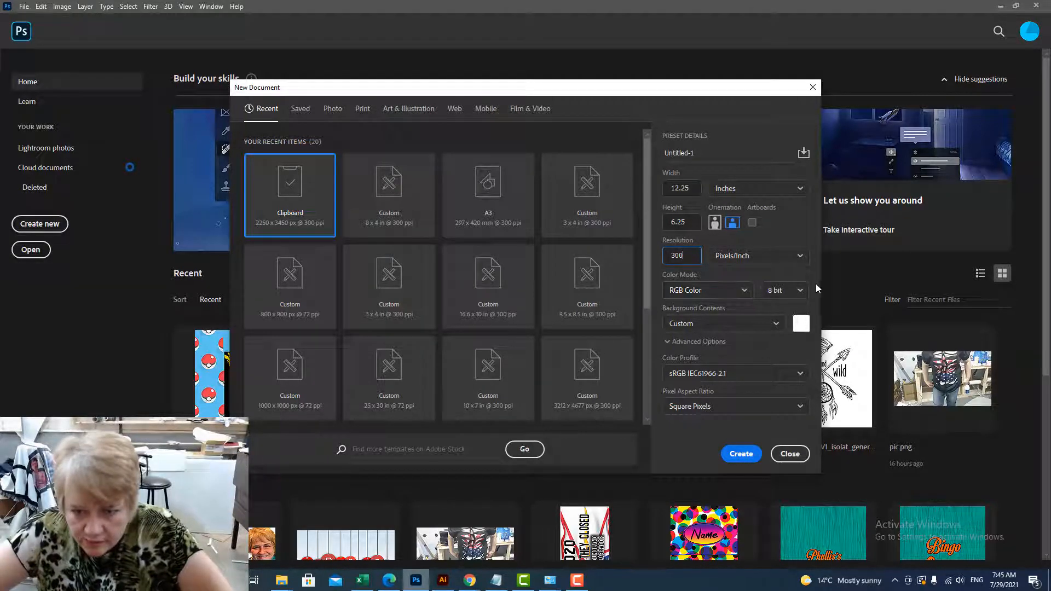
# Step: Create the 12.25 × 6.25 inch RGB document at 300 pixels/inch and display the Layers panel
pyautogui.click(742, 456)
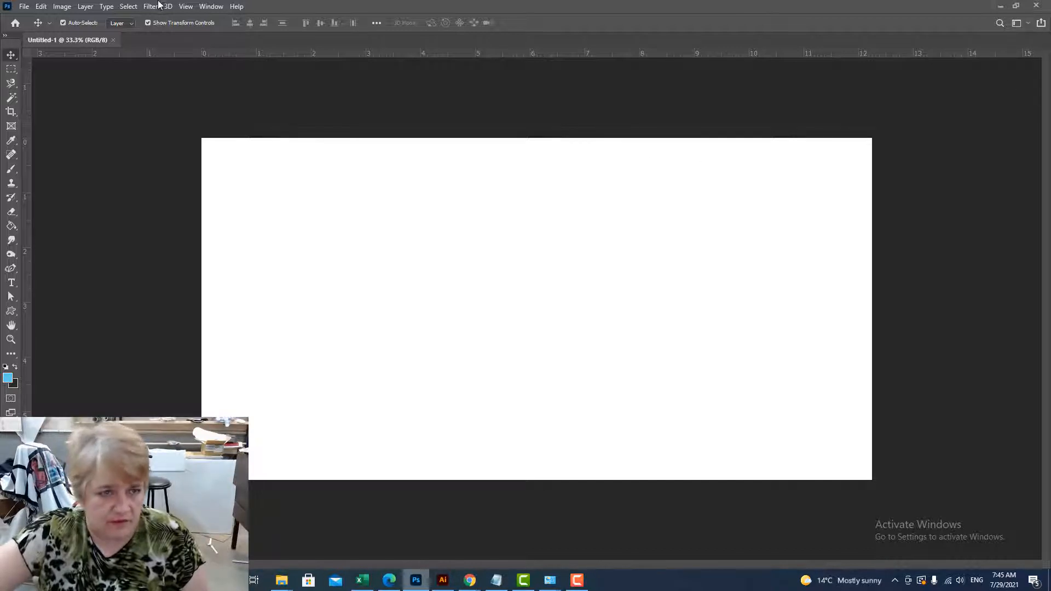
pyautogui.click(210, 7)
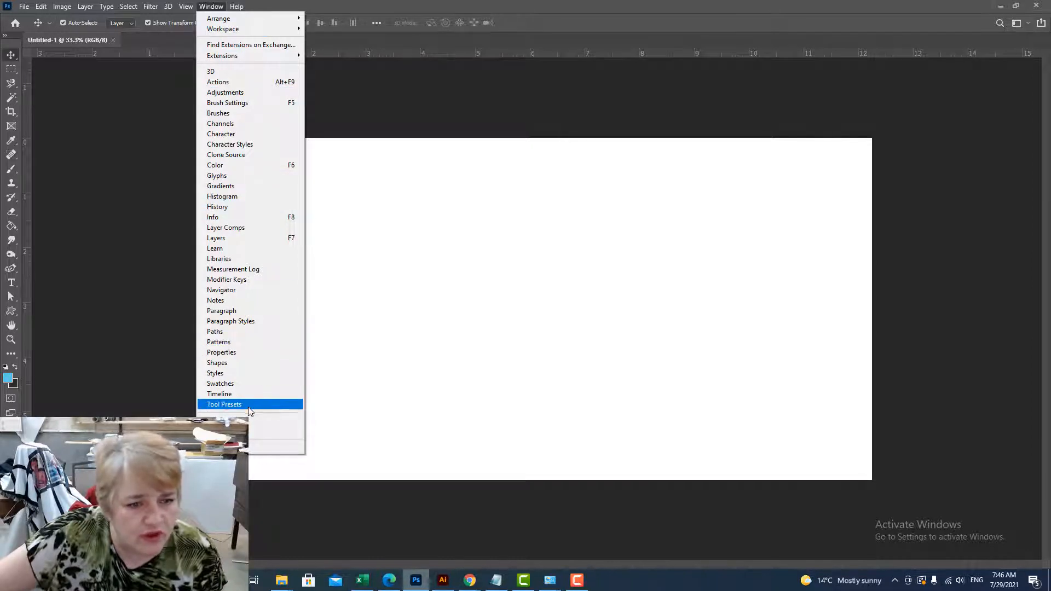
pyautogui.click(224, 241)
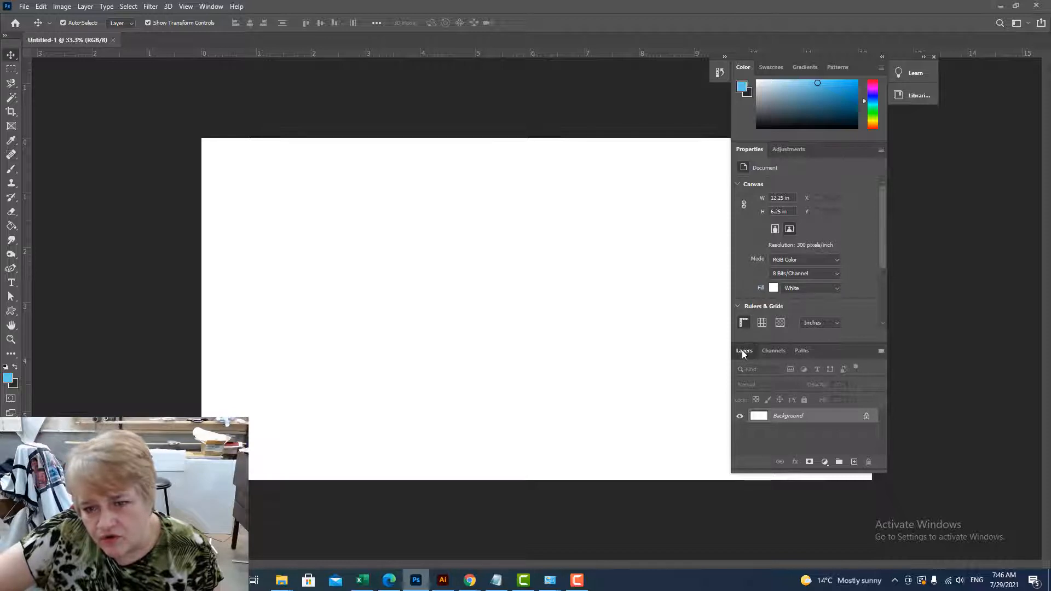
# Step: Keep only a detached Layers panel open, placed beside the canvas and stretched to nearly the full window height
pyautogui.moveTo(740, 354); pyautogui.dragTo(471, 283)
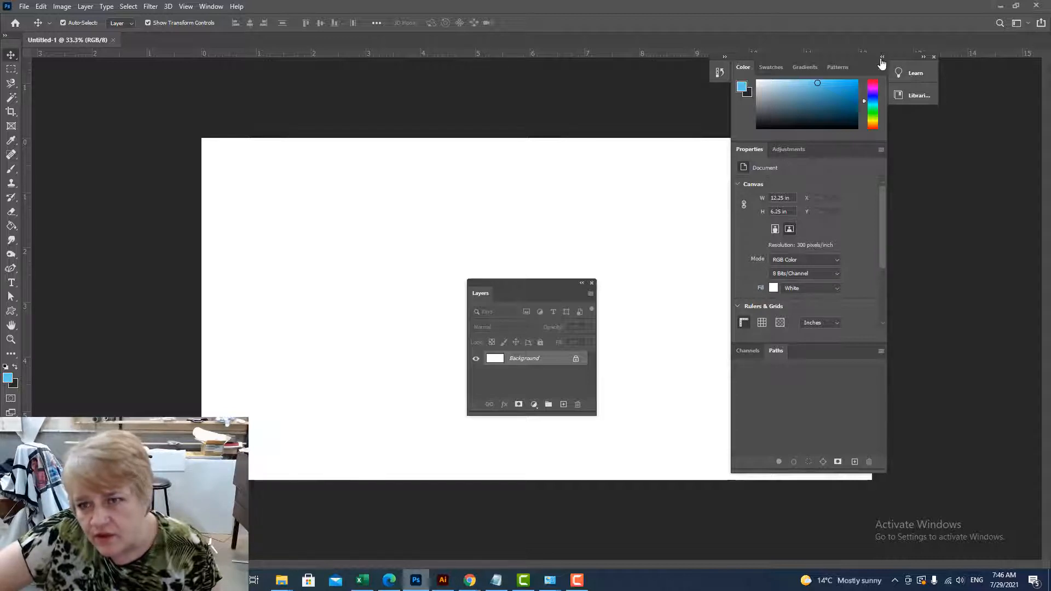
pyautogui.click(882, 57)
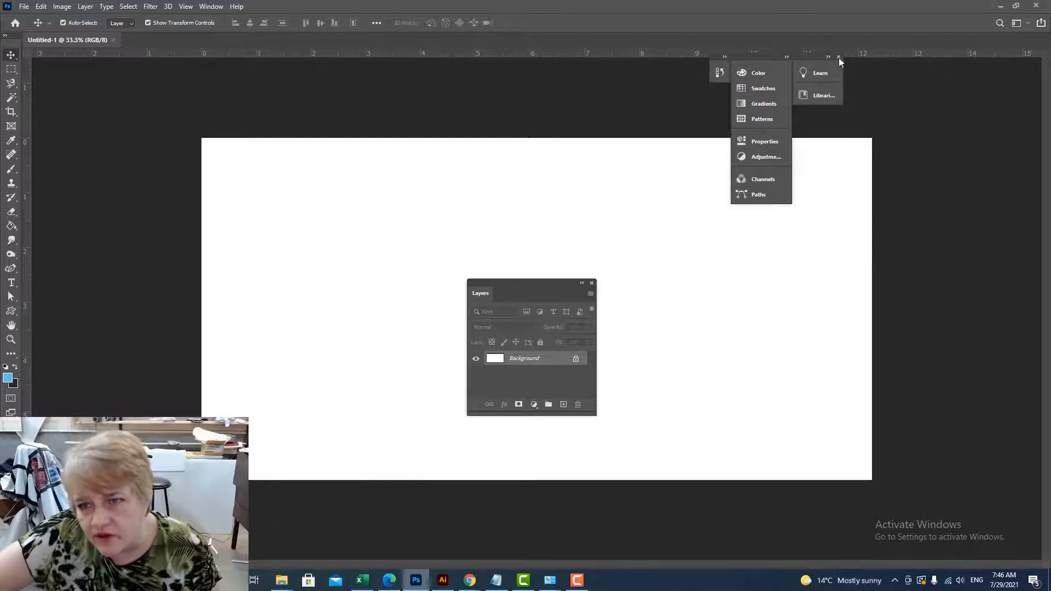
pyautogui.click(839, 58)
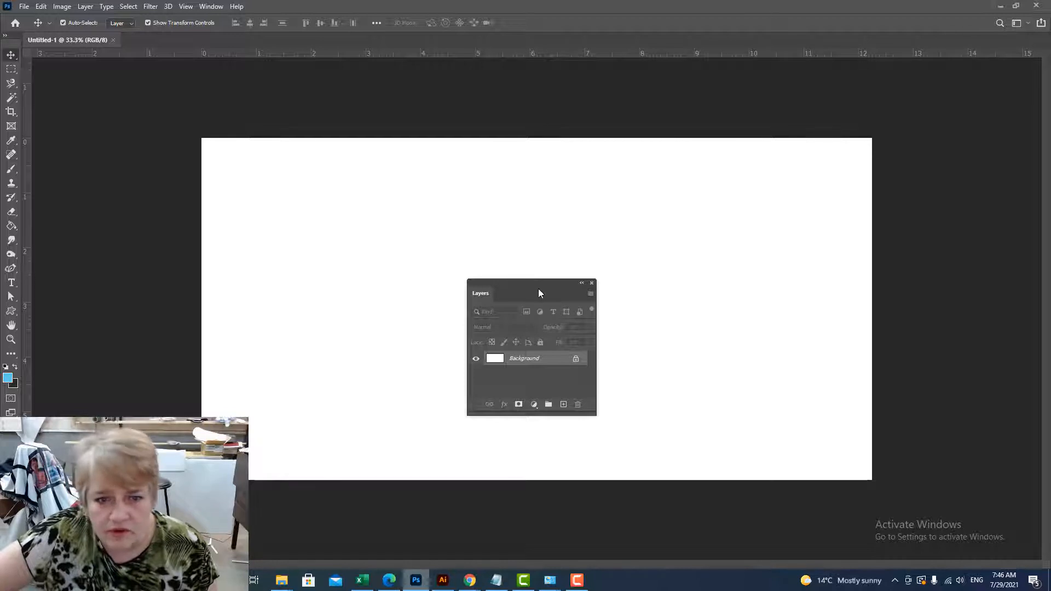
pyautogui.moveTo(539, 290); pyautogui.dragTo(973, 58)
pyautogui.moveTo(962, 193); pyautogui.dragTo(1010, 552)
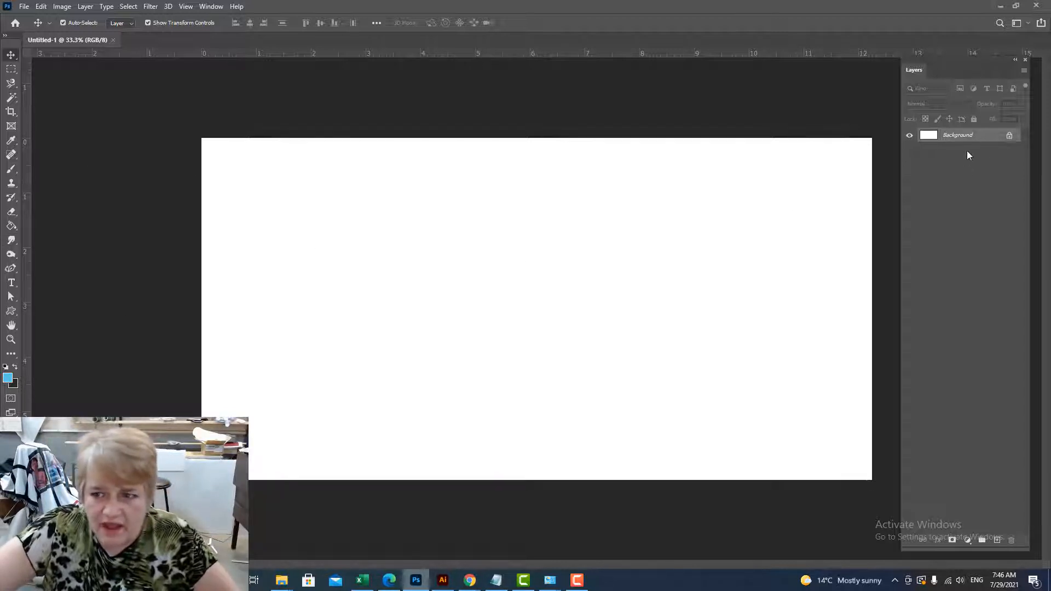
# Step: Set the Brush's foreground color to bright green and paint a thin horizontal line about 3.6 inches long near the canvas's upper-left corner
pyautogui.click(11, 170)
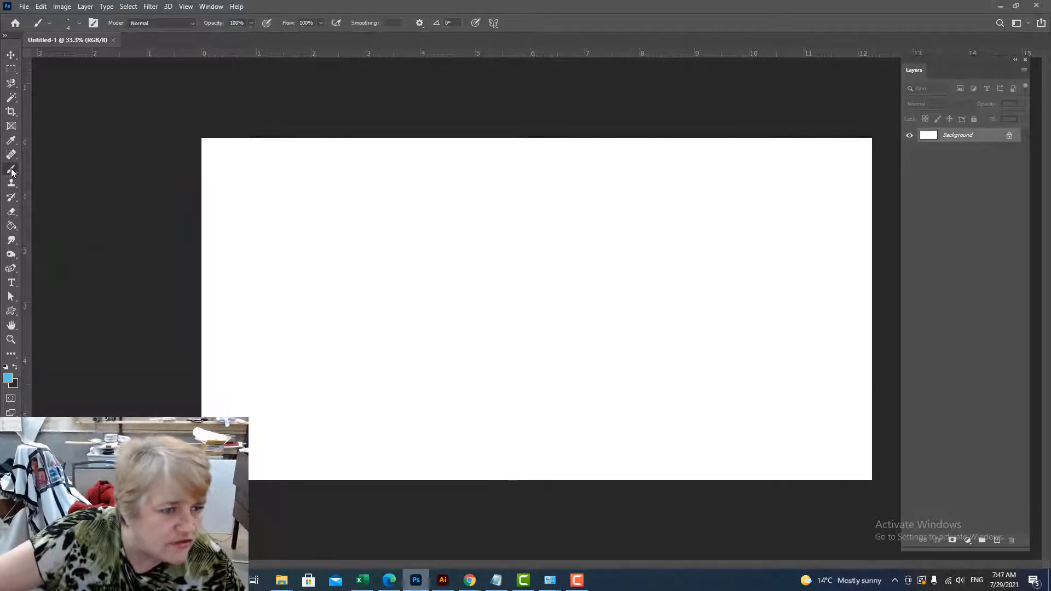
pyautogui.click(7, 379)
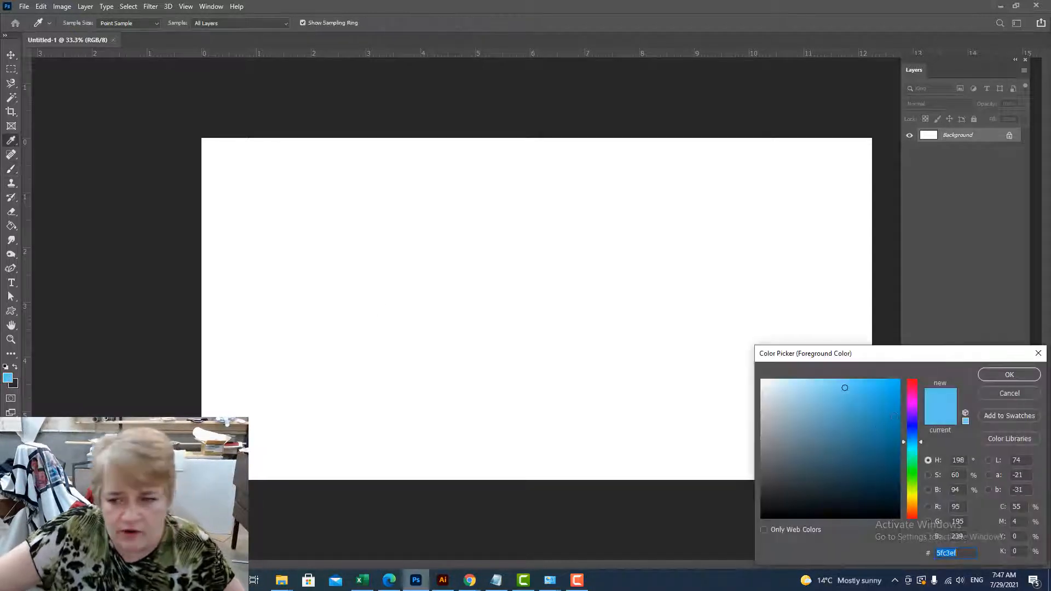
pyautogui.click(912, 470)
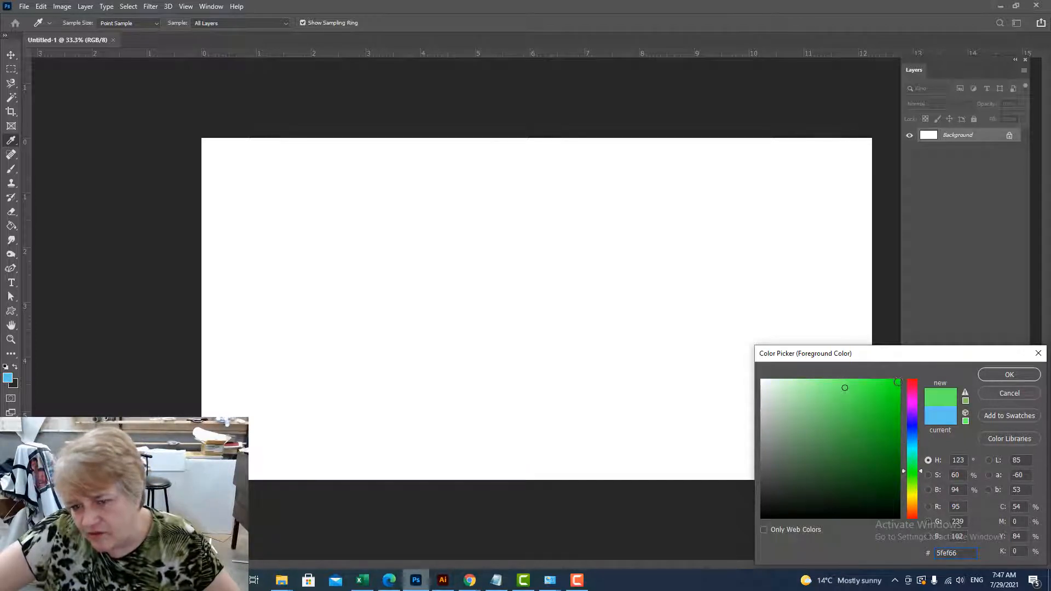
pyautogui.click(1007, 374)
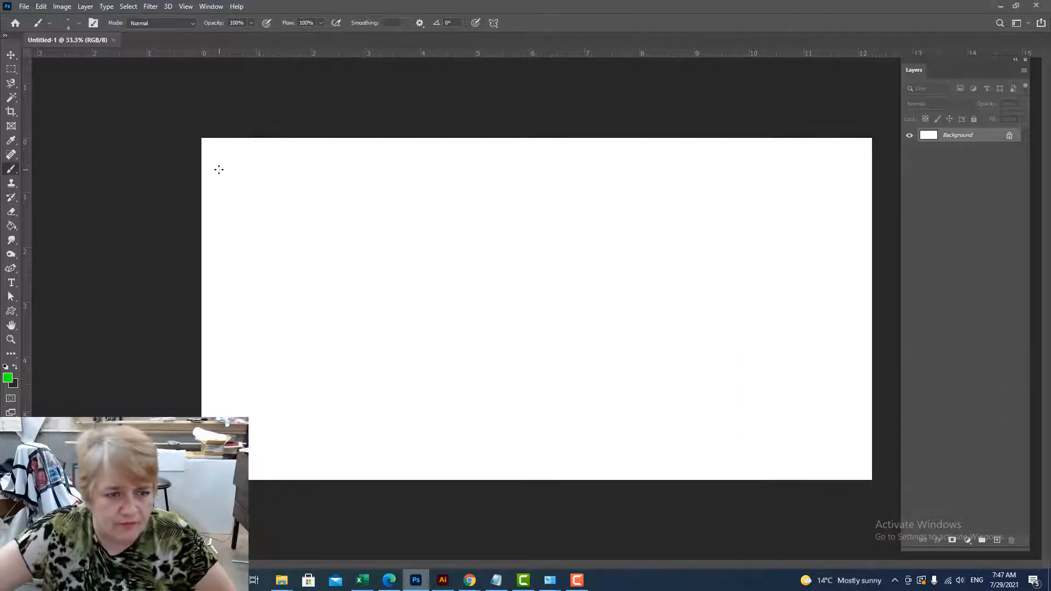
pyautogui.moveTo(219, 169); pyautogui.dragTo(416, 169)
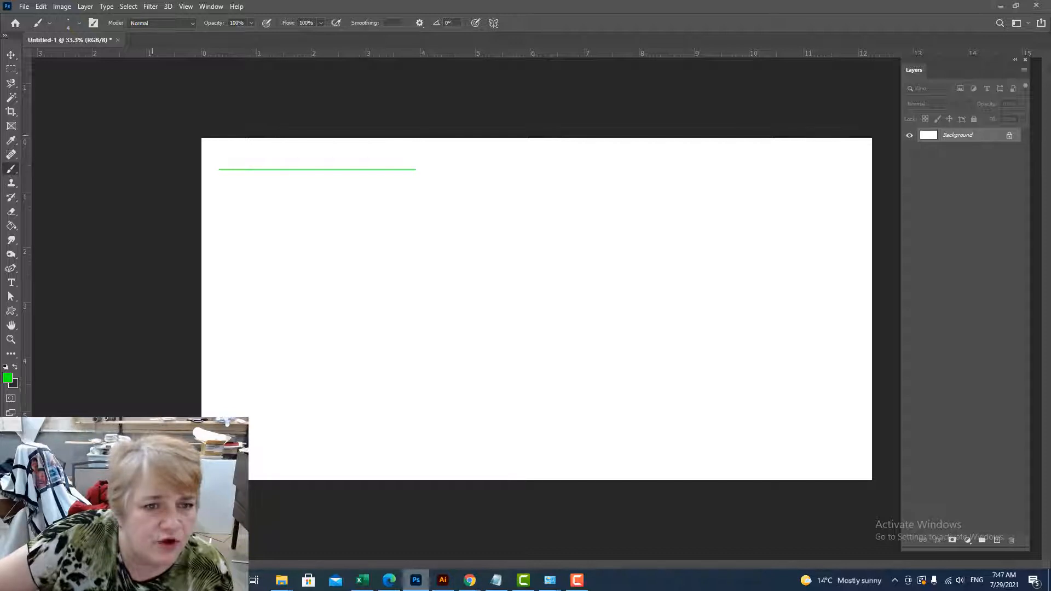
# Step: Set the Brush size to 350 px
pyautogui.click(80, 24)
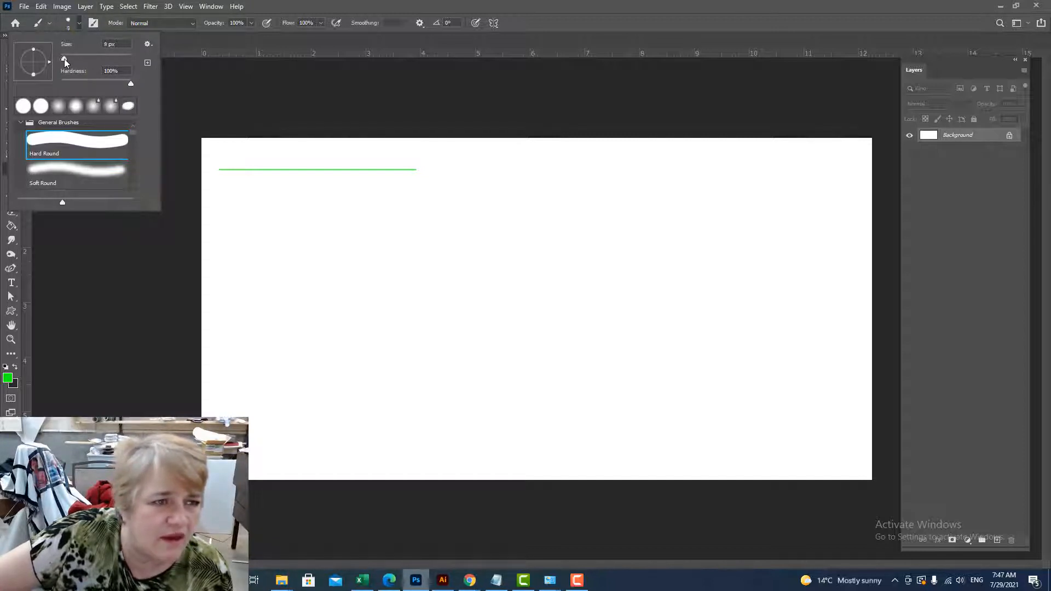
pyautogui.moveTo(65, 58); pyautogui.dragTo(118, 57)
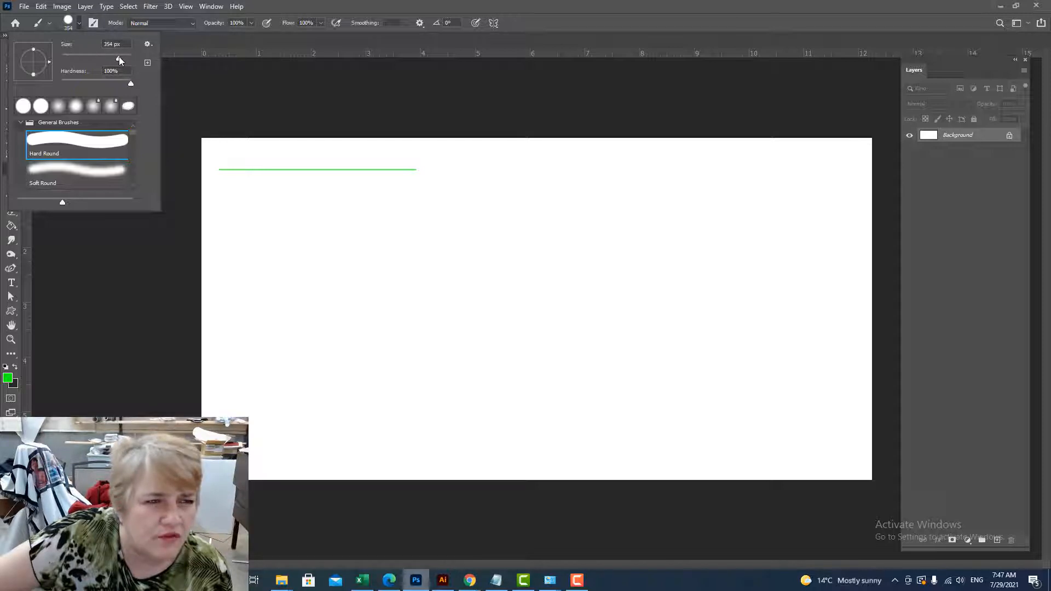
pyautogui.click(126, 44)
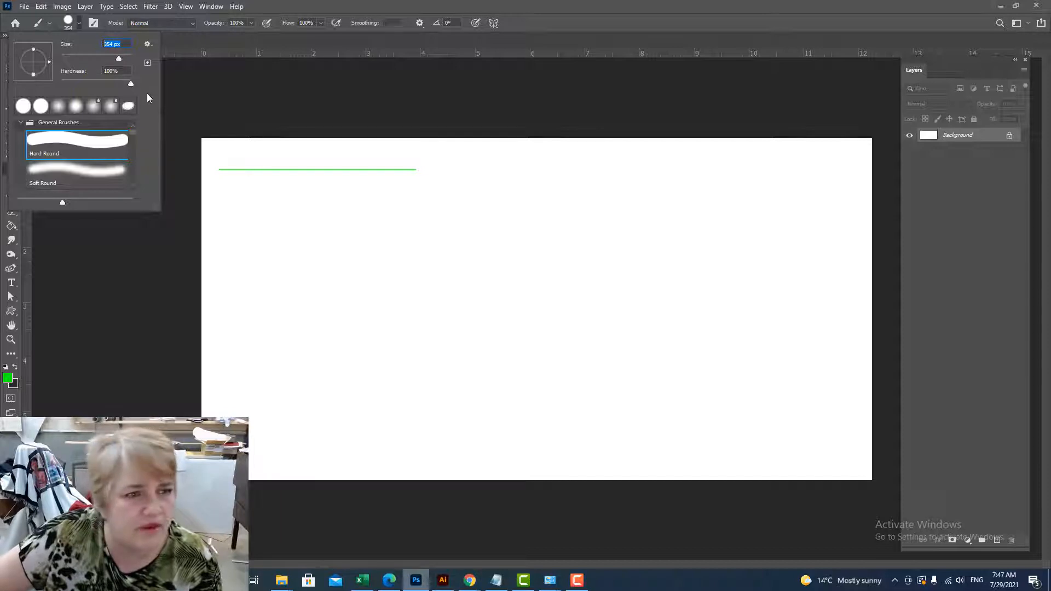
pyautogui.write('350')
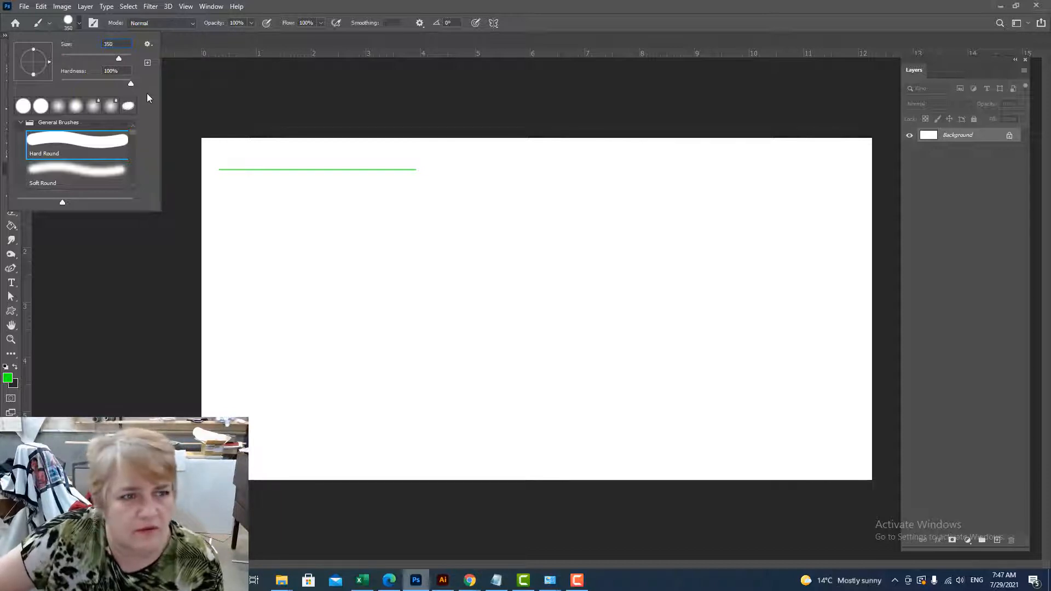
pyautogui.press('Return')
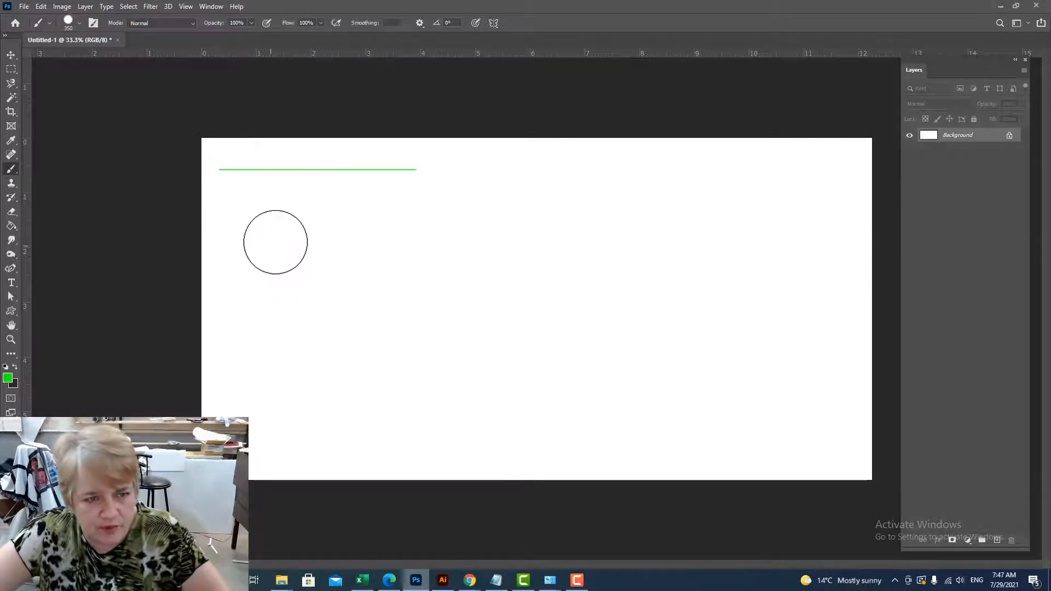
# Step: Paint the entire Background layer bright green with broad Brush strokes
pyautogui.click(219, 166)
pyautogui.moveTo(219, 166); pyautogui.dragTo(854, 164)
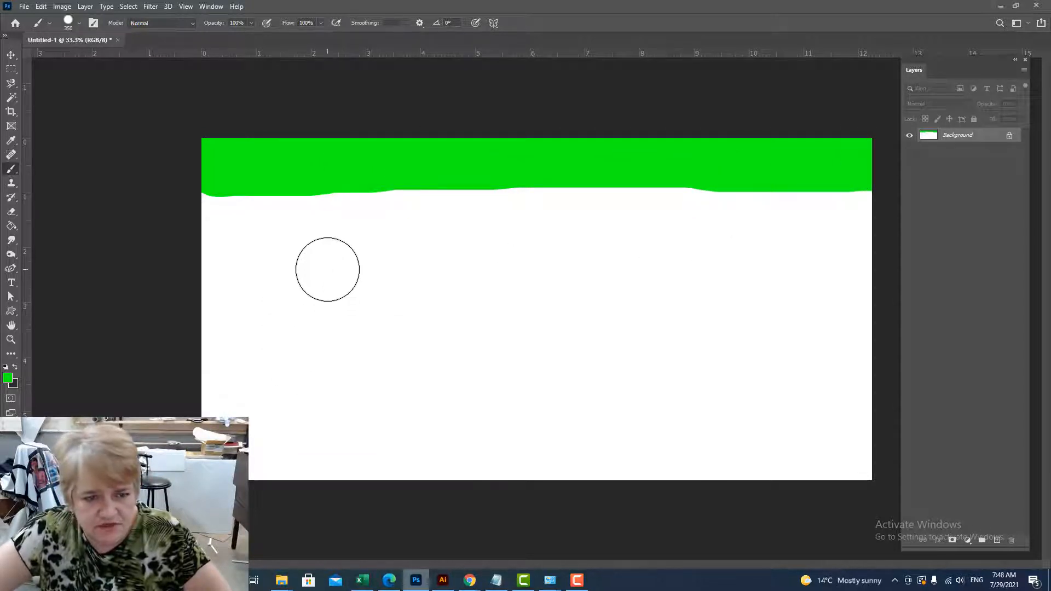
pyautogui.moveTo(329, 270)
pyautogui.mouseDown()
pyautogui.moveTo(322, 415)
pyautogui.moveTo(338, 332)
pyautogui.moveTo(337, 263)
pyautogui.moveTo(386, 254)
pyautogui.moveTo(454, 205)
pyautogui.moveTo(553, 259)
pyautogui.moveTo(572, 407)
pyautogui.moveTo(327, 415)
pyautogui.moveTo(533, 372)
pyautogui.moveTo(339, 369)
pyautogui.moveTo(516, 307)
pyautogui.moveTo(372, 260)
pyautogui.moveTo(483, 282)
pyautogui.moveTo(468, 242)
pyautogui.moveTo(308, 343)
pyautogui.mouseUp()
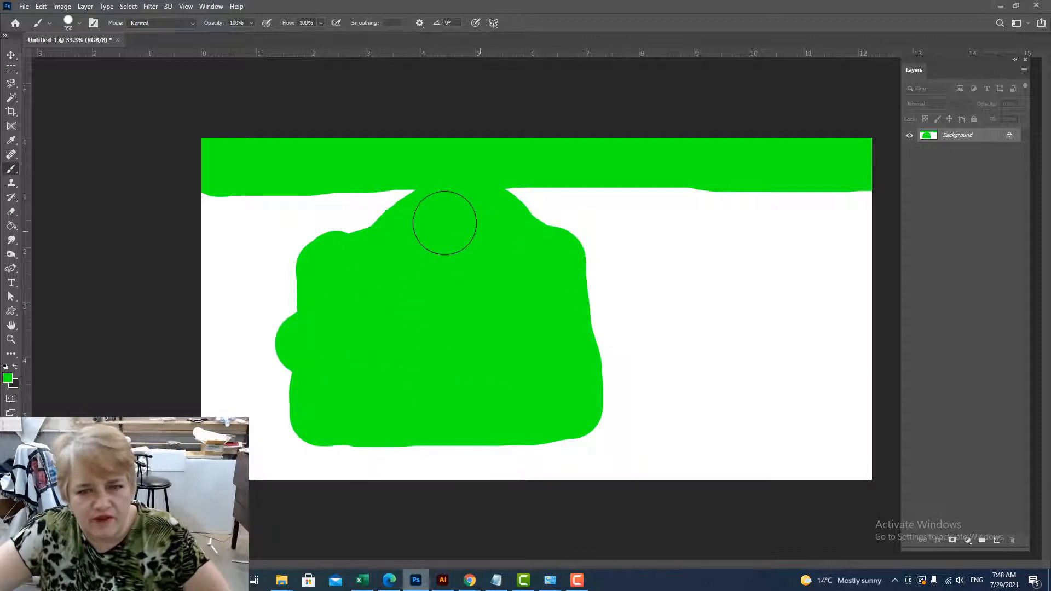
pyautogui.moveTo(495, 202)
pyautogui.mouseDown()
pyautogui.moveTo(989, 209)
pyautogui.moveTo(235, 247)
pyautogui.moveTo(263, 199)
pyautogui.moveTo(664, 301)
pyautogui.moveTo(890, 282)
pyautogui.moveTo(767, 256)
pyautogui.moveTo(230, 293)
pyautogui.moveTo(514, 301)
pyautogui.moveTo(241, 356)
pyautogui.moveTo(294, 422)
pyautogui.moveTo(257, 449)
pyautogui.moveTo(849, 462)
pyautogui.moveTo(847, 294)
pyautogui.moveTo(800, 446)
pyautogui.moveTo(740, 504)
pyautogui.moveTo(723, 424)
pyautogui.moveTo(694, 370)
pyautogui.moveTo(624, 359)
pyautogui.moveTo(653, 343)
pyautogui.mouseUp()
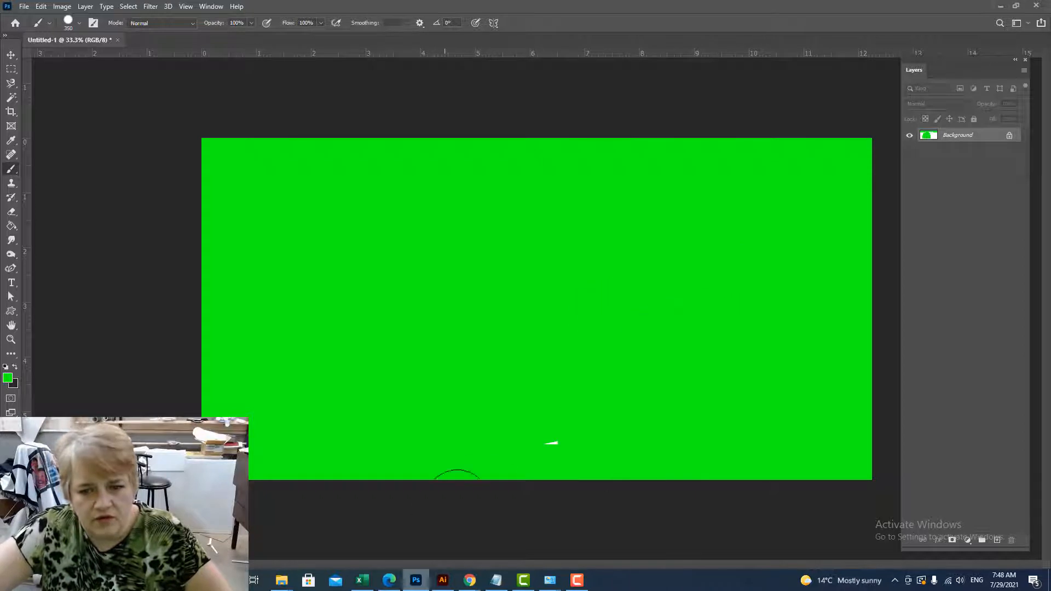
pyautogui.moveTo(457, 477); pyautogui.dragTo(573, 396)
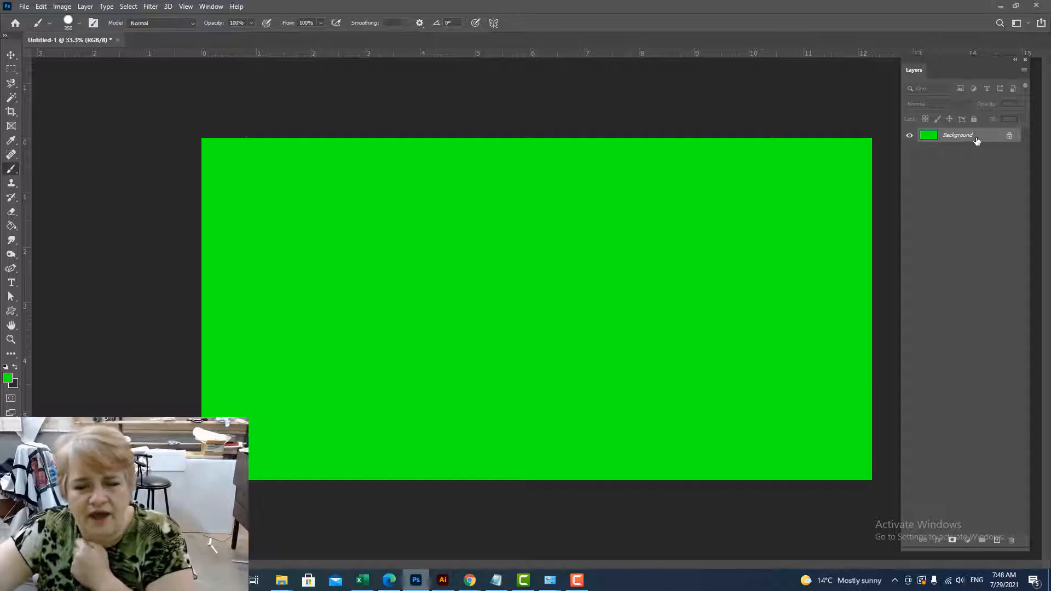
# Step: Unlock the Background layer and erase a thin zigzag through its green area with the Eraser
pyautogui.click(1009, 136)
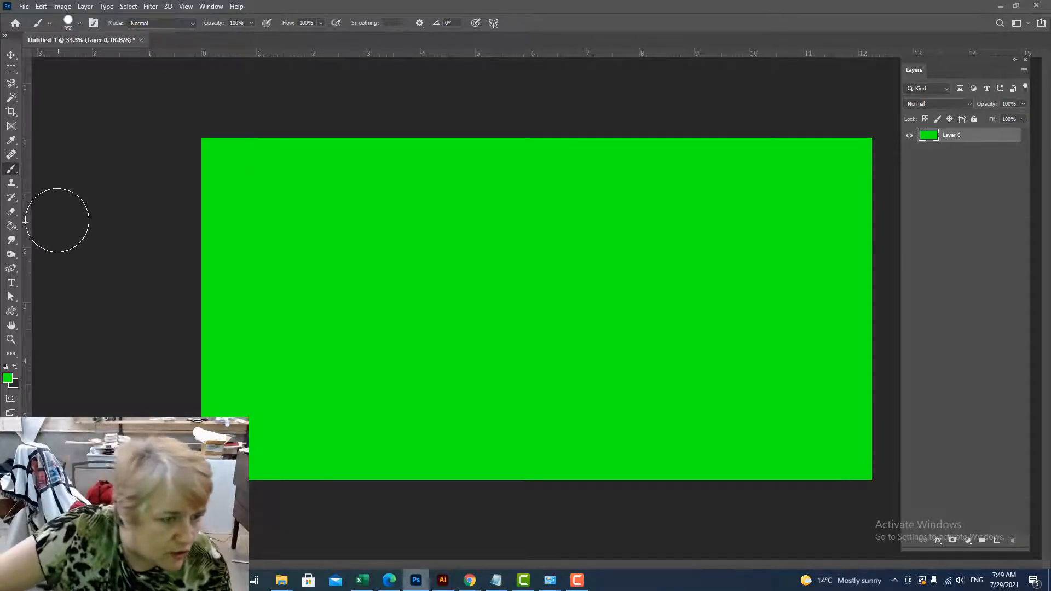
pyautogui.click(11, 214)
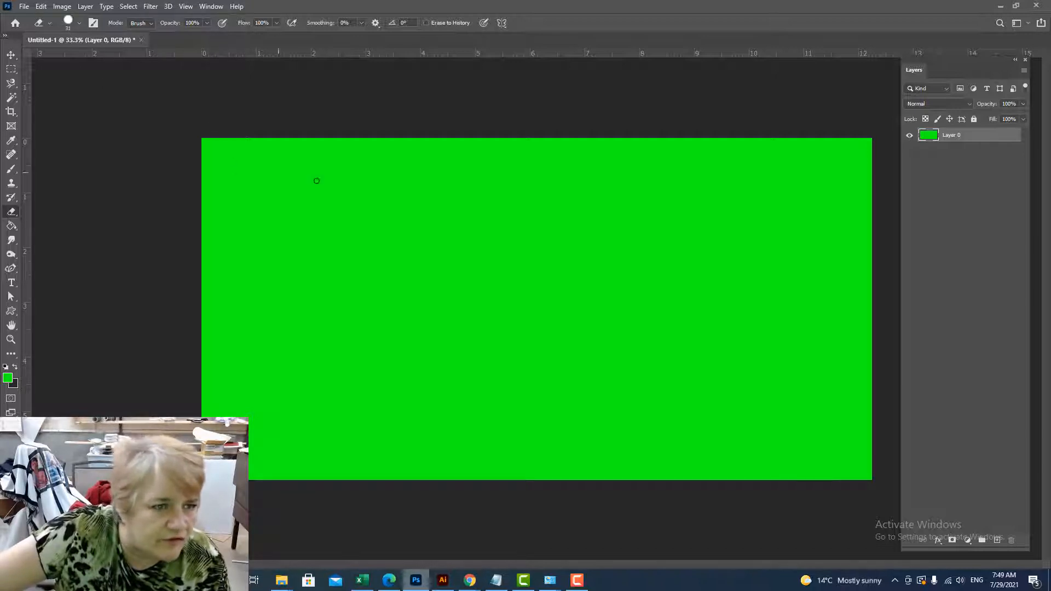
pyautogui.moveTo(270, 180)
pyautogui.mouseDown()
pyautogui.moveTo(529, 178)
pyautogui.moveTo(451, 204)
pyautogui.moveTo(359, 213)
pyautogui.moveTo(576, 251)
pyautogui.moveTo(333, 301)
pyautogui.mouseUp()
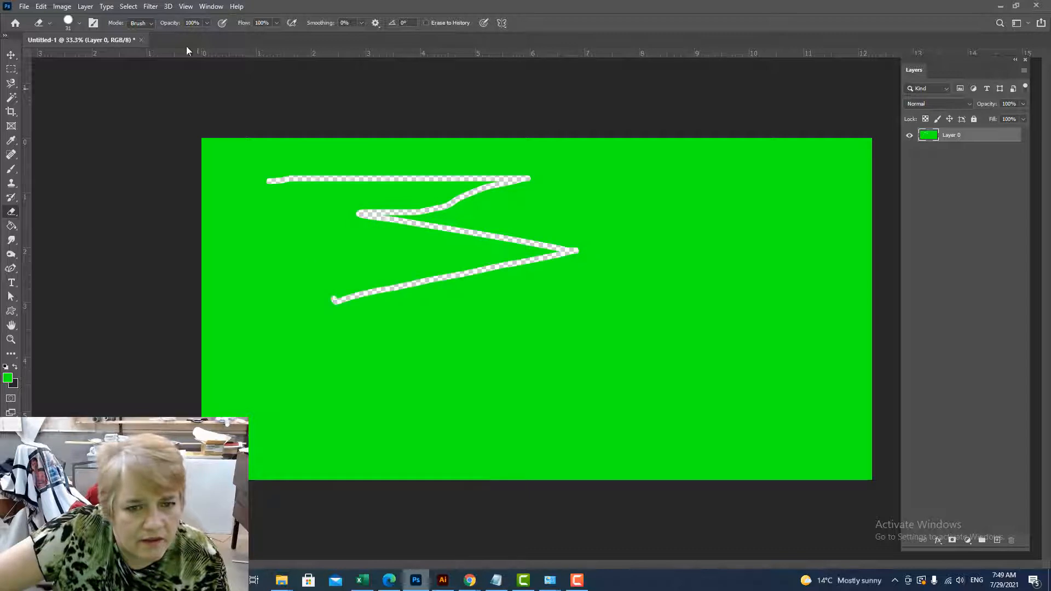
# Step: Enlarge the Eraser to 401 px and erase all the green from the layer
pyautogui.click(79, 24)
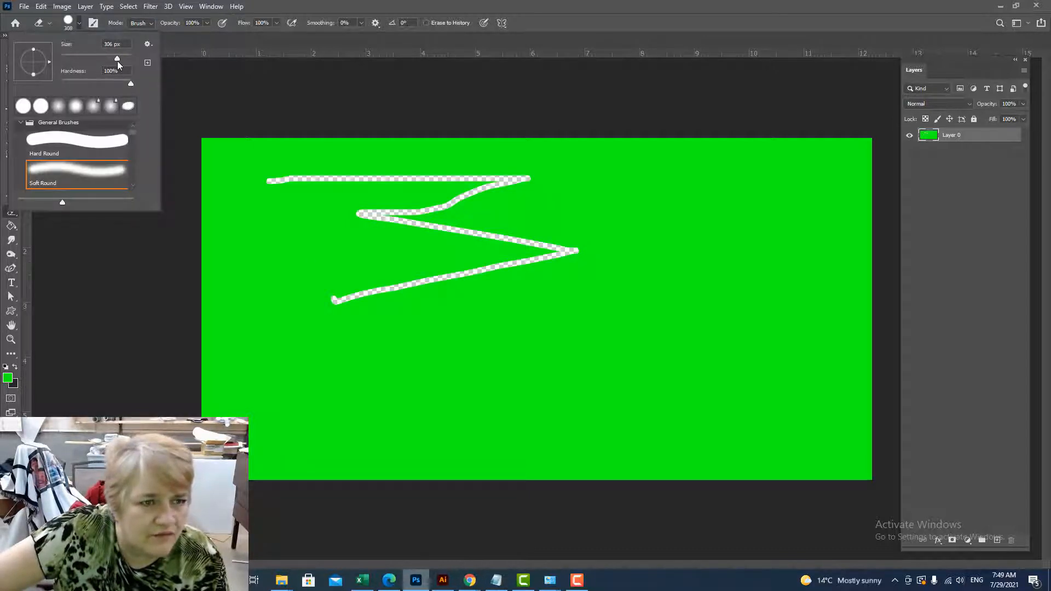
pyautogui.moveTo(121, 62); pyautogui.dragTo(121, 62)
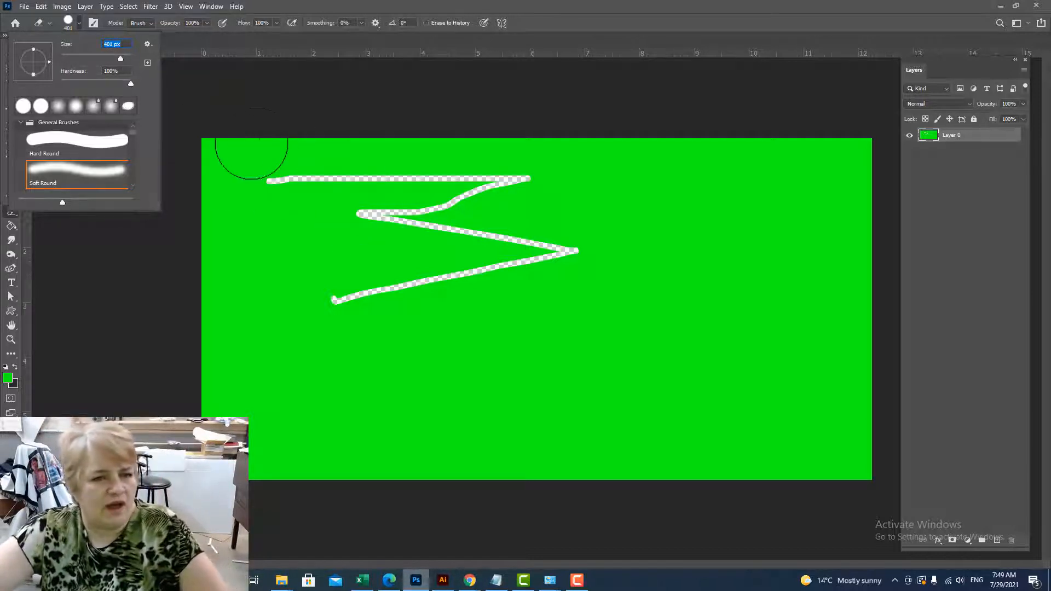
pyautogui.moveTo(225, 158); pyautogui.dragTo(311, 152)
pyautogui.moveTo(413, 150)
pyautogui.mouseDown()
pyautogui.moveTo(997, 180)
pyautogui.moveTo(436, 175)
pyautogui.moveTo(856, 206)
pyautogui.moveTo(651, 226)
pyautogui.moveTo(410, 300)
pyautogui.moveTo(746, 277)
pyautogui.moveTo(809, 324)
pyautogui.moveTo(175, 348)
pyautogui.moveTo(927, 387)
pyautogui.moveTo(758, 451)
pyautogui.moveTo(263, 463)
pyautogui.moveTo(340, 429)
pyautogui.moveTo(845, 395)
pyautogui.mouseUp()
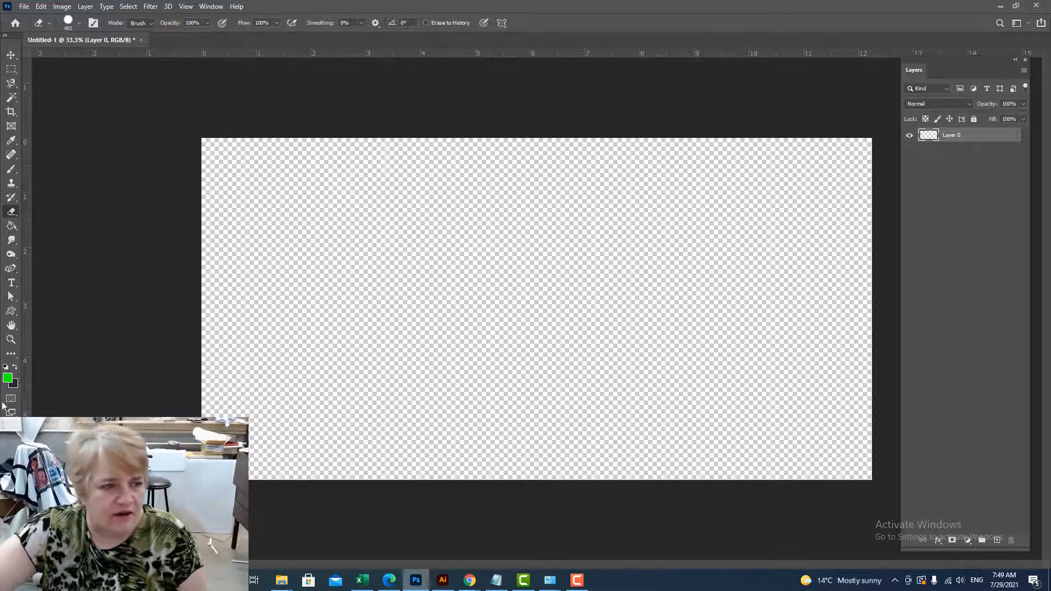
# Step: Paint broad trial strokes in green across the transparent layer with the Brush and undo them
pyautogui.click(11, 198)
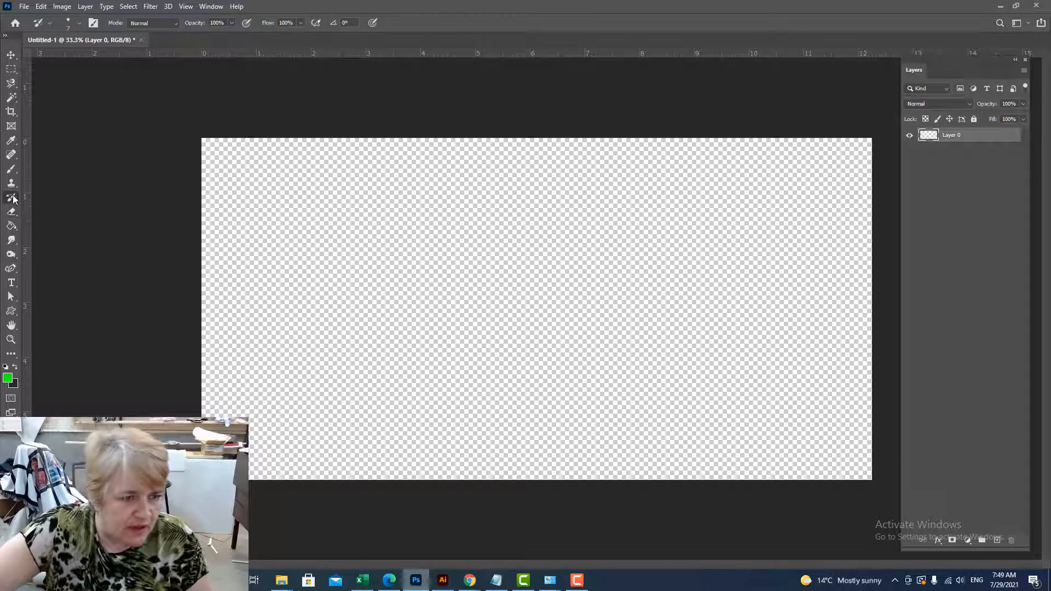
pyautogui.click(11, 168)
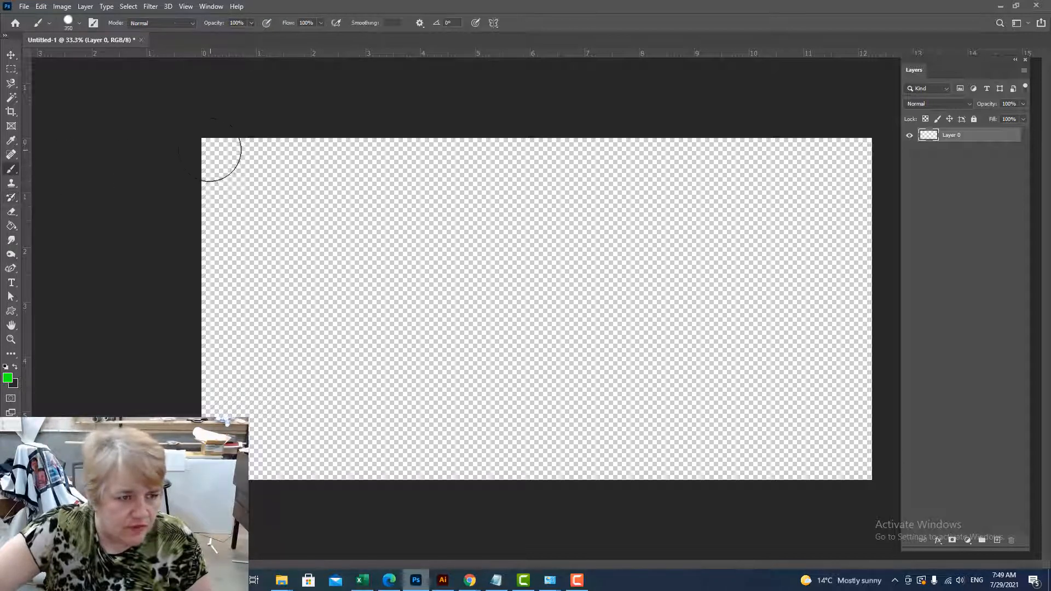
pyautogui.moveTo(219, 156)
pyautogui.mouseDown()
pyautogui.moveTo(553, 156)
pyautogui.moveTo(350, 196)
pyautogui.moveTo(393, 246)
pyautogui.moveTo(590, 288)
pyautogui.moveTo(619, 271)
pyautogui.mouseUp()
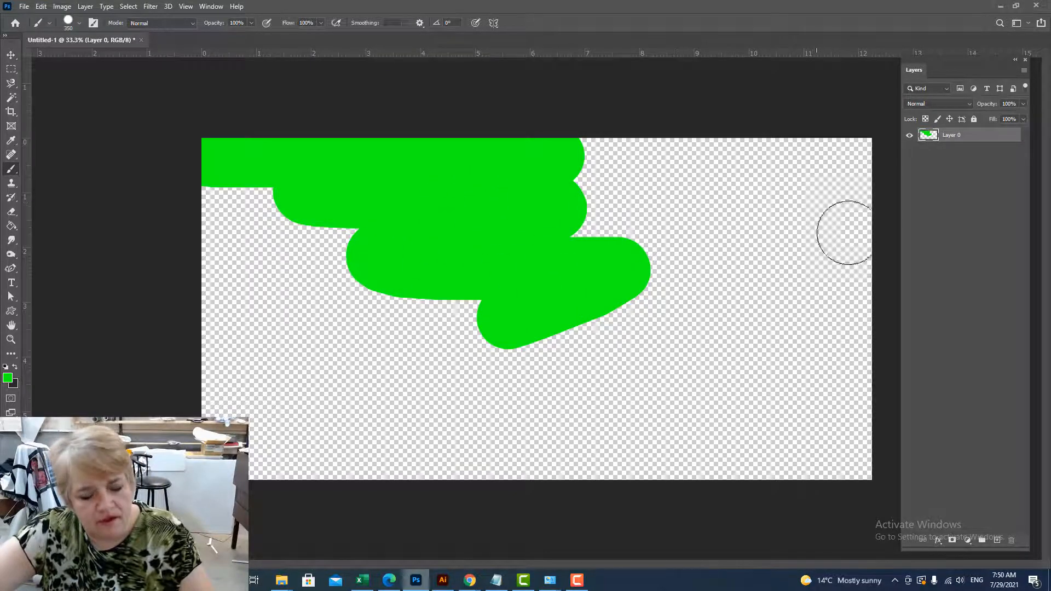
pyautogui.hotkey('ctrl', 'z')
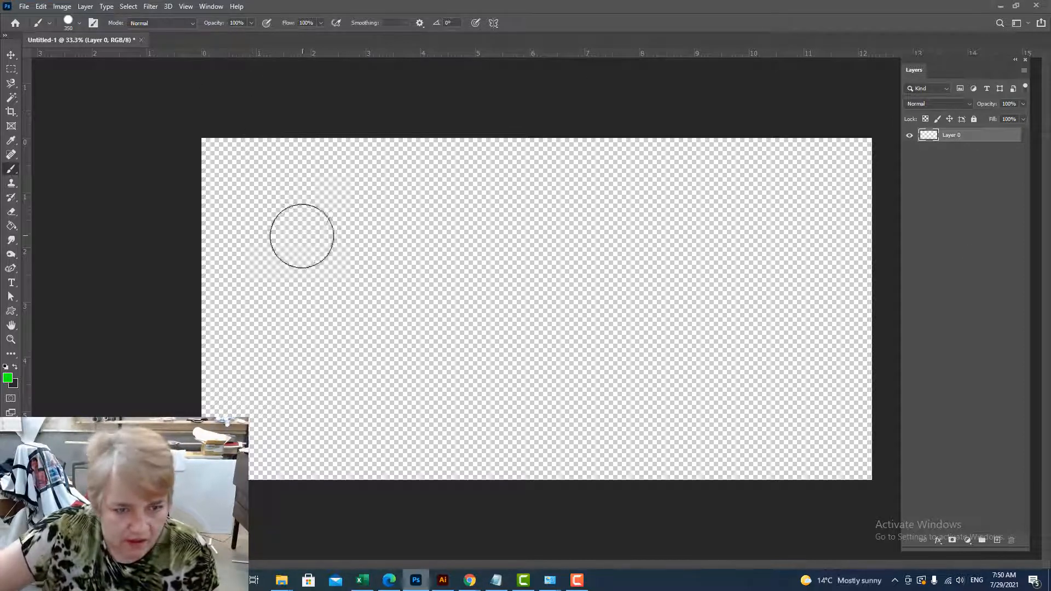
pyautogui.moveTo(296, 238)
pyautogui.mouseDown()
pyautogui.moveTo(761, 247)
pyautogui.moveTo(466, 350)
pyautogui.mouseUp()
pyautogui.moveTo(388, 355)
pyautogui.mouseDown()
pyautogui.moveTo(682, 379)
pyautogui.moveTo(524, 425)
pyautogui.moveTo(706, 438)
pyautogui.mouseUp()
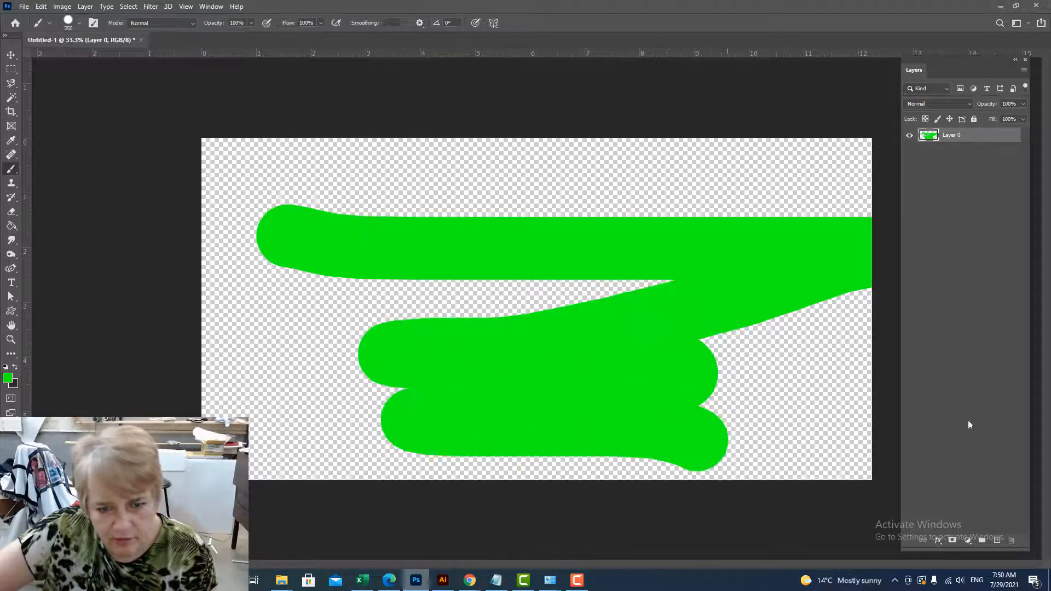
pyautogui.hotkey('ctrl', 'z')
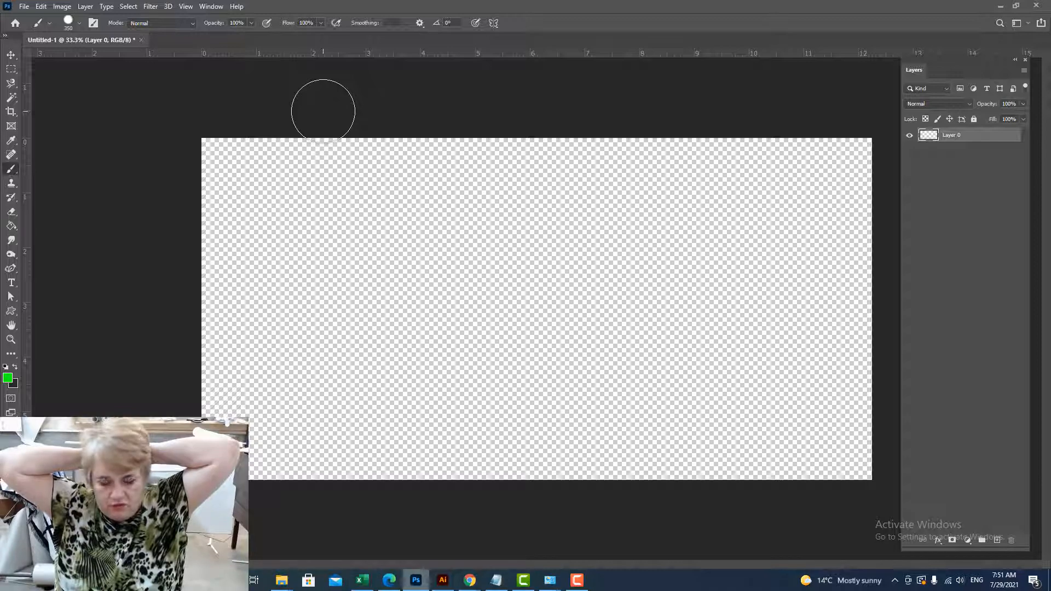
# Step: Examine the History Log, General, File Handling and Interface preferences and leave their settings as they are
pyautogui.click(24, 7)
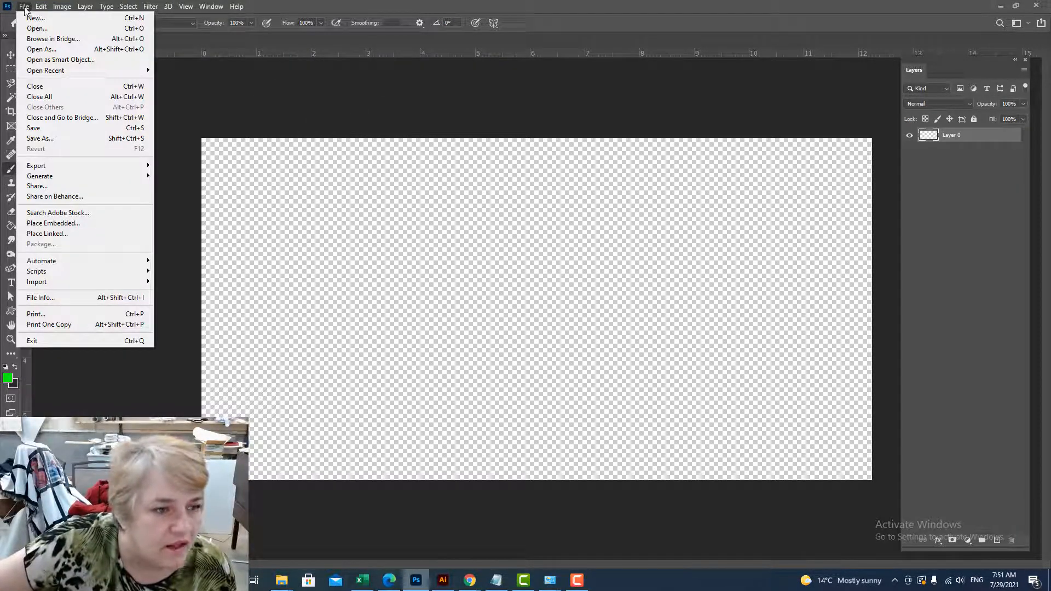
pyautogui.moveTo(41, 9)
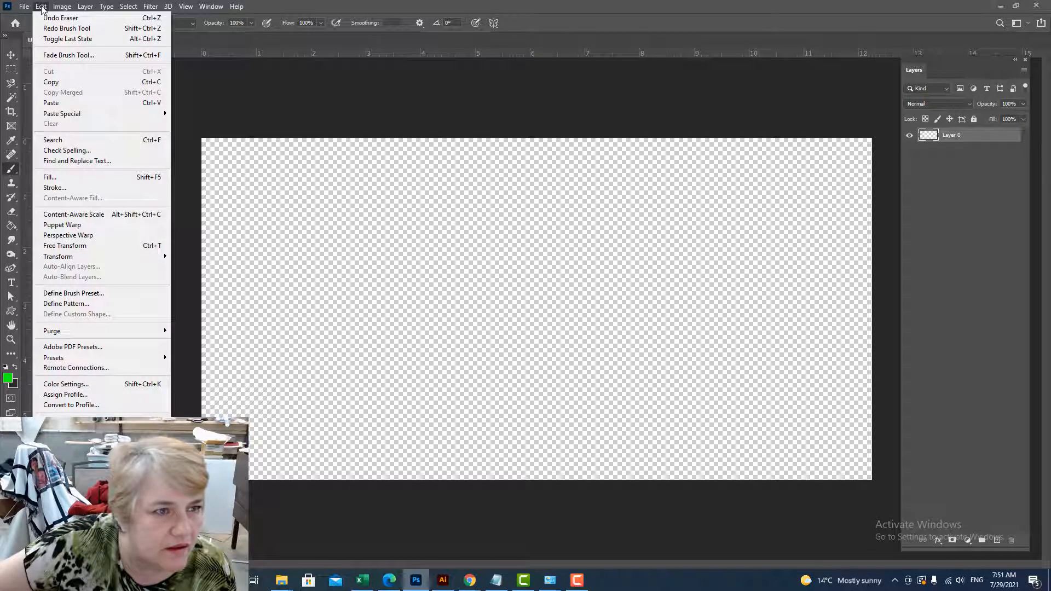
pyautogui.moveTo(82, 452)
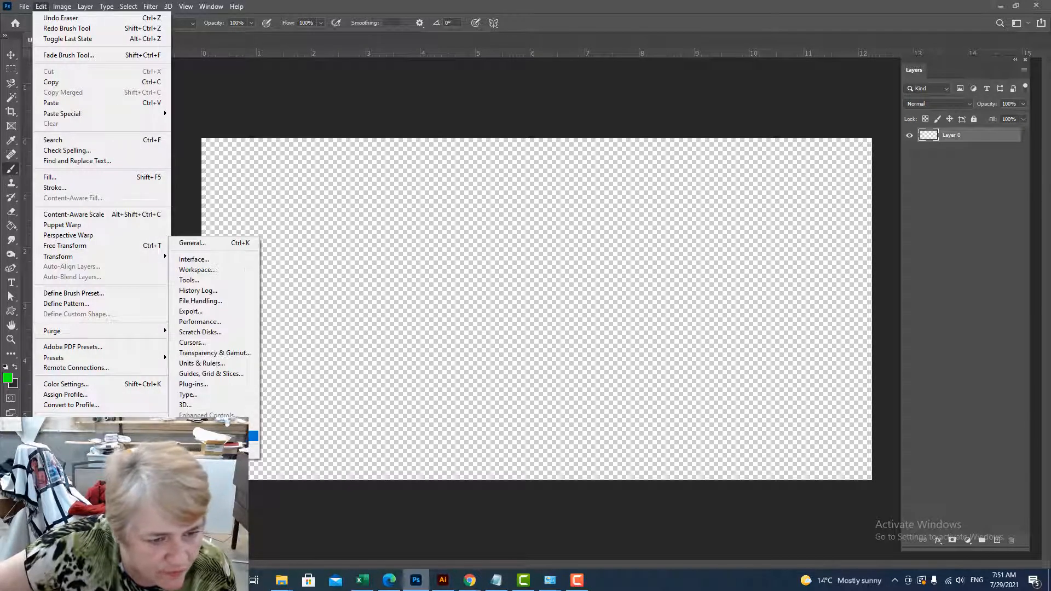
pyautogui.click(193, 291)
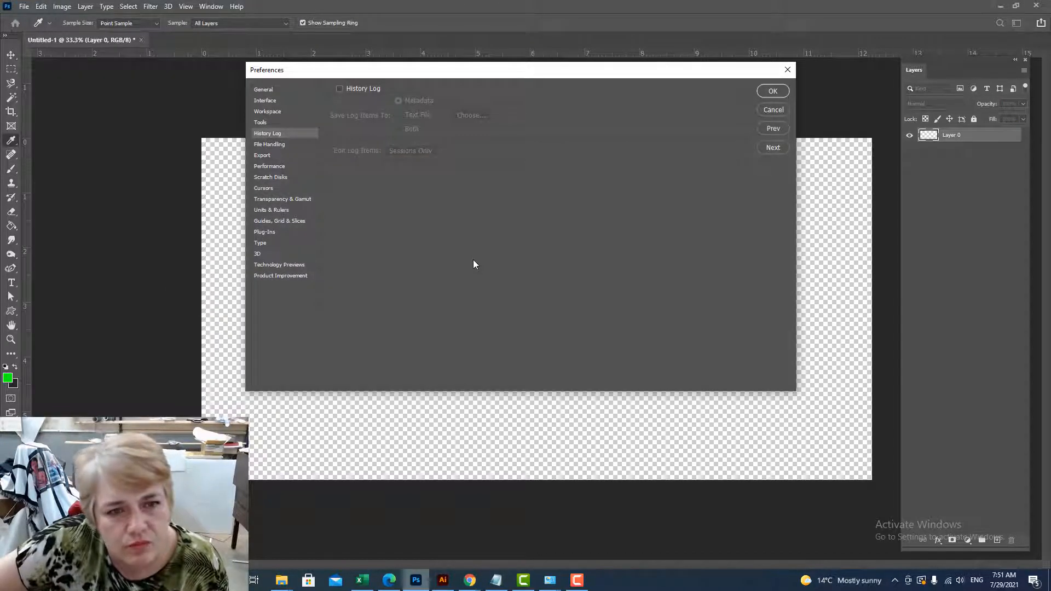
pyautogui.click(268, 91)
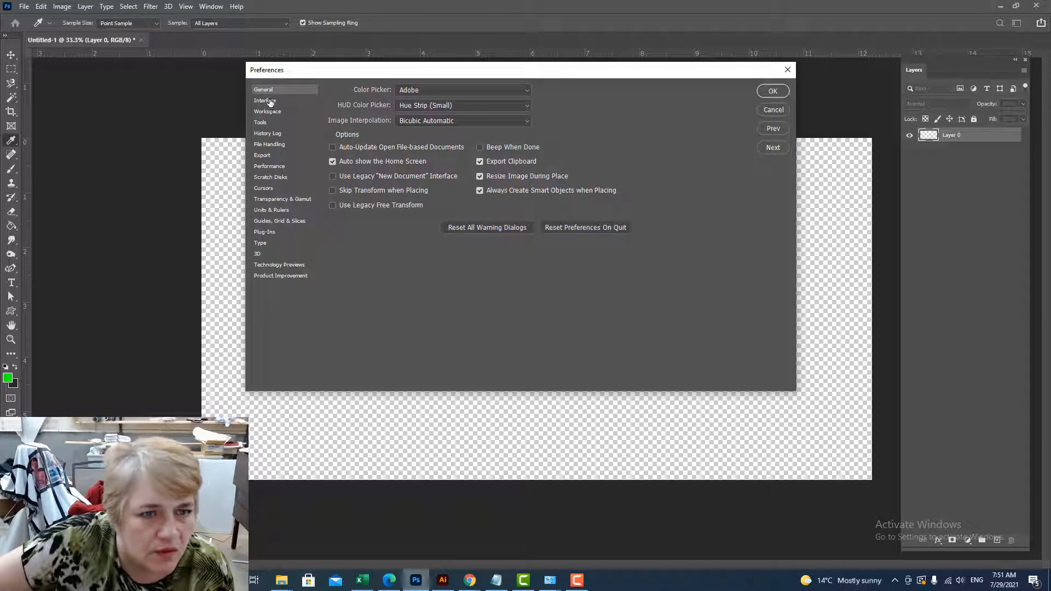
pyautogui.click(267, 145)
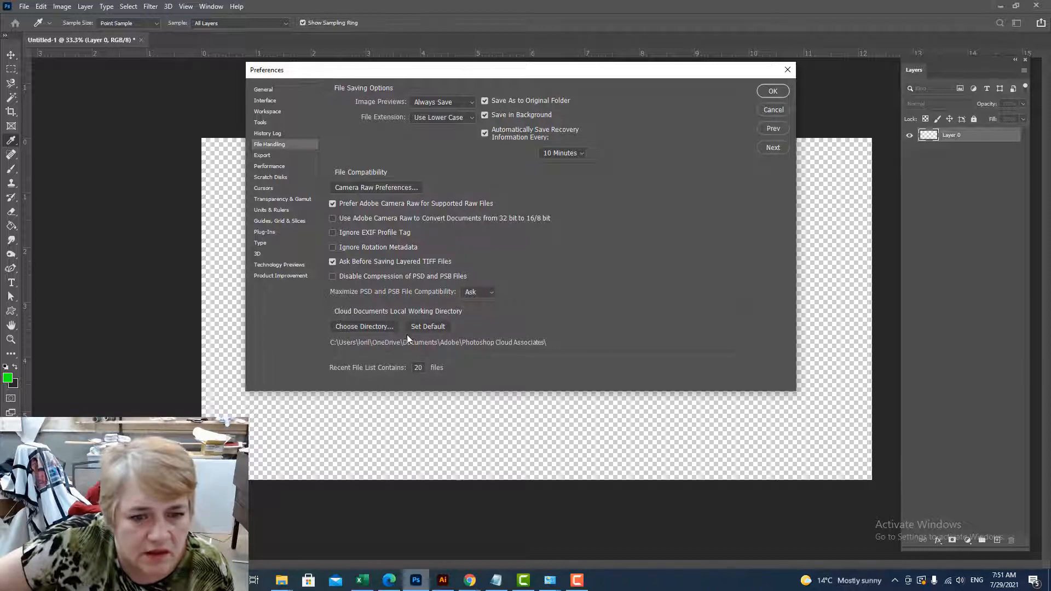
pyautogui.click(264, 90)
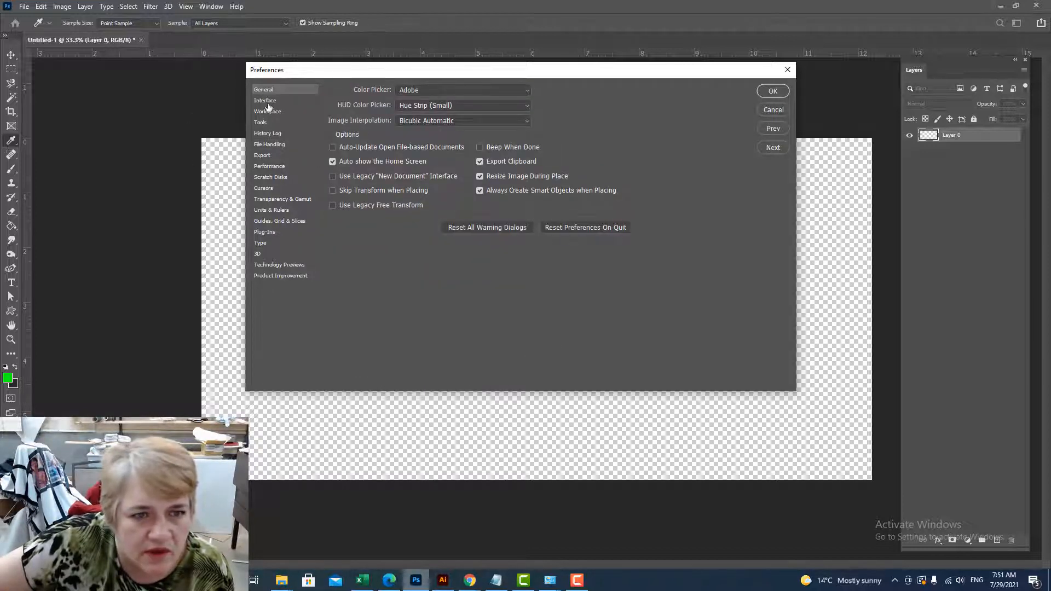
pyautogui.click(266, 102)
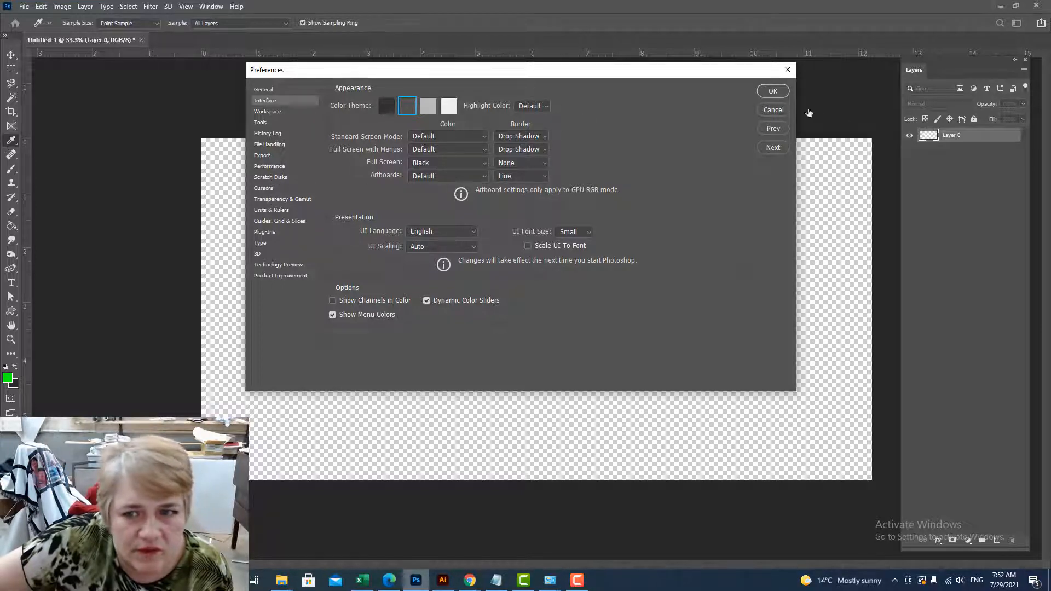
pyautogui.click(784, 92)
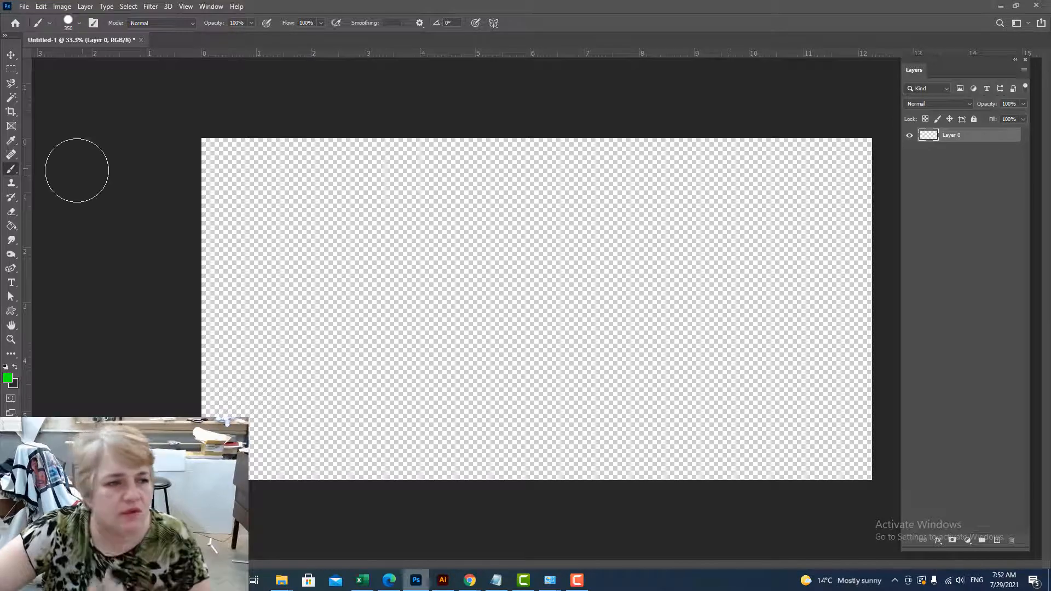
# Step: Fill the whole transparent layer with green using the Paint Bucket and undo the fill
pyautogui.click(11, 226)
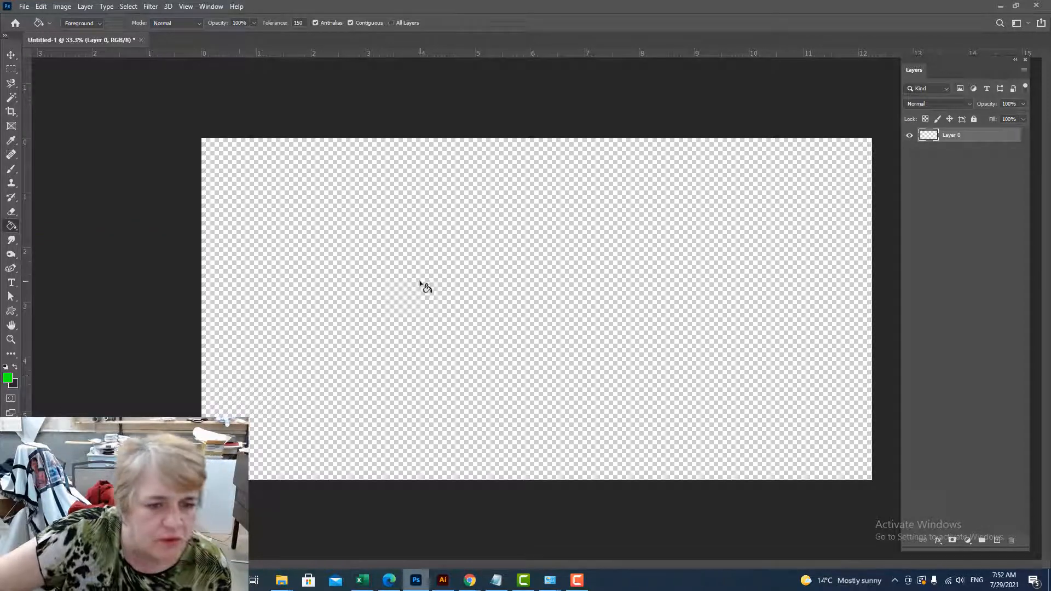
pyautogui.click(437, 268)
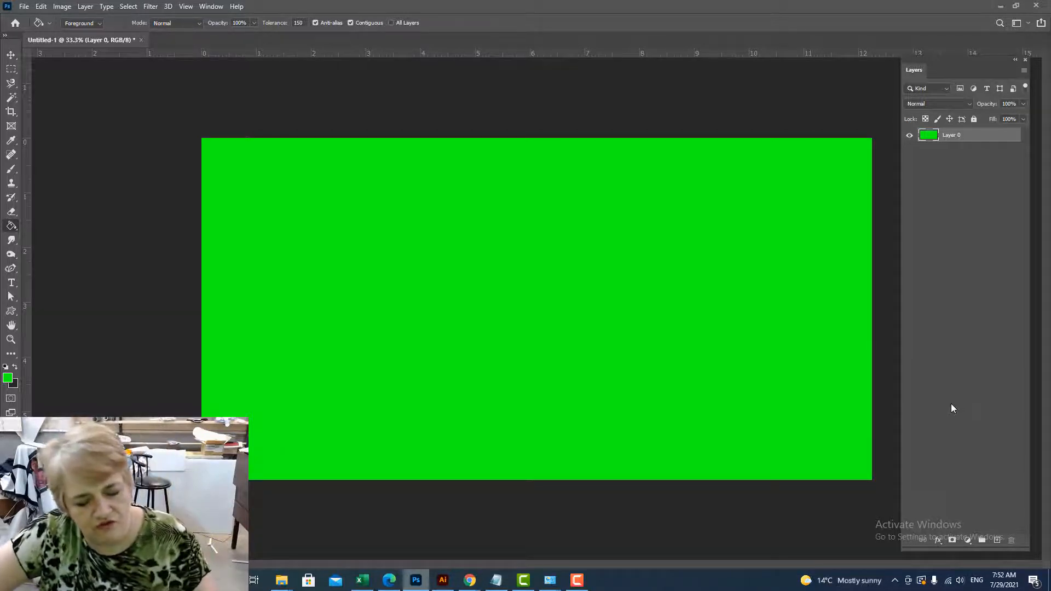
pyautogui.hotkey('ctrl', 'z')
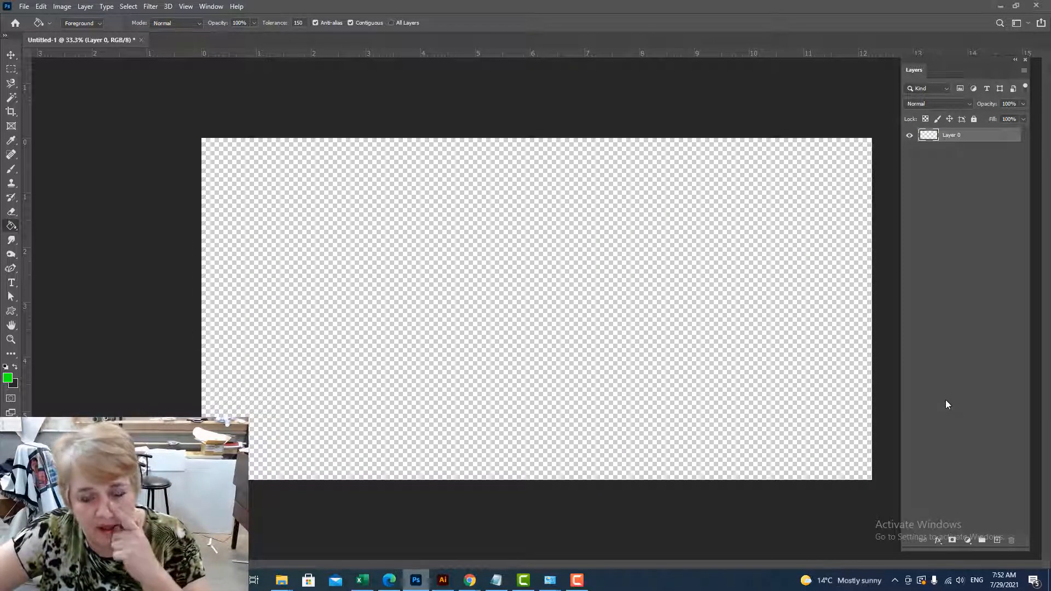
# Step: Select a rectangle about 4.5 × 3.8 inches in the canvas's upper-left area and fill it with green
pyautogui.click(13, 71)
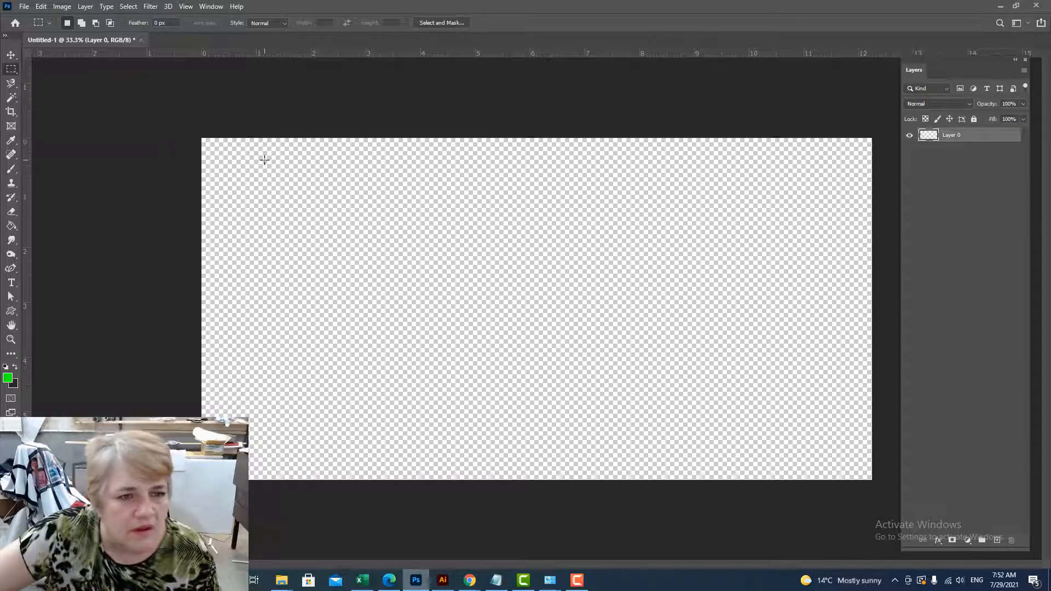
pyautogui.moveTo(265, 160); pyautogui.dragTo(511, 368)
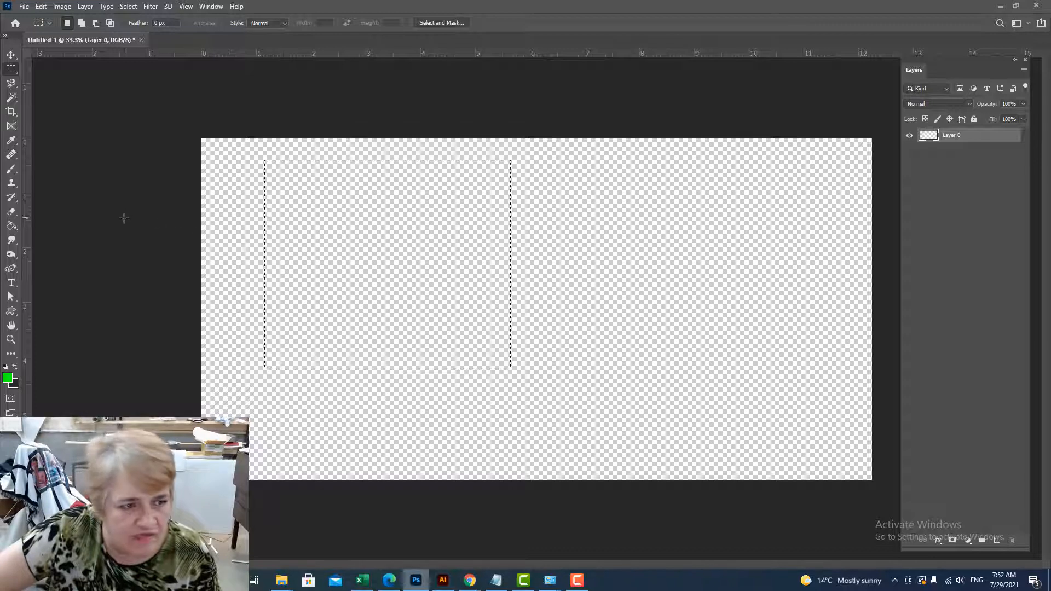
pyautogui.click(11, 226)
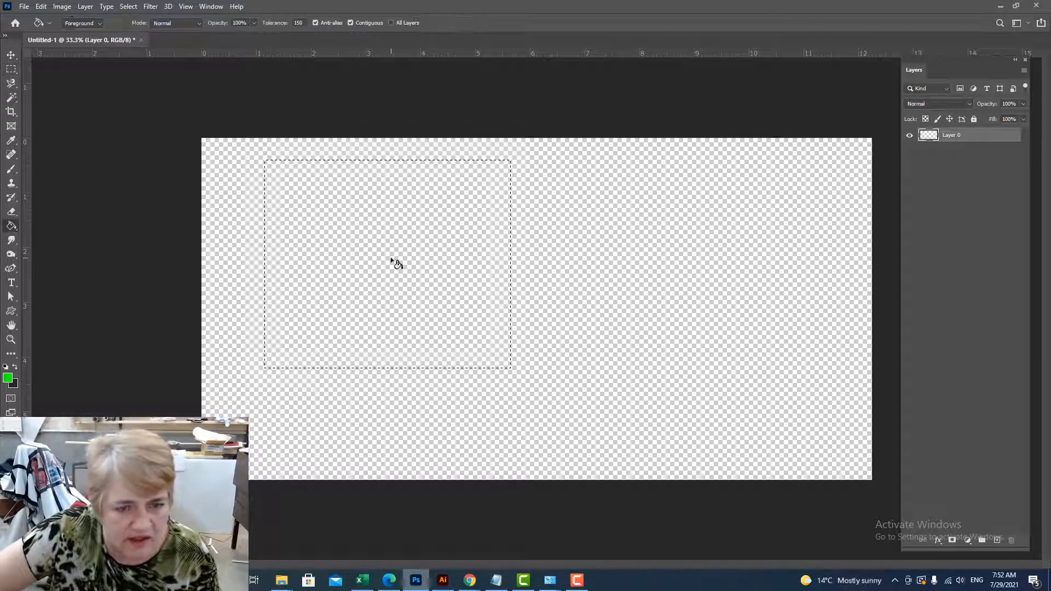
pyautogui.click(416, 271)
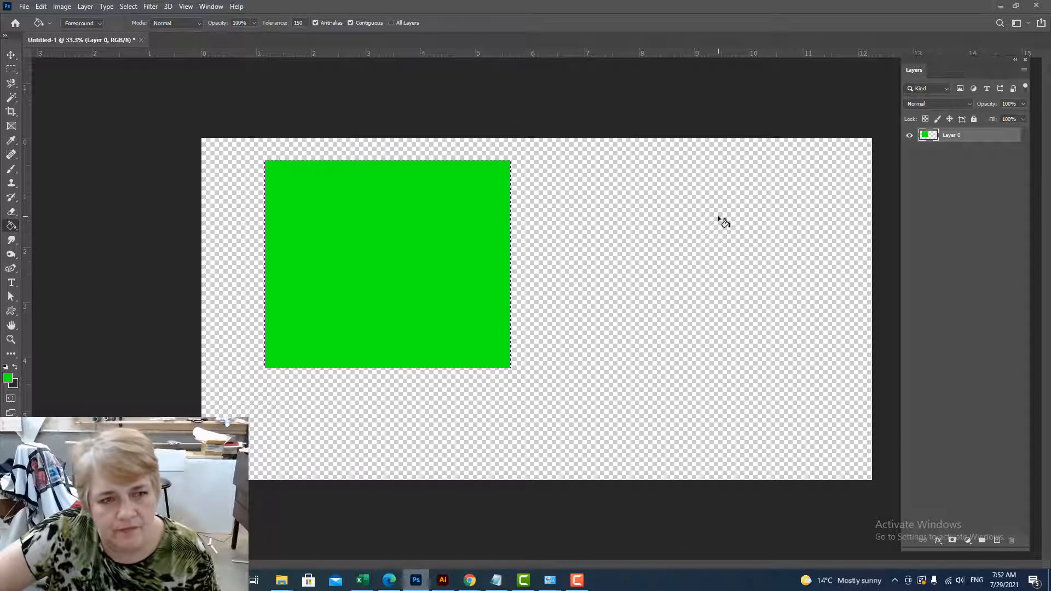
# Step: Try an elliptical selection in the empty area beside the green rectangle, undo it and clear the remaining selection
pyautogui.click(11, 70)
pyautogui.rightClick(10, 71)
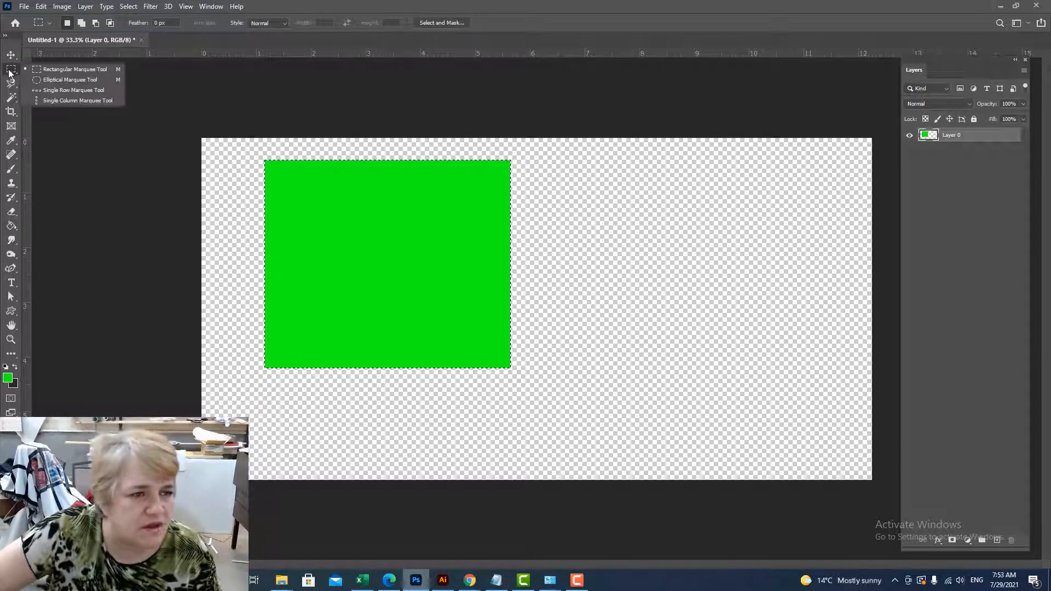
pyautogui.click(47, 80)
pyautogui.moveTo(600, 177); pyautogui.dragTo(784, 215)
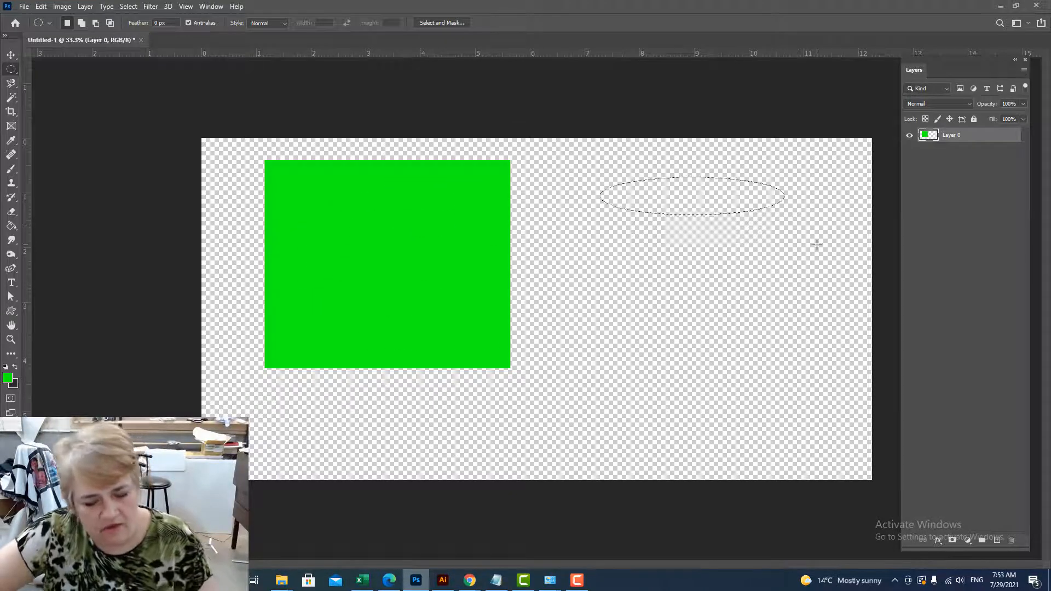
pyautogui.hotkey('ctrl', 'z')
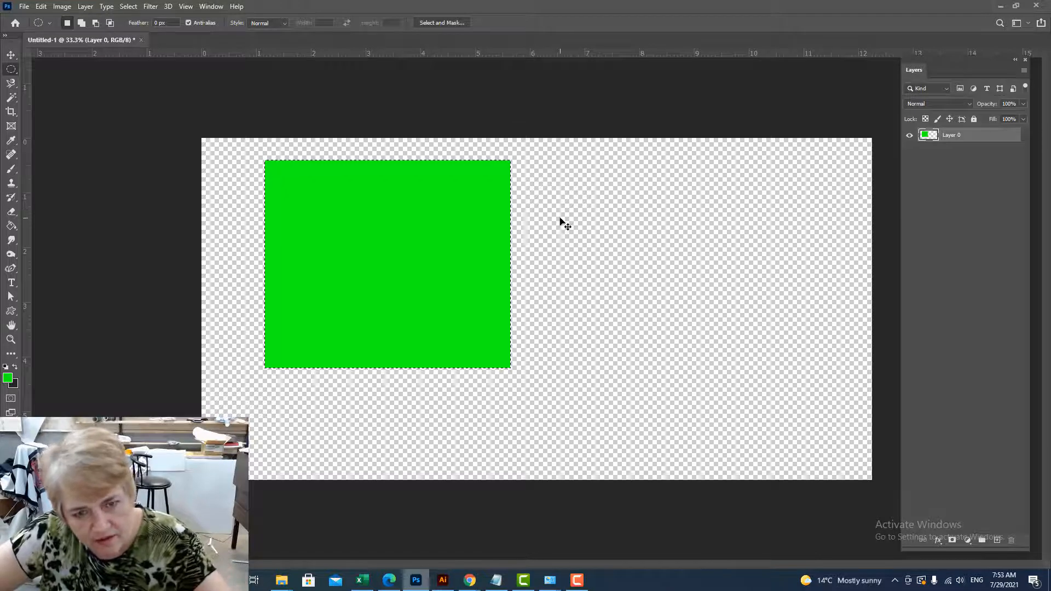
pyautogui.hotkey('ctrl', 'd')
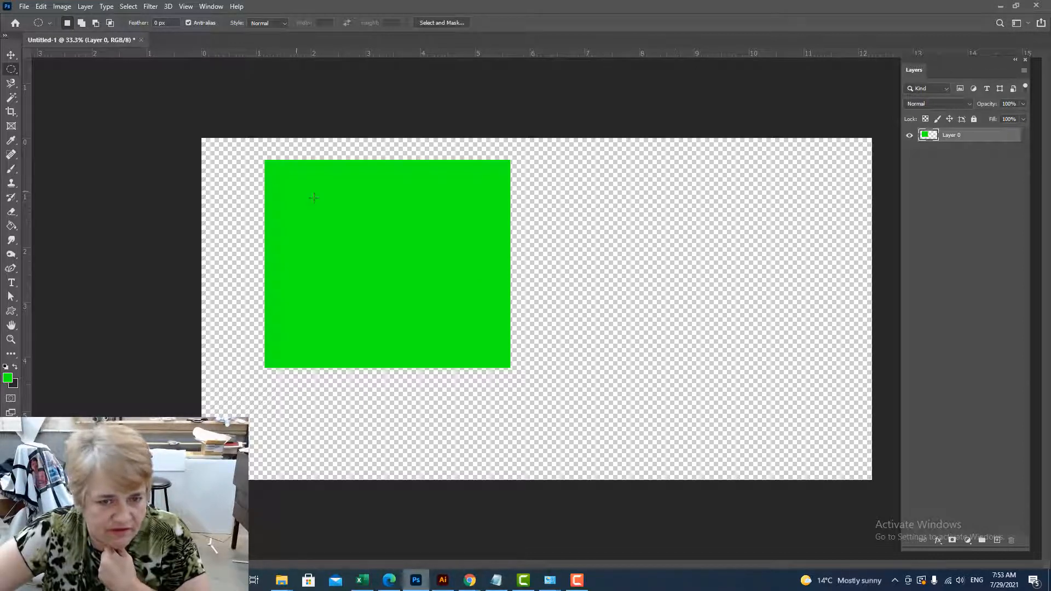
# Step: Copy an elliptical area about 2.4 × 1.3 inches of the green rectangle to a new layer and hide Layer 0
pyautogui.moveTo(362, 198); pyautogui.dragTo(495, 268)
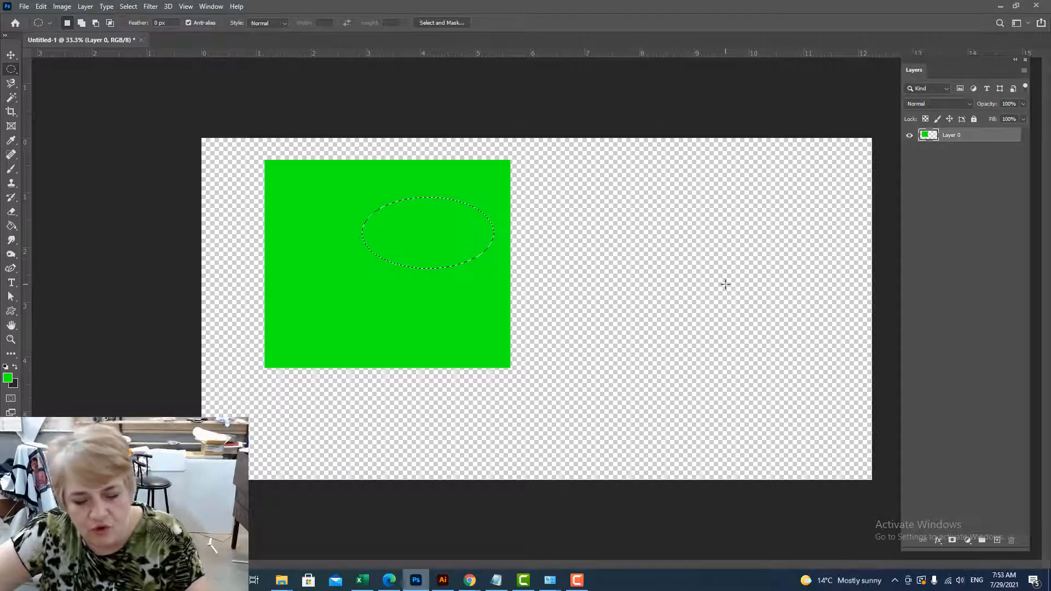
pyautogui.hotkey('ctrl', 'j')
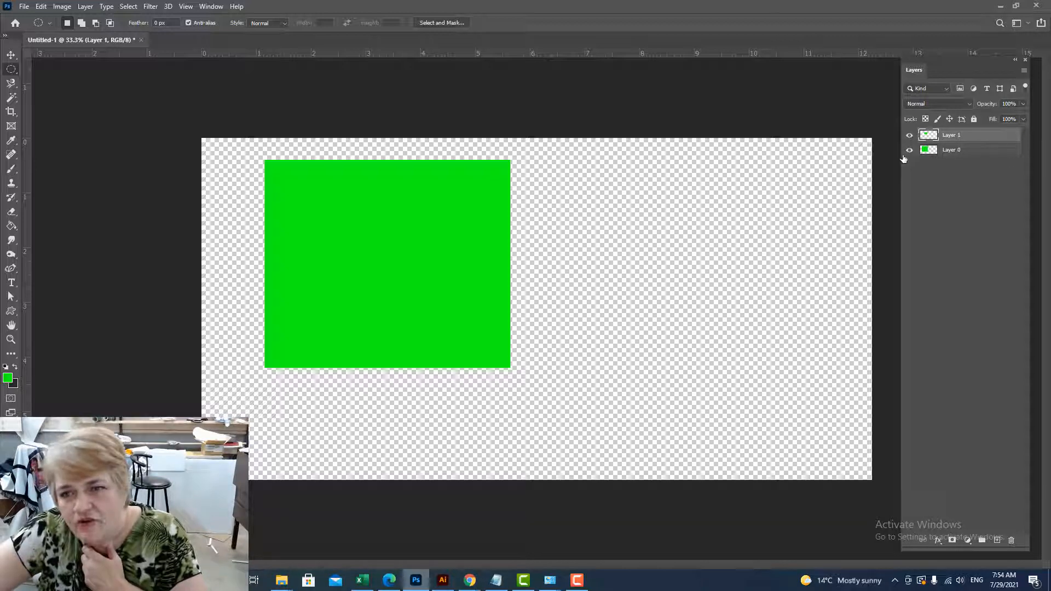
pyautogui.click(980, 156)
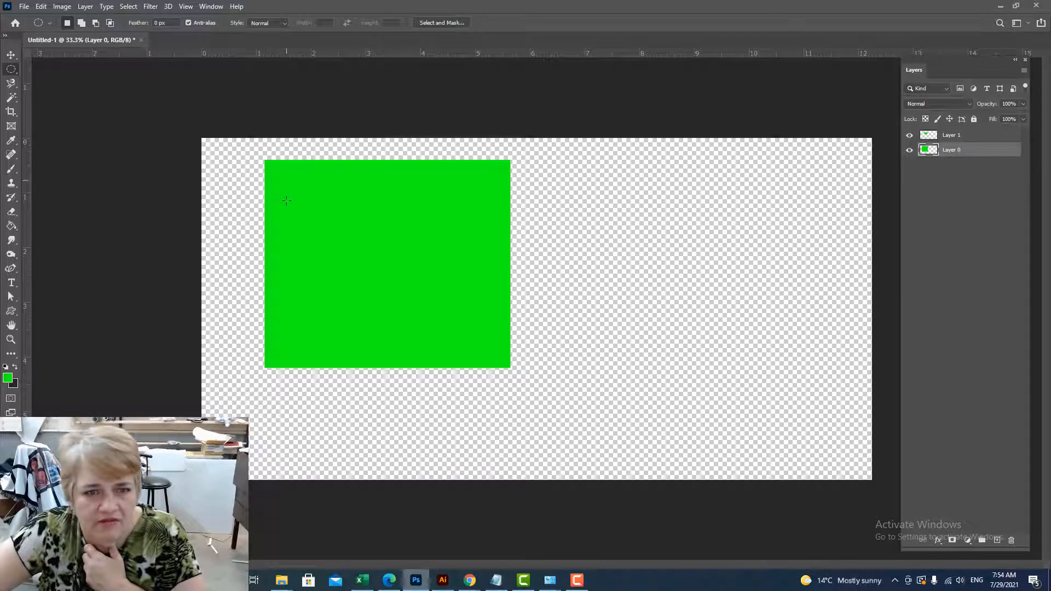
pyautogui.click(910, 152)
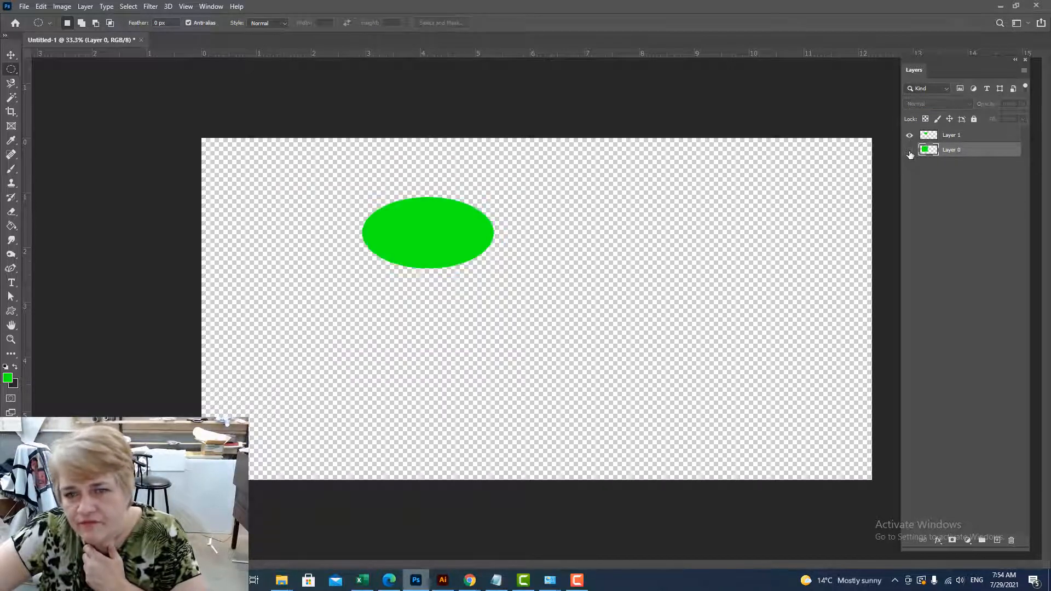
# Step: On Layer 1, try a freehand elliptical selection over the green ellipse, clear it and select the layer's pixels instead
pyautogui.click(961, 139)
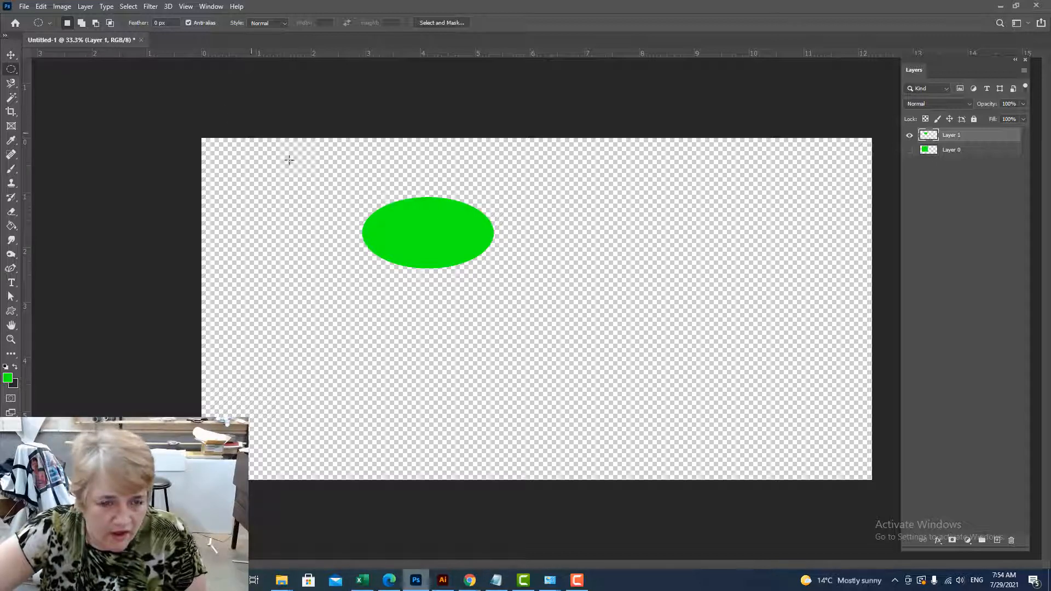
pyautogui.moveTo(349, 195); pyautogui.dragTo(533, 234)
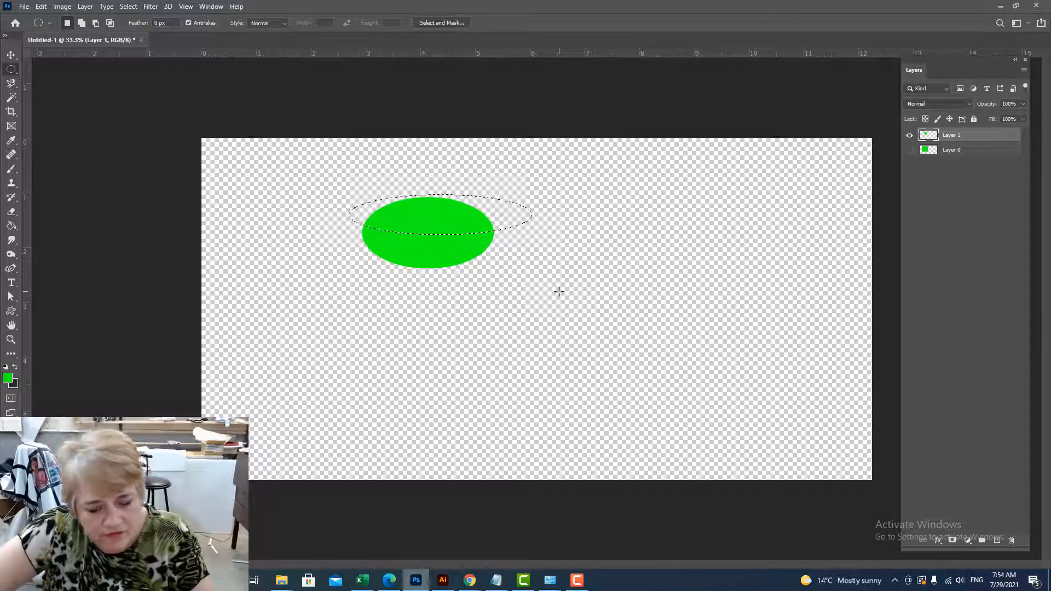
pyautogui.hotkey('ctrl', 'd')
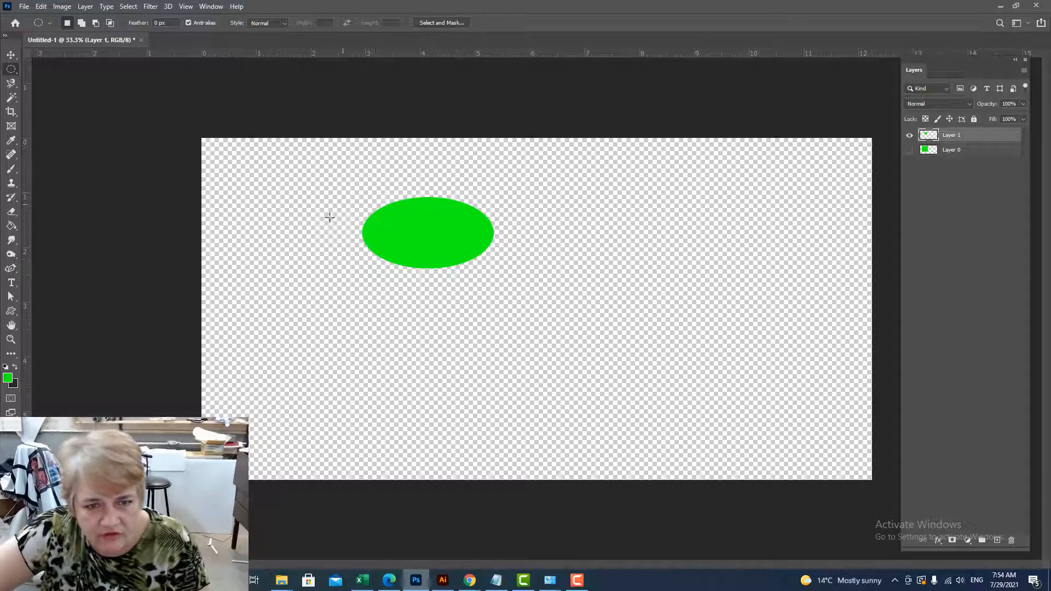
pyautogui.rightClick(927, 138)
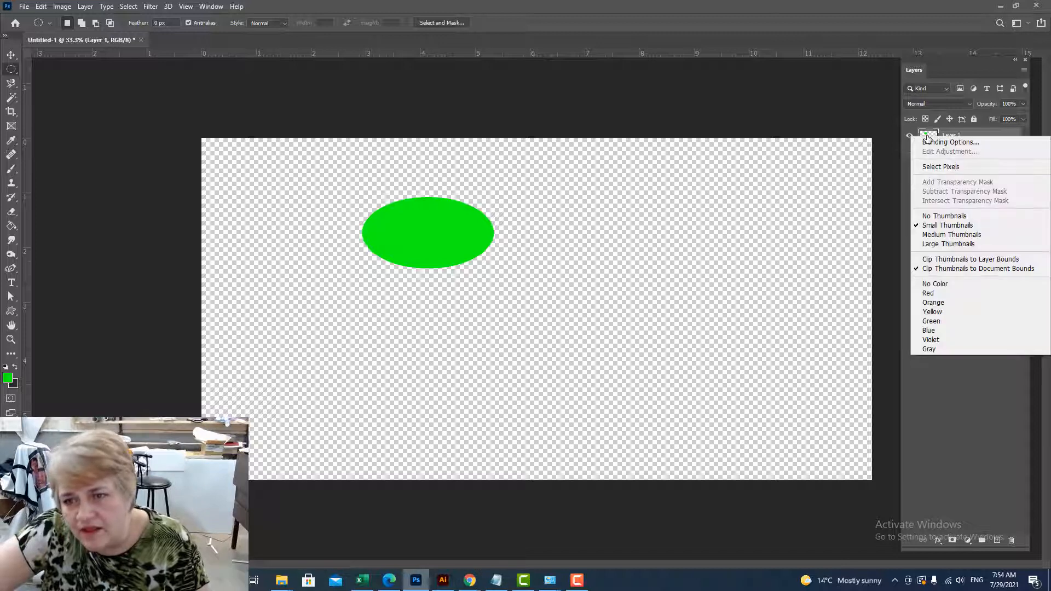
pyautogui.click(941, 167)
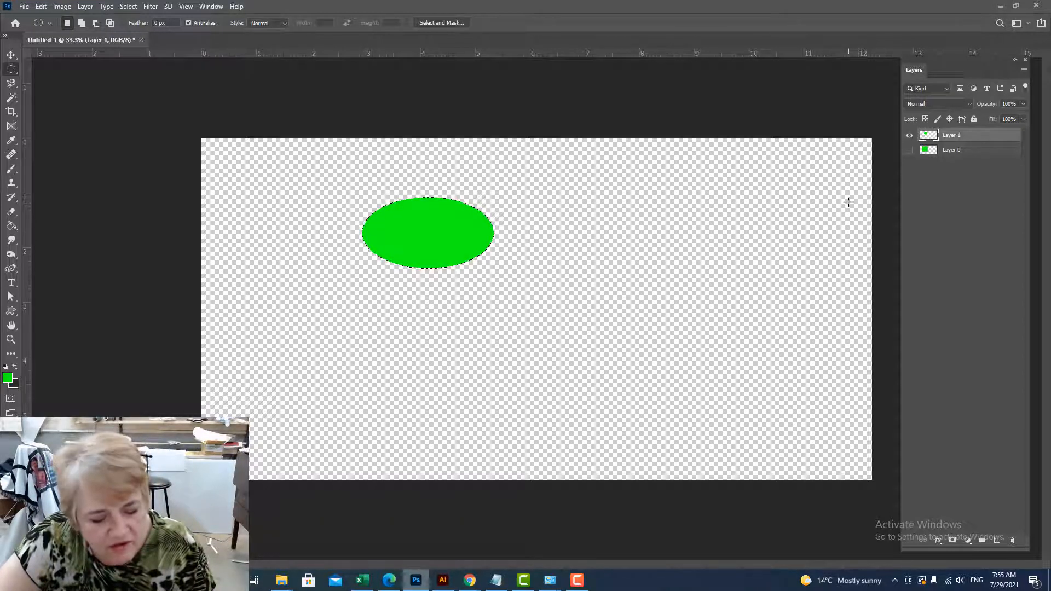
# Step: Examine the selection outline along the upper edge of the green ellipse at 300% zoom
pyautogui.hotkey('ctrl', '+')
pyautogui.hotkey('ctrl', '+')
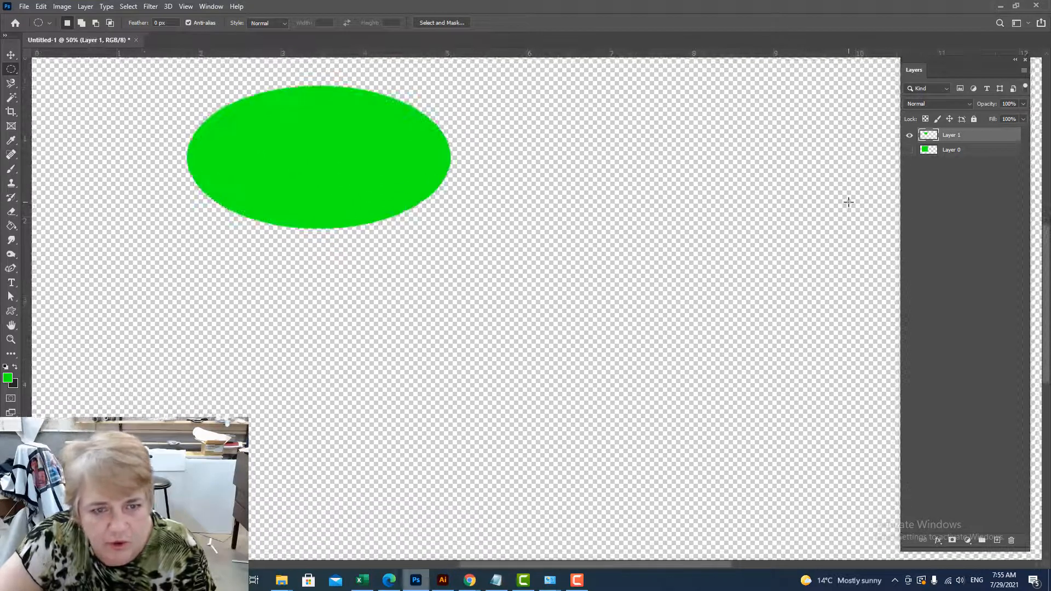
pyautogui.hotkey('ctrl', '+')
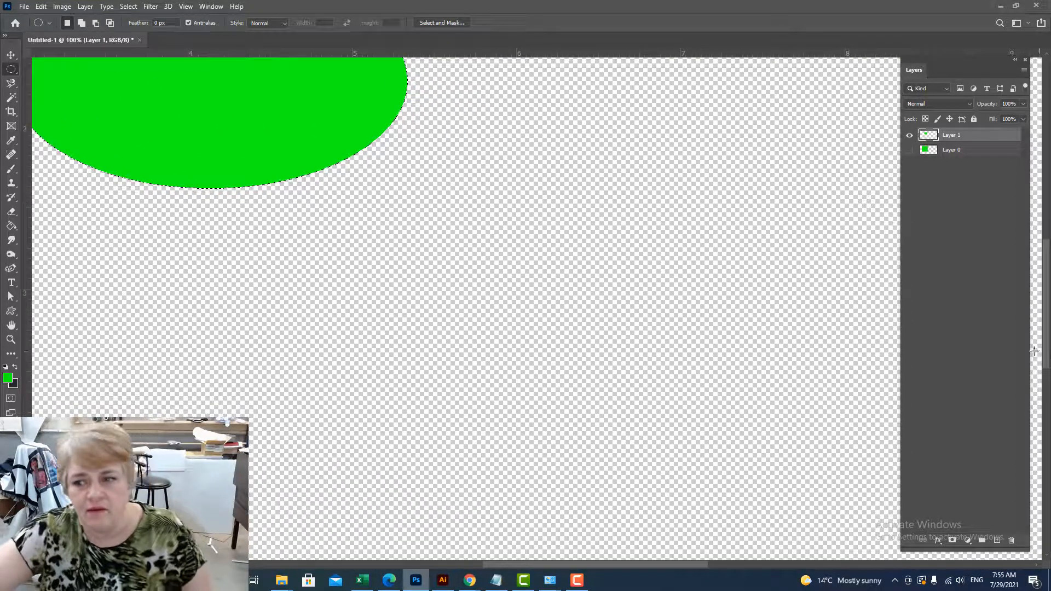
pyautogui.scroll(5, 849, 202)
pyautogui.scroll(1, 465, 328)
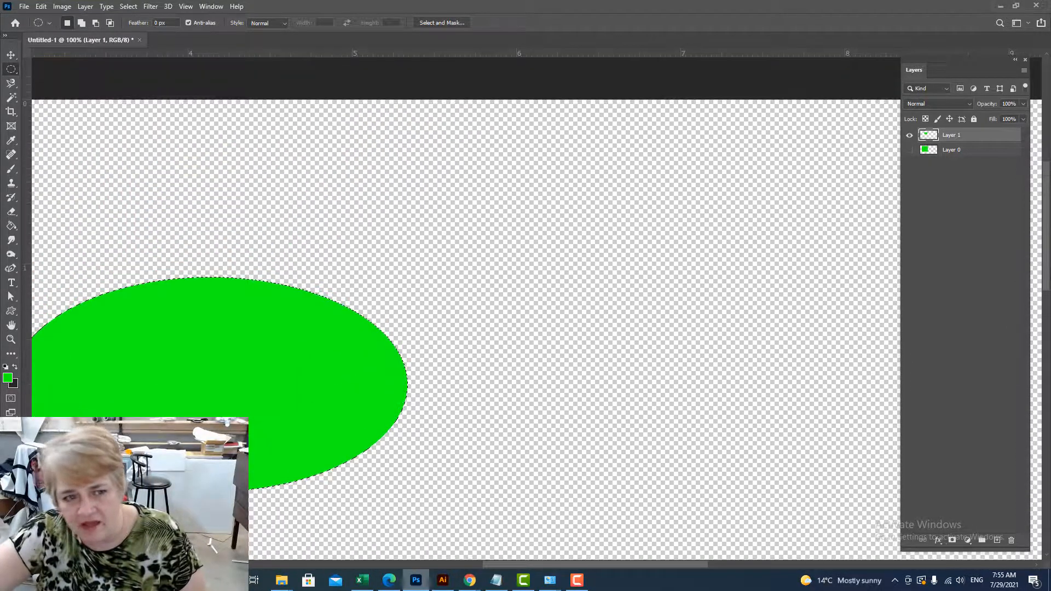
pyautogui.moveTo(677, 564); pyautogui.dragTo(605, 561)
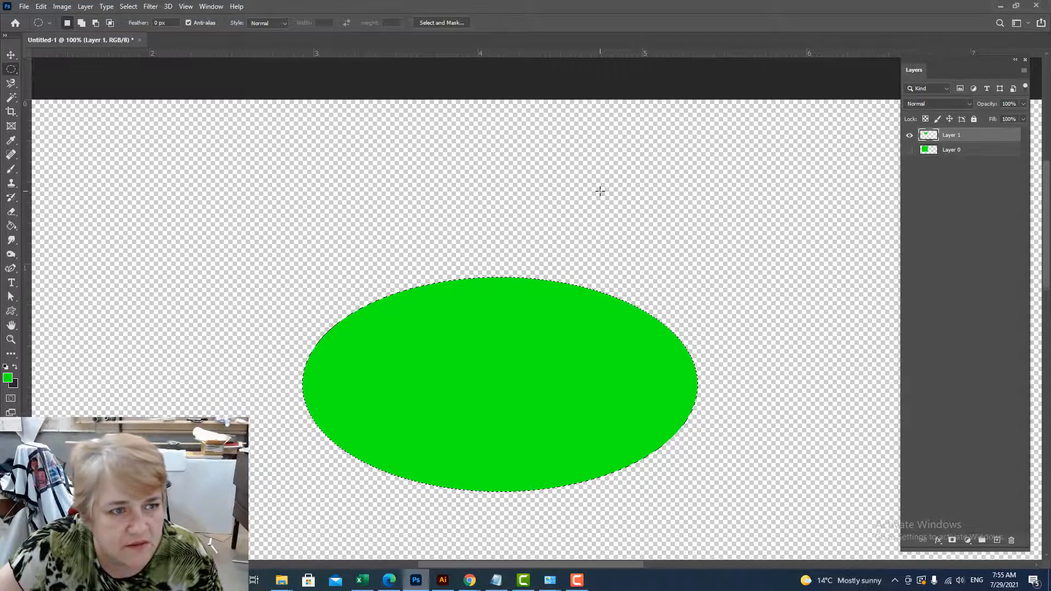
pyautogui.hotkey('ctrl', '+')
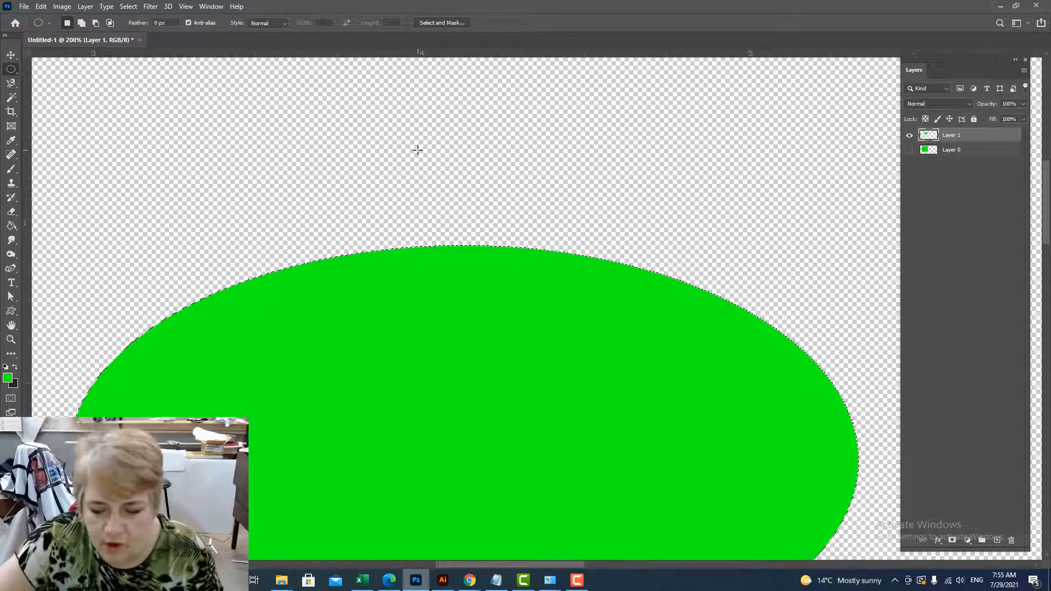
pyautogui.hotkey('ctrl', '+')
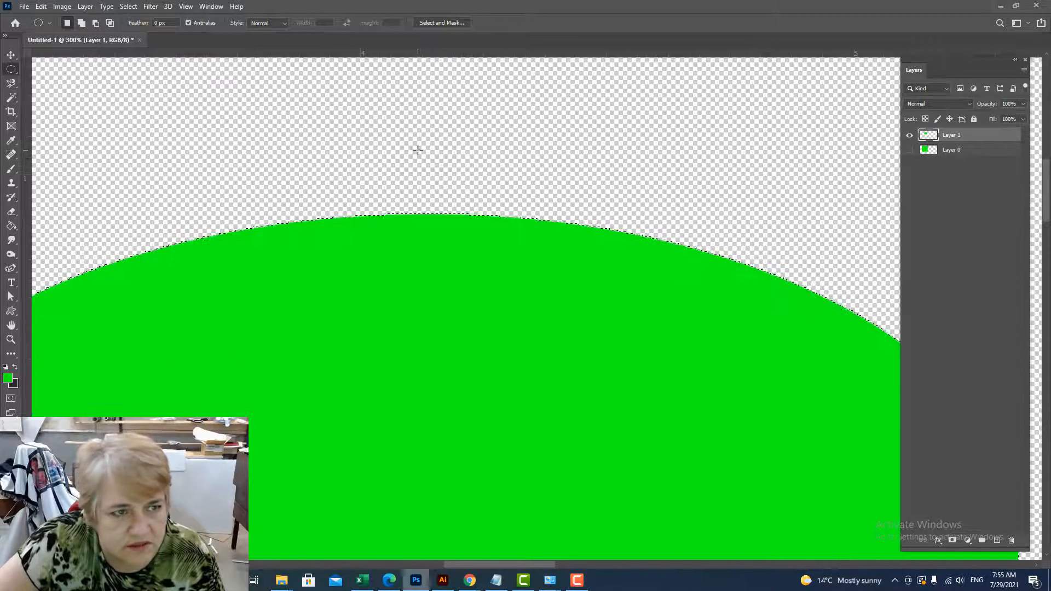
# Step: Swap the foreground and background colours and set up a Hard Round brush 20 px in size
pyautogui.hotkey('ctrl', '+')
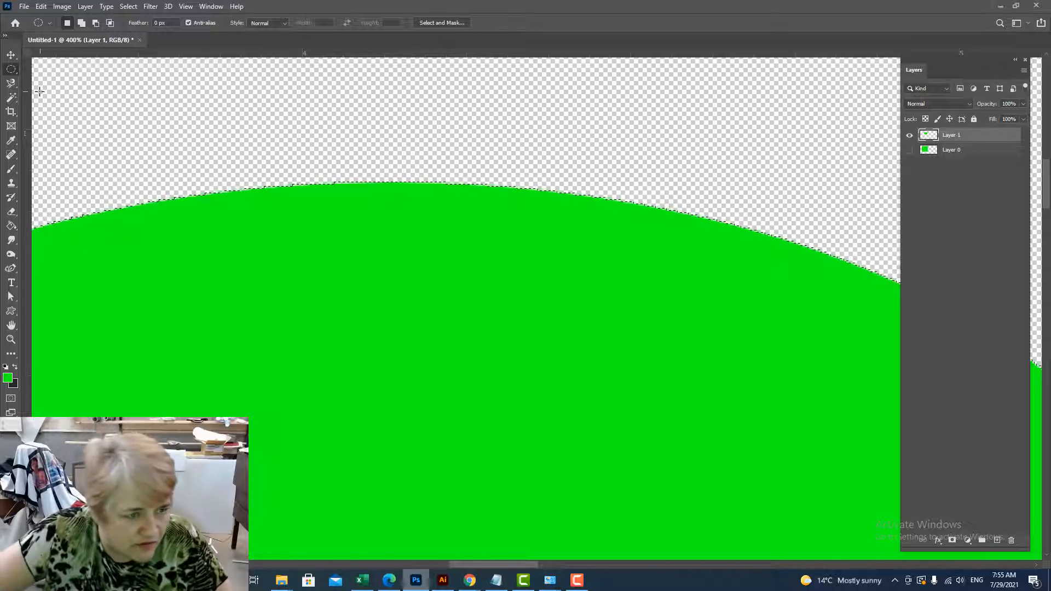
pyautogui.click(15, 367)
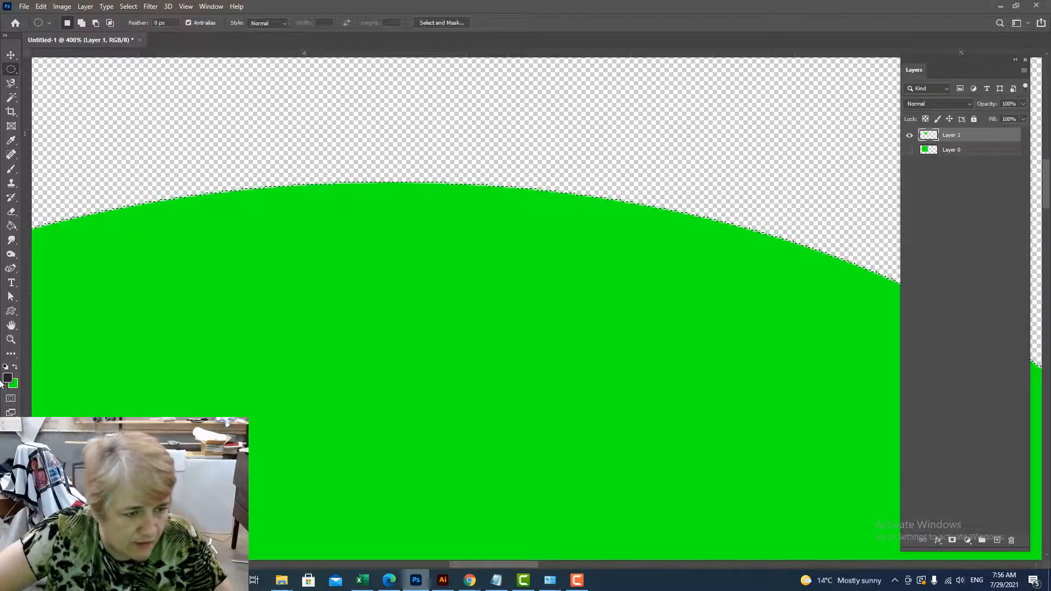
pyautogui.click(11, 170)
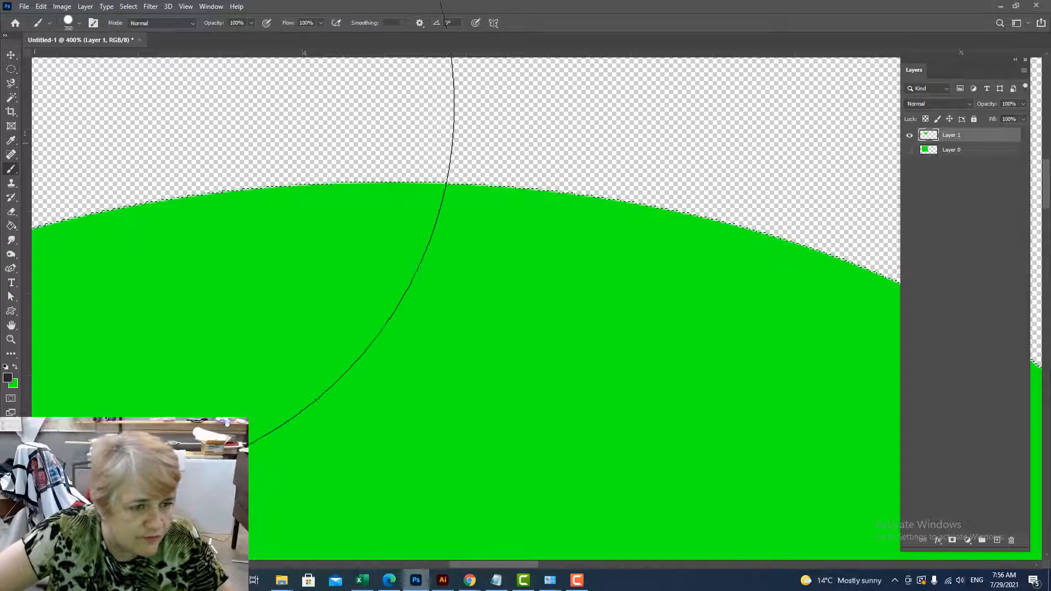
pyautogui.click(80, 25)
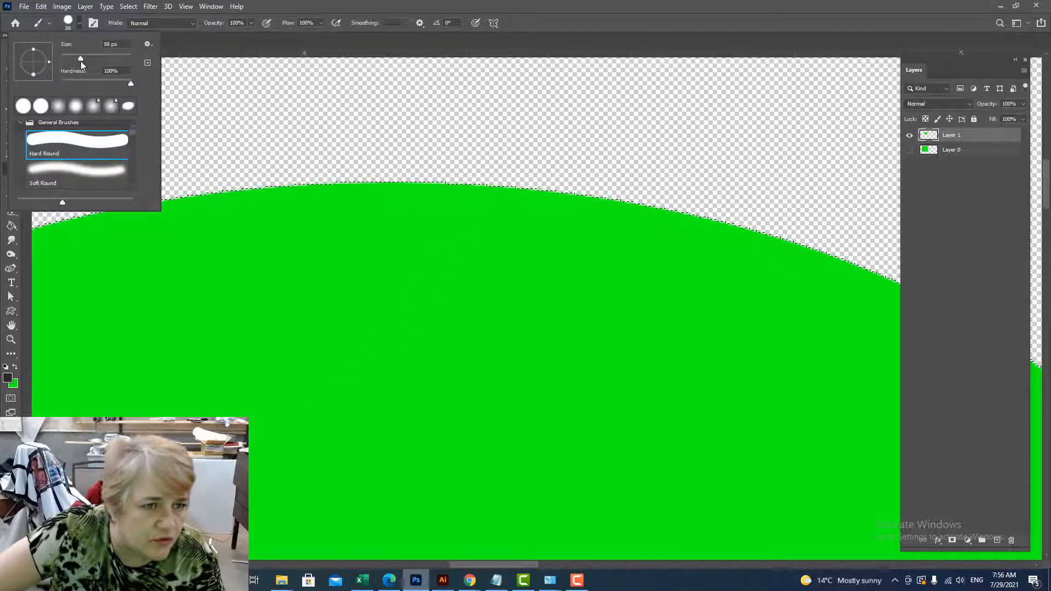
pyautogui.moveTo(74, 61); pyautogui.dragTo(67, 60)
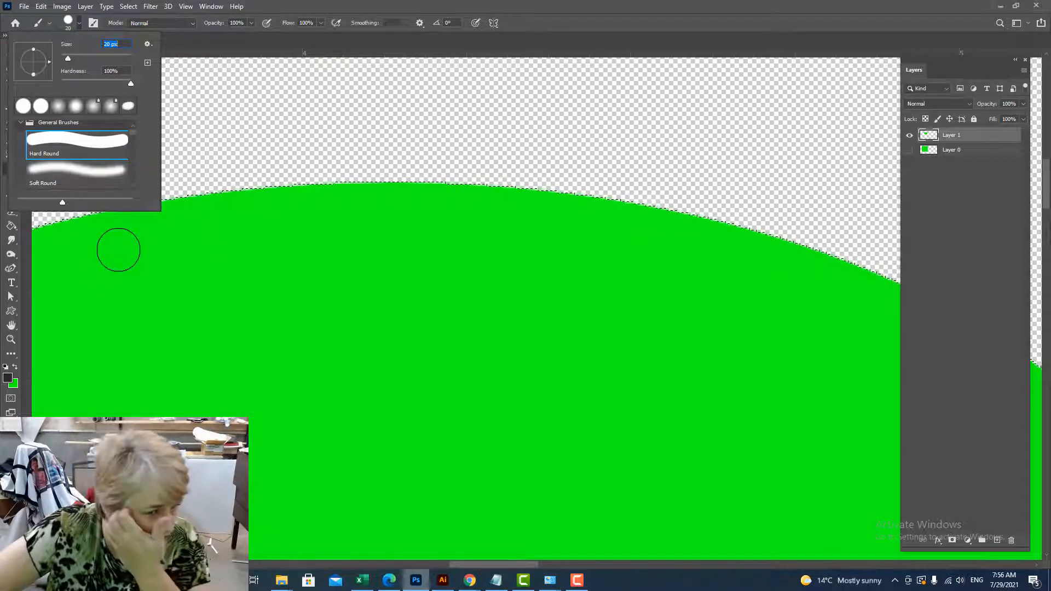
# Step: Paint a four-letter first name in dark capitals along the upper part of the green ellipse and clear the selection
pyautogui.moveTo(118, 250)
pyautogui.mouseDown()
pyautogui.moveTo(103, 396)
pyautogui.moveTo(222, 403)
pyautogui.mouseUp()
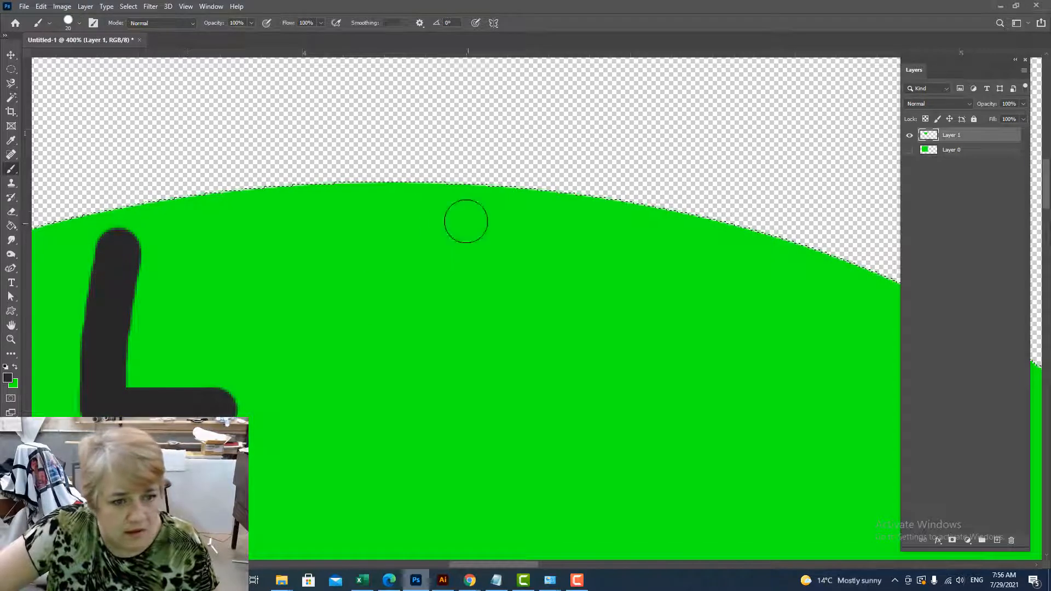
pyautogui.moveTo(340, 268)
pyautogui.mouseDown()
pyautogui.moveTo(246, 279)
pyautogui.moveTo(233, 350)
pyautogui.moveTo(285, 396)
pyautogui.moveTo(357, 379)
pyautogui.moveTo(376, 255)
pyautogui.mouseUp()
pyautogui.moveTo(444, 248); pyautogui.dragTo(422, 422)
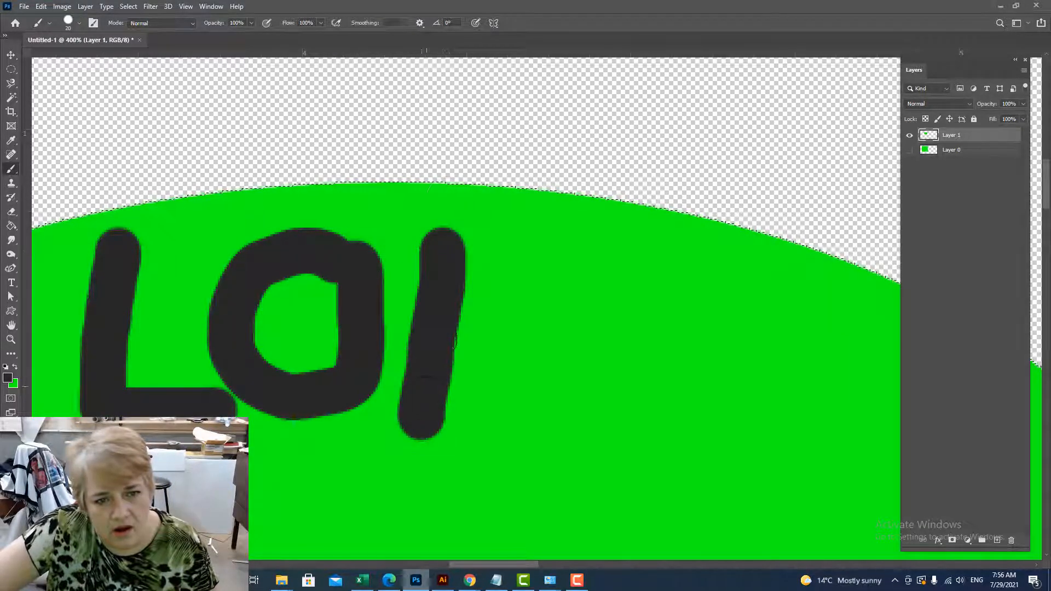
pyautogui.moveTo(452, 225)
pyautogui.mouseDown()
pyautogui.moveTo(521, 230)
pyautogui.moveTo(492, 329)
pyautogui.moveTo(526, 388)
pyautogui.mouseUp()
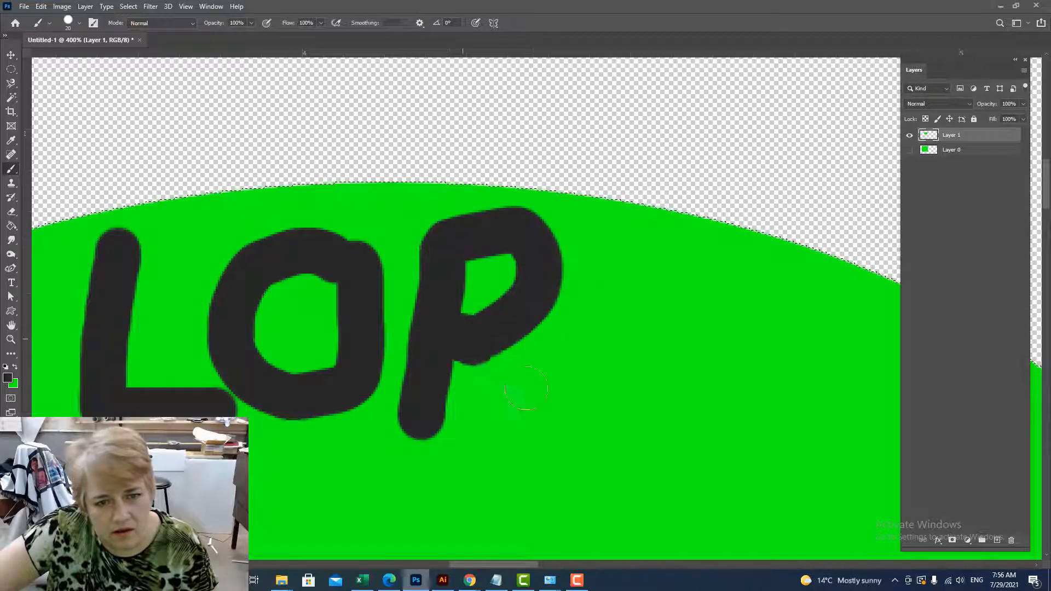
pyautogui.moveTo(463, 359); pyautogui.dragTo(559, 411)
pyautogui.moveTo(648, 254); pyautogui.dragTo(657, 405)
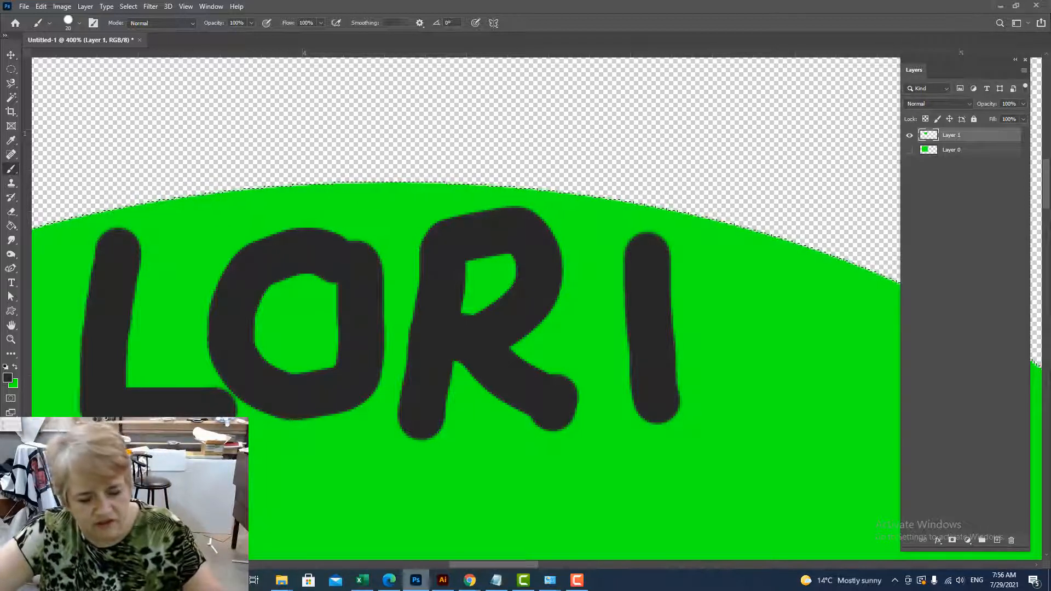
pyautogui.hotkey('ctrl', 'd')
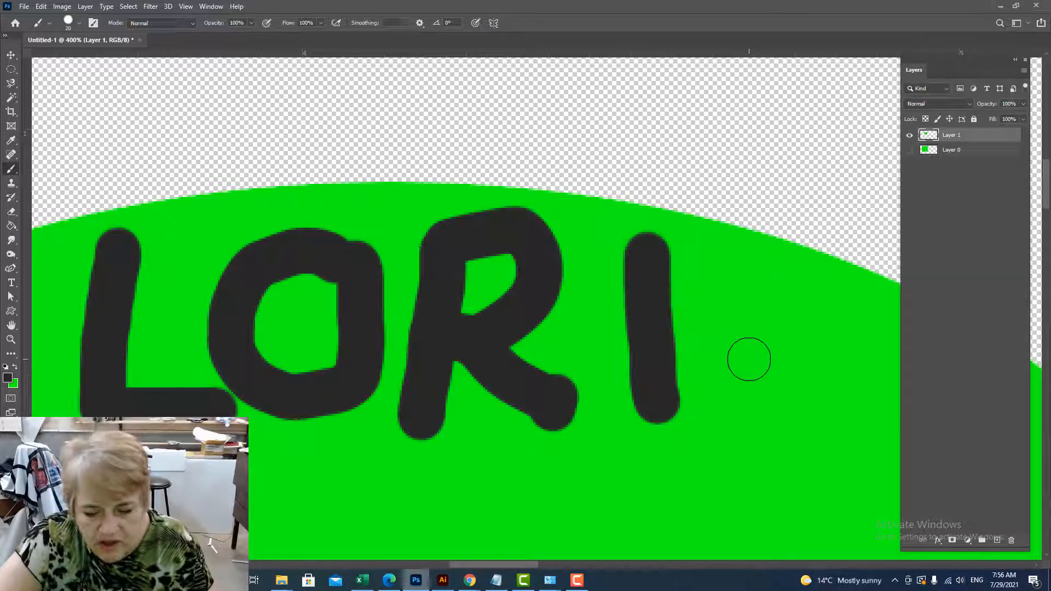
# Step: Compare the two layers by showing Layer 0, switching between it and Layer 1, hiding Layer 0 again and reactivating Layer 1
pyautogui.hotkey('ctrl', '-')
pyautogui.hotkey('ctrl', '-')
pyautogui.hotkey('ctrl', '-')
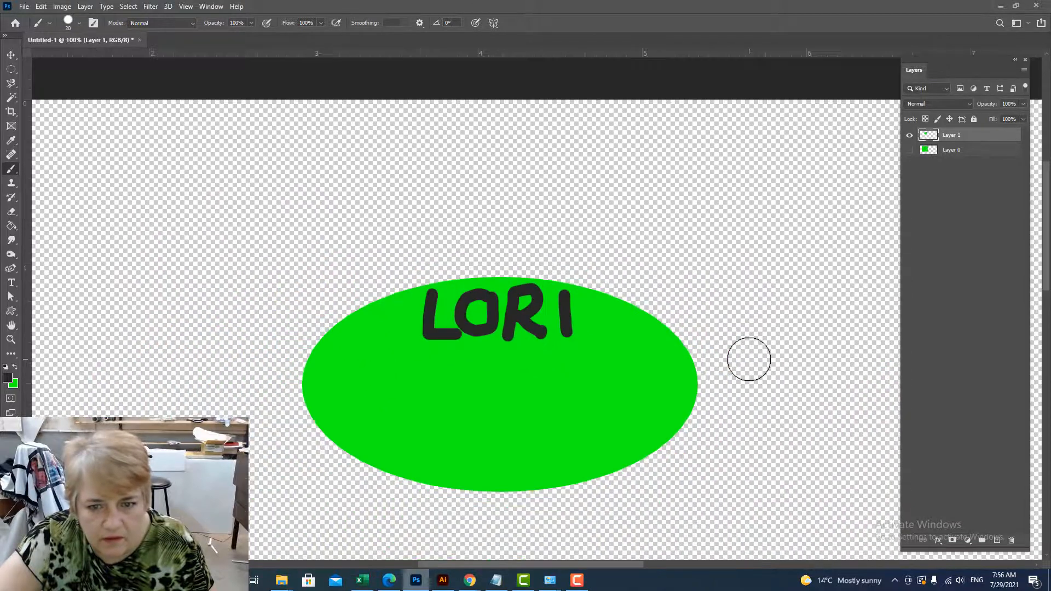
pyautogui.hotkey('ctrl', '-')
pyautogui.hotkey('ctrl', '-')
pyautogui.hotkey('ctrl', '-')
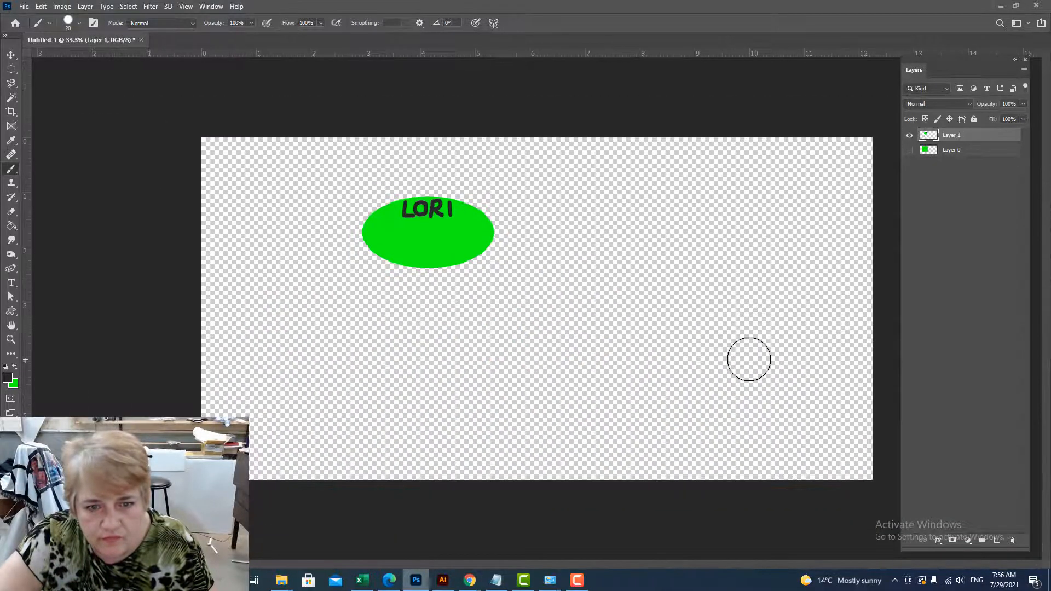
pyautogui.hotkey('ctrl', '-')
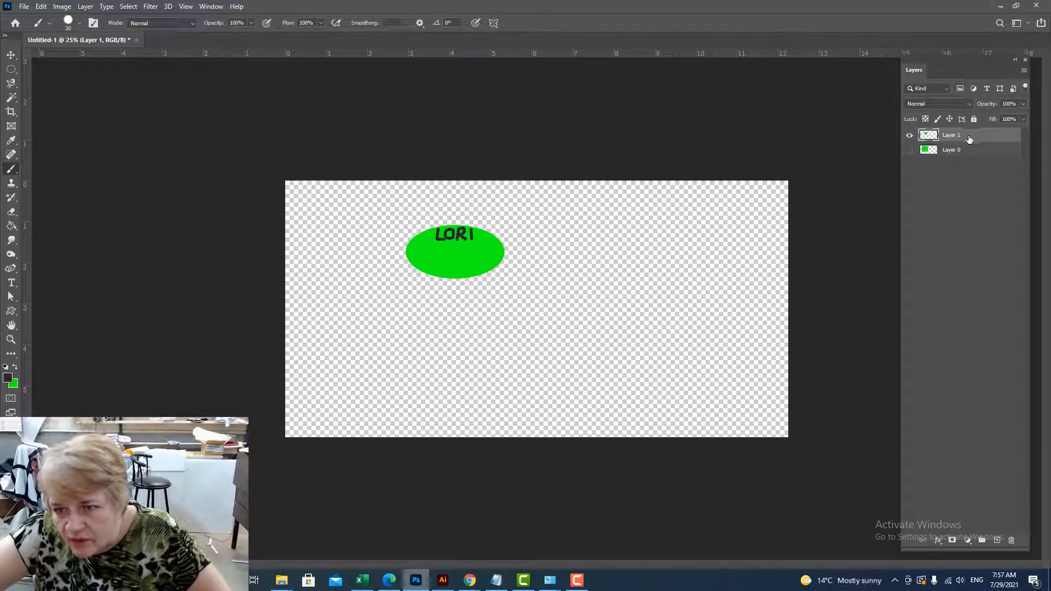
pyautogui.click(910, 150)
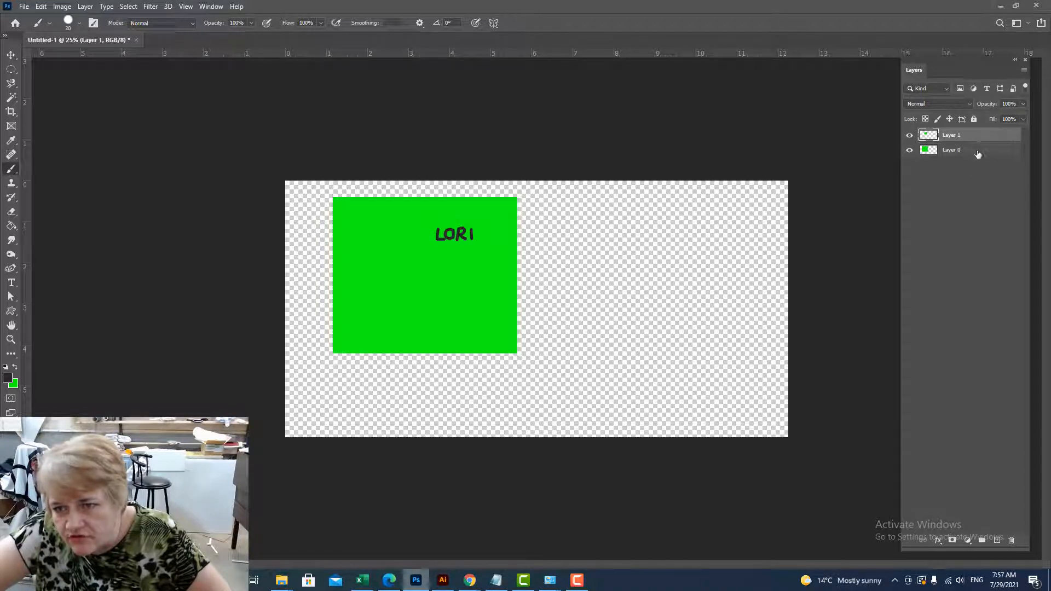
pyautogui.click(977, 155)
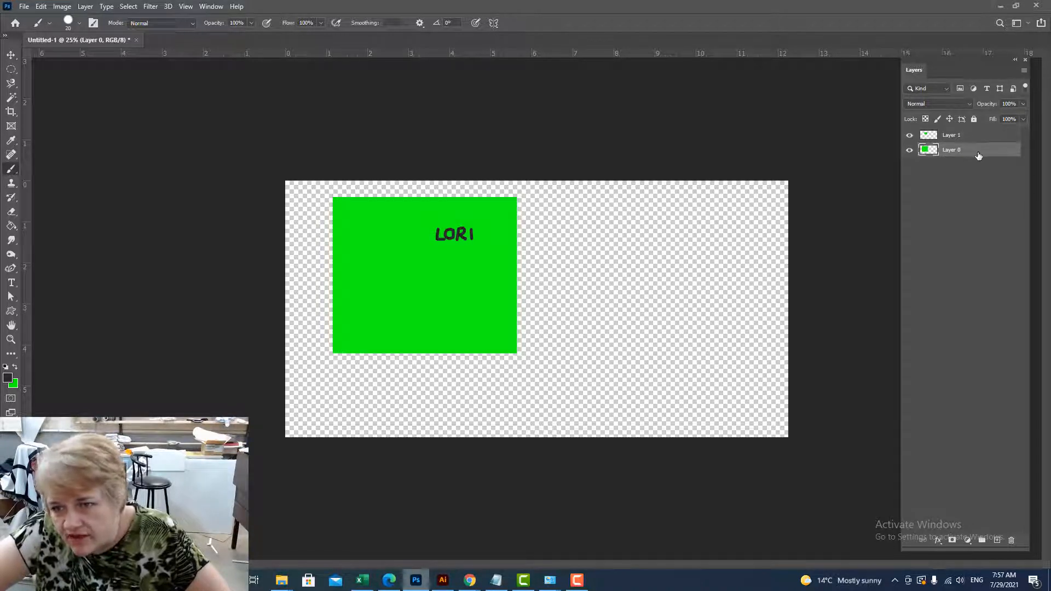
pyautogui.click(977, 140)
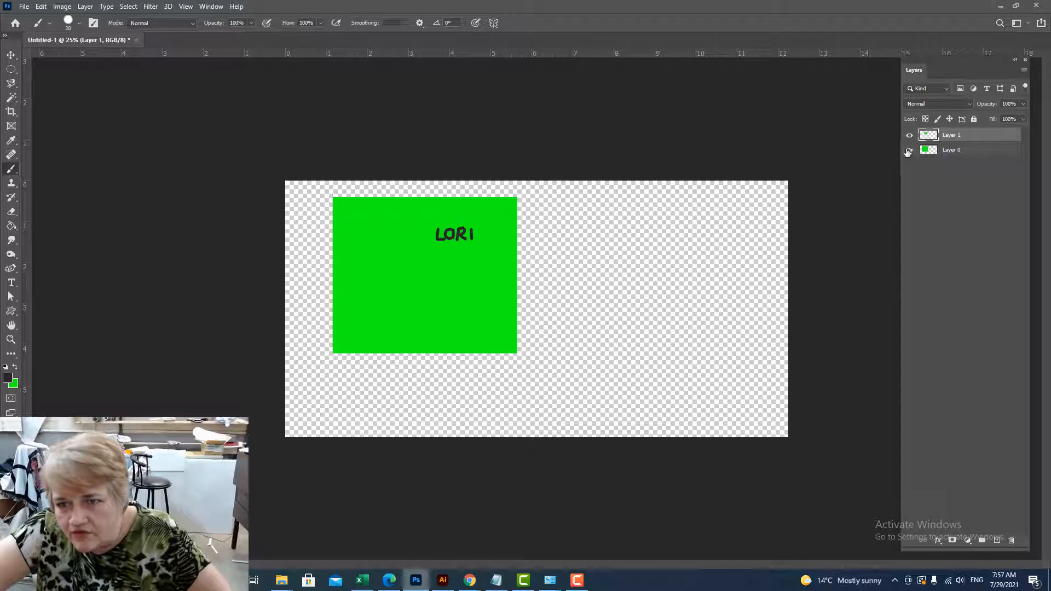
pyautogui.click(909, 151)
pyautogui.click(982, 155)
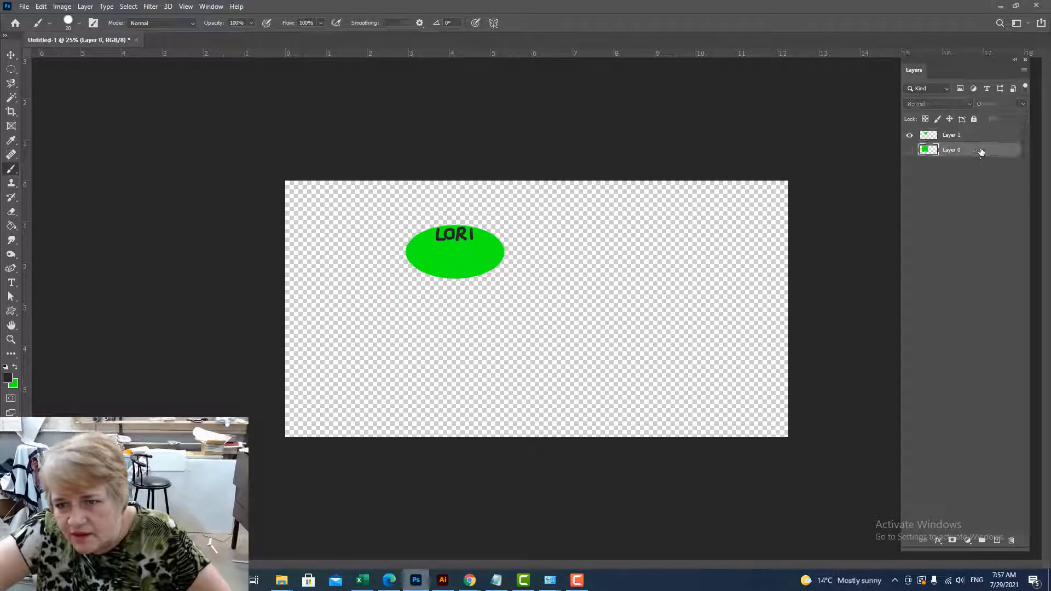
pyautogui.click(972, 135)
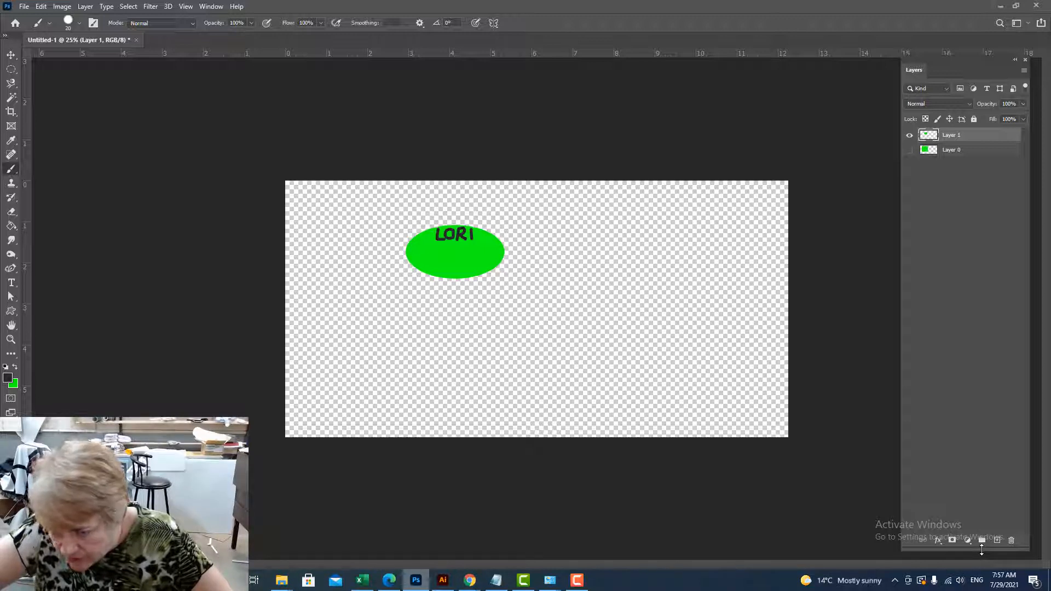
# Step: Move the Layers panel over the empty canvas area beside the ellipse and enlarge it to more than twice its width
pyautogui.moveTo(982, 550); pyautogui.dragTo(988, 222)
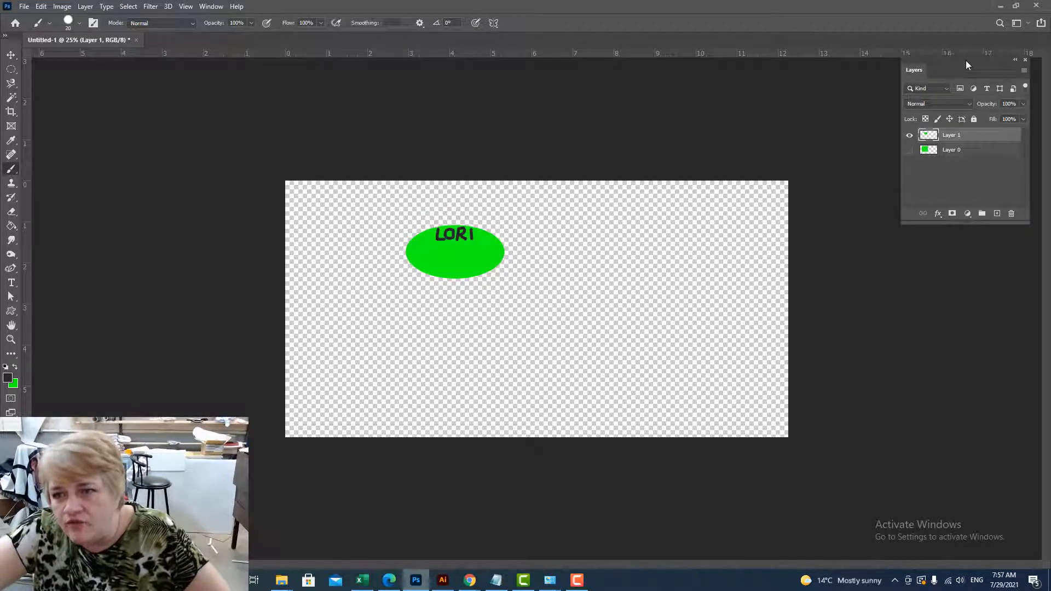
pyautogui.moveTo(965, 61); pyautogui.dragTo(676, 264)
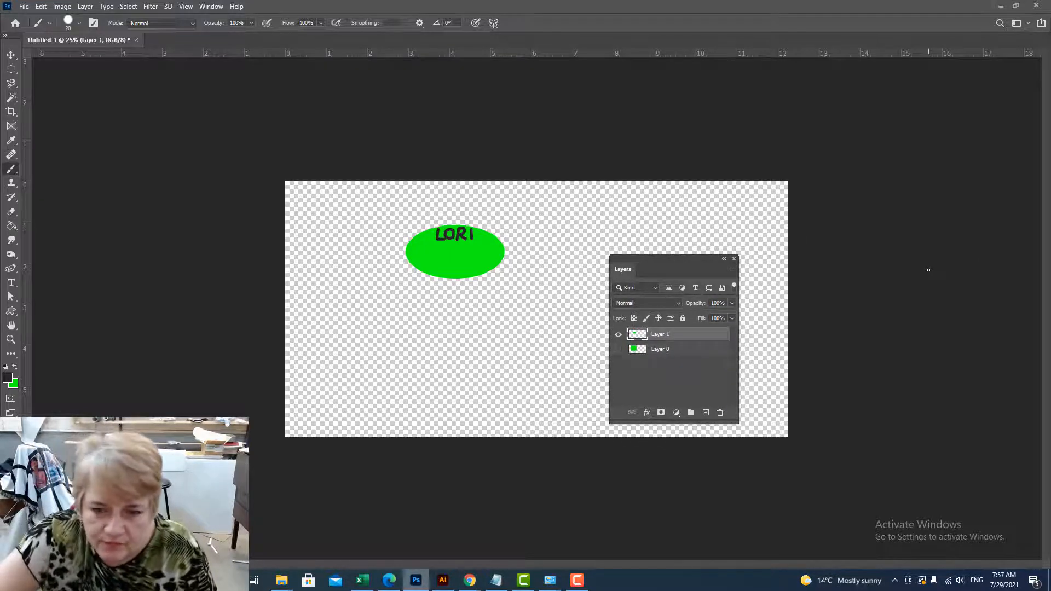
pyautogui.hotkey('ctrl', '+')
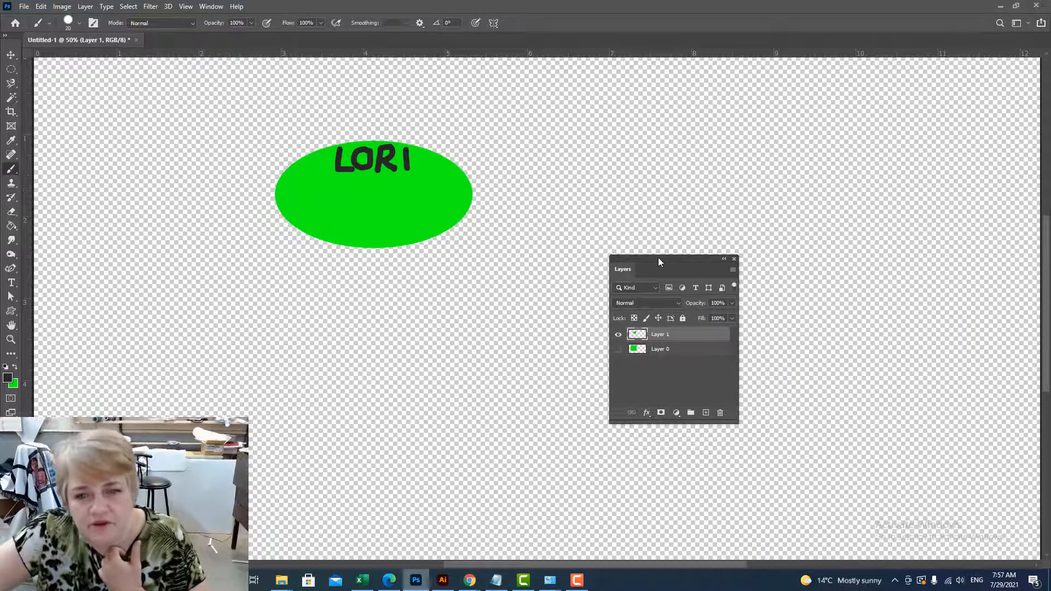
pyautogui.moveTo(659, 260); pyautogui.dragTo(660, 224)
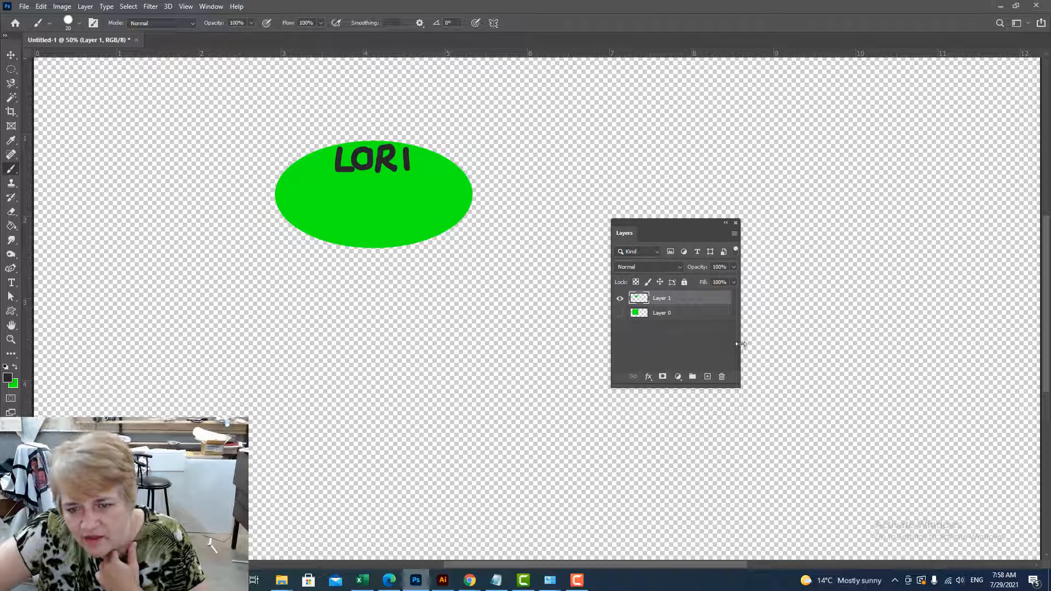
pyautogui.moveTo(740, 345)
pyautogui.mouseDown()
pyautogui.moveTo(958, 334)
pyautogui.moveTo(939, 334)
pyautogui.mouseUp()
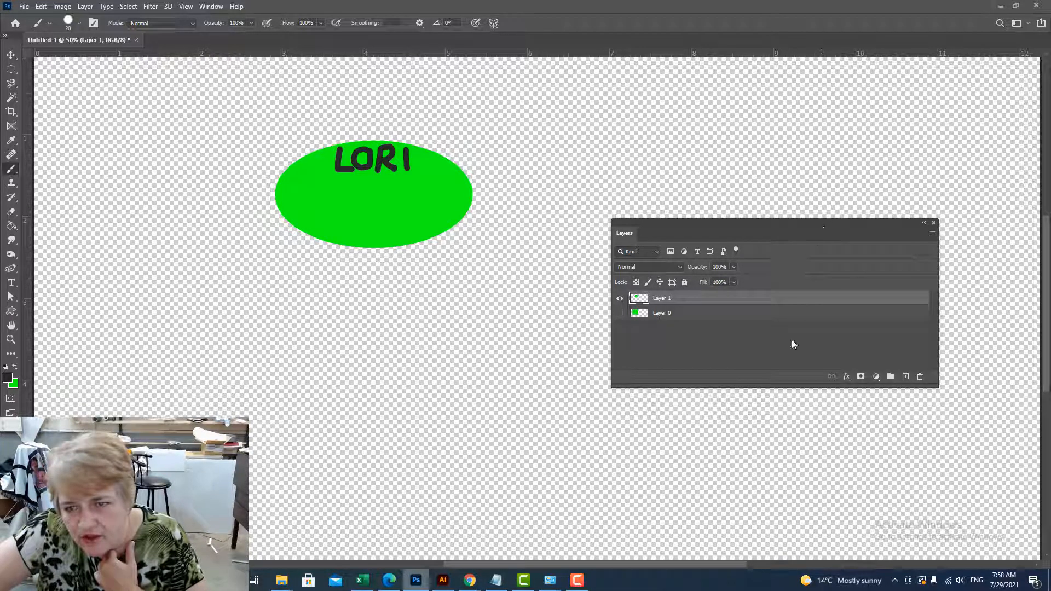
pyautogui.moveTo(786, 388); pyautogui.dragTo(781, 482)
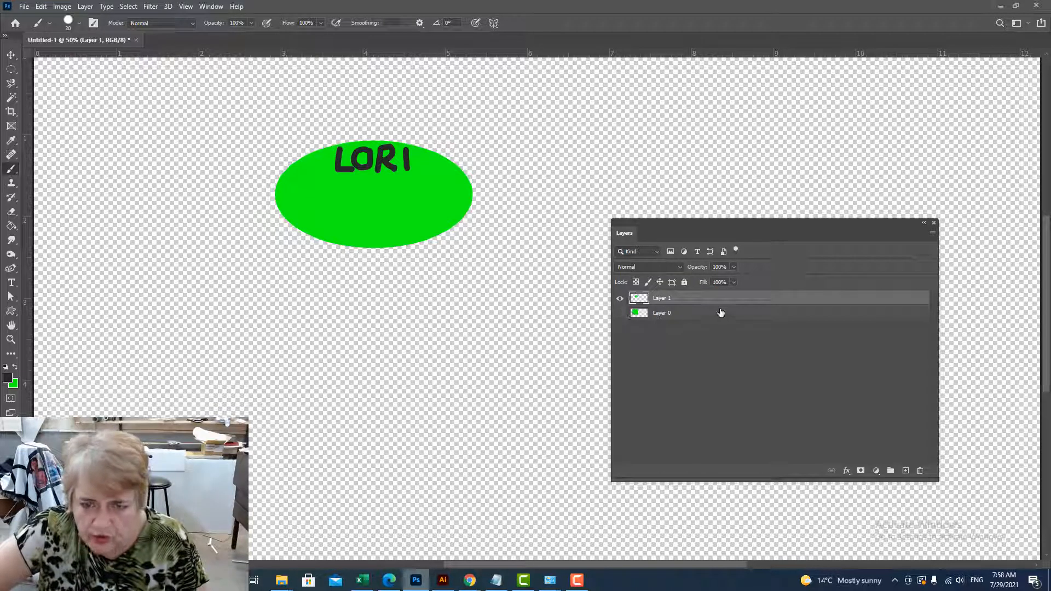
# Step: Rename Layer 1 with the presenter's first name followed by "Demonstration layer for youtube layers tutorial"
pyautogui.doubleClick(661, 300)
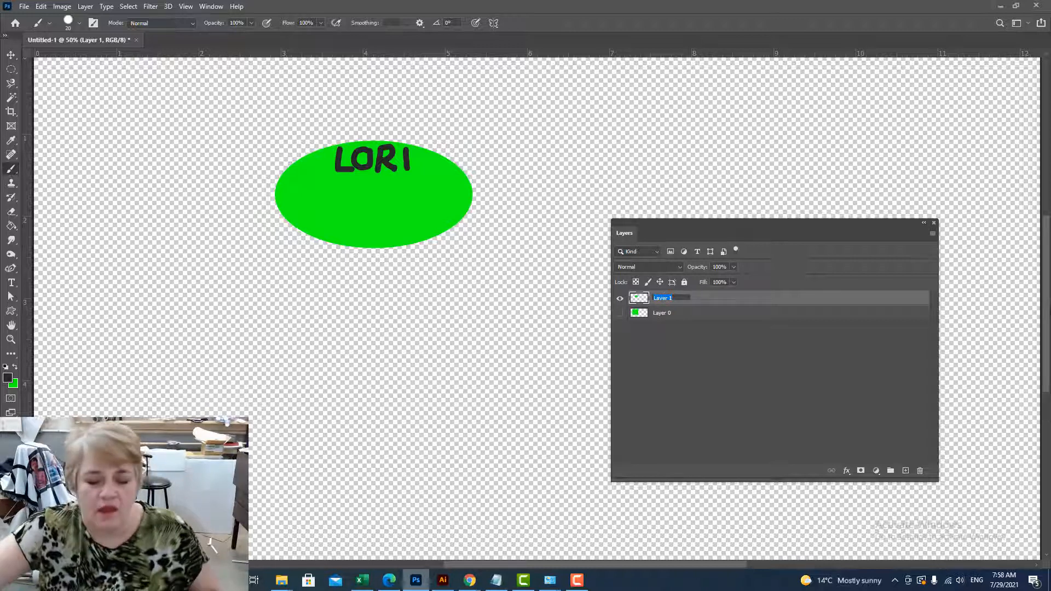
pyautogui.press('BackSpace')
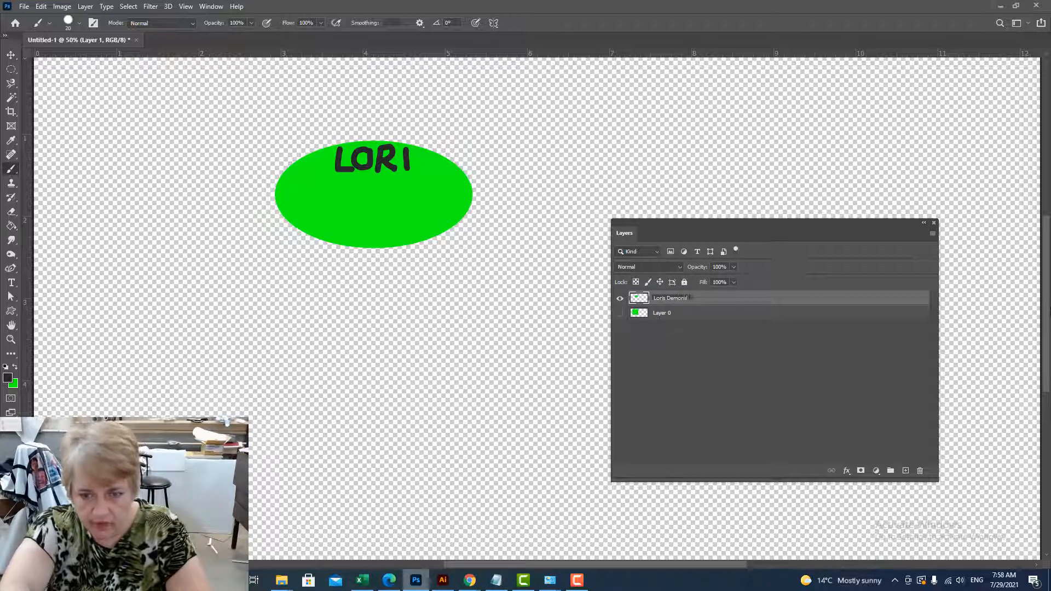
pyautogui.write("Lori's Demonstration")
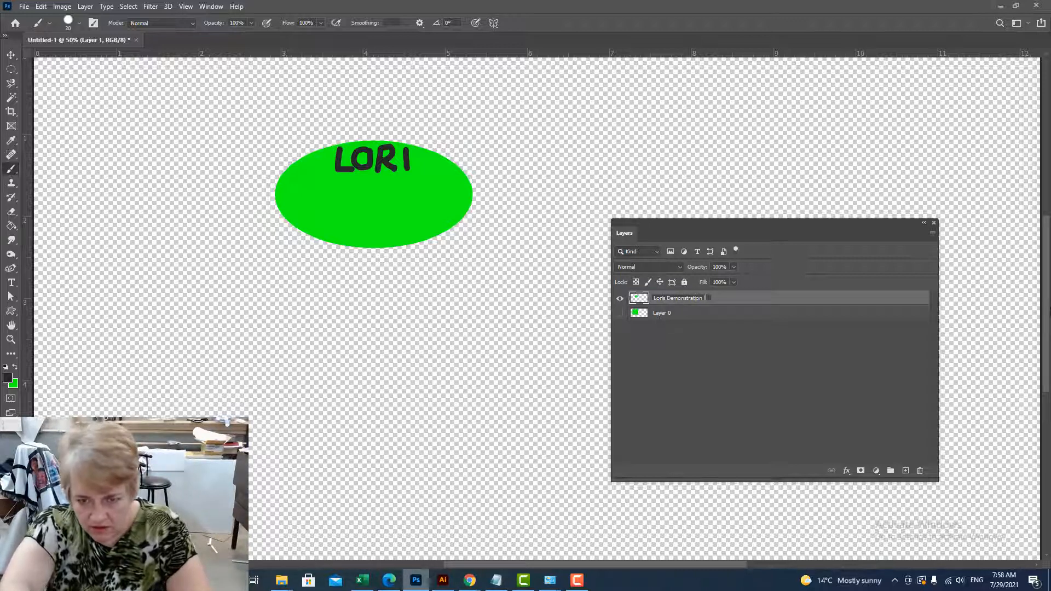
pyautogui.write(' layer for')
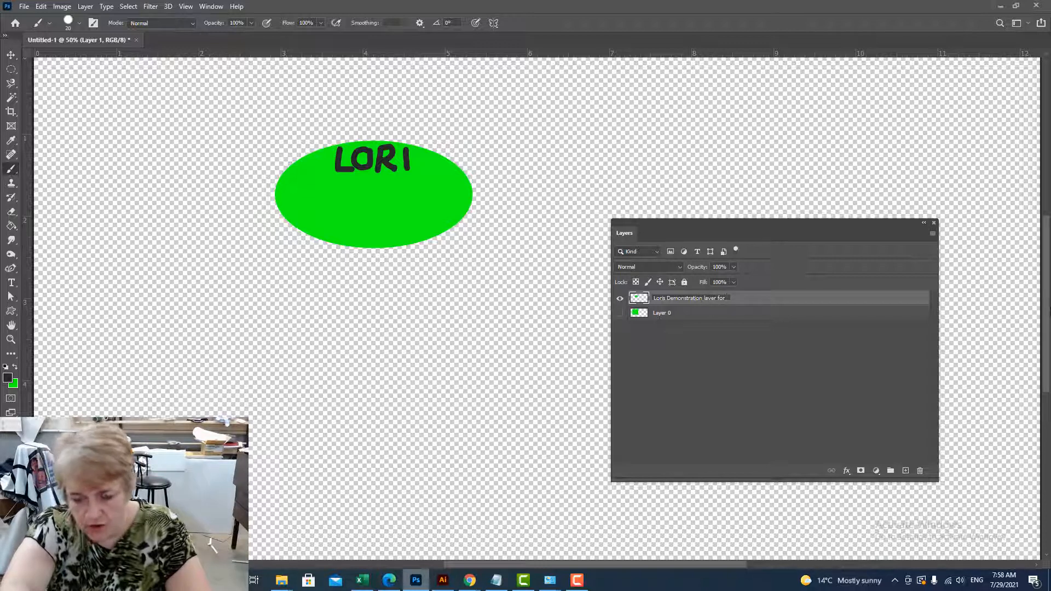
pyautogui.write(' youtube lay')
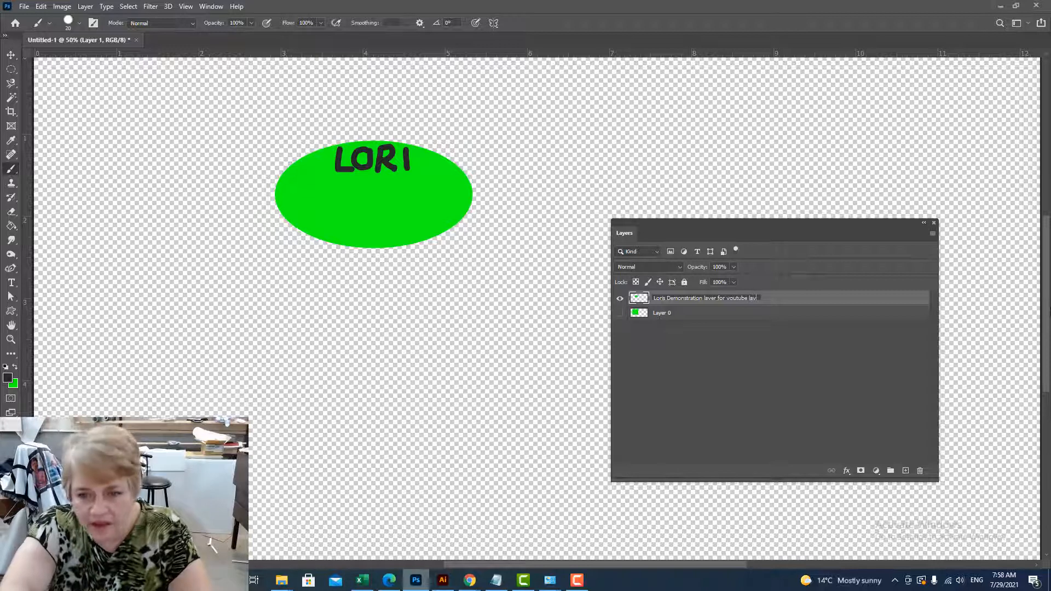
pyautogui.write('ers tut')
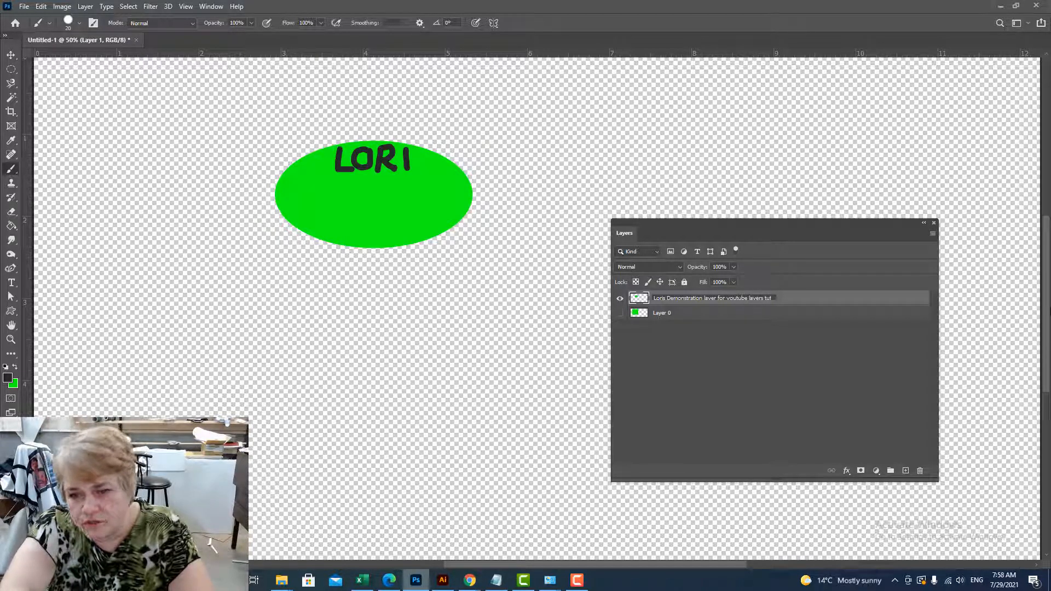
pyautogui.write('orial')
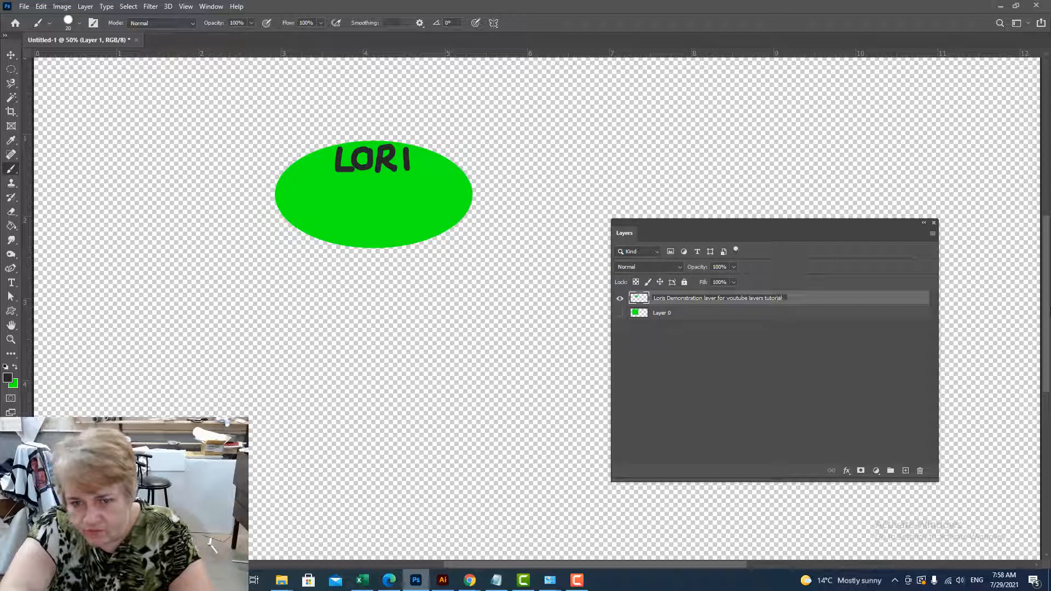
pyautogui.press('Return')
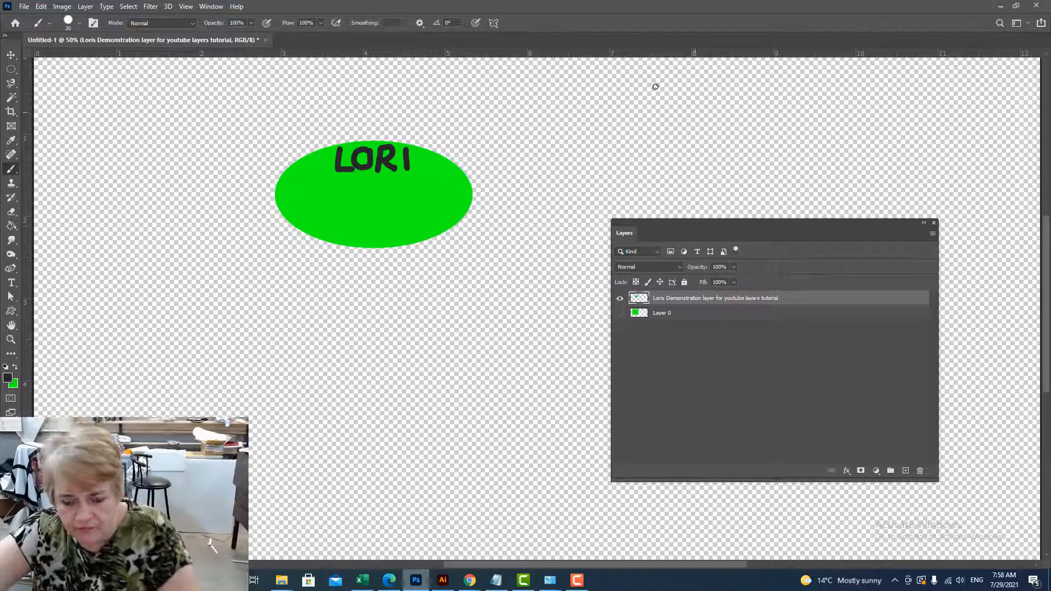
# Step: Deselect the layers and resize the Layers panel, first narrow and finally wide enough for the full layer name
pyautogui.click(728, 386)
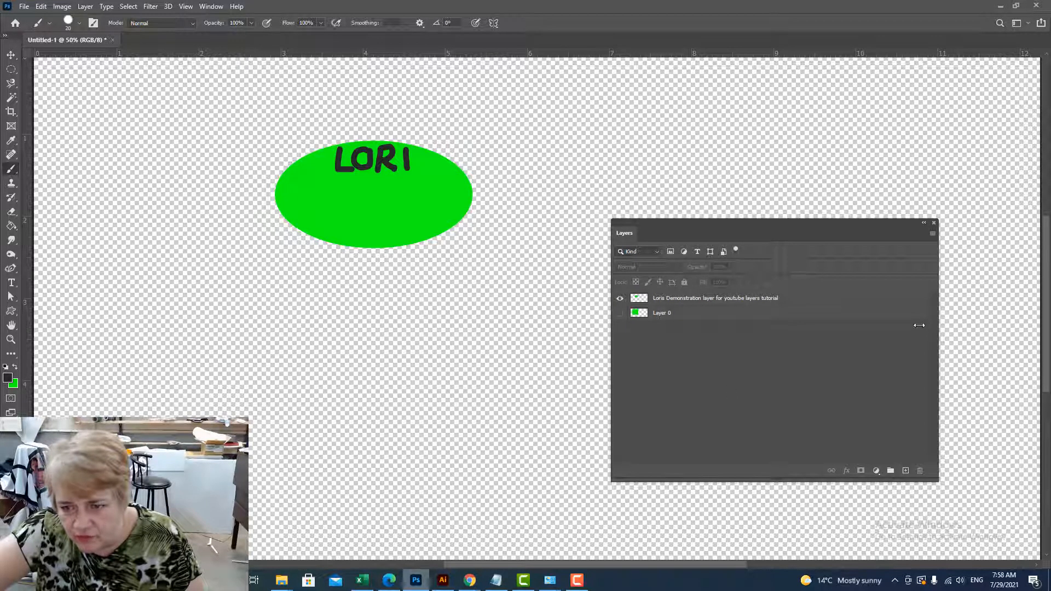
pyautogui.moveTo(919, 325); pyautogui.dragTo(720, 325)
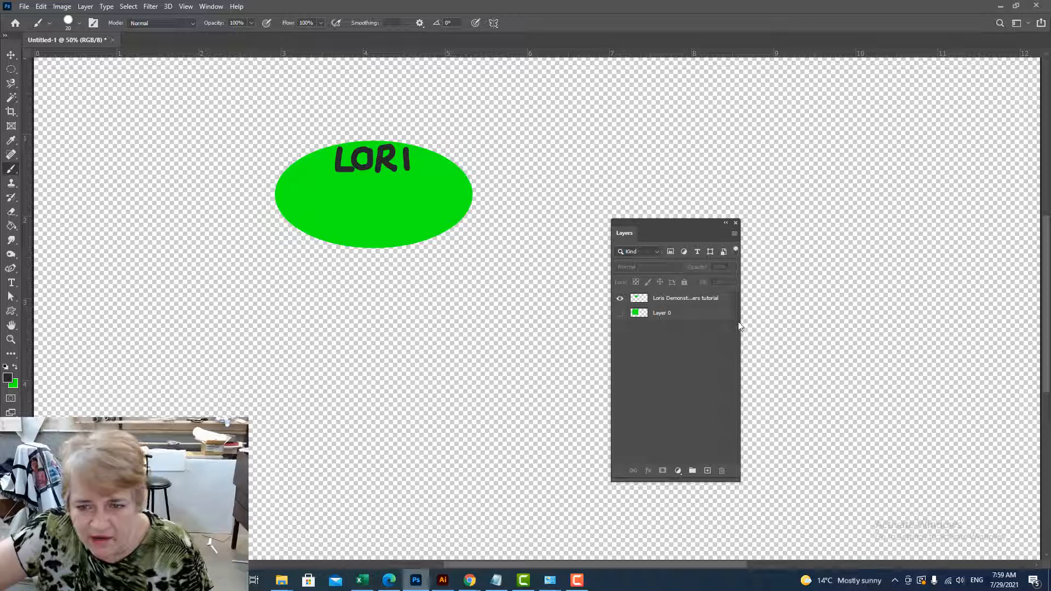
pyautogui.moveTo(739, 326); pyautogui.dragTo(851, 293)
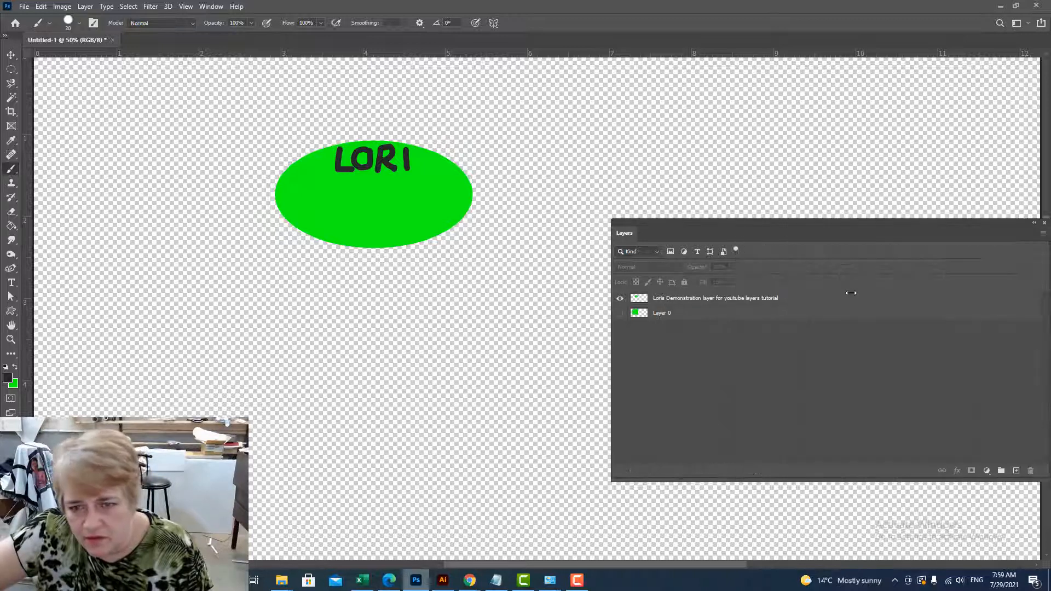
# Step: Try replacing the demonstration layer's whole name with the number 1, leaving the layers deselected
pyautogui.click(741, 299)
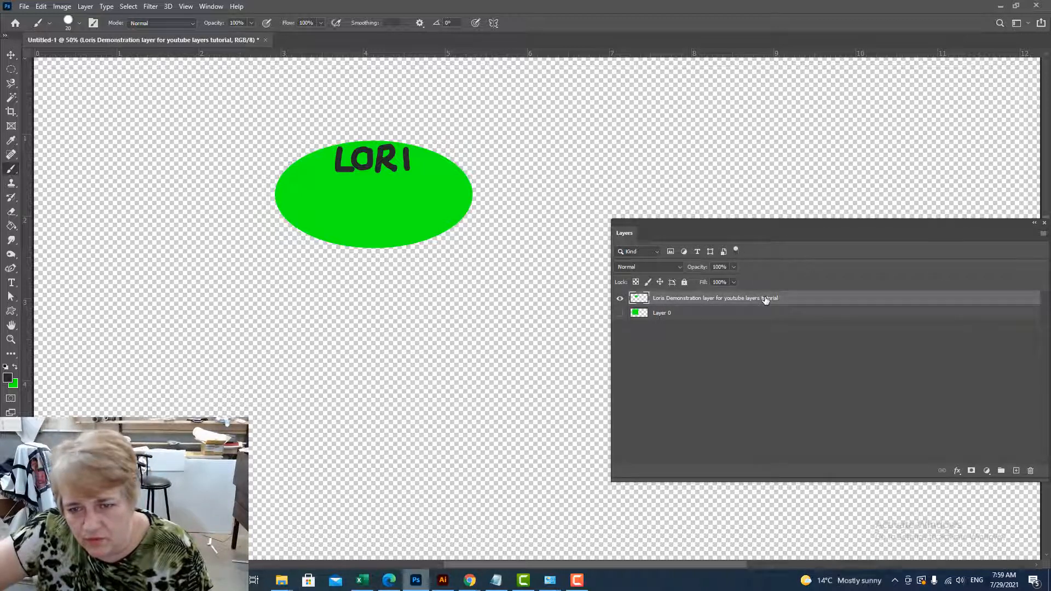
pyautogui.doubleClick(765, 299)
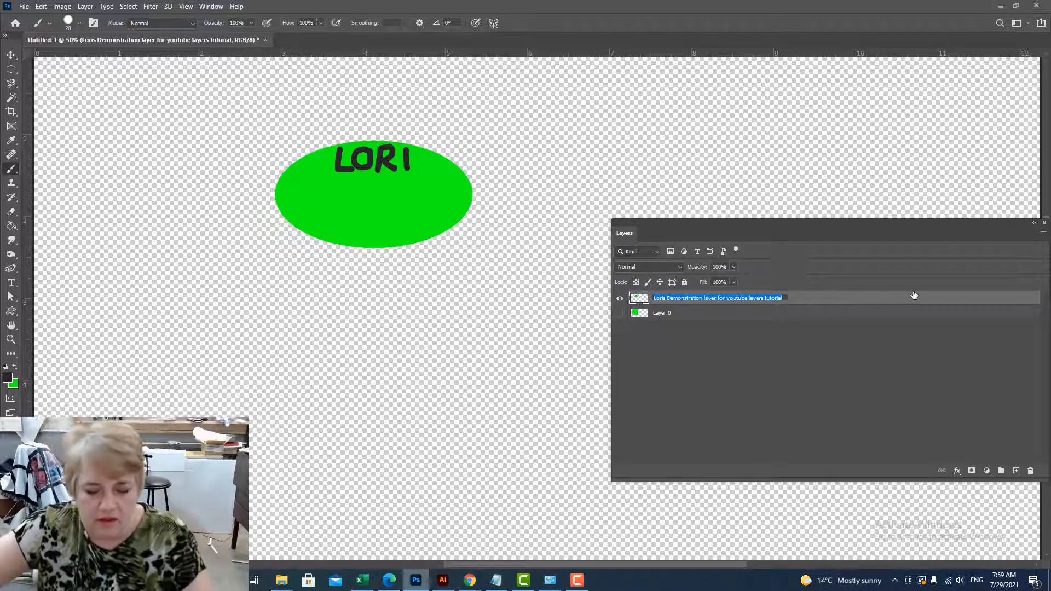
pyautogui.press('BackSpace')
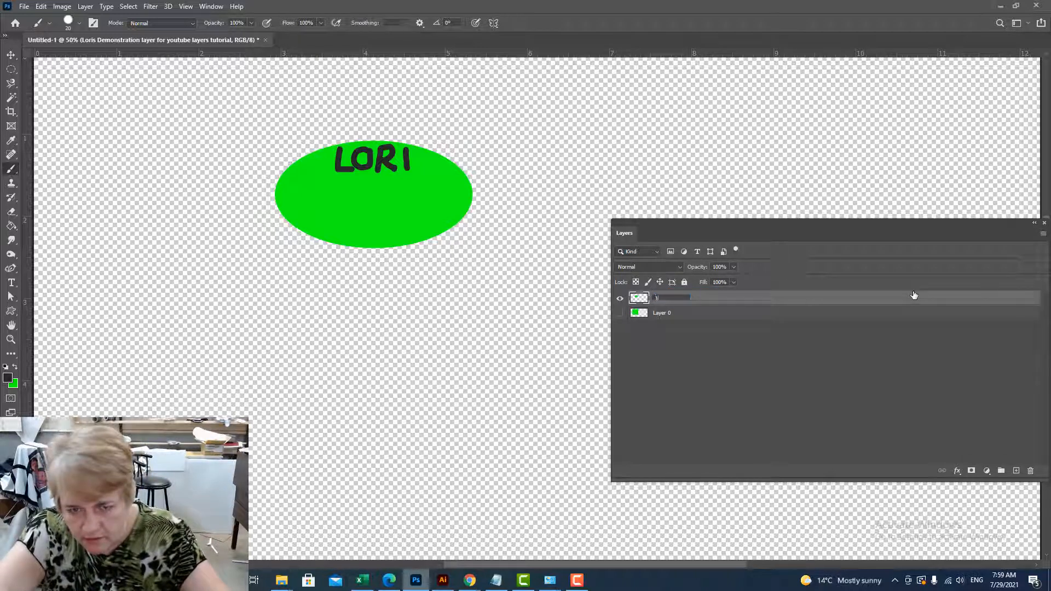
pyautogui.write('1')
pyautogui.press('Return')
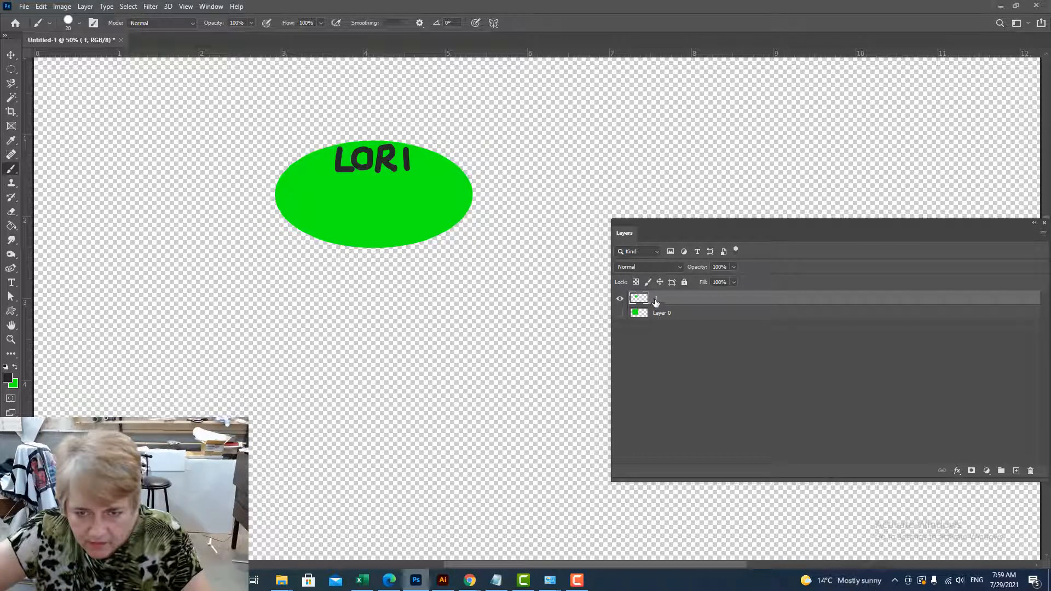
pyautogui.doubleClick(656, 300)
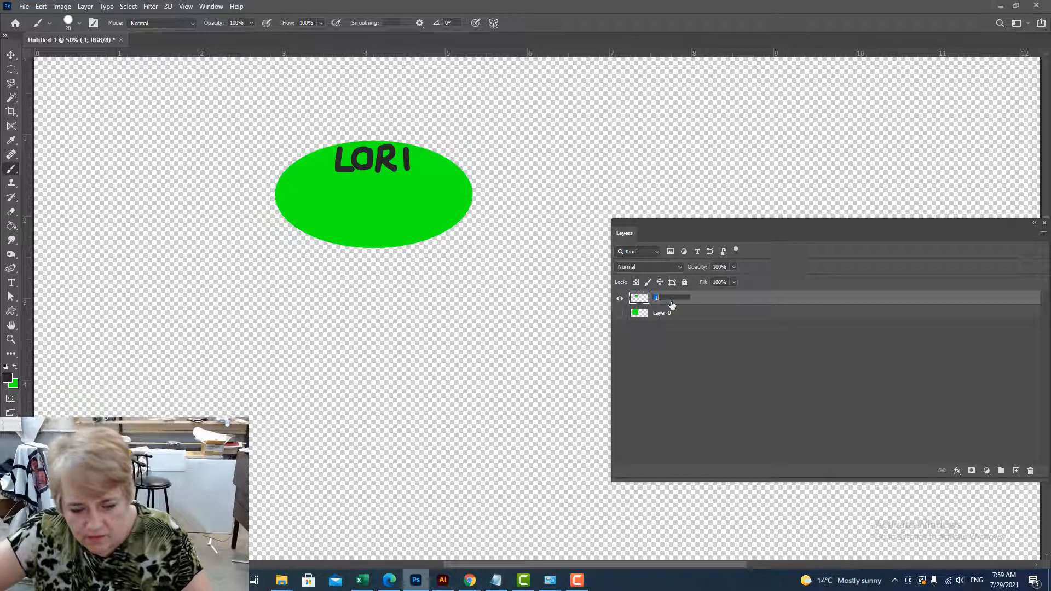
pyautogui.click(773, 345)
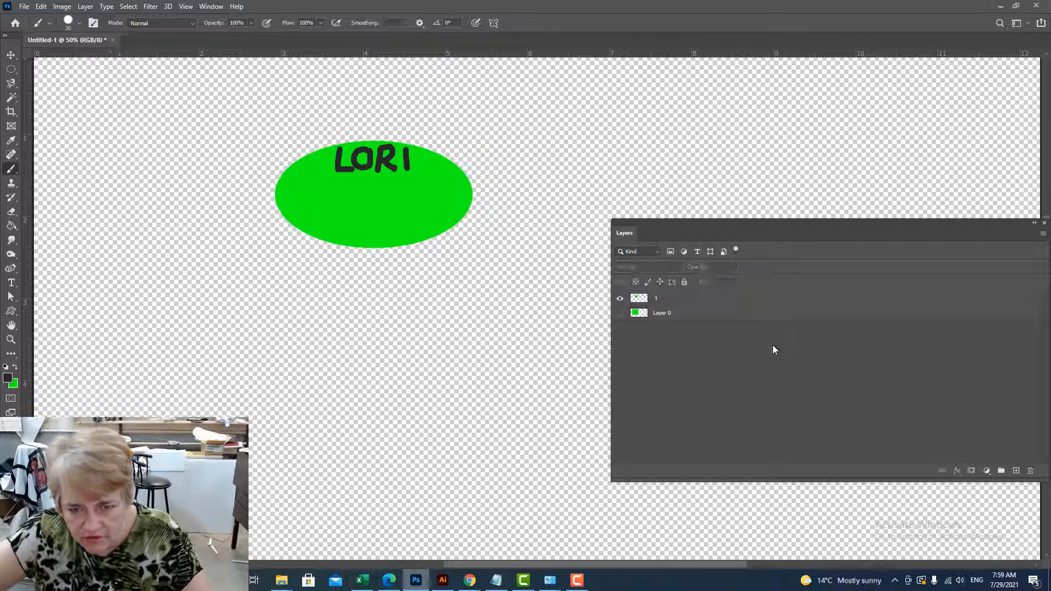
# Step: Append the number 1 to the end of the demonstration layer's full name and deselect the layer
pyautogui.doubleClick(694, 298)
pyautogui.click(790, 299)
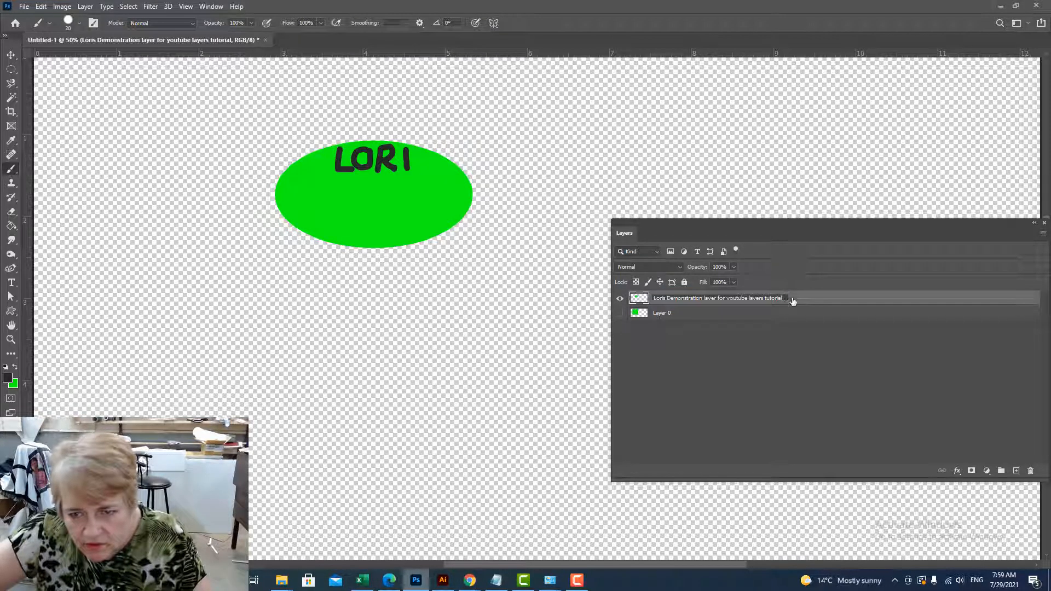
pyautogui.click(781, 365)
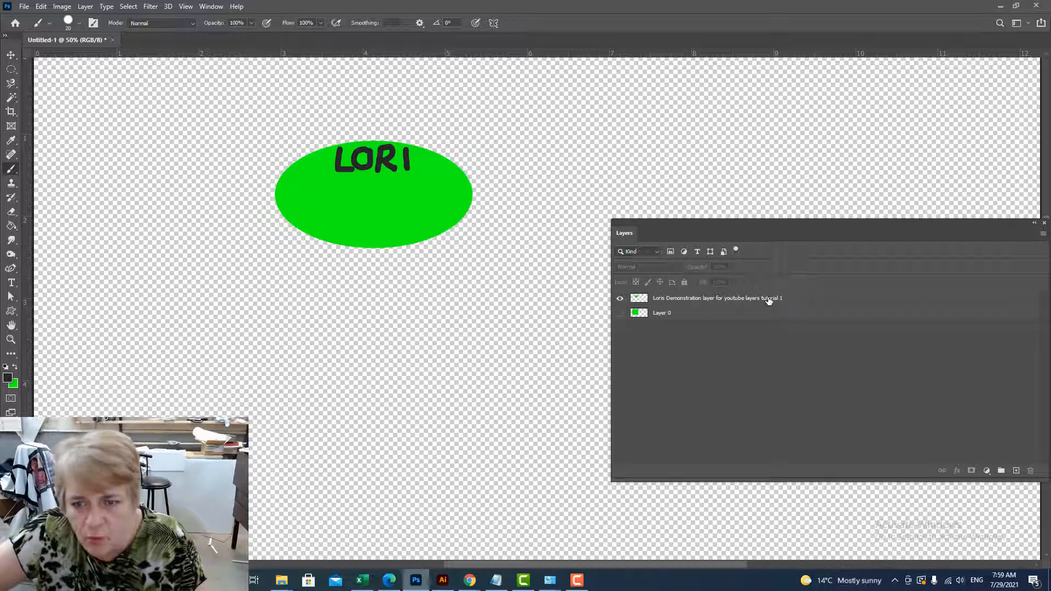
# Step: Duplicate the numbered demonstration layer repeatedly until ten such layers are stacked above Layer 0
pyautogui.rightClick(805, 303)
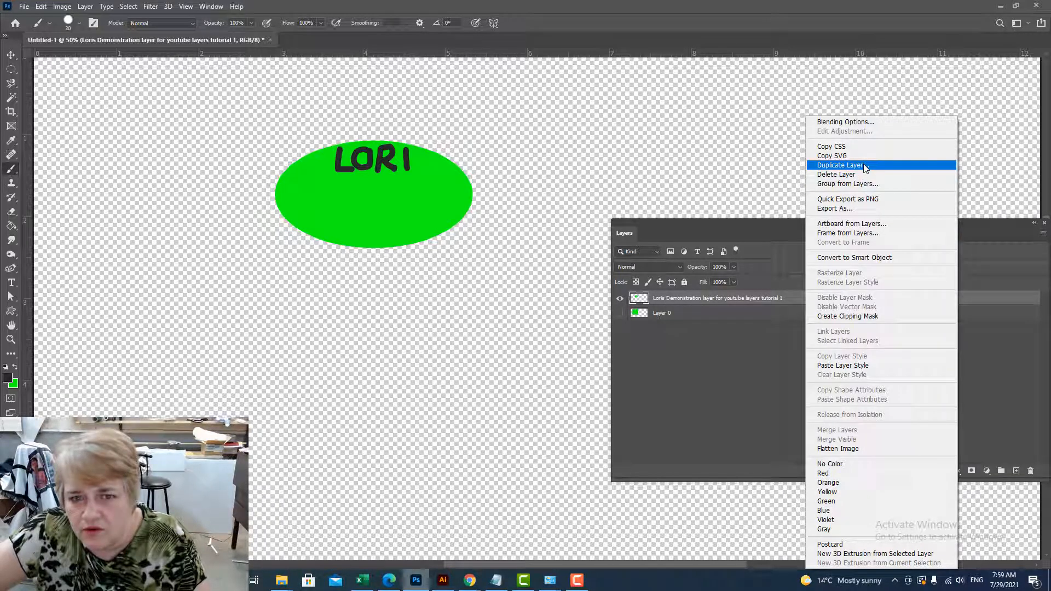
pyautogui.click(790, 297)
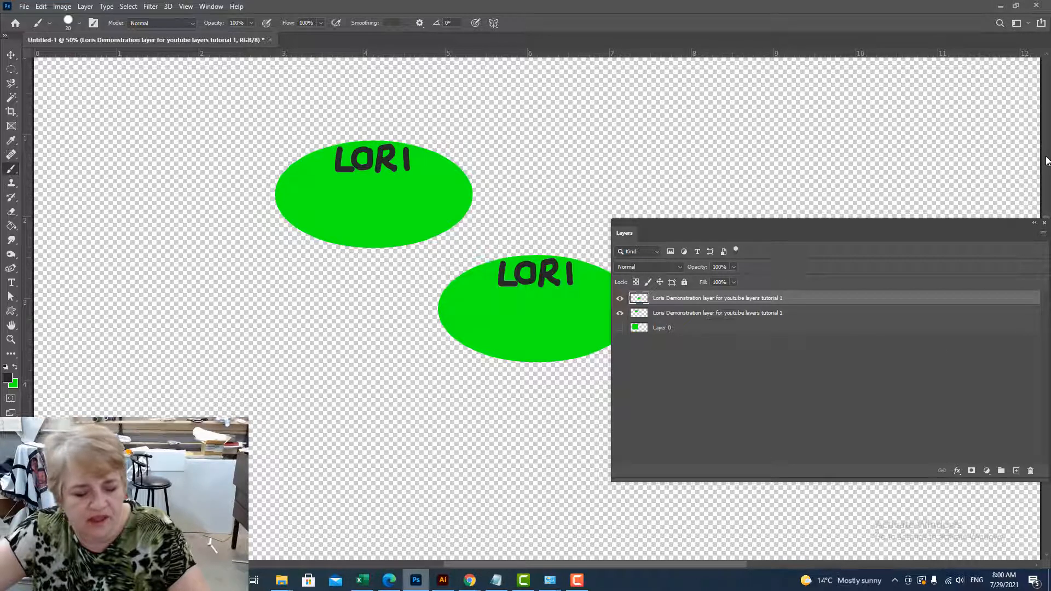
pyautogui.hotkey('ctrl', 'j')
pyautogui.hotkey('ctrl', 'j')
pyautogui.hotkey('ctrl', 'j')
pyautogui.hotkey('ctrl', 'j')
pyautogui.hotkey('ctrl', 'j')
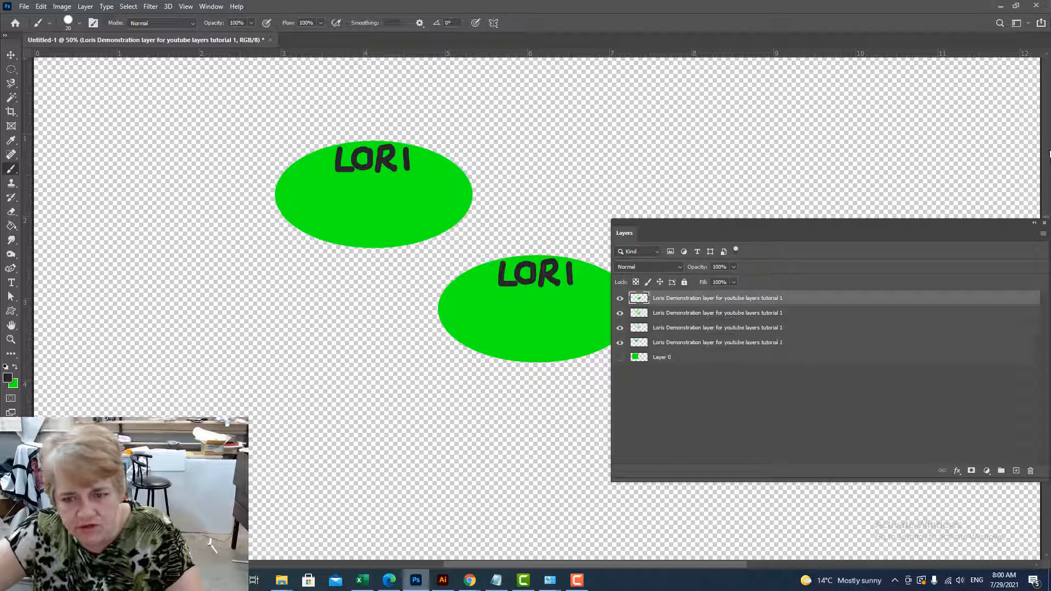
pyautogui.hotkey('ctrl', 'j')
pyautogui.hotkey('ctrl', 'j')
pyautogui.hotkey('ctrl', 'j')
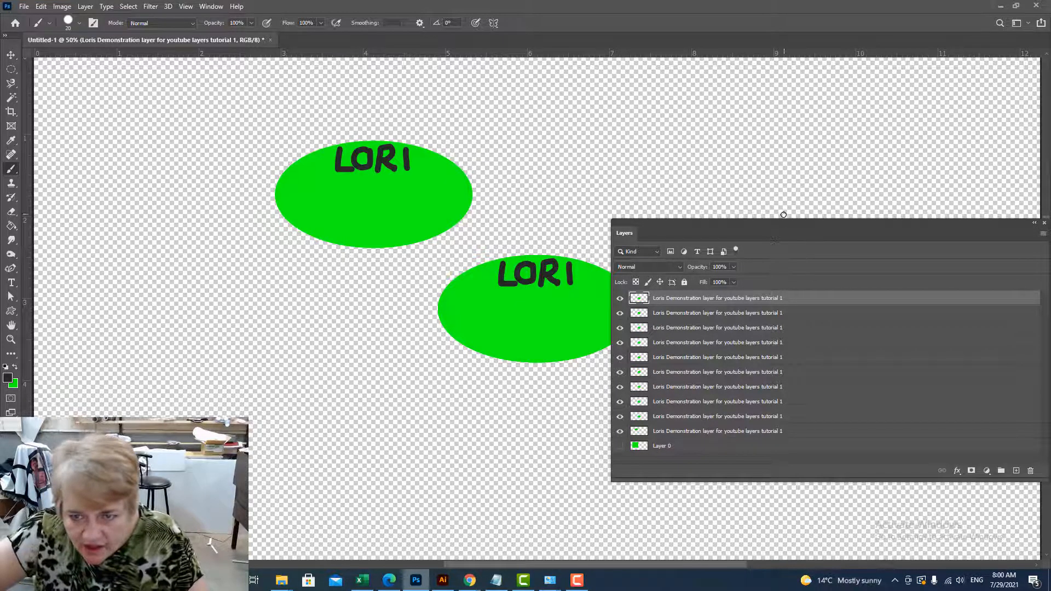
# Step: Move the Layers panel higher over the canvas and number the second and third demonstration layers 2 and 3 at the end of their names
pyautogui.moveTo(767, 224); pyautogui.dragTo(667, 110)
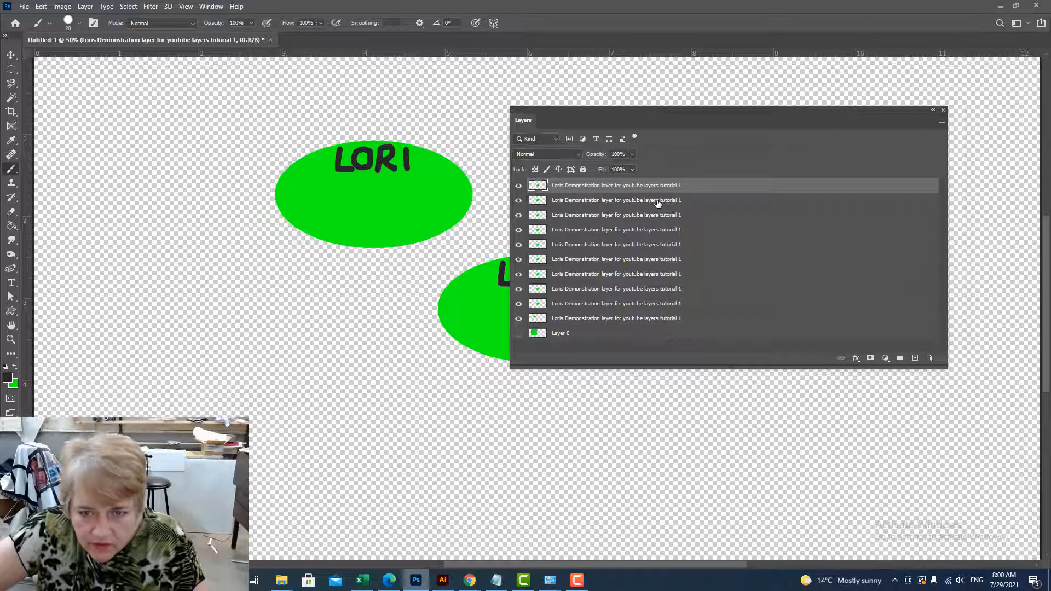
pyautogui.doubleClick(657, 201)
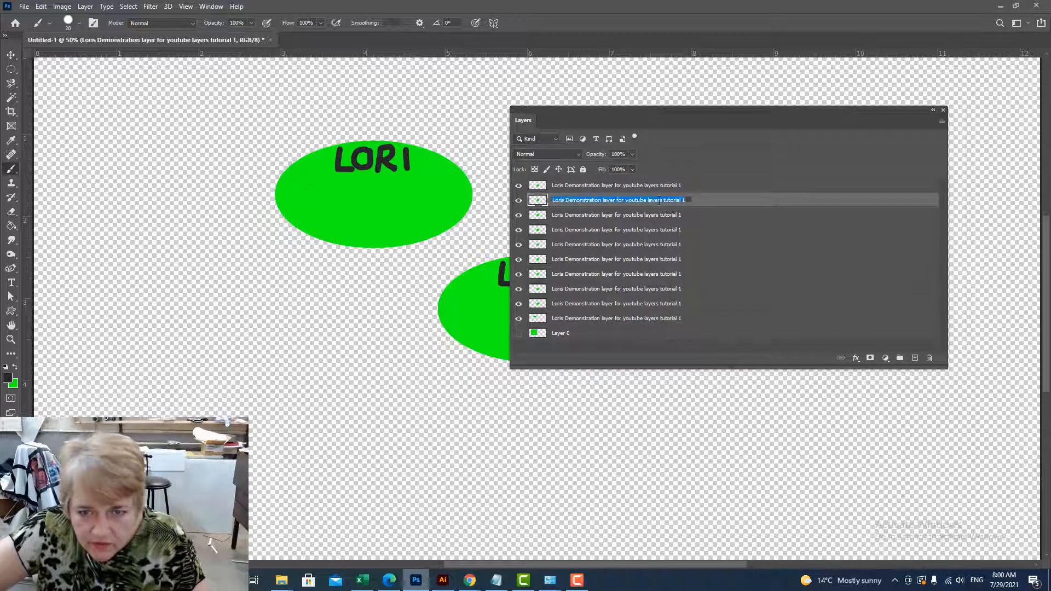
pyautogui.click(689, 200)
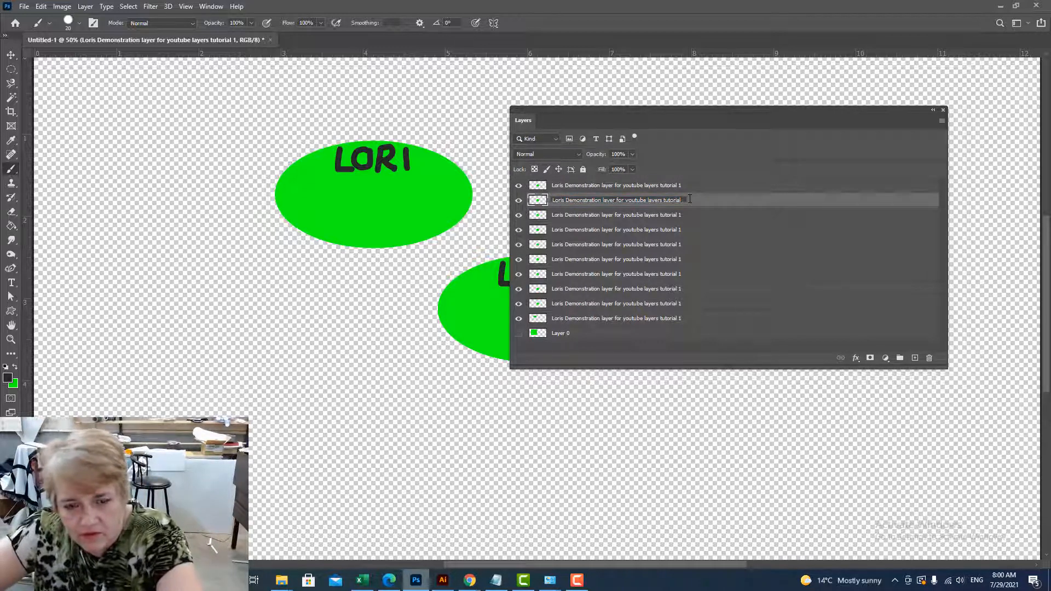
pyautogui.write('2')
pyautogui.doubleClick(671, 218)
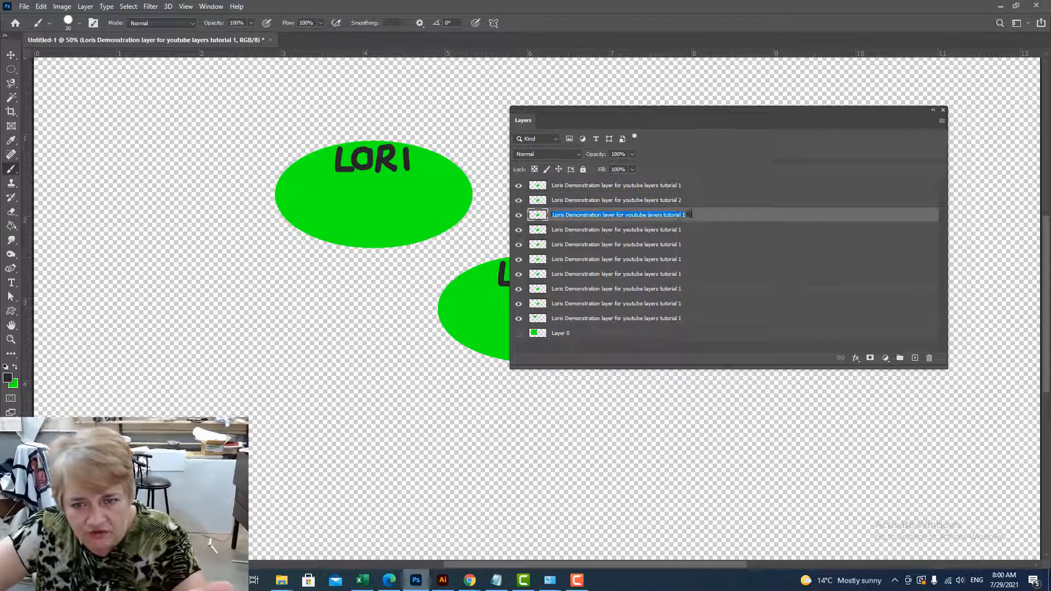
pyautogui.click(690, 215)
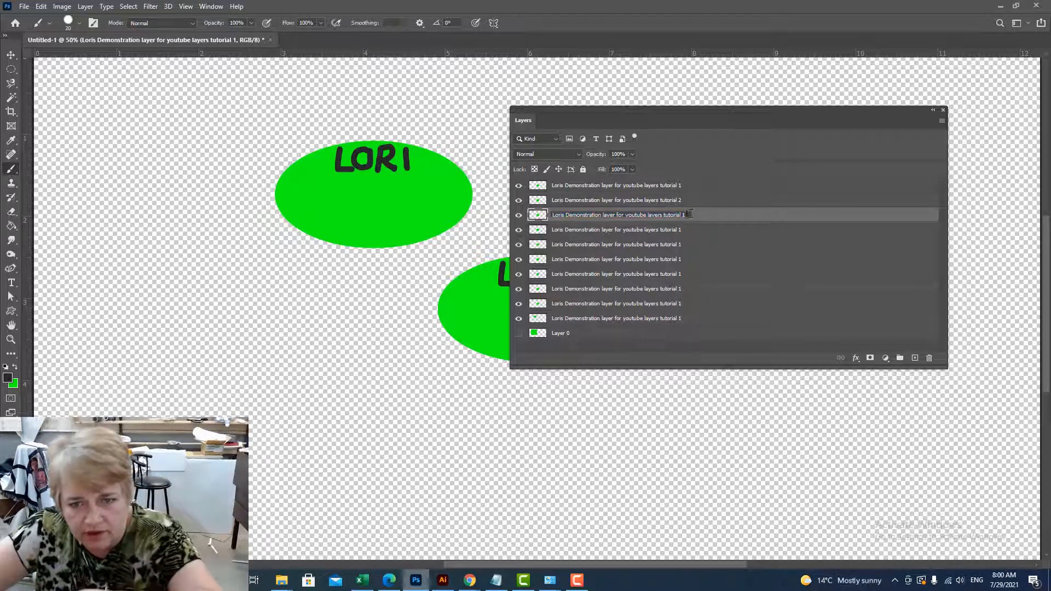
pyautogui.press('BackSpace')
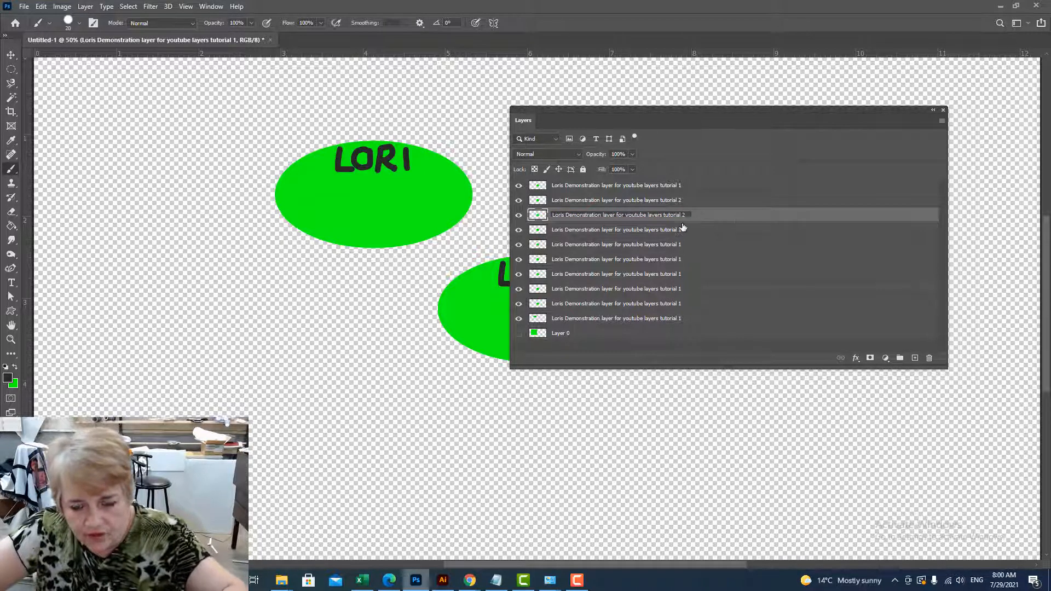
pyautogui.write('3')
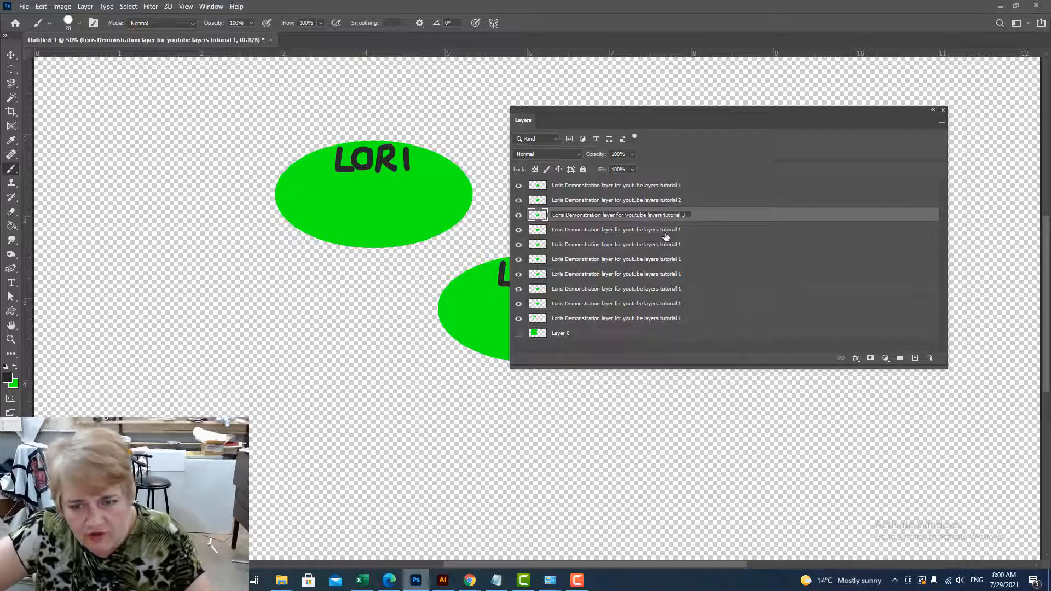
pyautogui.press('Return')
# Step: Change the number ending the names of the fourth and fifth demonstration layers to 4 and 5
pyautogui.doubleClick(670, 233)
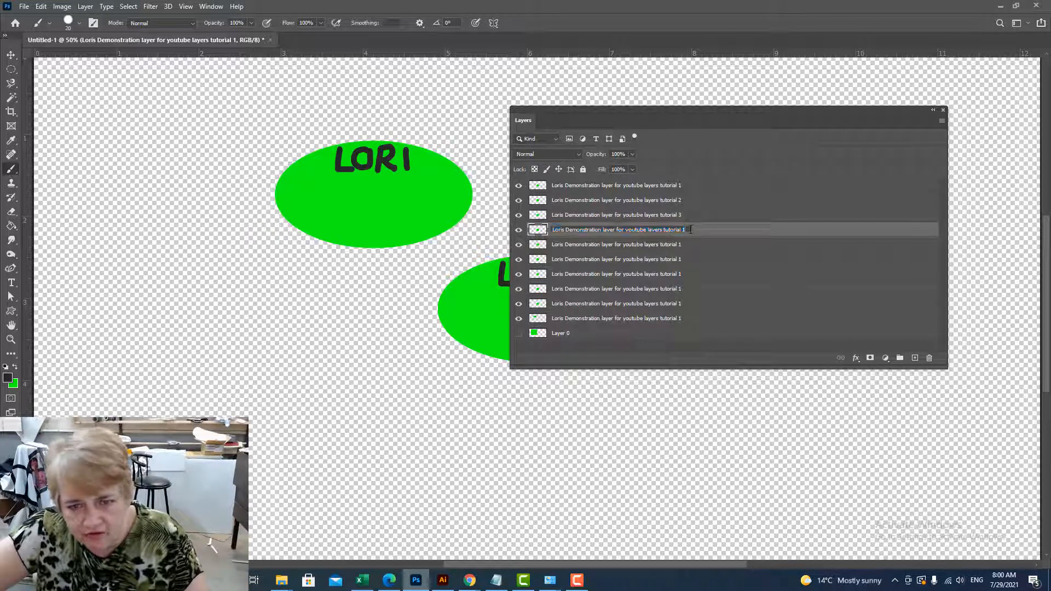
pyautogui.write('4')
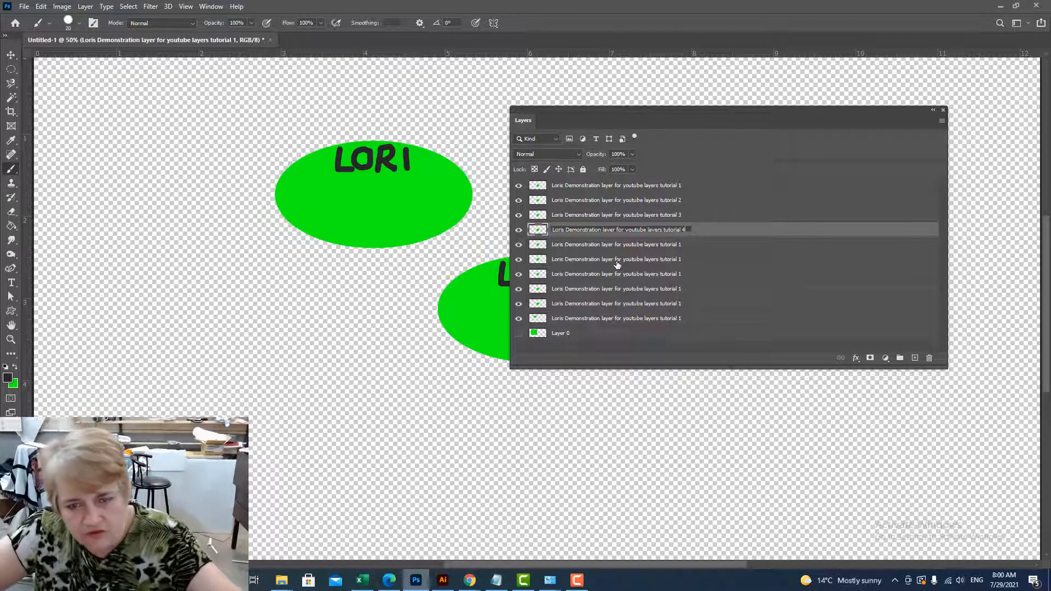
pyautogui.press('Return')
pyautogui.doubleClick(632, 245)
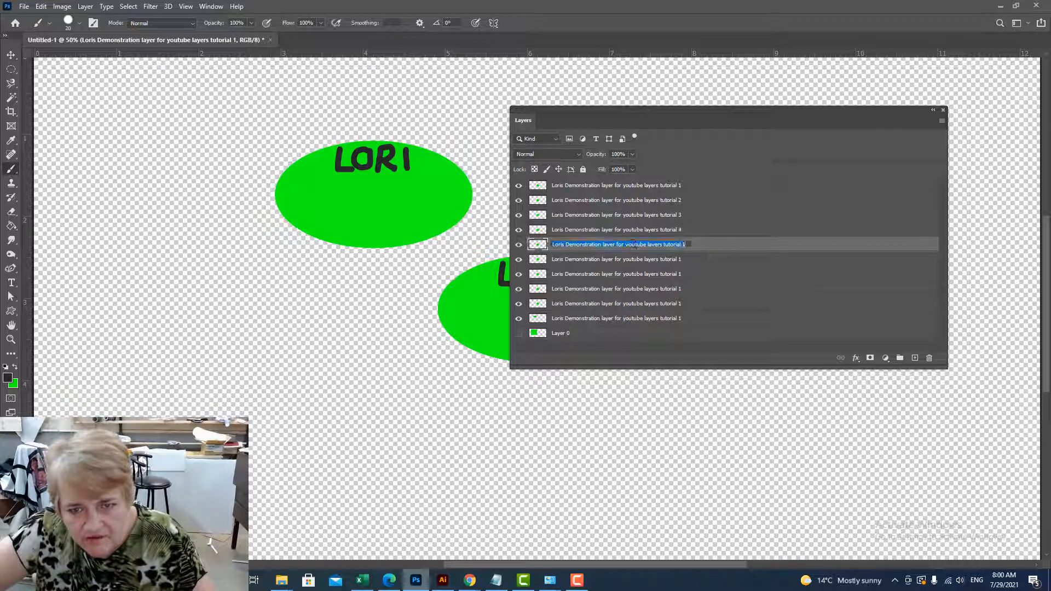
pyautogui.click(686, 244)
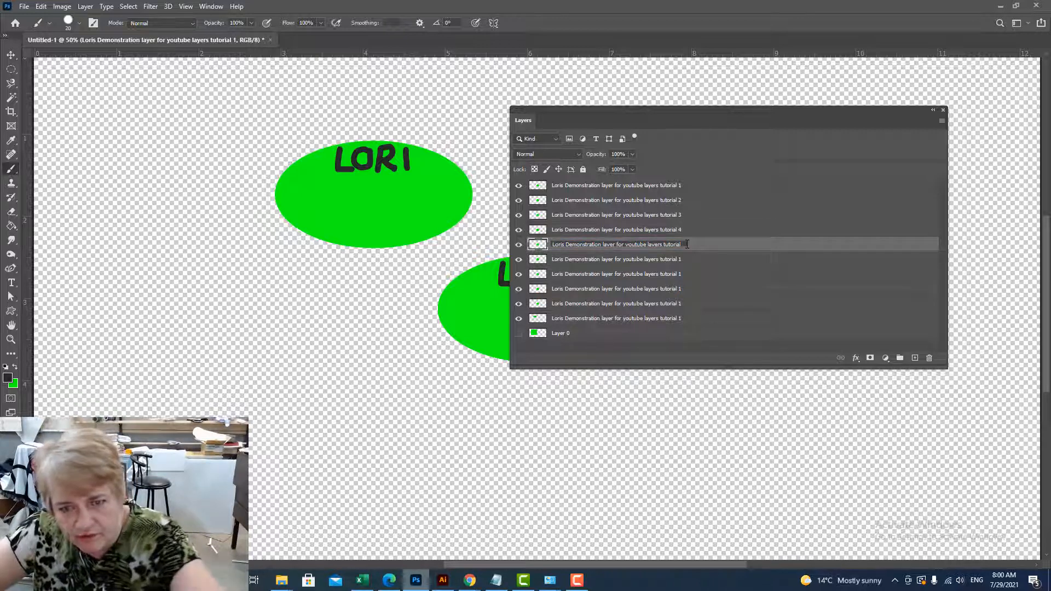
pyautogui.write('5')
pyautogui.press('Return')
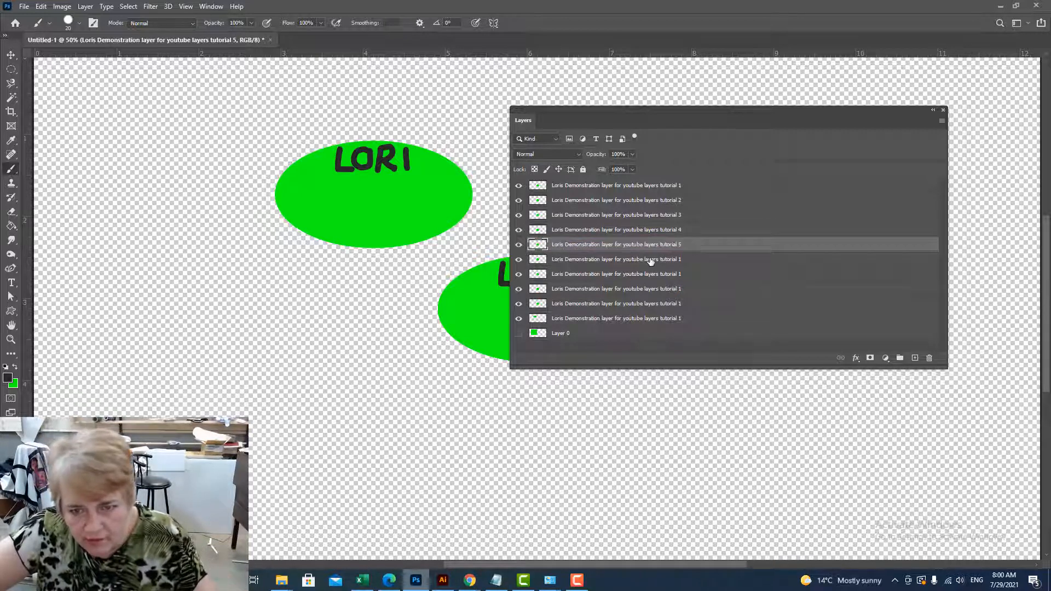
# Step: Change the number ending the names of the sixth and seventh demonstration layers to 6 and 7
pyautogui.doubleClick(651, 259)
pyautogui.click(689, 258)
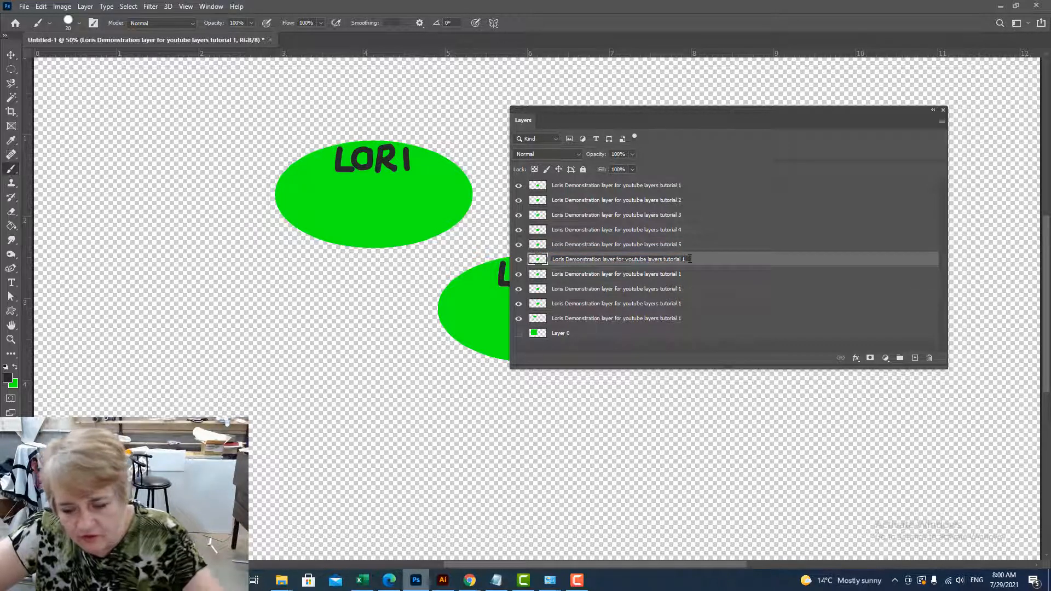
pyautogui.write('6')
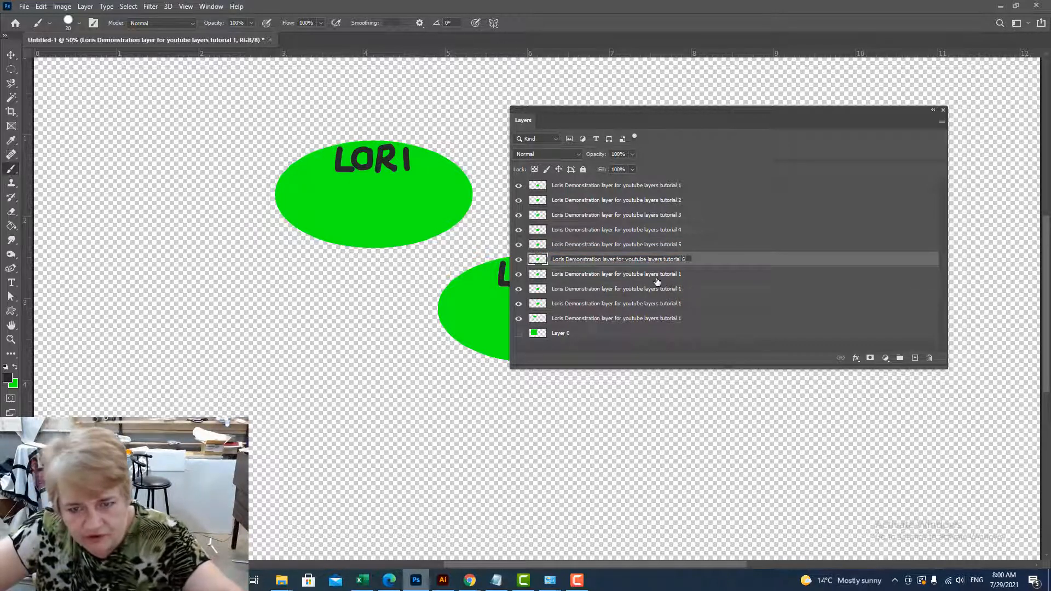
pyautogui.press('Return')
pyautogui.doubleClick(672, 273)
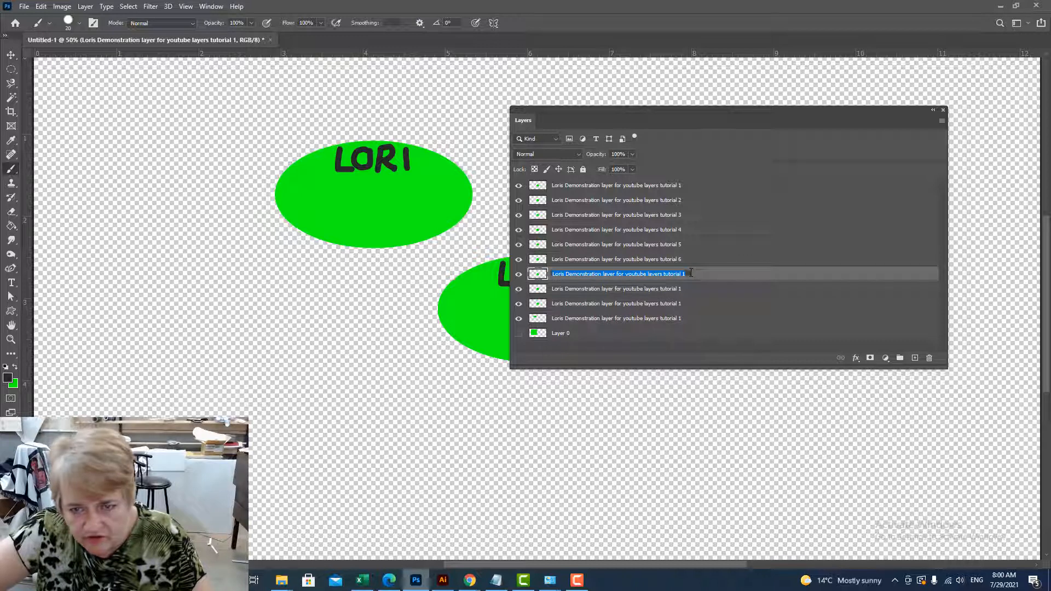
pyautogui.click(691, 273)
pyautogui.press('BackSpace')
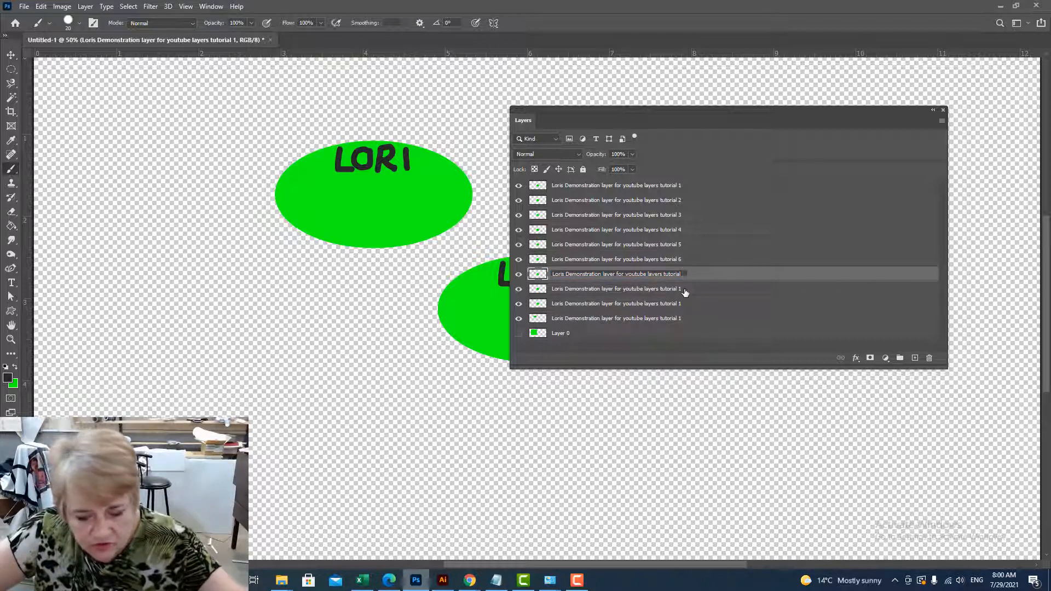
pyautogui.write('7')
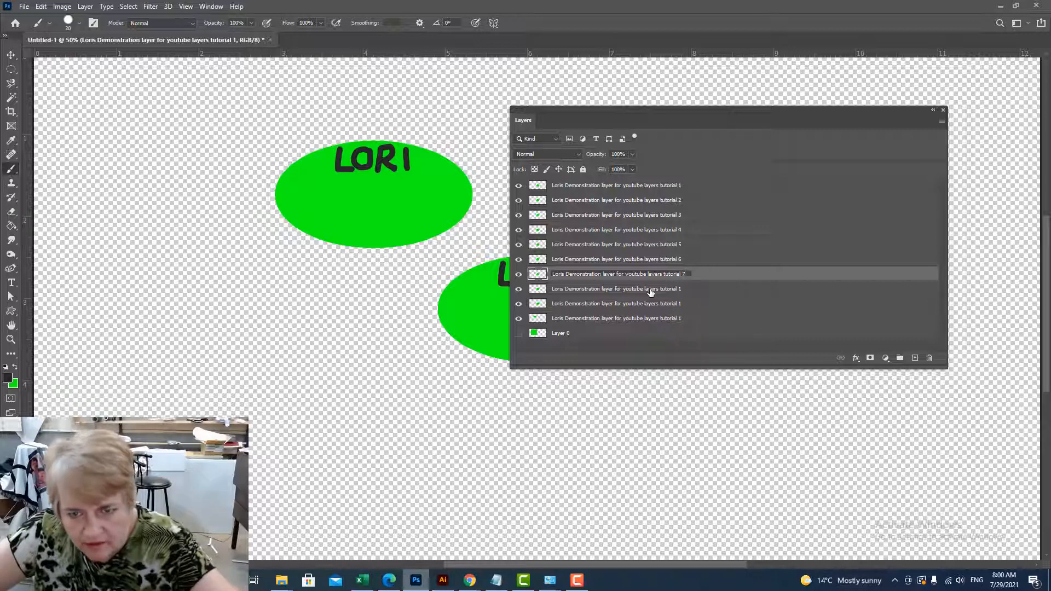
# Step: Change the number ending the names of the eighth and ninth demonstration layers to 8 and 9
pyautogui.doubleClick(652, 291)
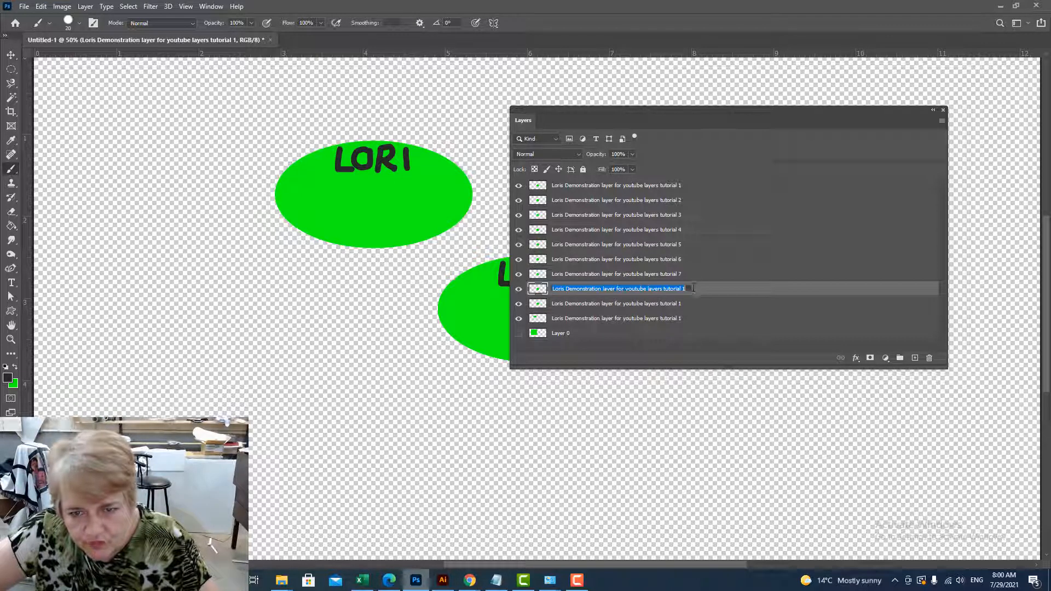
pyautogui.click(692, 289)
pyautogui.press('BackSpace')
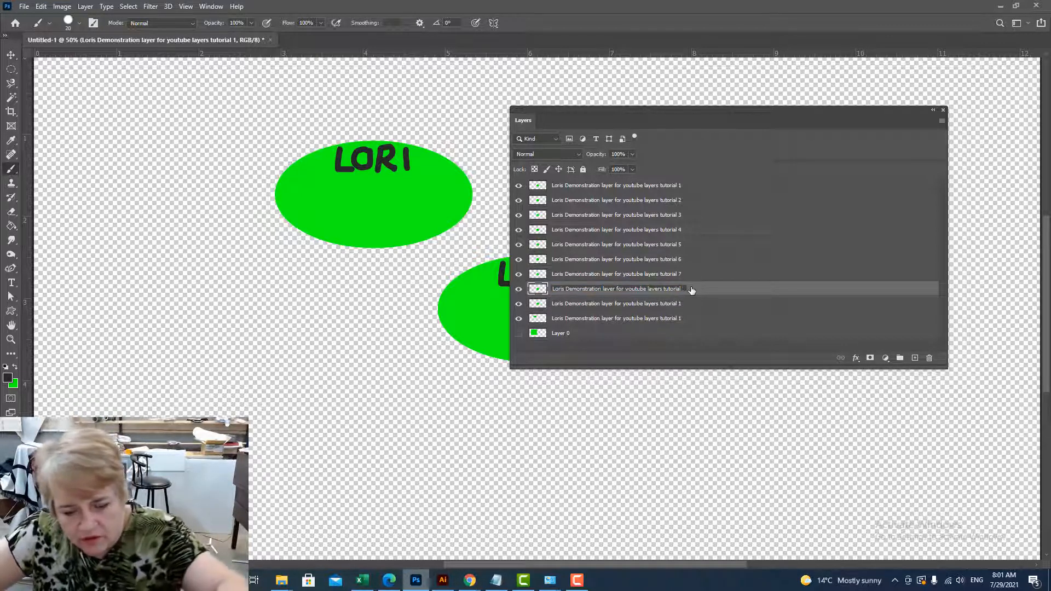
pyautogui.doubleClick(679, 304)
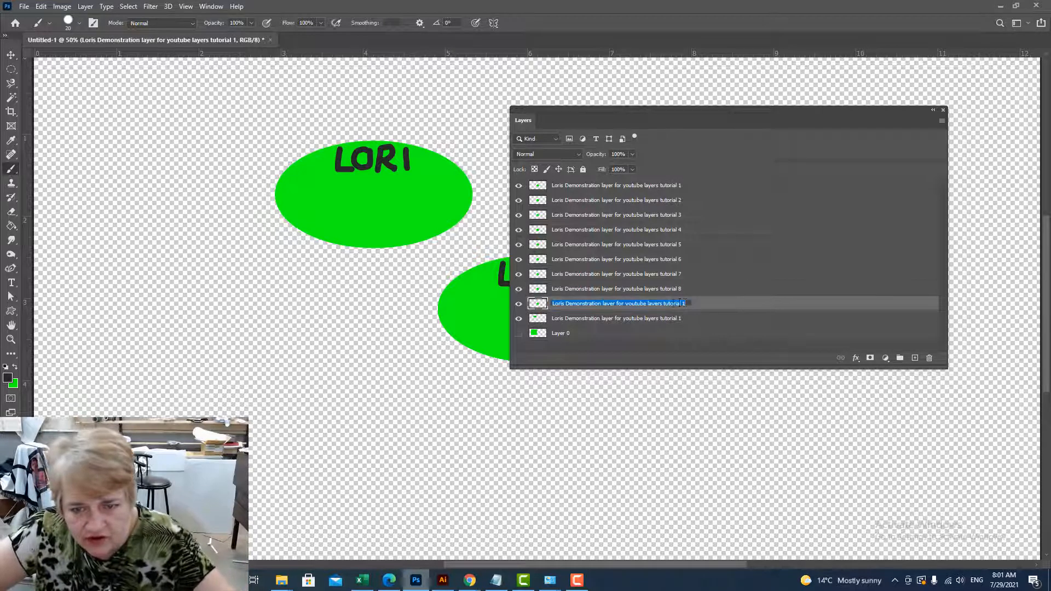
pyautogui.click(690, 304)
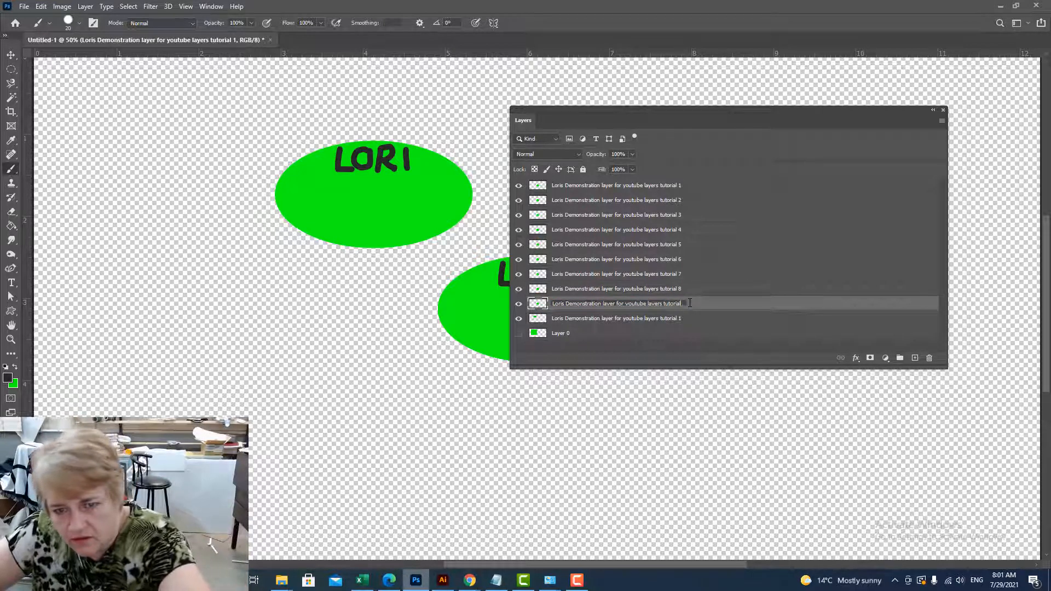
pyautogui.write('9')
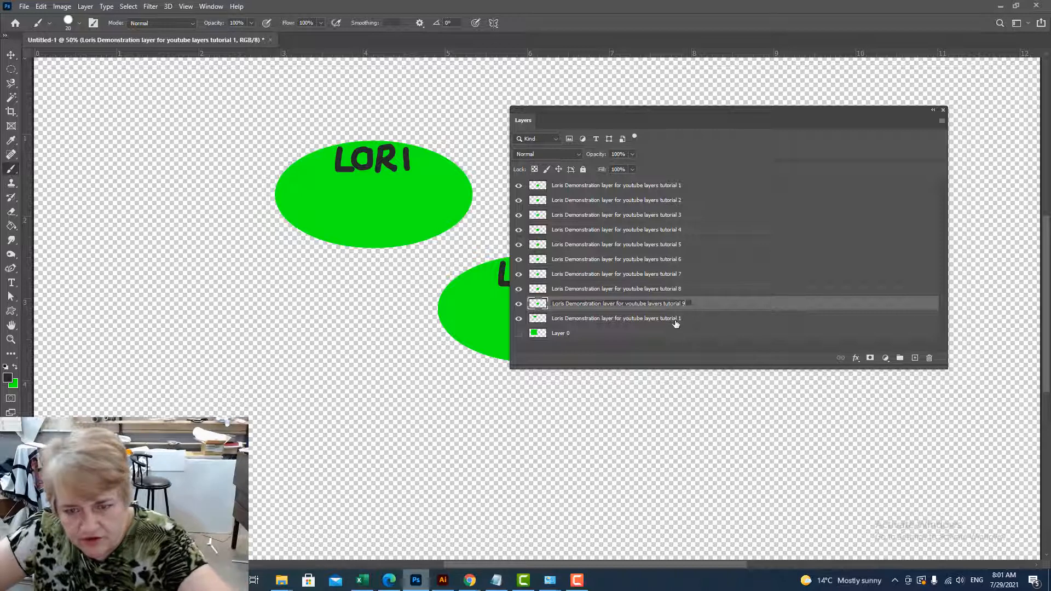
# Step: Change the number ending the name of the last demonstration layer to 10
pyautogui.doubleClick(679, 318)
pyautogui.click(688, 318)
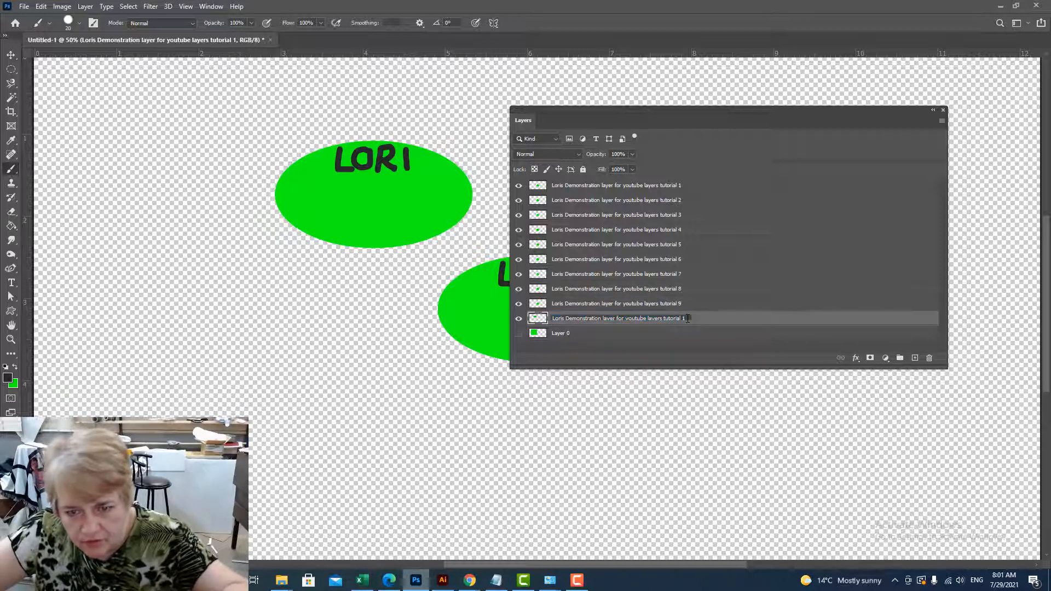
pyautogui.write('0')
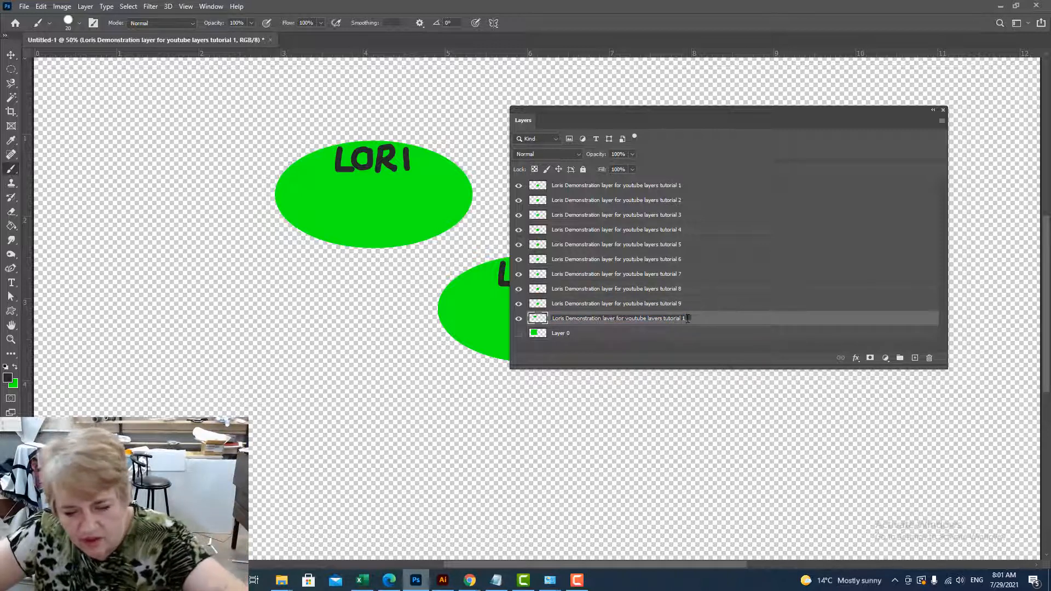
pyautogui.click(705, 335)
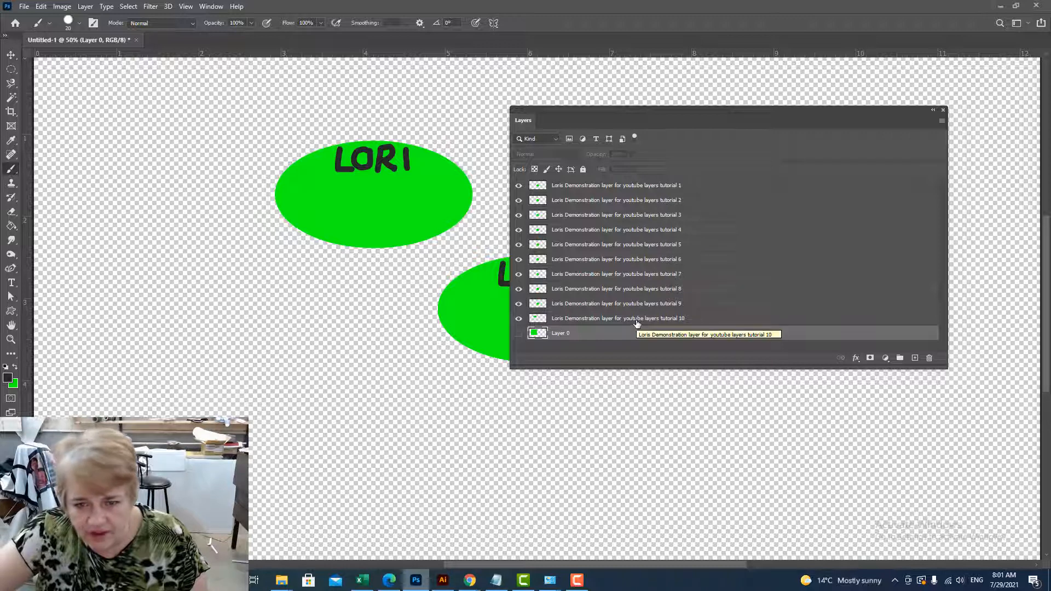
# Step: Move the Layers panel off the stacked ovals and use the Move tool to place the top two copies at the canvas's lower left and lower right
pyautogui.moveTo(666, 107); pyautogui.dragTo(858, 80)
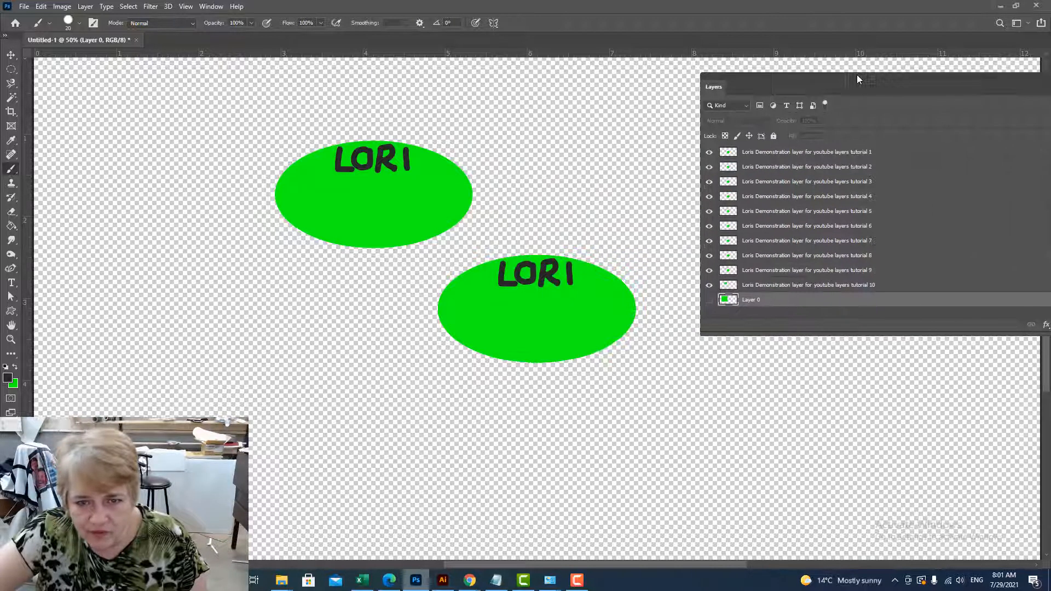
pyautogui.click(783, 184)
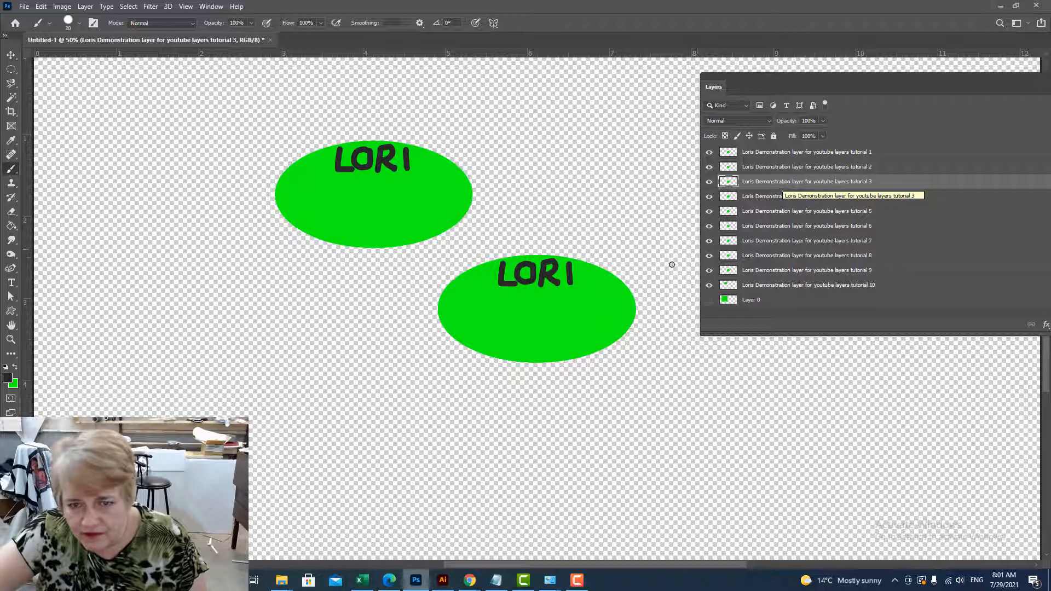
pyautogui.click(11, 56)
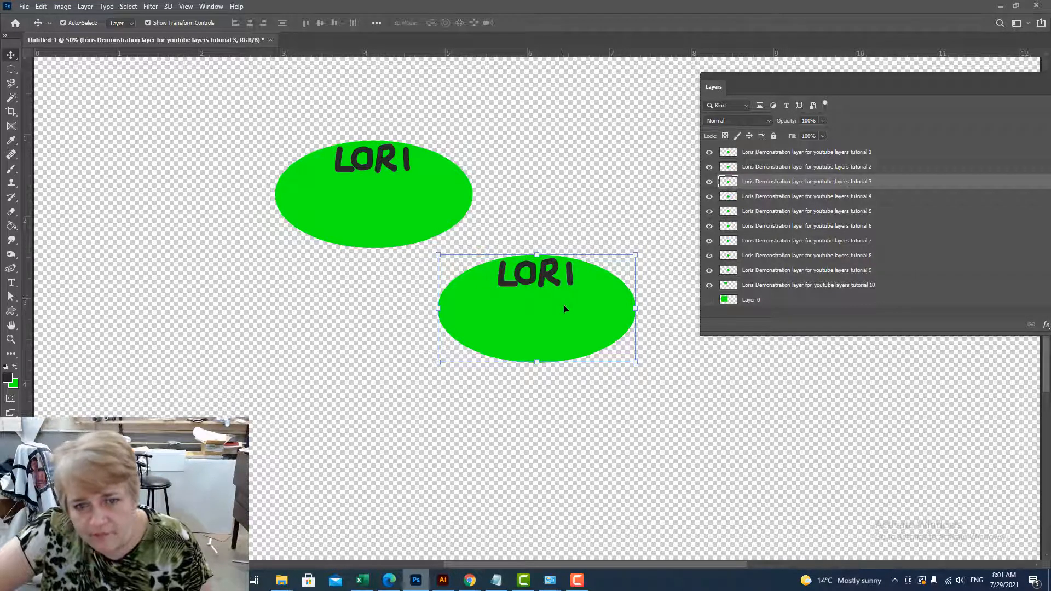
pyautogui.moveTo(564, 308); pyautogui.dragTo(262, 378)
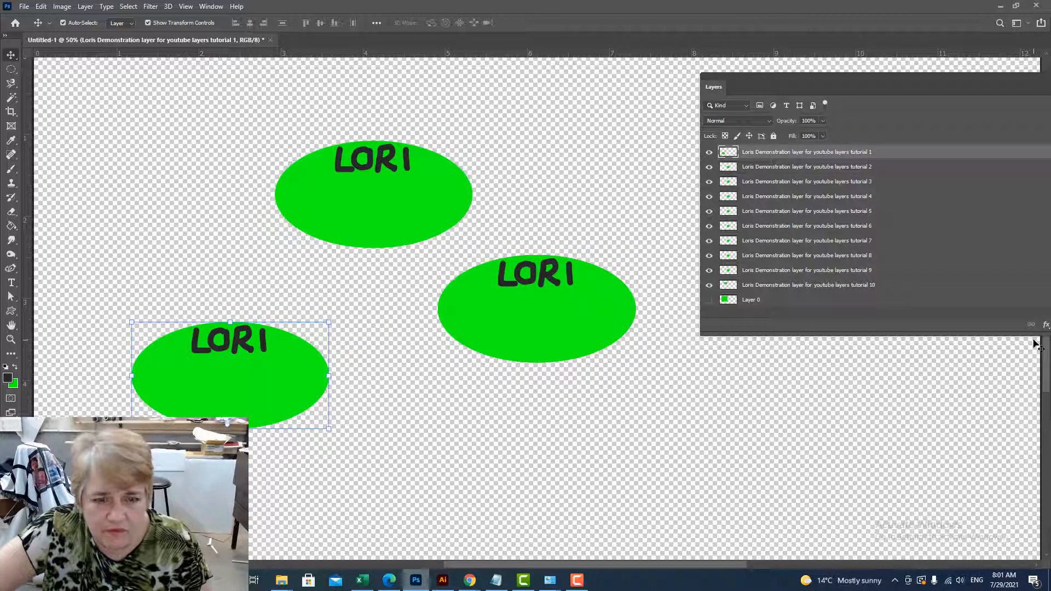
pyautogui.click(769, 197)
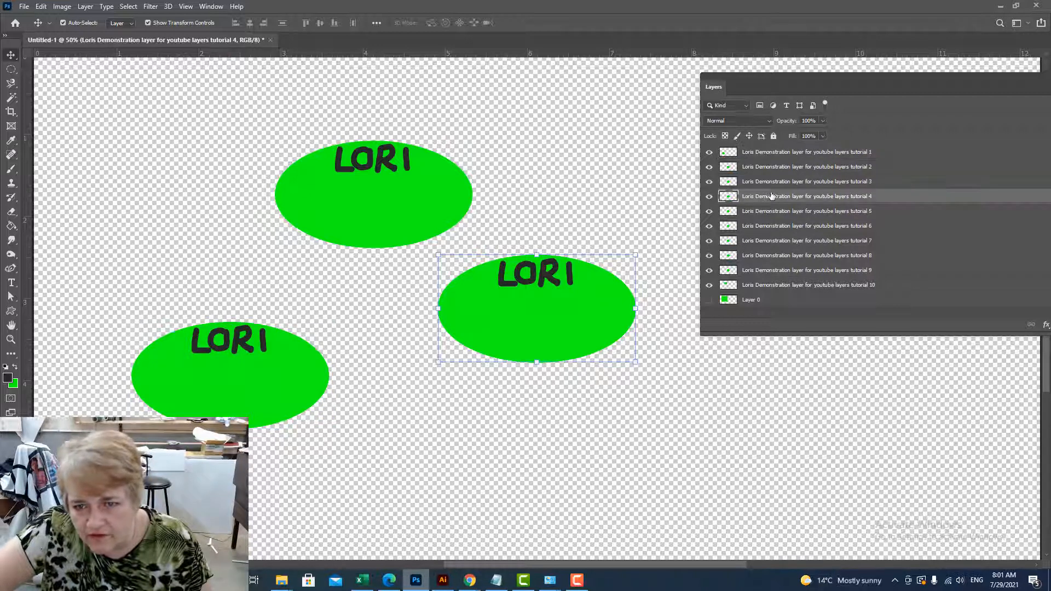
pyautogui.moveTo(569, 312); pyautogui.dragTo(964, 432)
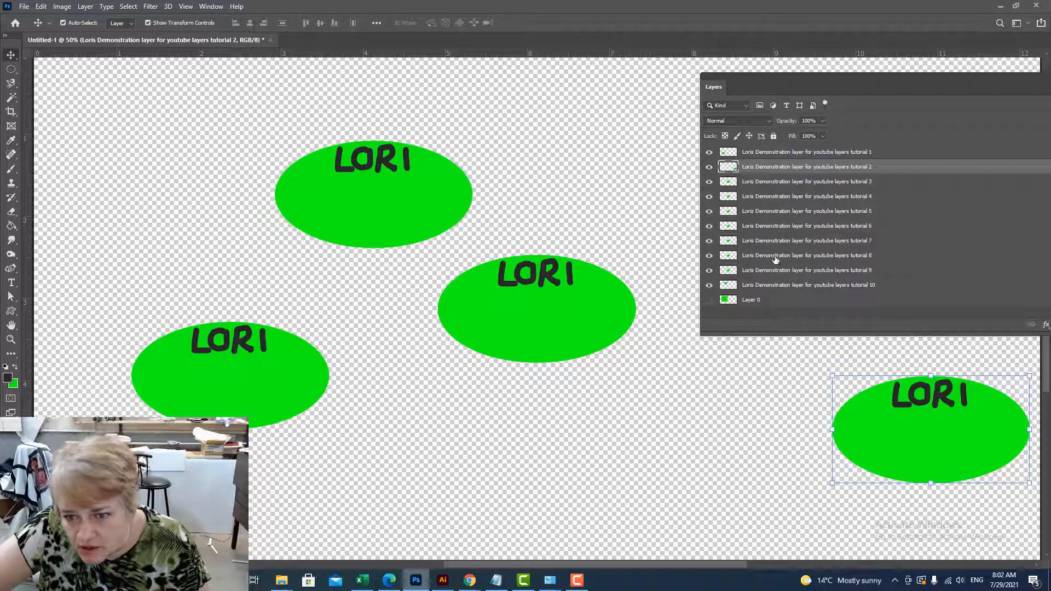
# Step: Spread the remaining stacked oval copies, layers 3 to 9, across the canvas, leaving the layer 9 oval near the middle
pyautogui.moveTo(577, 307); pyautogui.dragTo(660, 477)
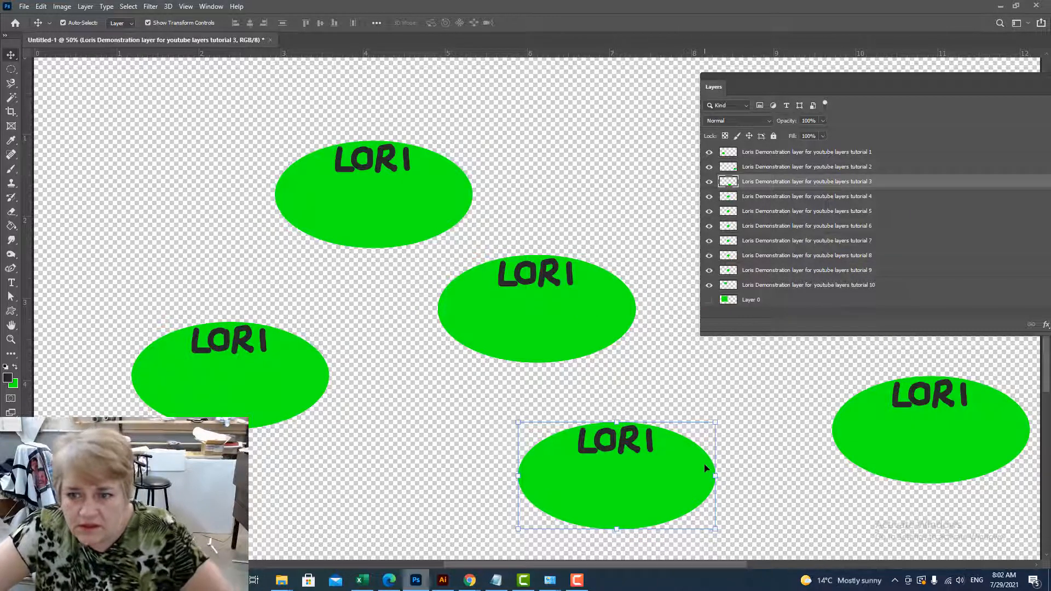
pyautogui.click(776, 256)
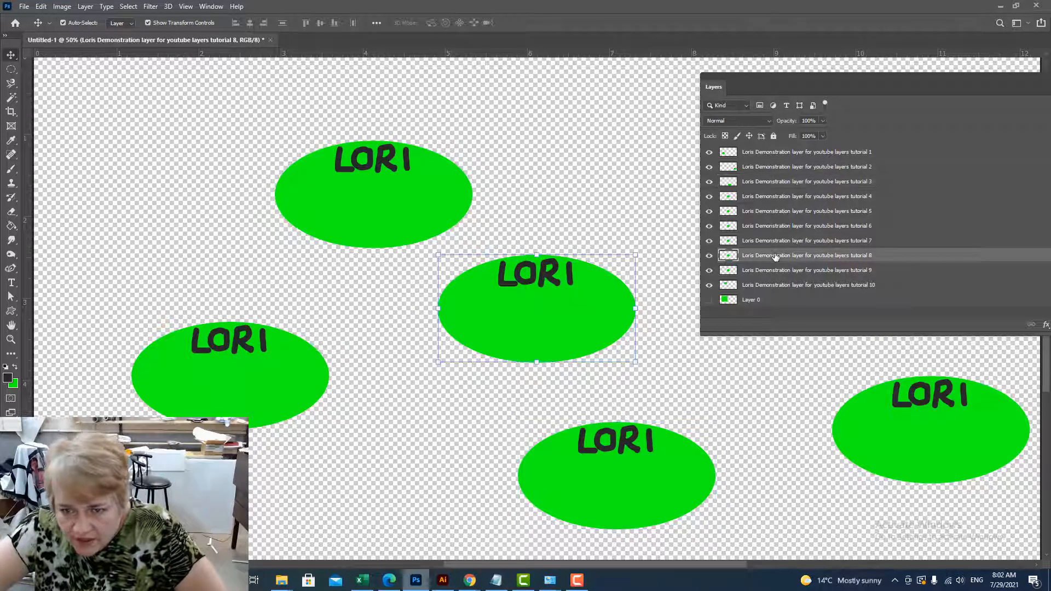
pyautogui.moveTo(538, 319); pyautogui.dragTo(391, 478)
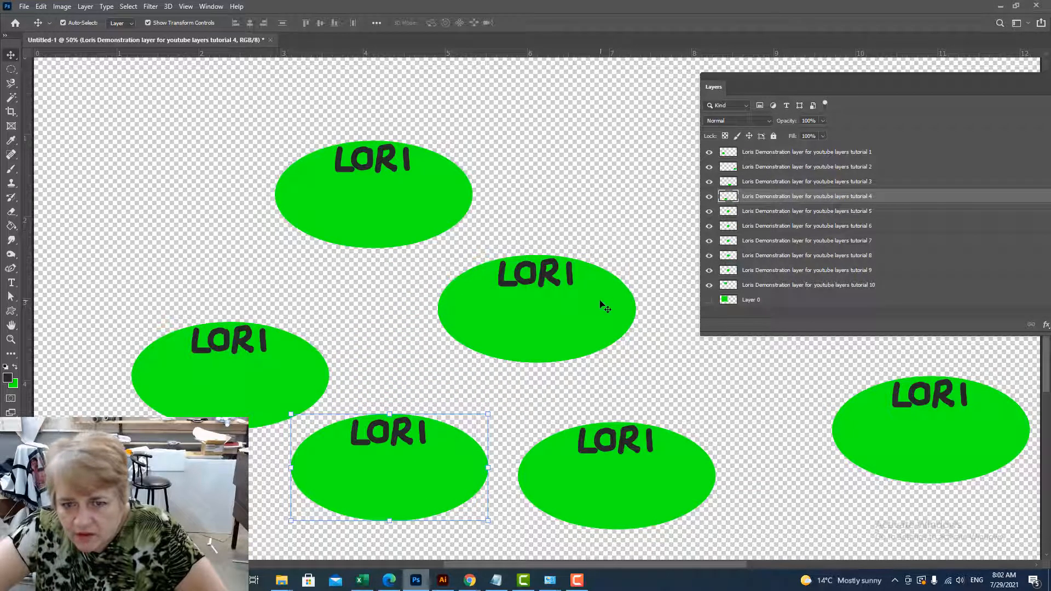
pyautogui.moveTo(605, 302); pyautogui.dragTo(658, 167)
pyautogui.moveTo(572, 336); pyautogui.dragTo(190, 510)
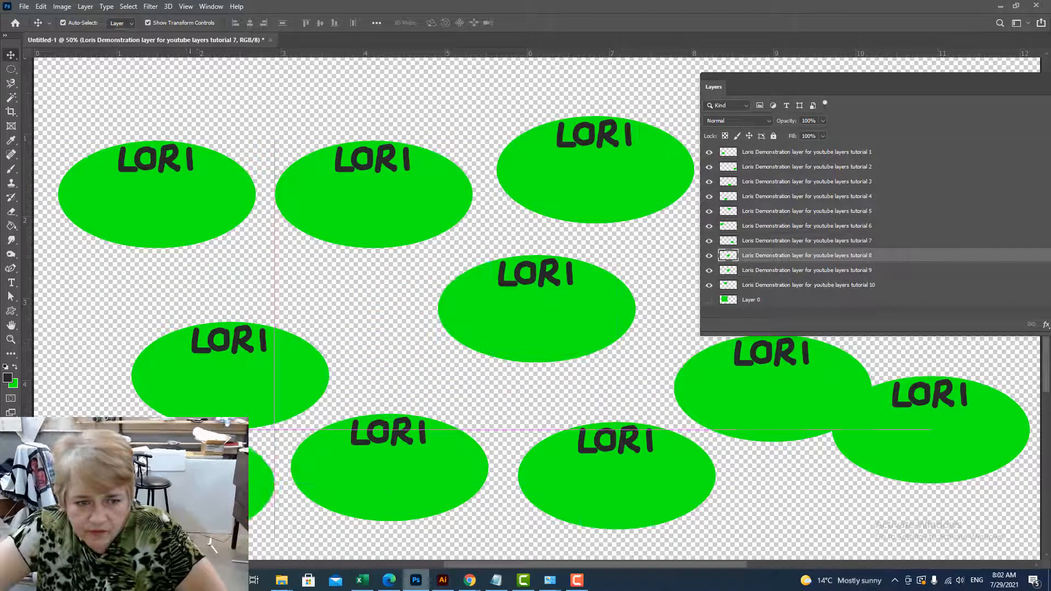
pyautogui.moveTo(449, 328); pyautogui.dragTo(577, 350)
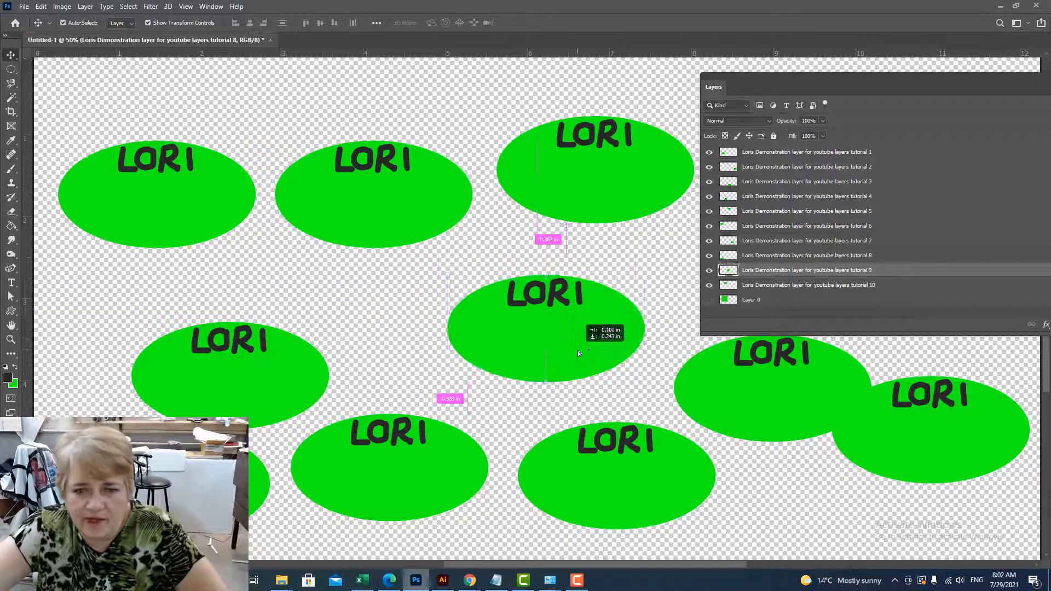
# Step: Select the upper ovals on the canvas one at a time to identify which layer holds each
pyautogui.click(614, 182)
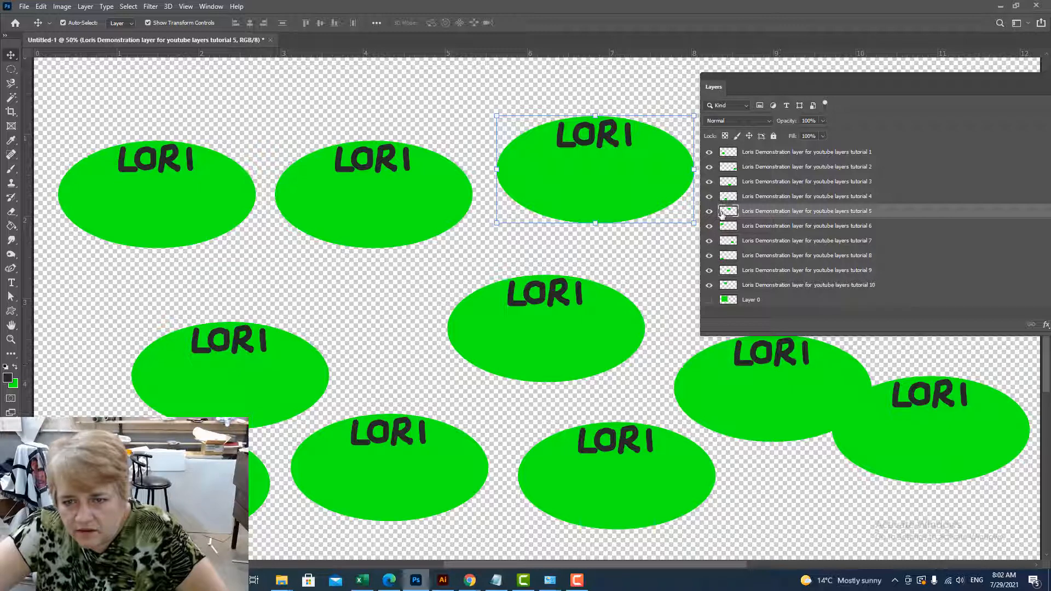
pyautogui.click(401, 199)
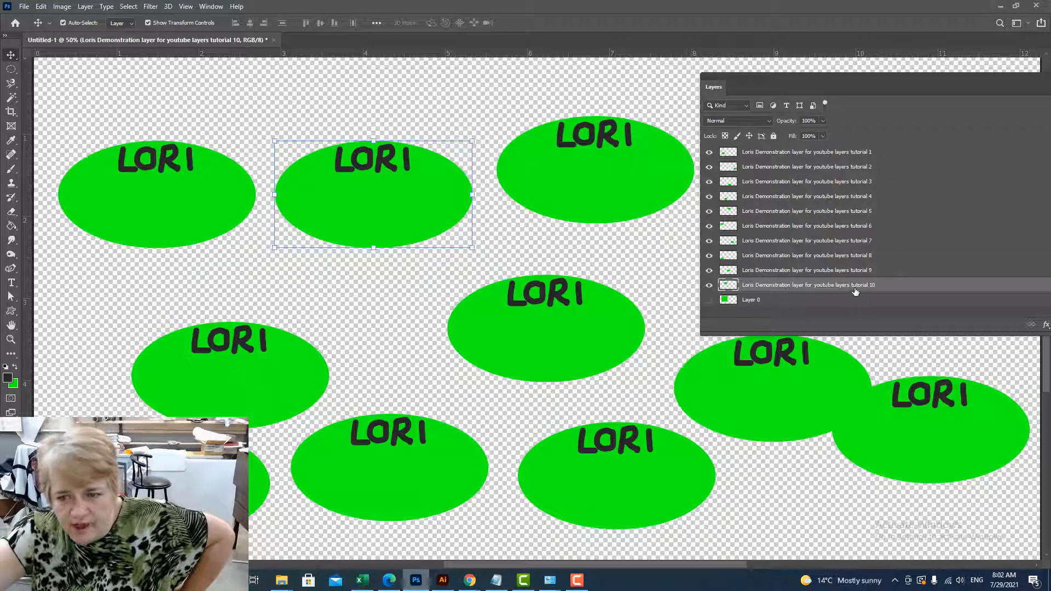
pyautogui.click(635, 202)
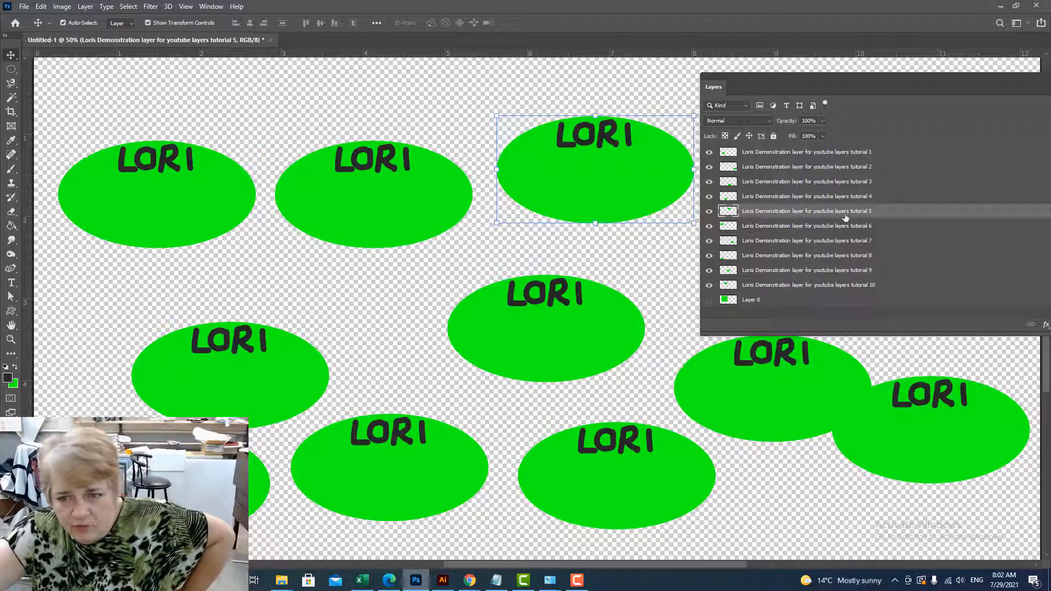
# Step: Load the pixels of demonstration layer 6 as a selection and delete its oval artwork
pyautogui.click(170, 204)
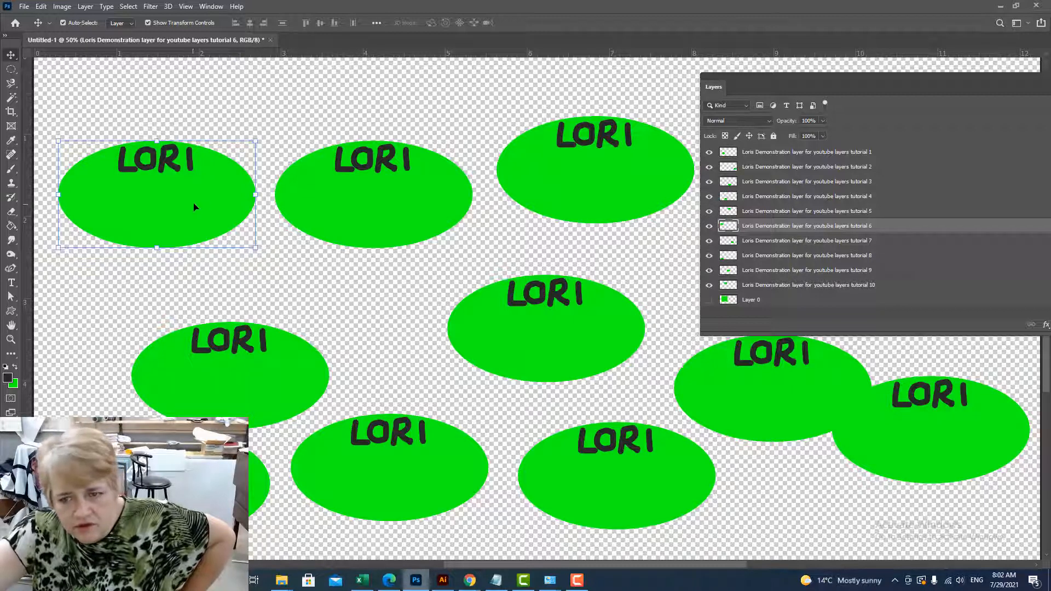
pyautogui.rightClick(730, 229)
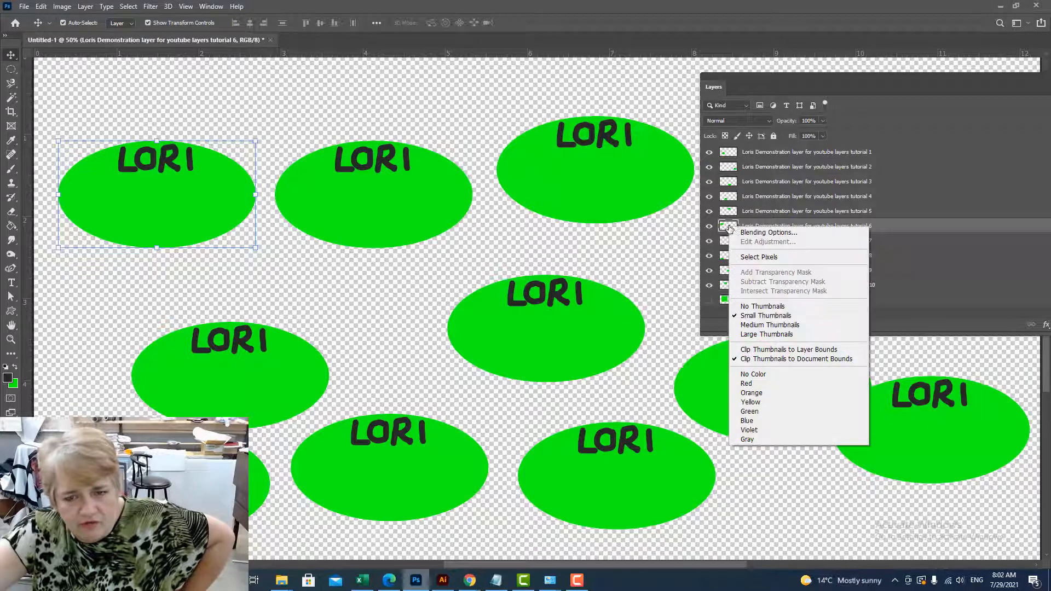
pyautogui.click(752, 257)
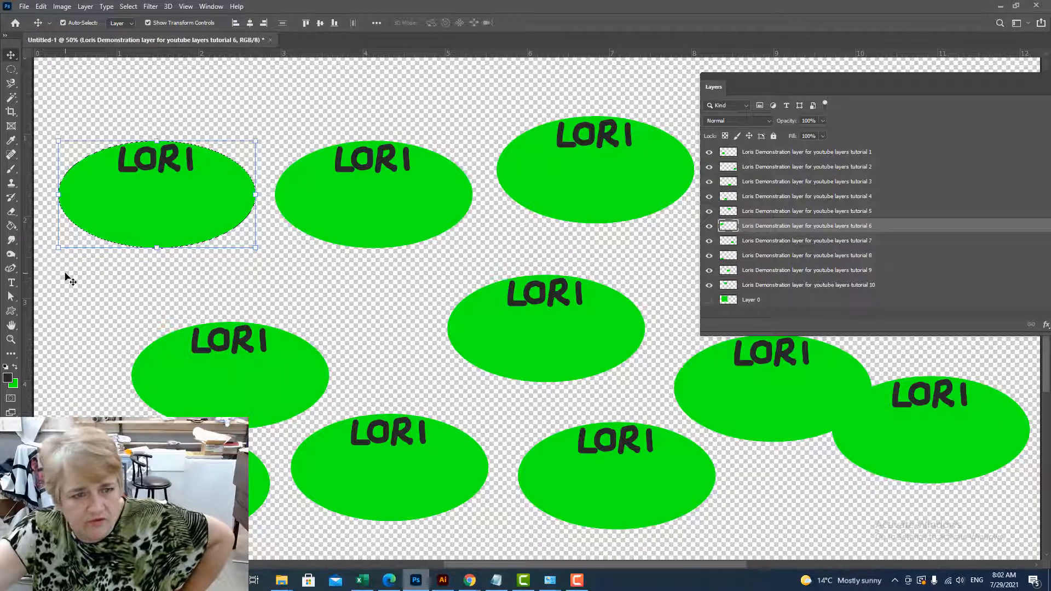
pyautogui.press('Delete')
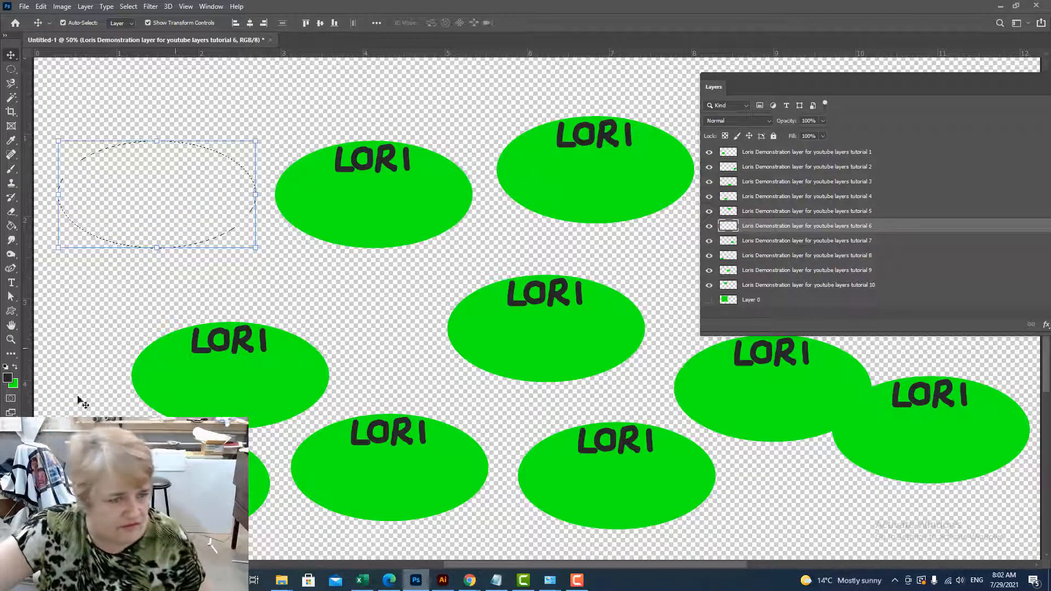
# Step: Fill the emptied oval selection on layer 6 with the dark foreground colour using the Paint Bucket tool
pyautogui.click(8, 378)
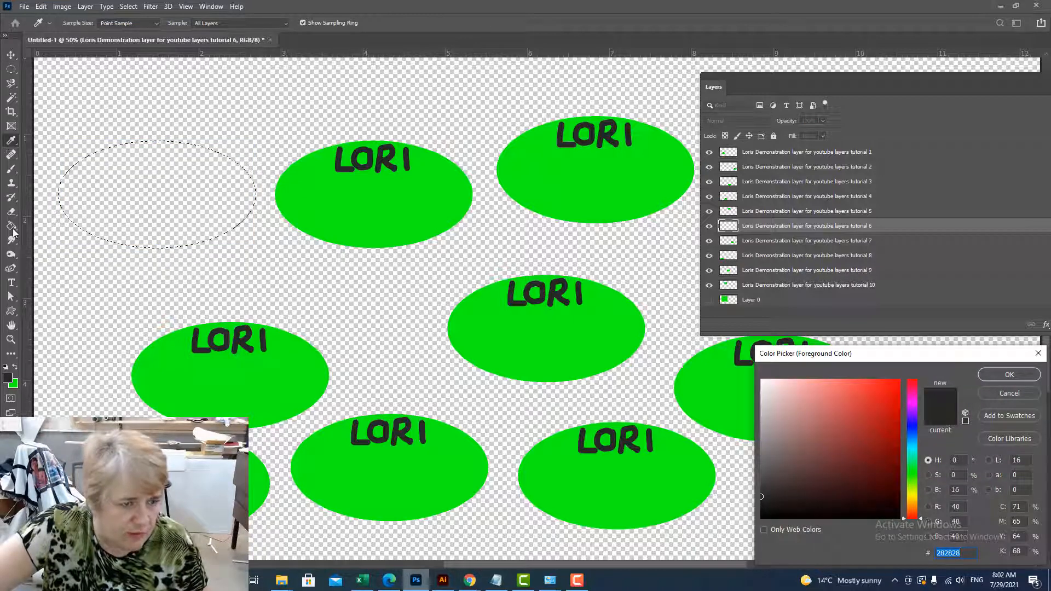
pyautogui.click(1009, 393)
pyautogui.press('v')
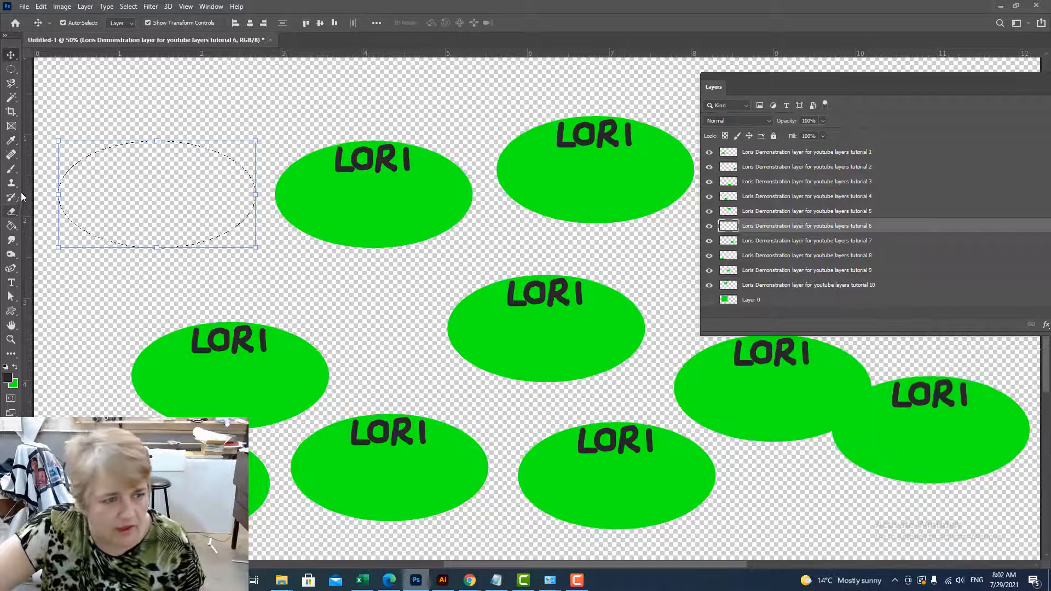
pyautogui.click(11, 227)
pyautogui.click(178, 185)
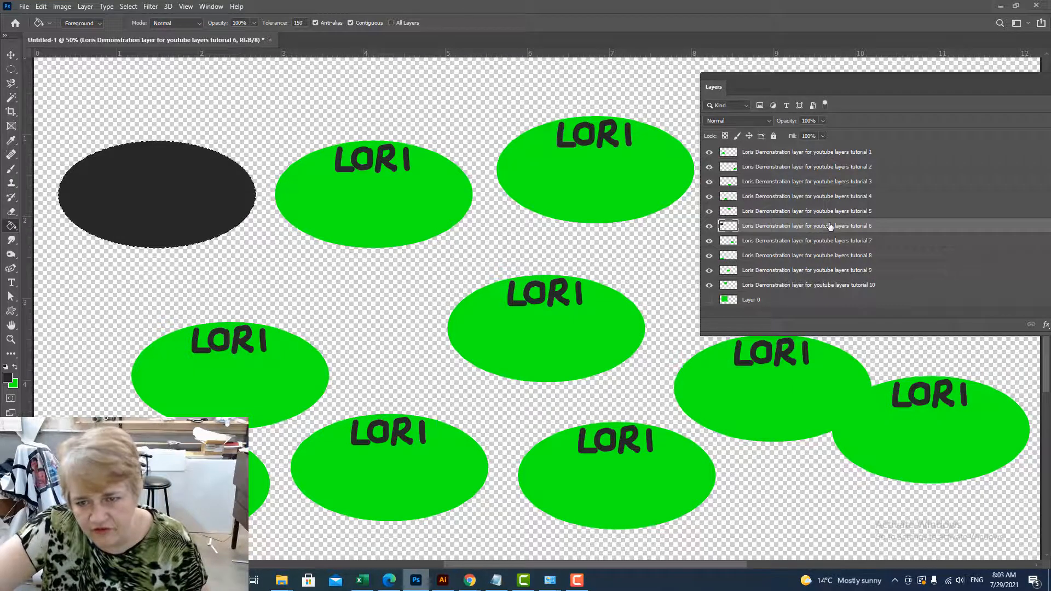
# Step: Load the pixels of demonstration layer 9 as a selection around its oval
pyautogui.click(782, 274)
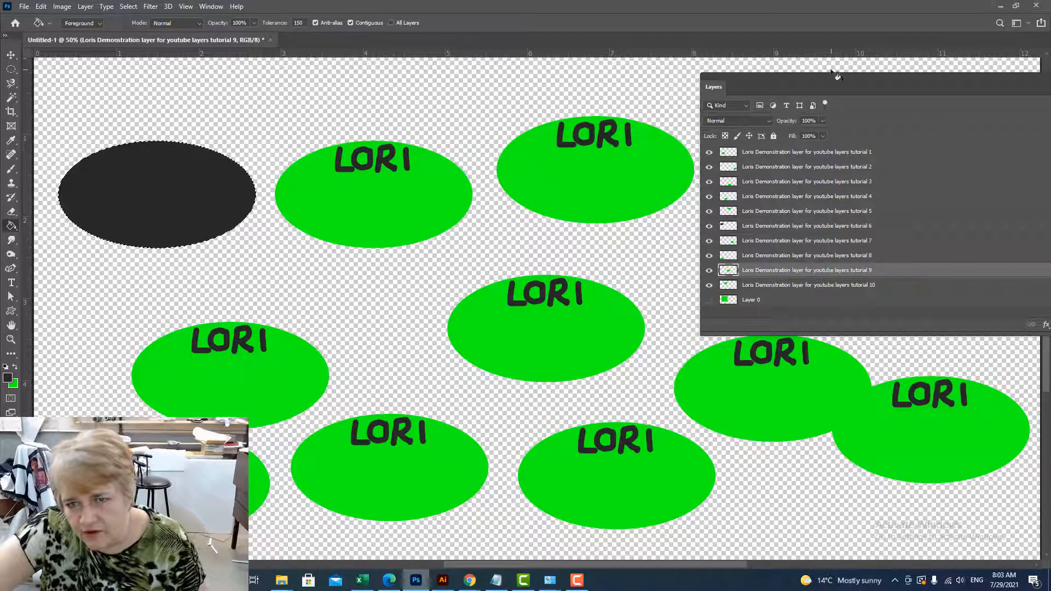
pyautogui.moveTo(839, 74); pyautogui.dragTo(809, 71)
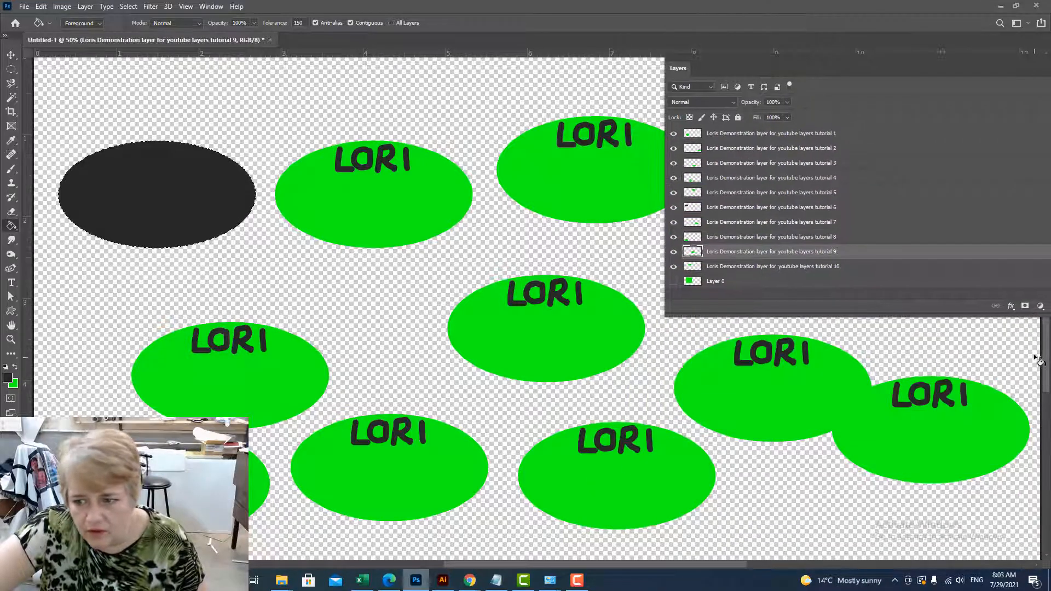
pyautogui.moveTo(1044, 362)
pyautogui.mouseDown()
pyautogui.moveTo(1046, 447)
pyautogui.moveTo(1047, 361)
pyautogui.mouseUp()
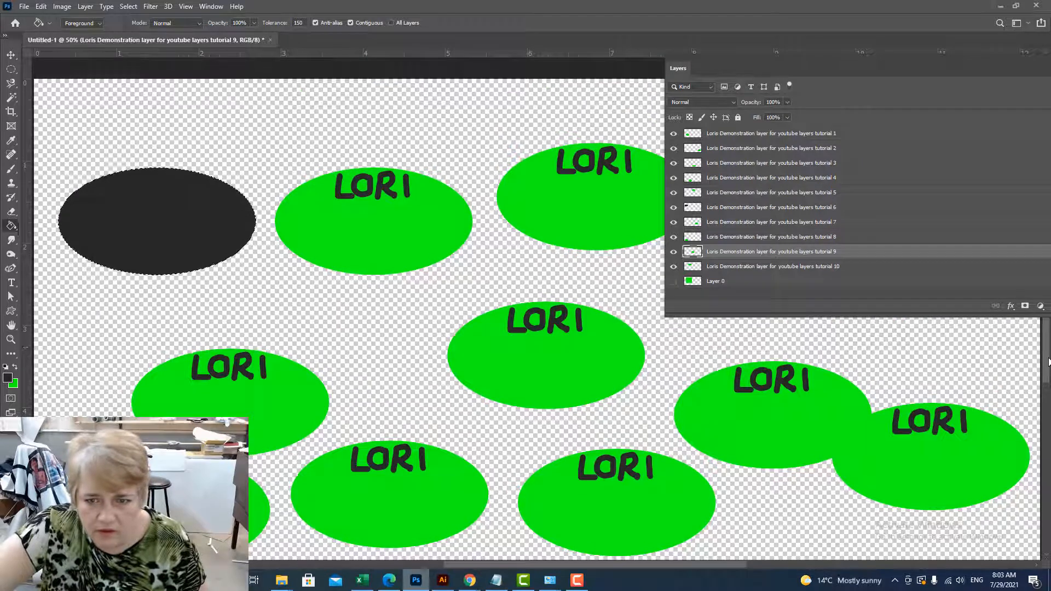
pyautogui.rightClick(692, 253)
pyautogui.click(705, 285)
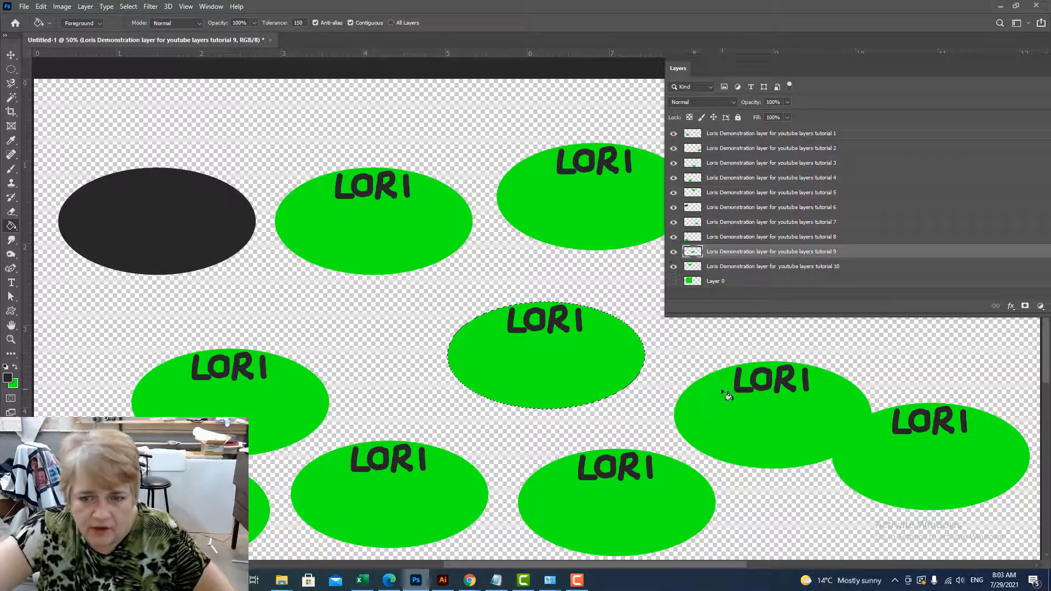
# Step: Clear the selection and move the oval on layer 7 up and slightly left, clear of the neighbouring oval it overlaps
pyautogui.click(727, 223)
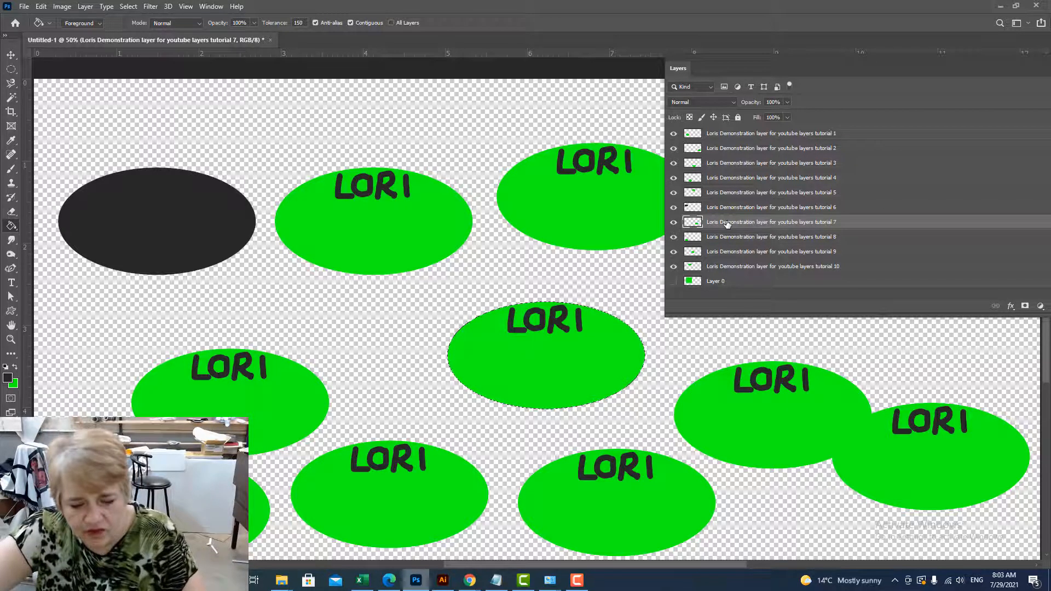
pyautogui.hotkey('ctrl', 'd')
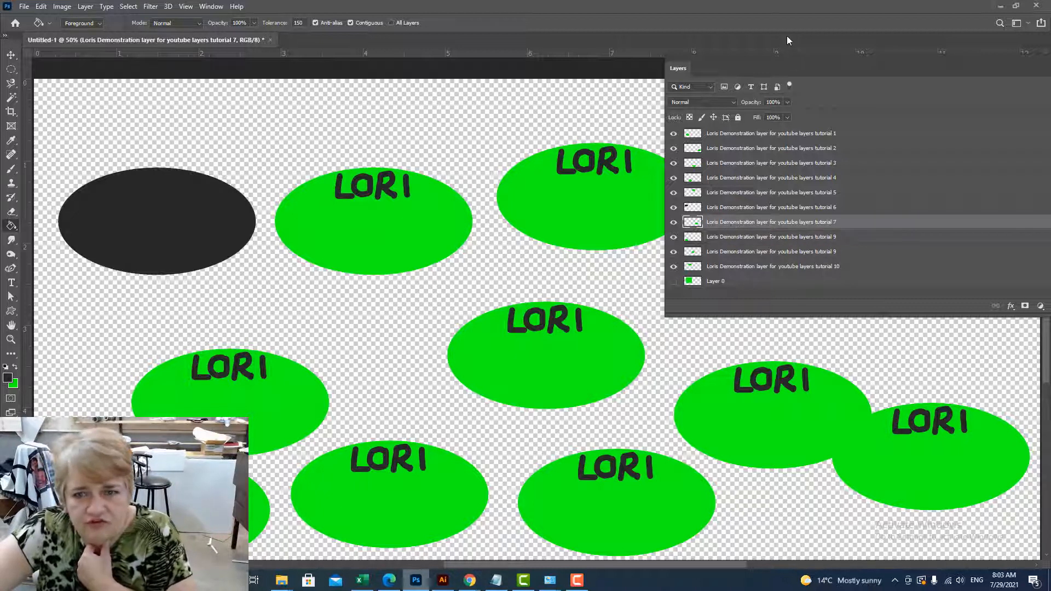
pyautogui.moveTo(774, 60); pyautogui.dragTo(823, 11)
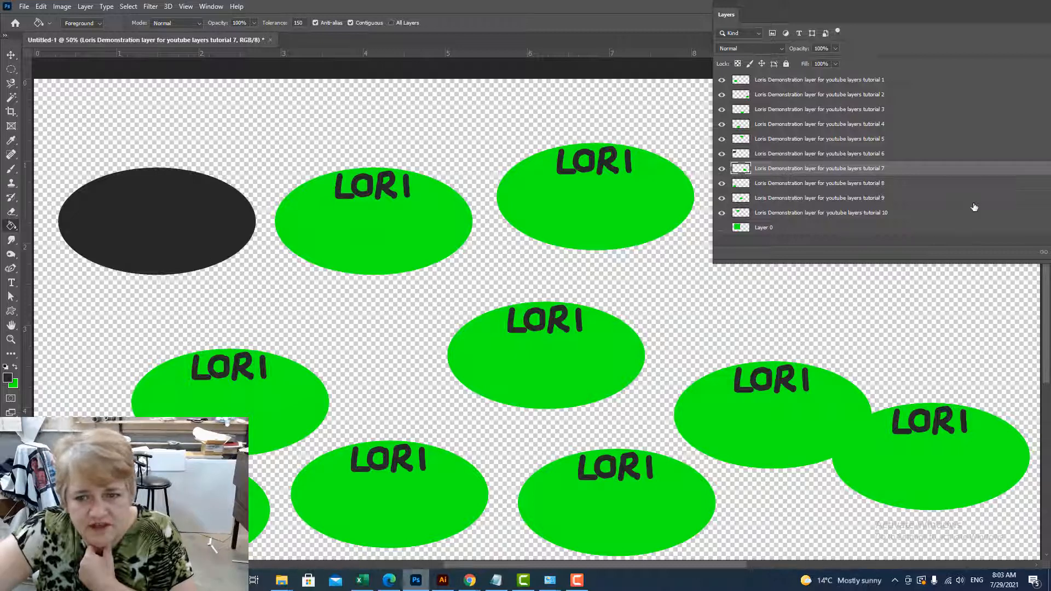
pyautogui.rightClick(740, 171)
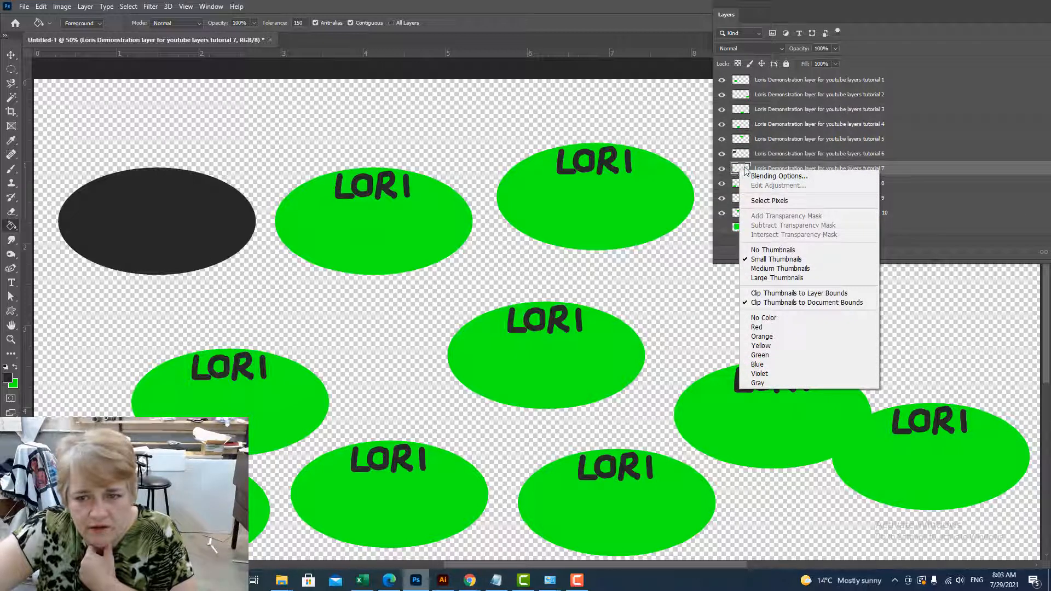
pyautogui.click(931, 172)
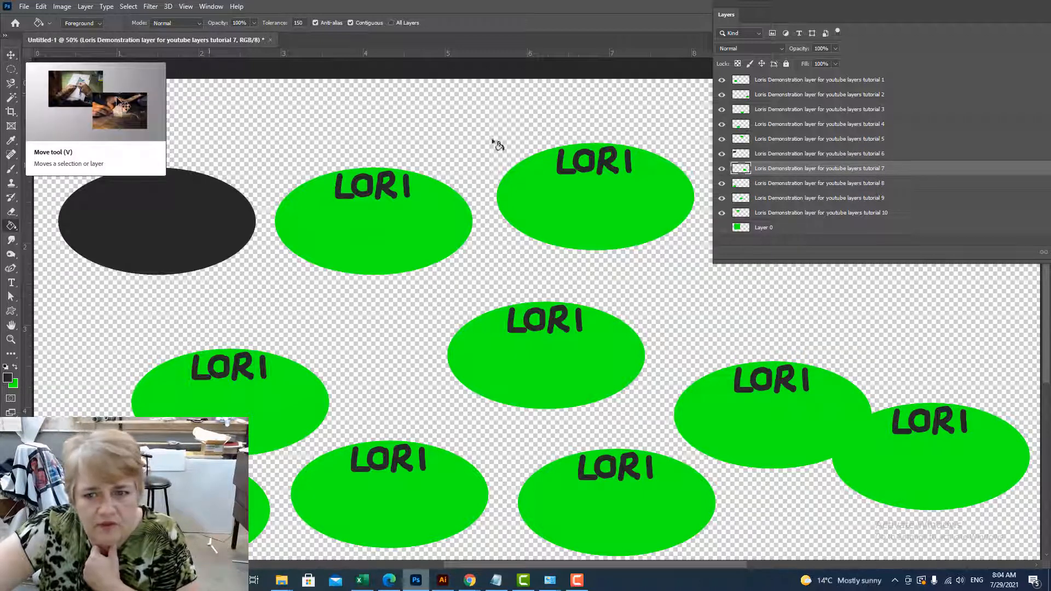
pyautogui.click(10, 57)
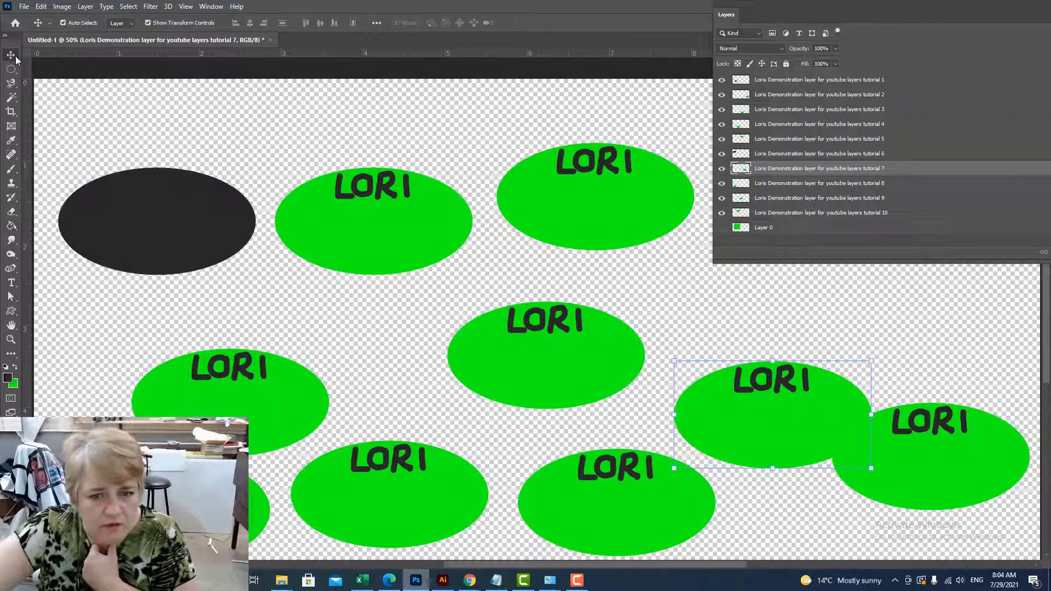
pyautogui.moveTo(760, 426); pyautogui.dragTo(795, 395)
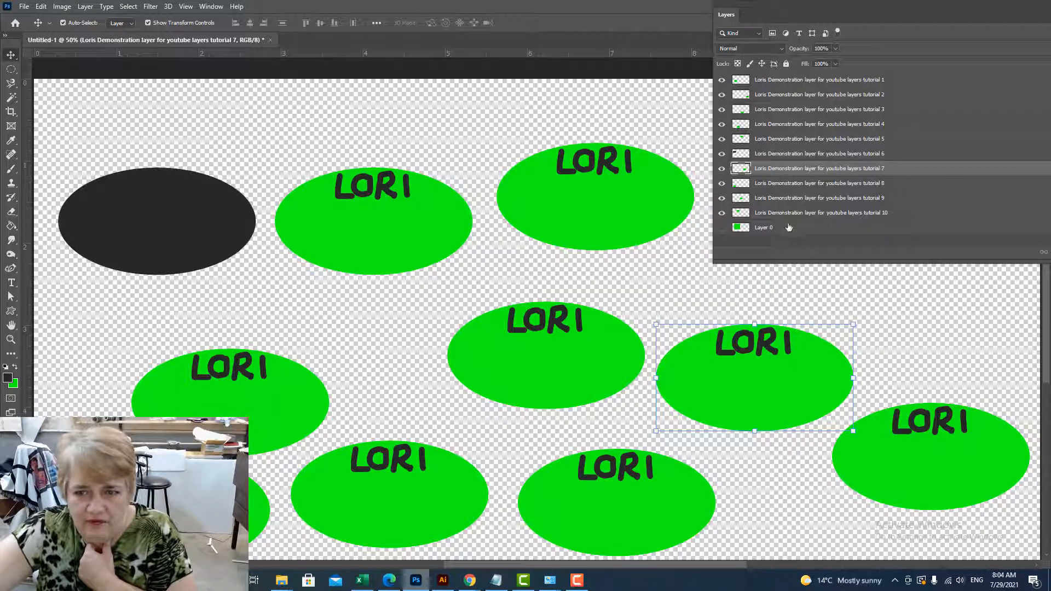
# Step: Set the foreground colour to magenta, #df09c8
pyautogui.click(761, 372)
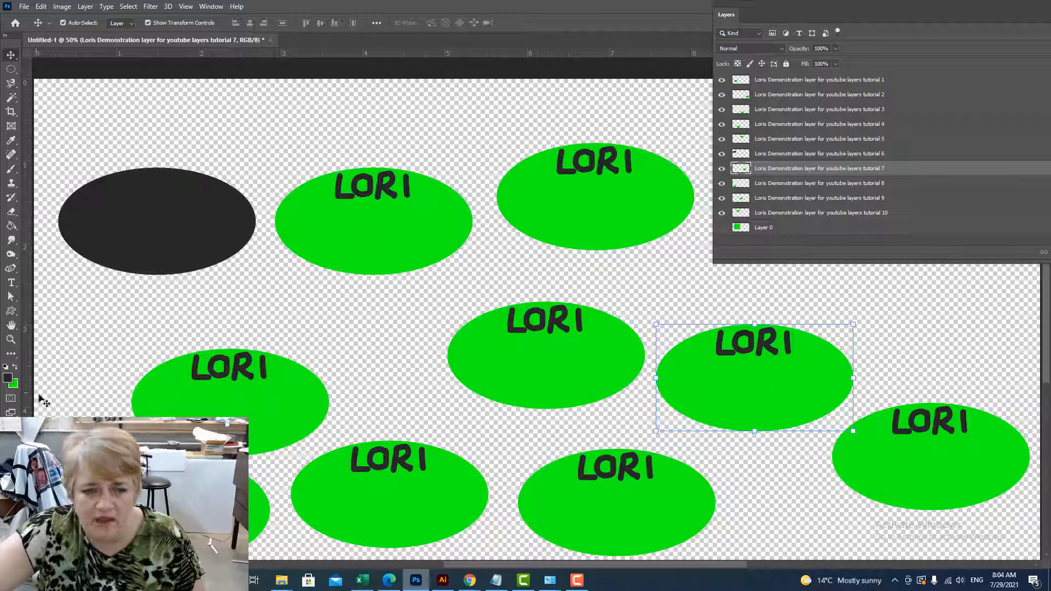
pyautogui.click(9, 378)
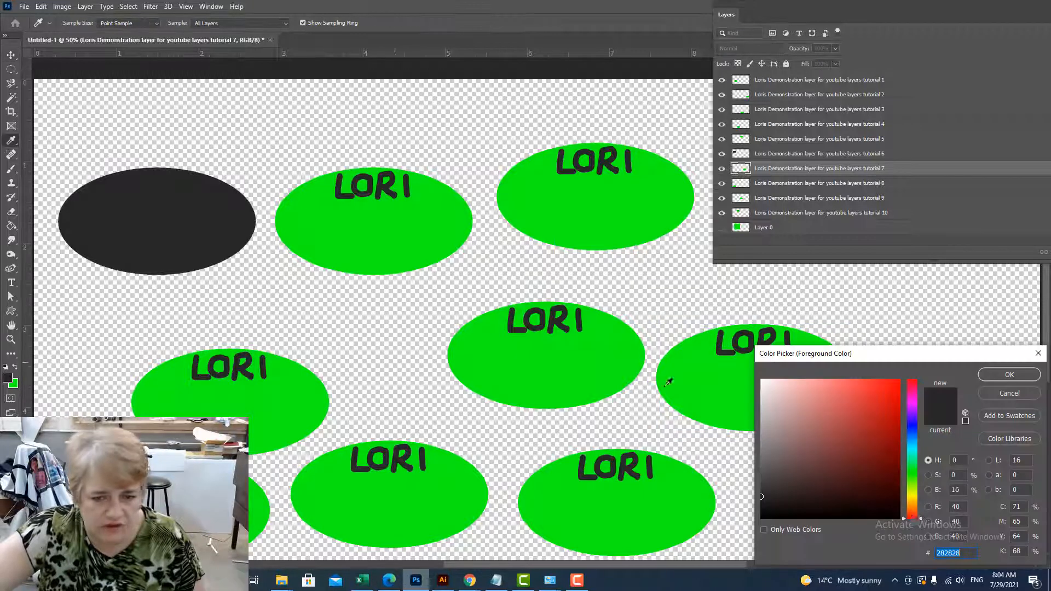
pyautogui.click(913, 400)
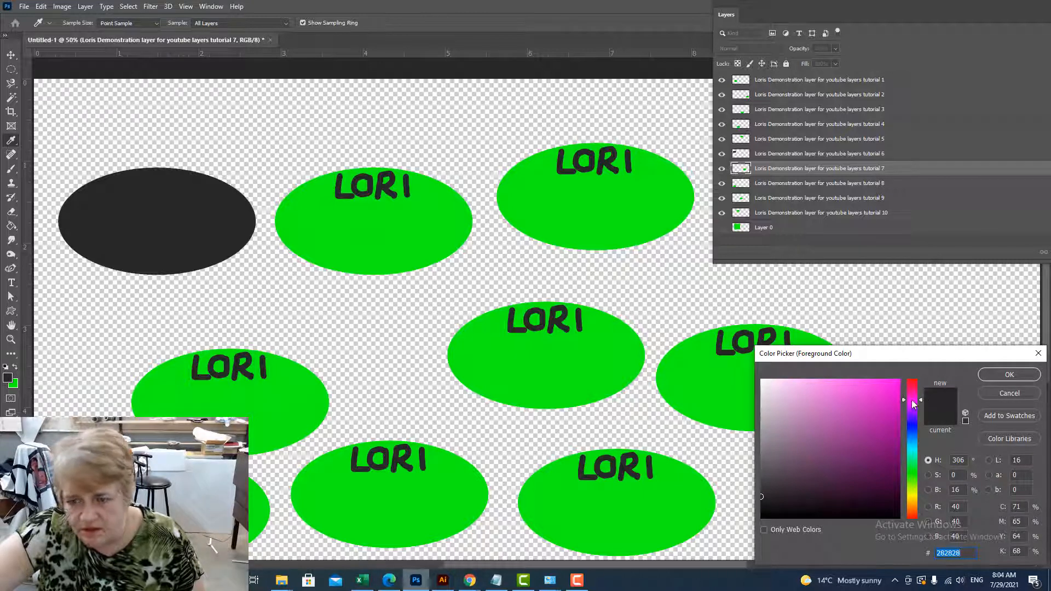
pyautogui.click(895, 398)
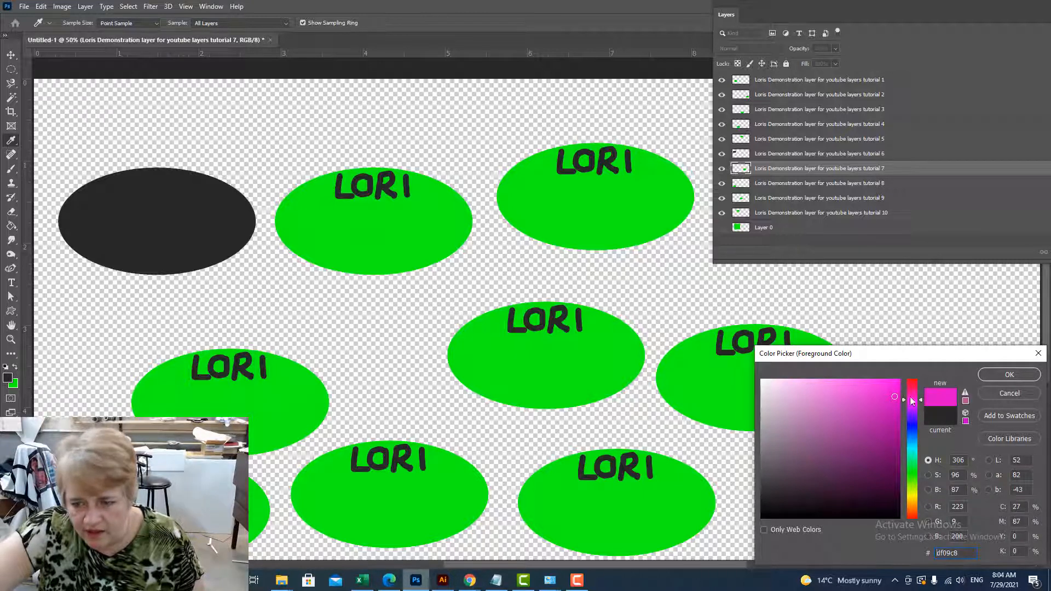
pyautogui.click(1008, 375)
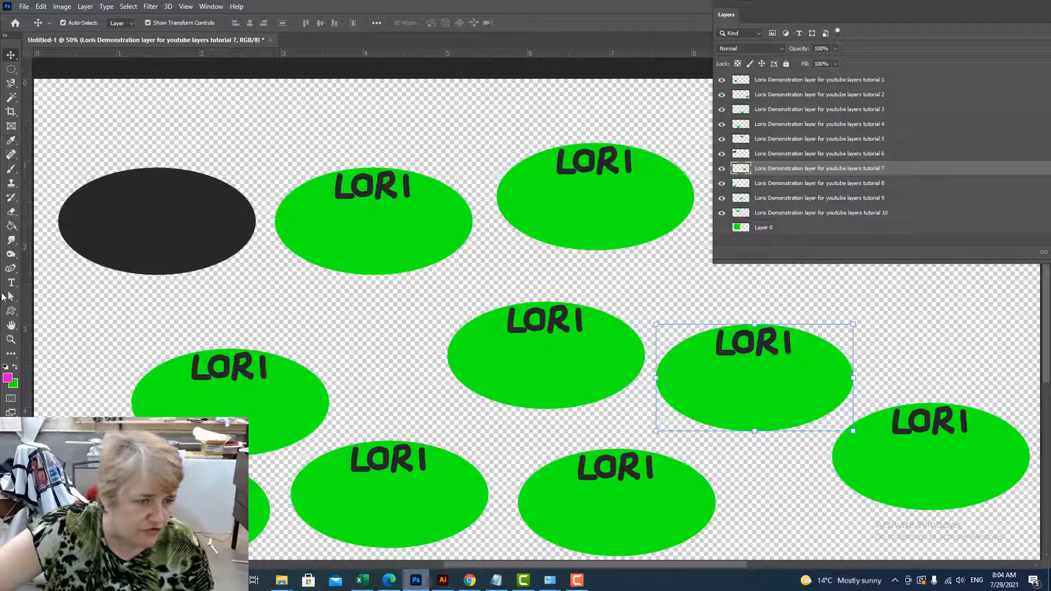
# Step: Try filling the green oval on layer 7 with the magenta foreground colour using the Paint Bucket tool, and undo the fill
pyautogui.click(10, 226)
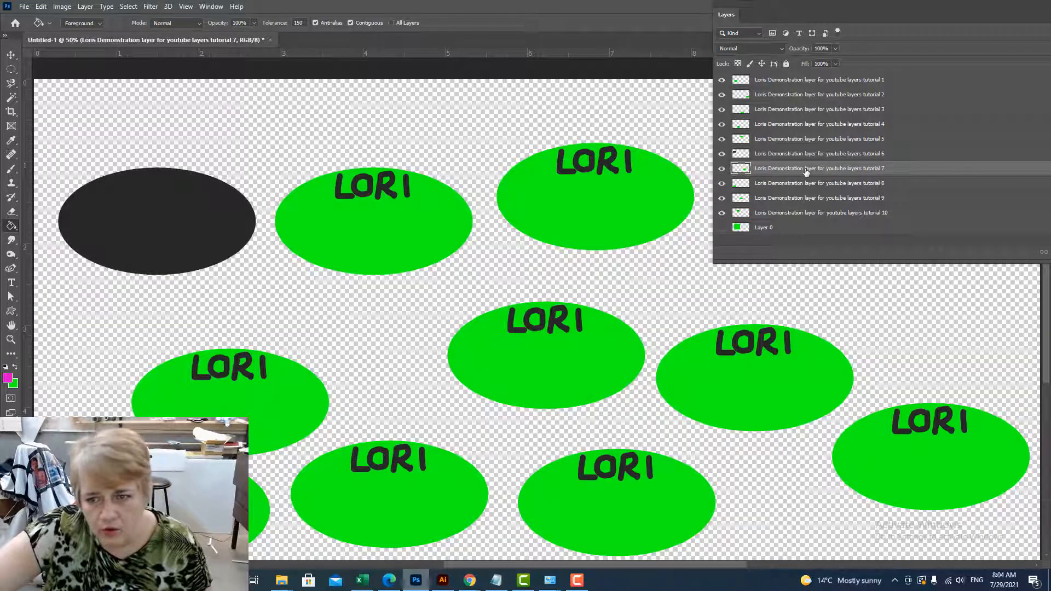
pyautogui.click(789, 385)
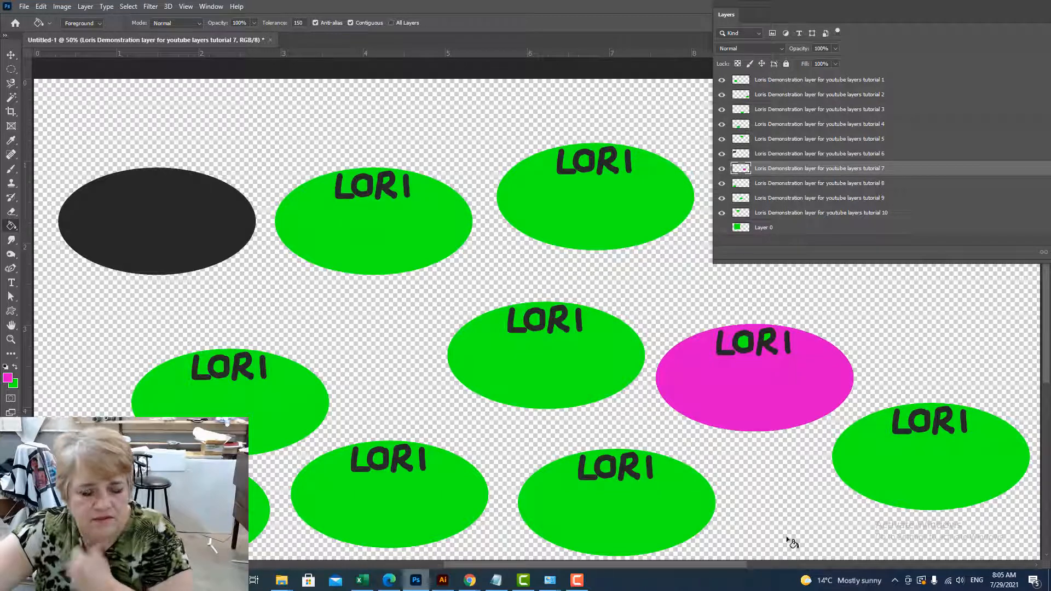
pyautogui.hotkey('ctrl', 'z')
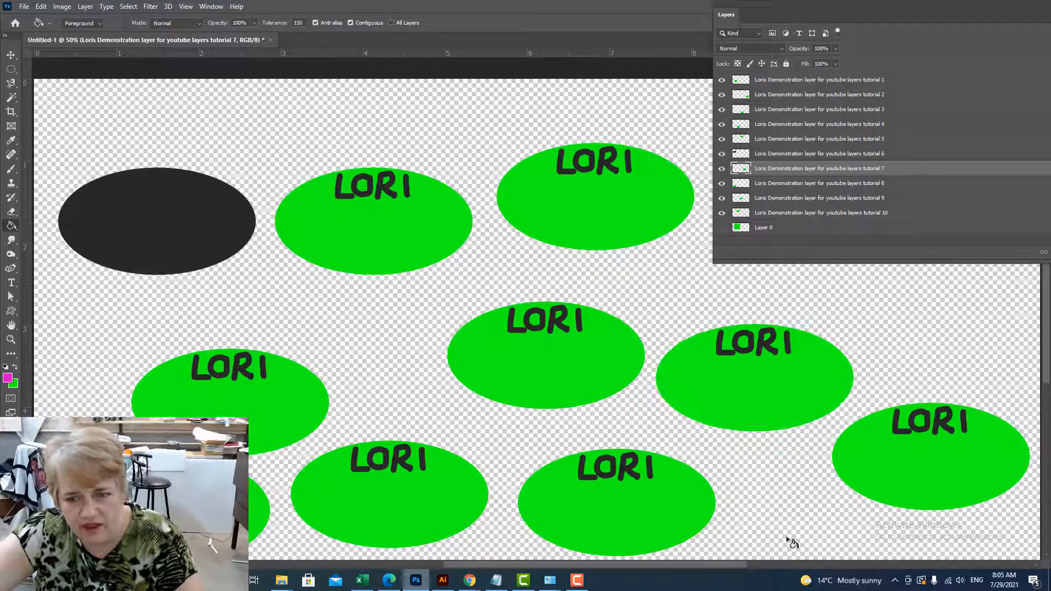
# Step: Load the pixels of layer 7 as a selection, try filling its green oval with magenta, and undo the fill
pyautogui.rightClick(742, 169)
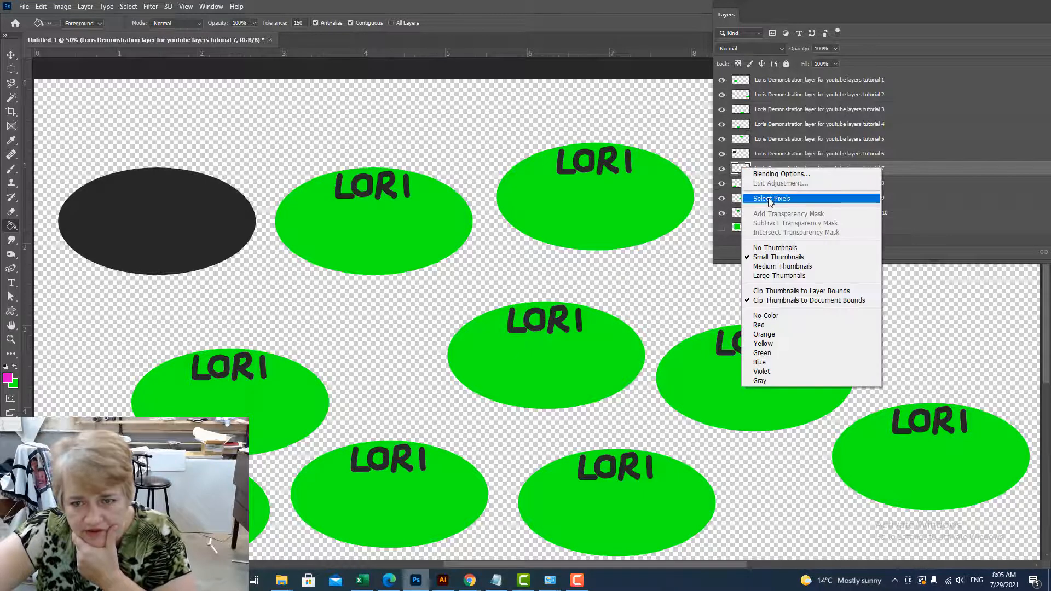
pyautogui.click(769, 200)
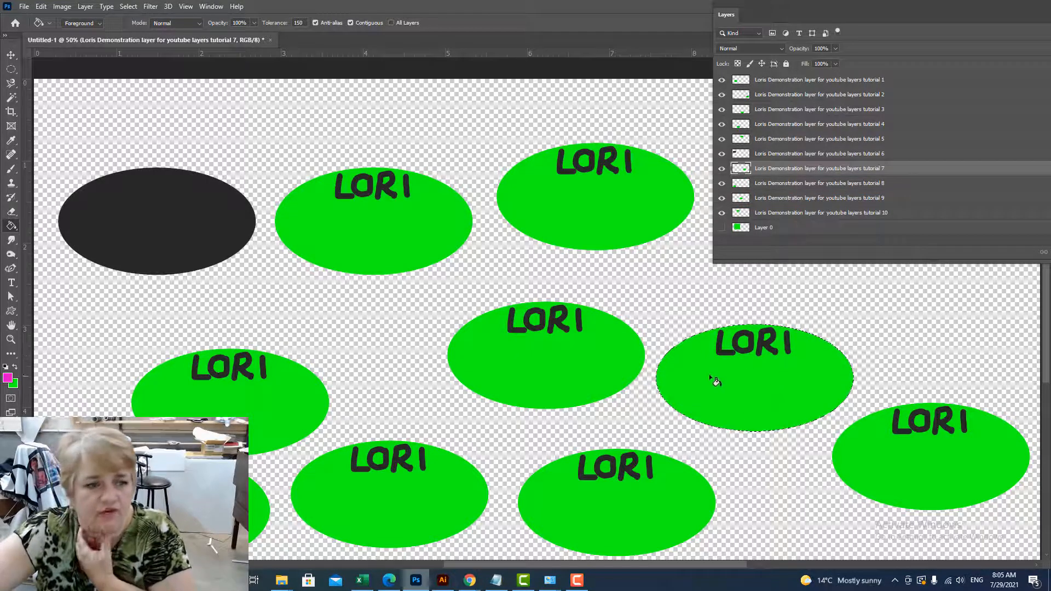
pyautogui.click(774, 388)
pyautogui.hotkey('ctrl', 'z')
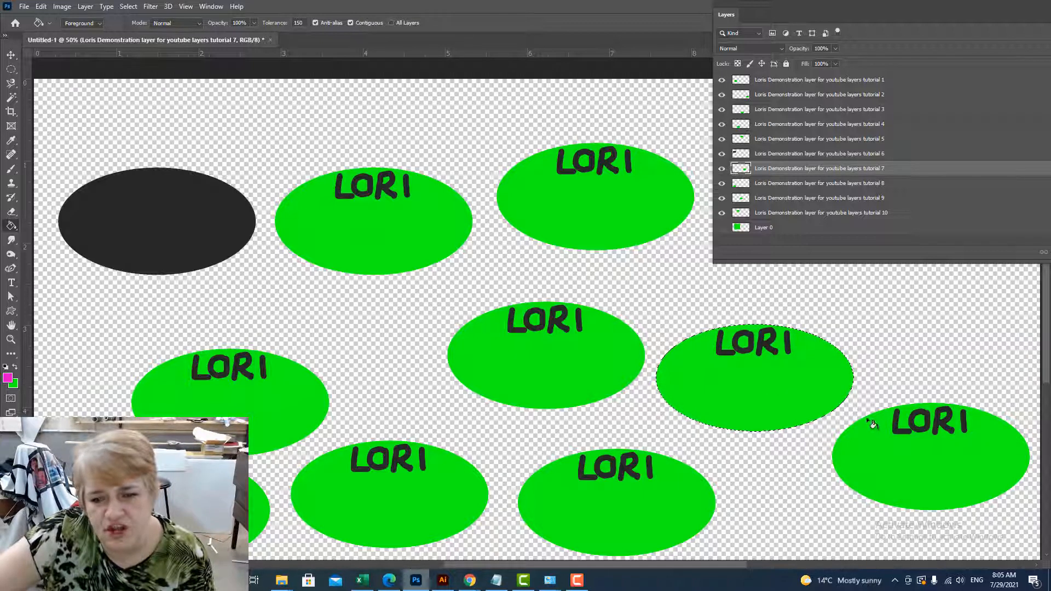
pyautogui.click(779, 380)
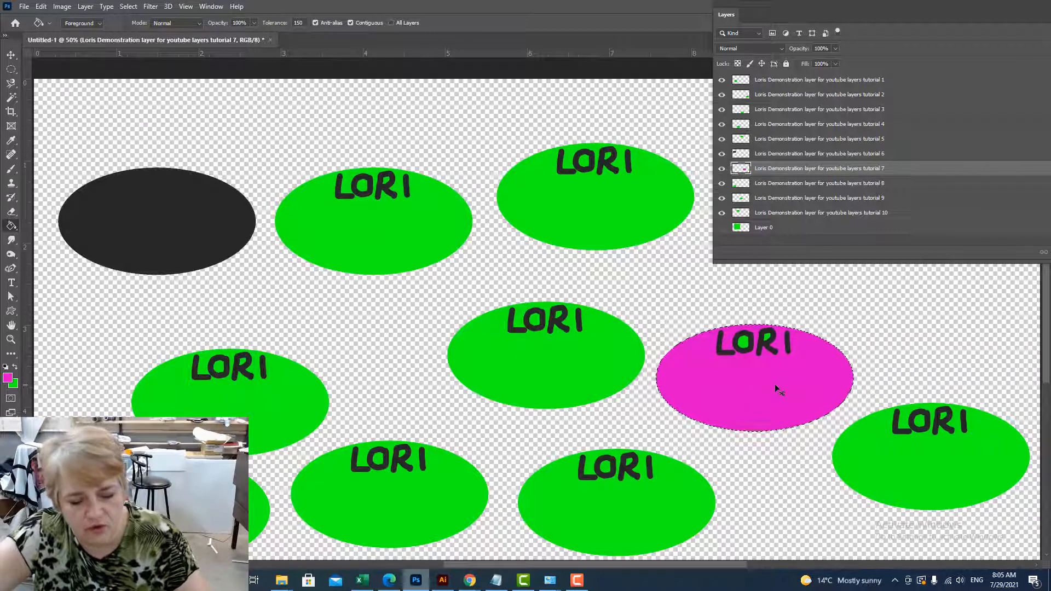
pyautogui.hotkey('ctrl', 'z')
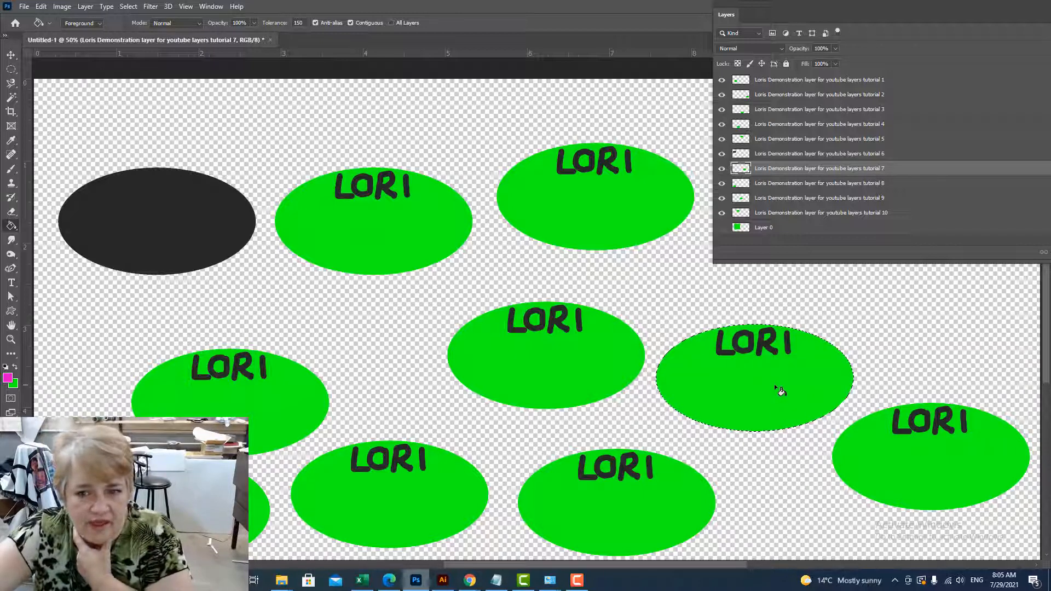
# Step: Turn off Contiguous for the Paint Bucket and try filling the selected layer 7 oval magenta, both over its artwork and after deleting it
pyautogui.click(352, 22)
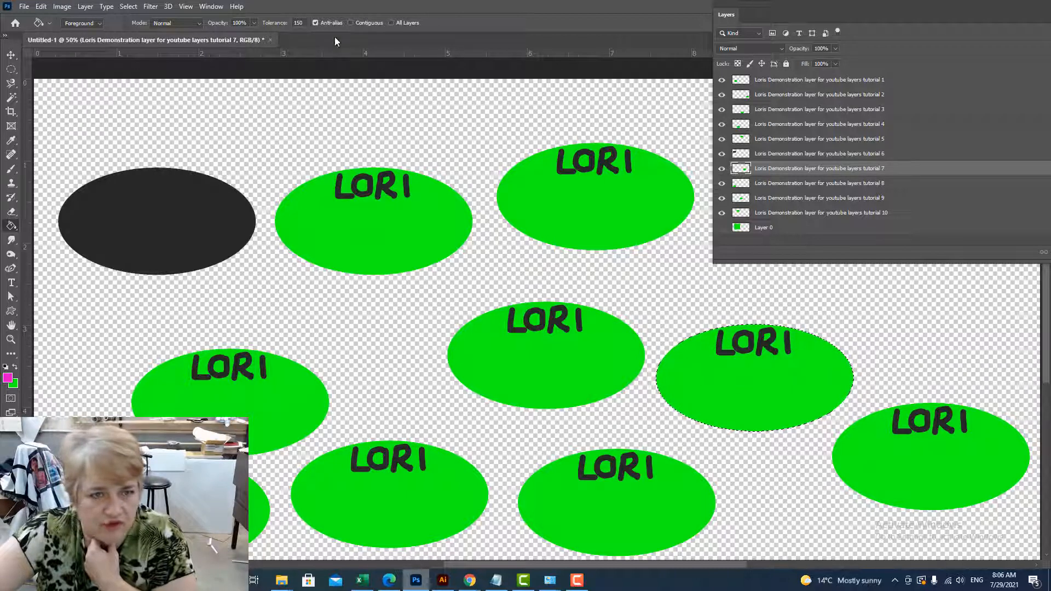
pyautogui.click(763, 387)
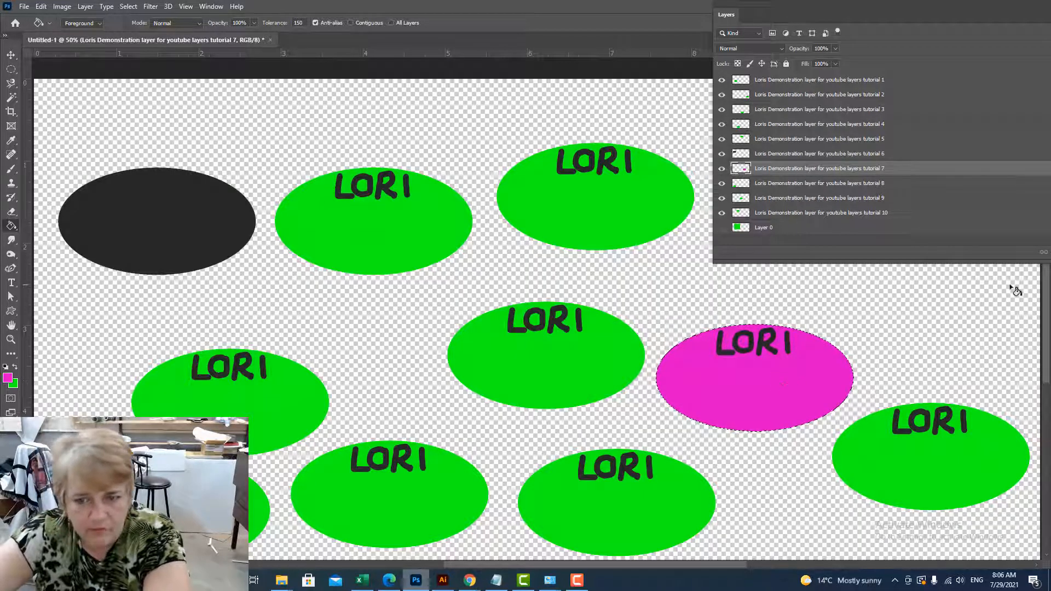
pyautogui.press('Delete')
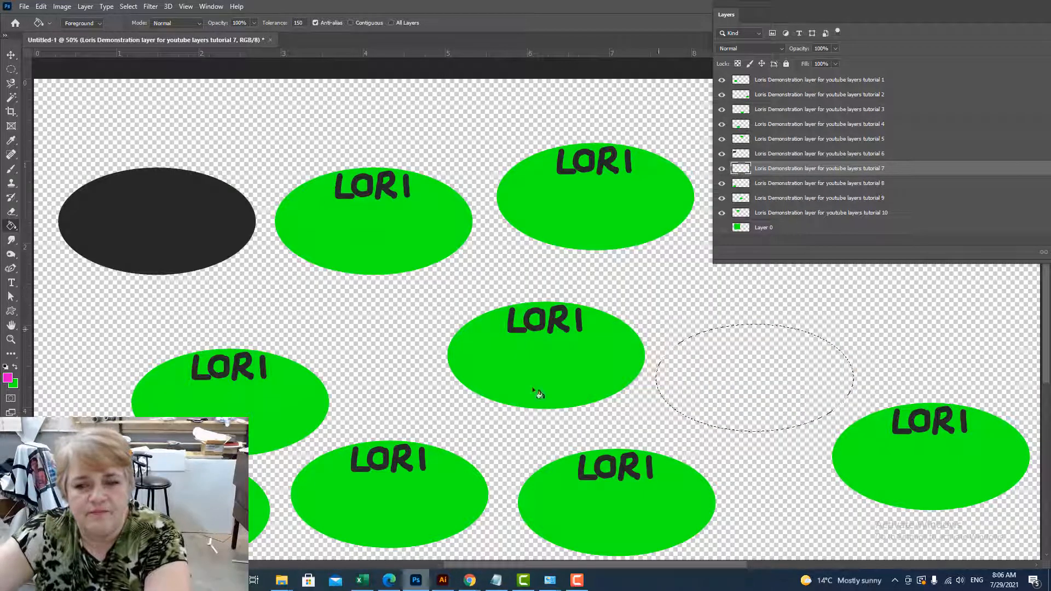
pyautogui.click(749, 366)
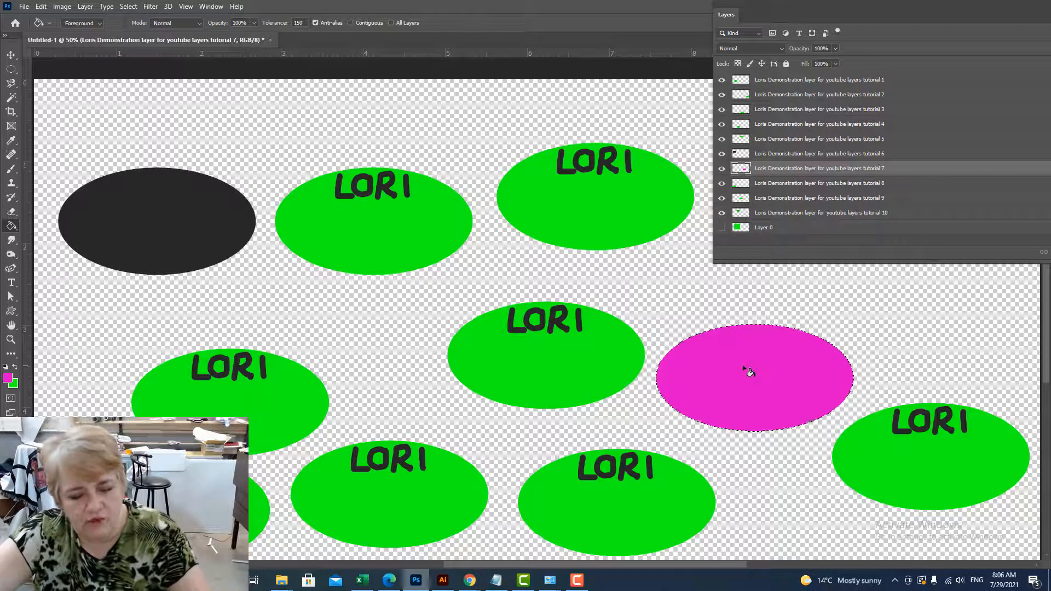
pyautogui.press('Delete')
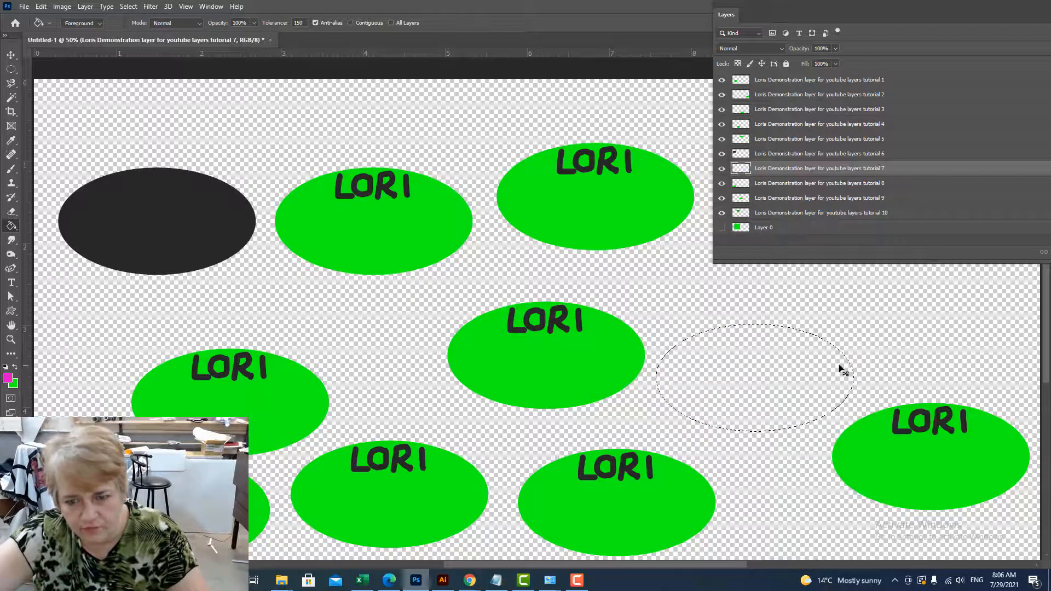
# Step: Undo the deletions and fills on layer 7, its pixel selection, and the last move of its oval
pyautogui.hotkey('ctrl', 'z')
pyautogui.hotkey('ctrl', 'z')
pyautogui.hotkey('ctrl', 'z')
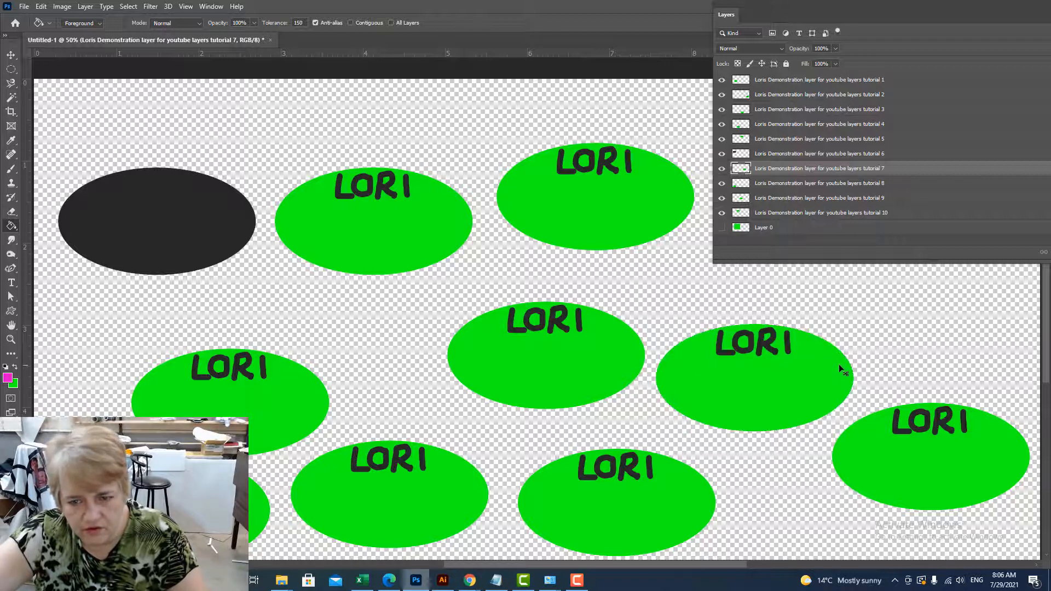
pyautogui.hotkey('ctrl', 'z')
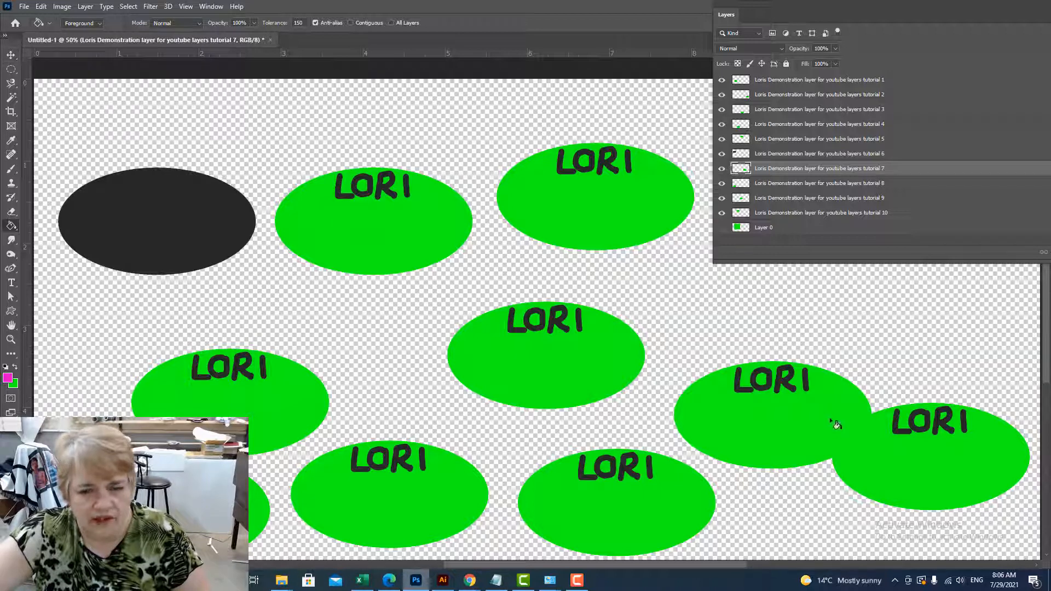
# Step: Fill the layer 7 oval with magenta and move it up and slightly left, clear of the oval it overlaps
pyautogui.click(778, 417)
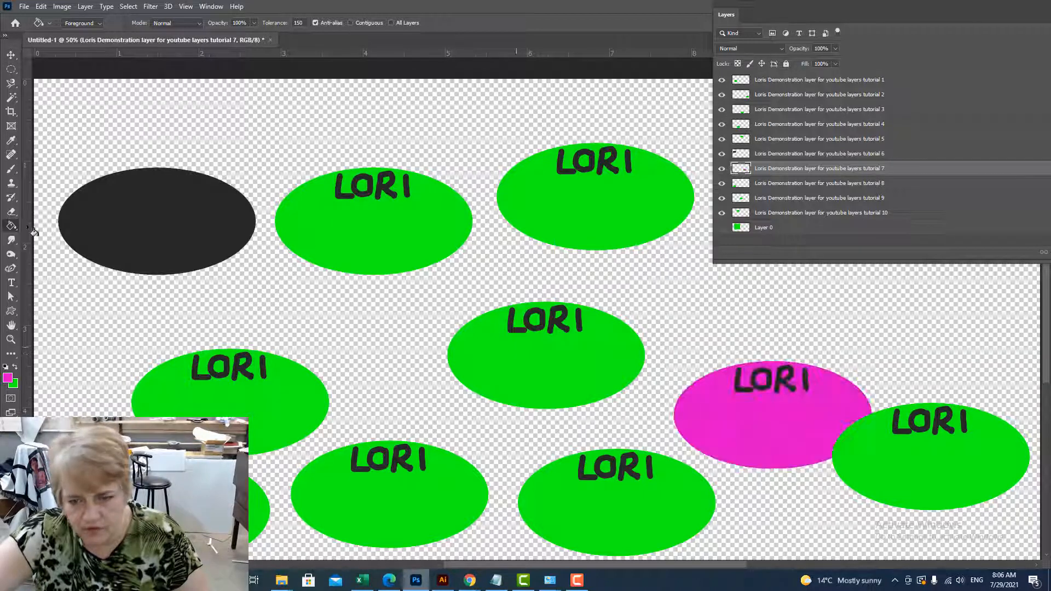
pyautogui.click(12, 55)
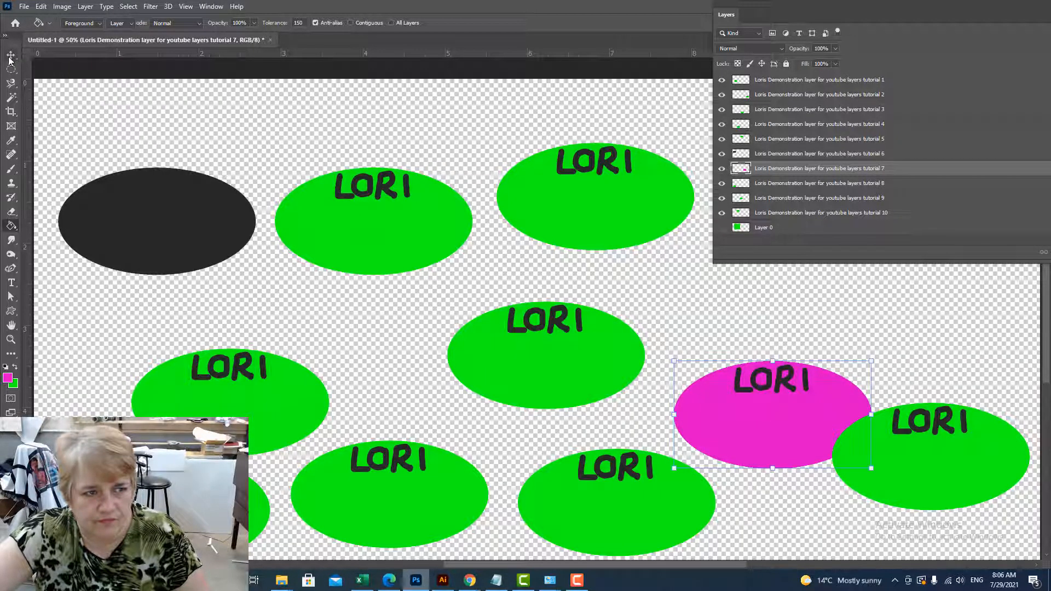
pyautogui.moveTo(778, 405); pyautogui.dragTo(766, 349)
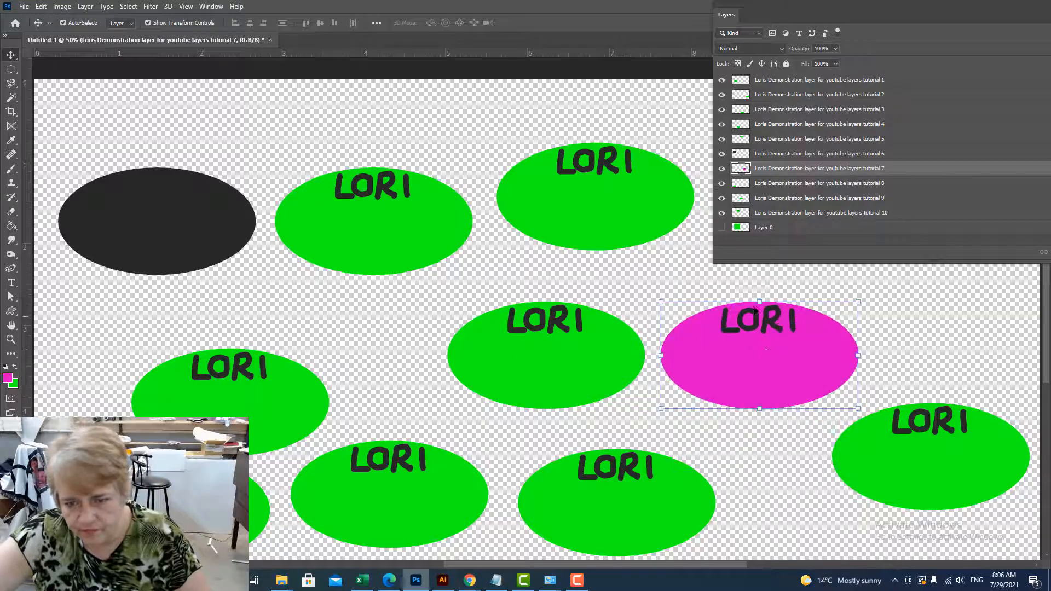
# Step: Select the pixels of layer 7 and replace its lettered artwork with a solid magenta Paint Bucket fill
pyautogui.rightClick(747, 167)
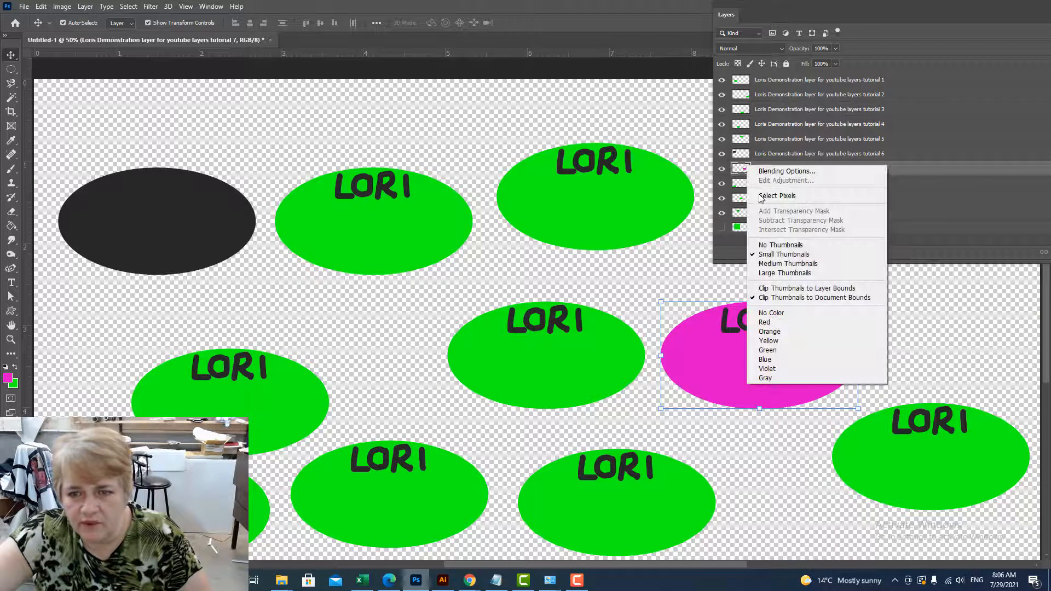
pyautogui.click(794, 198)
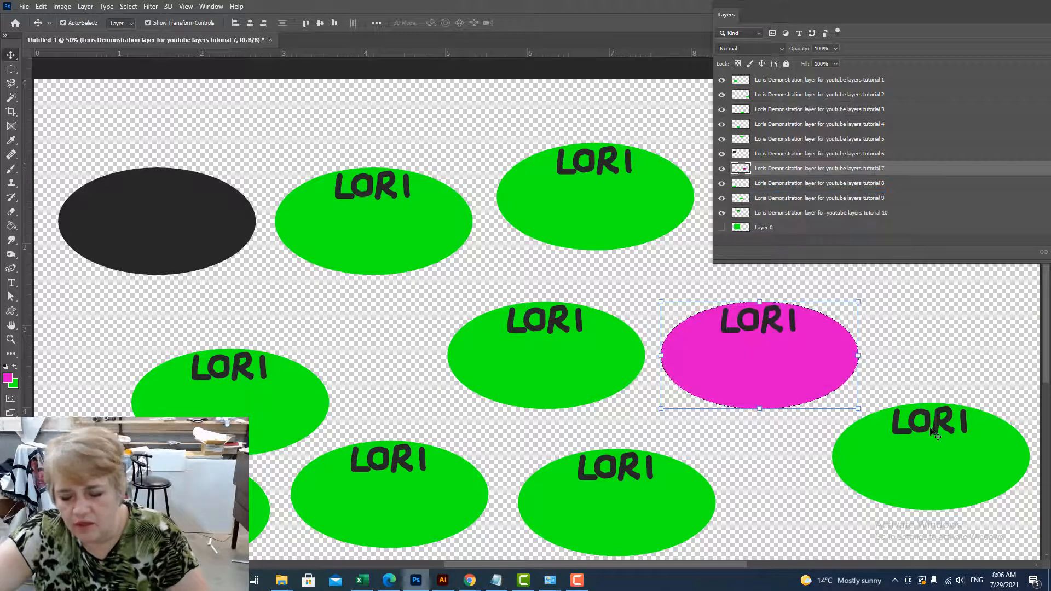
pyautogui.press('Delete')
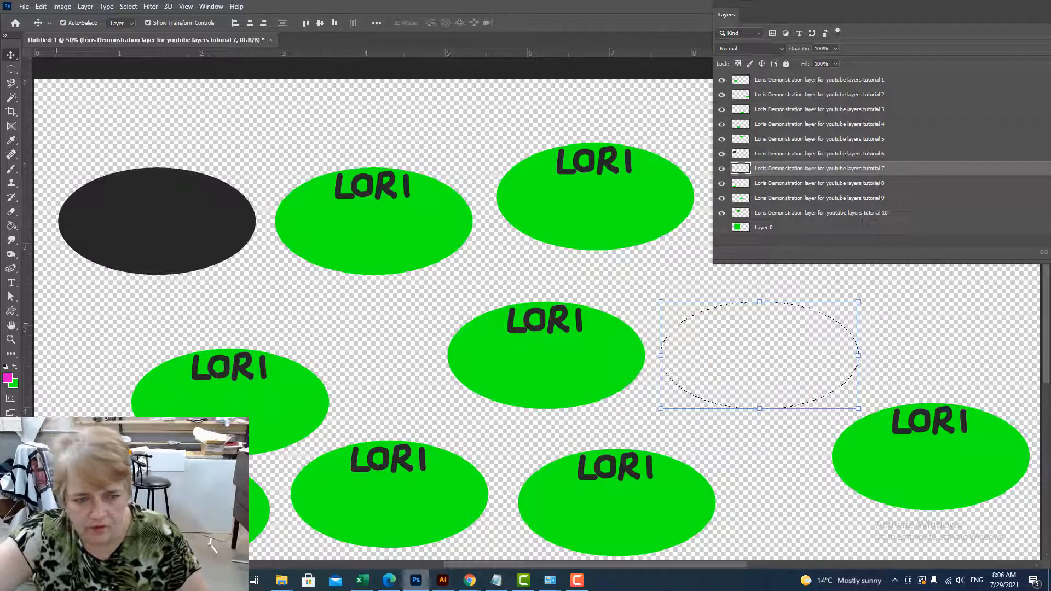
pyautogui.press('g')
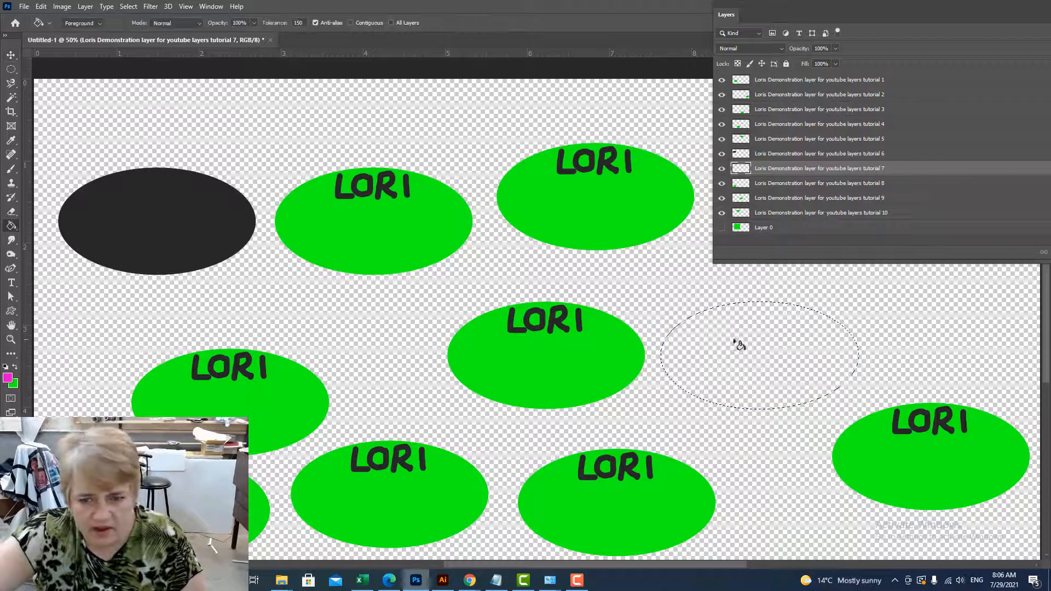
pyautogui.click(759, 357)
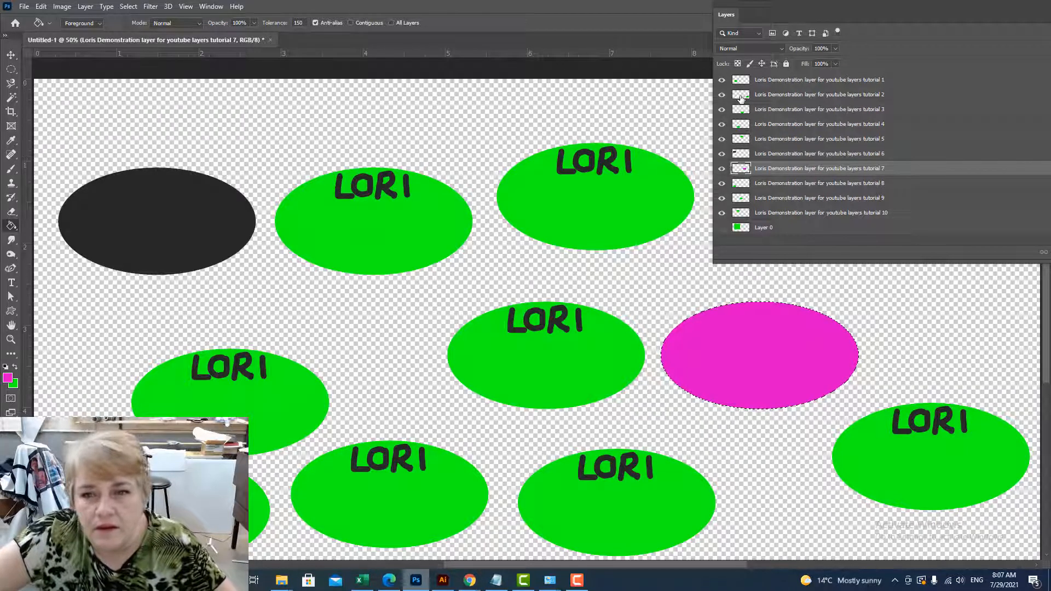
# Step: Load the pixels of demonstration layer 10 as a selection and delete its green oval artwork
pyautogui.click(743, 213)
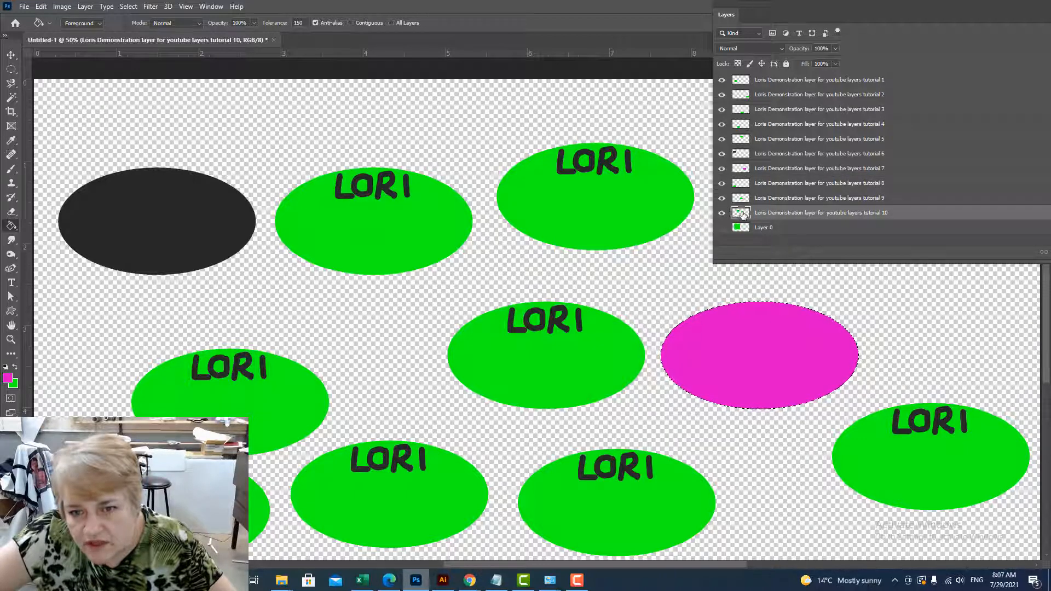
pyautogui.rightClick(743, 213)
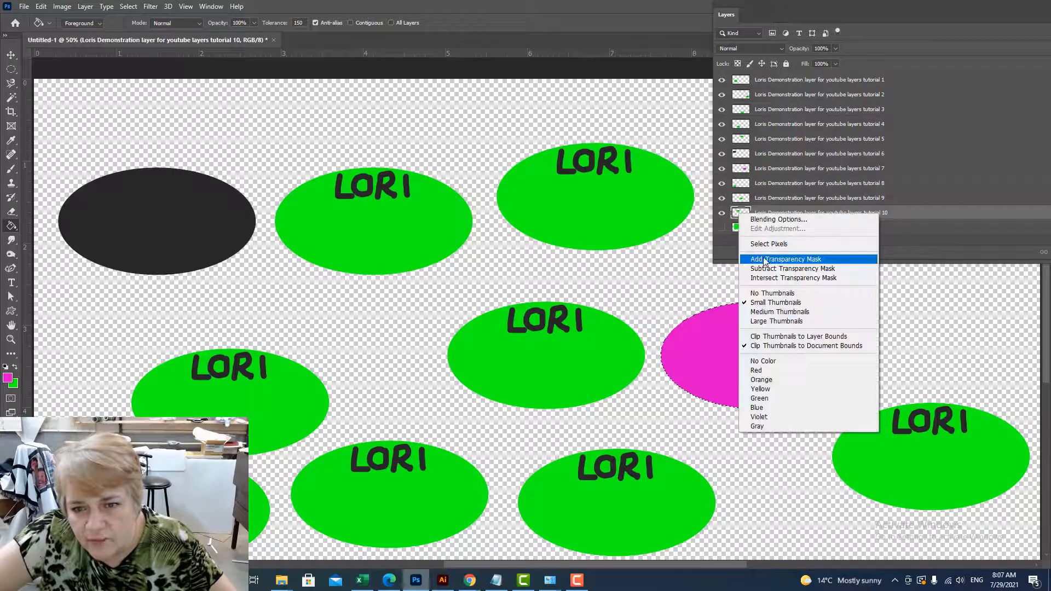
pyautogui.click(769, 244)
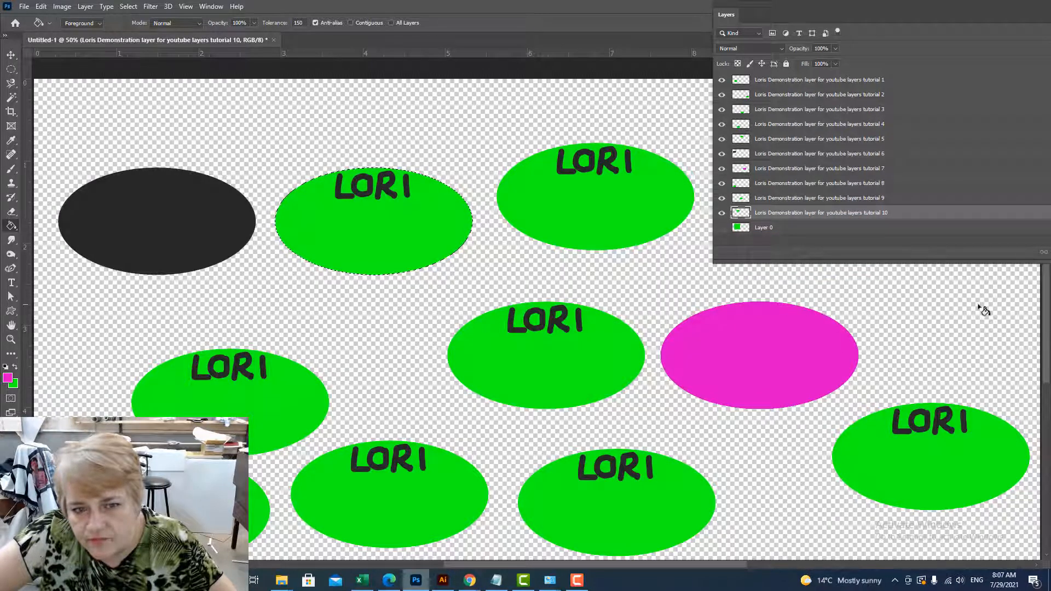
pyautogui.moveTo(898, 18); pyautogui.dragTo(862, 4)
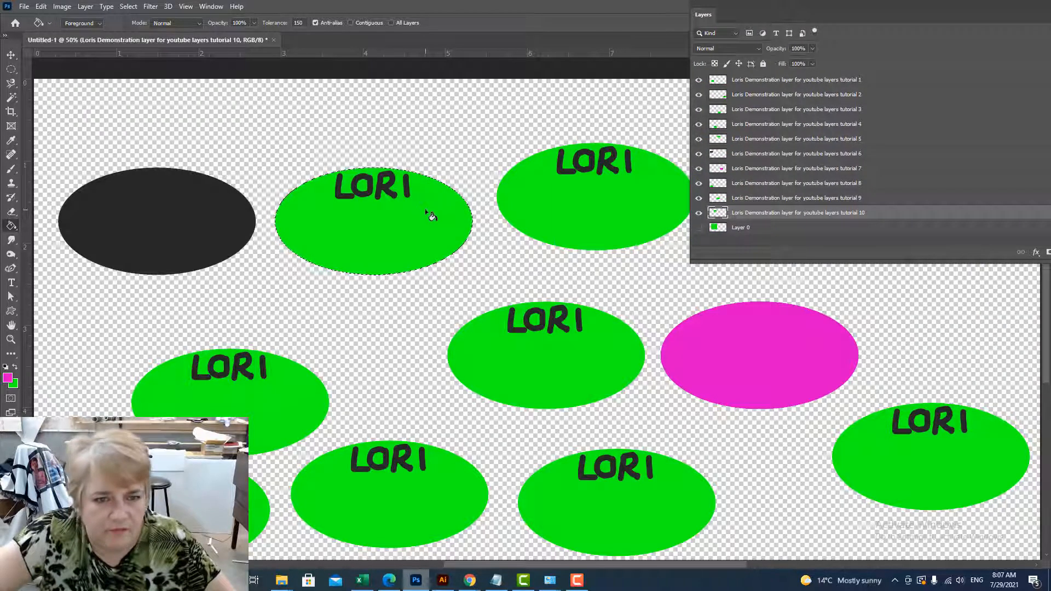
pyautogui.press('Delete')
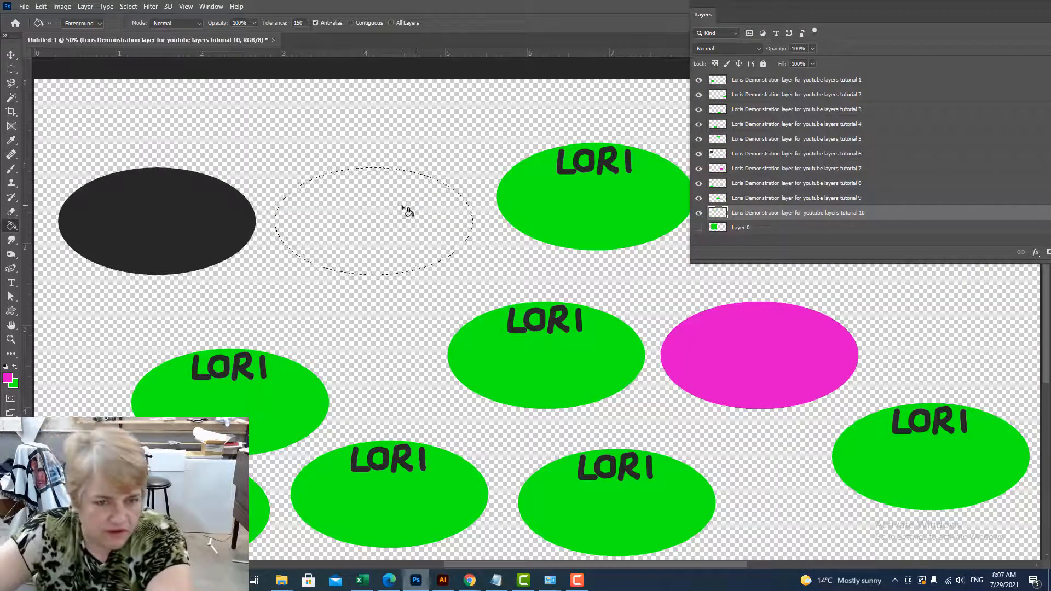
# Step: Set the foreground colour to blue 0913df and fill the emptied oval selection on layer 10 with the Paint Bucket
pyautogui.click(8, 379)
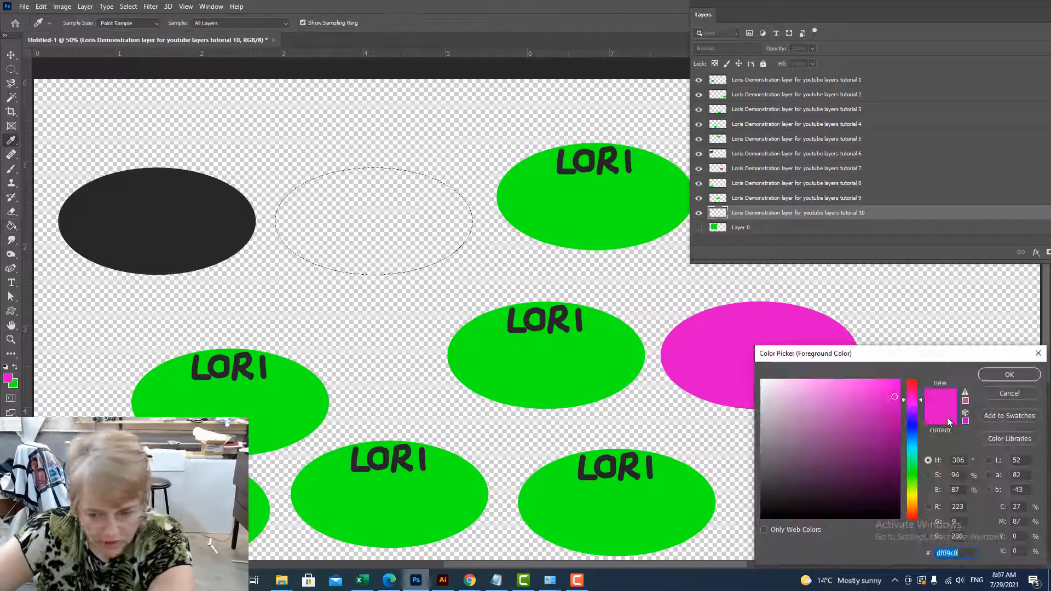
pyautogui.click(915, 426)
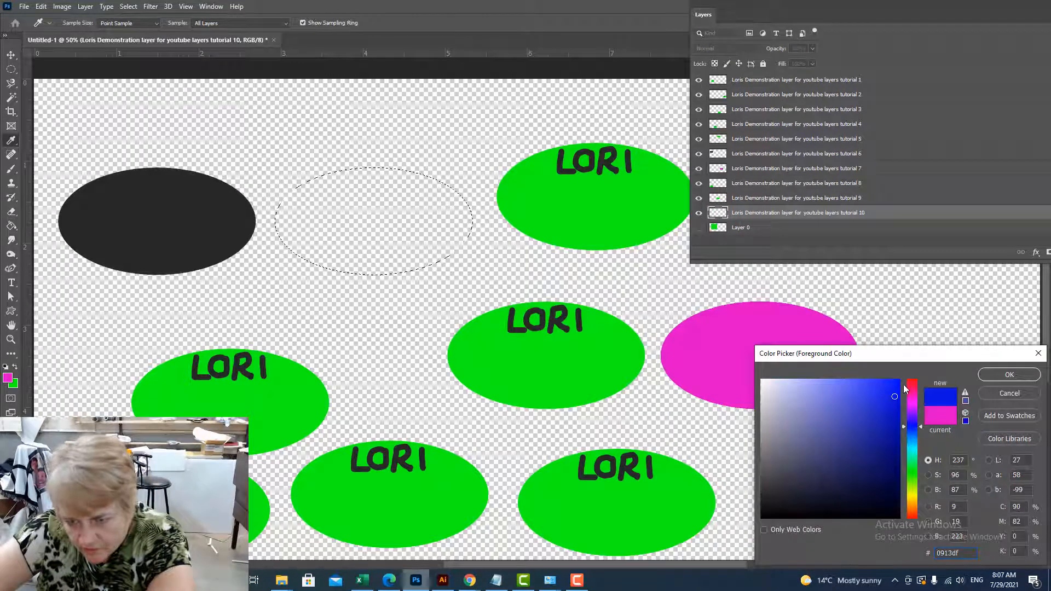
pyautogui.click(1010, 375)
pyautogui.press('g')
pyautogui.click(388, 221)
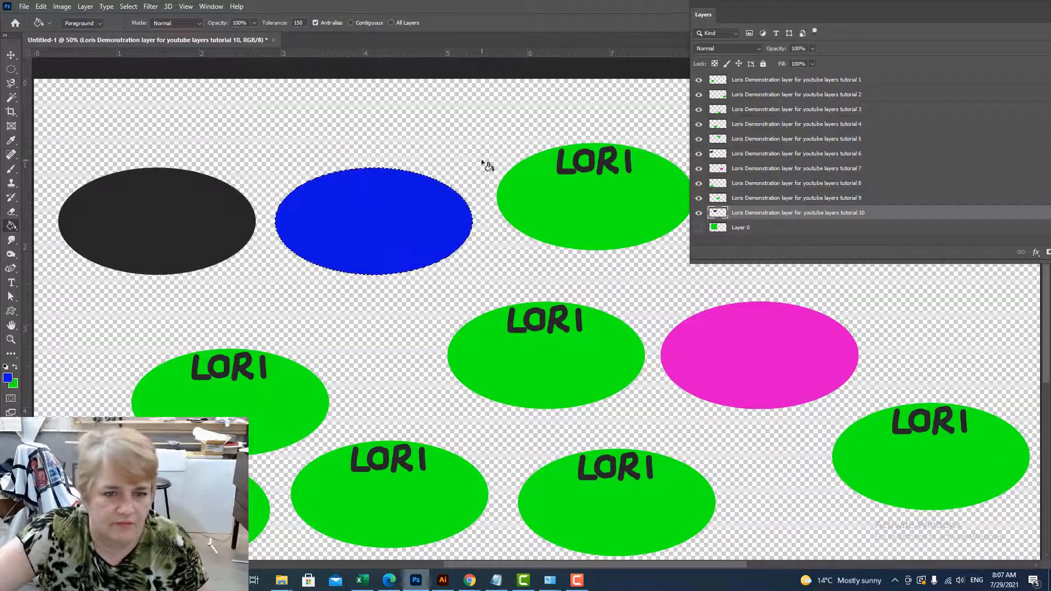
# Step: Select the pixels of demonstration layer 8, delete its artwork and fill the oval with orange df9109
pyautogui.click(718, 185)
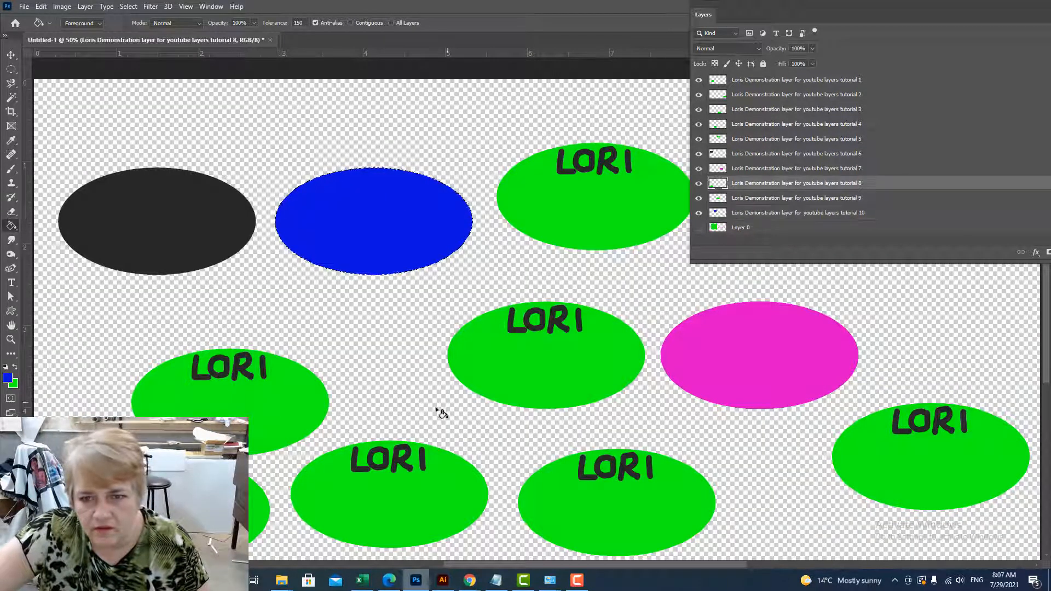
pyautogui.rightClick(716, 187)
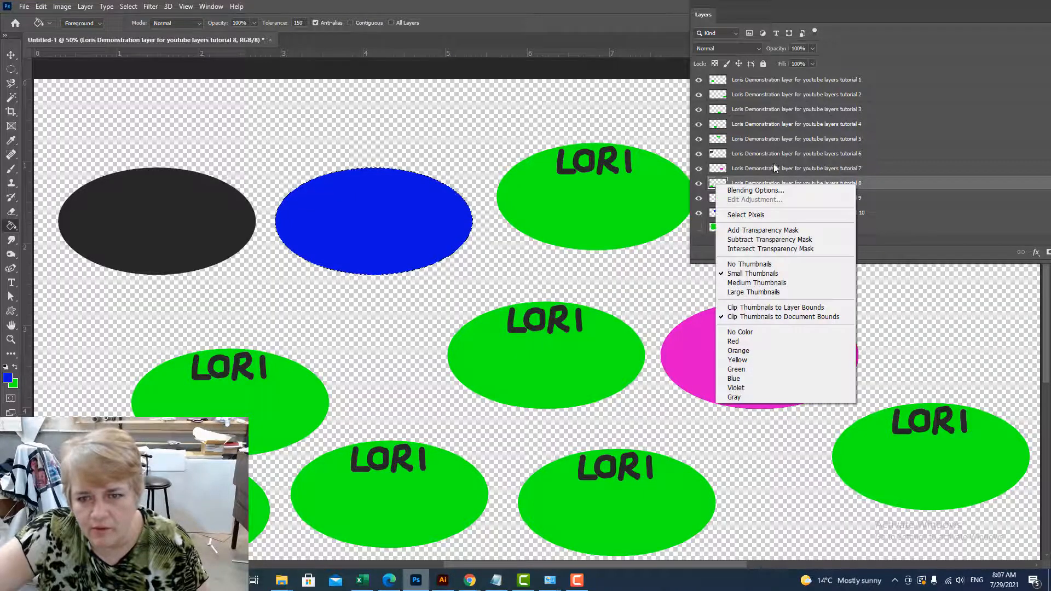
pyautogui.click(756, 216)
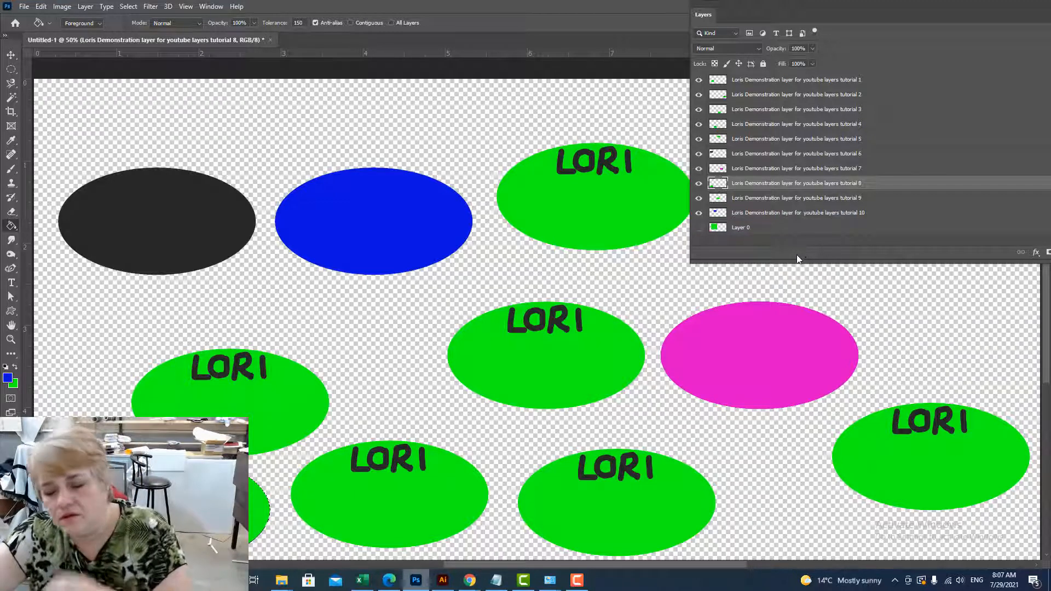
pyautogui.click(10, 376)
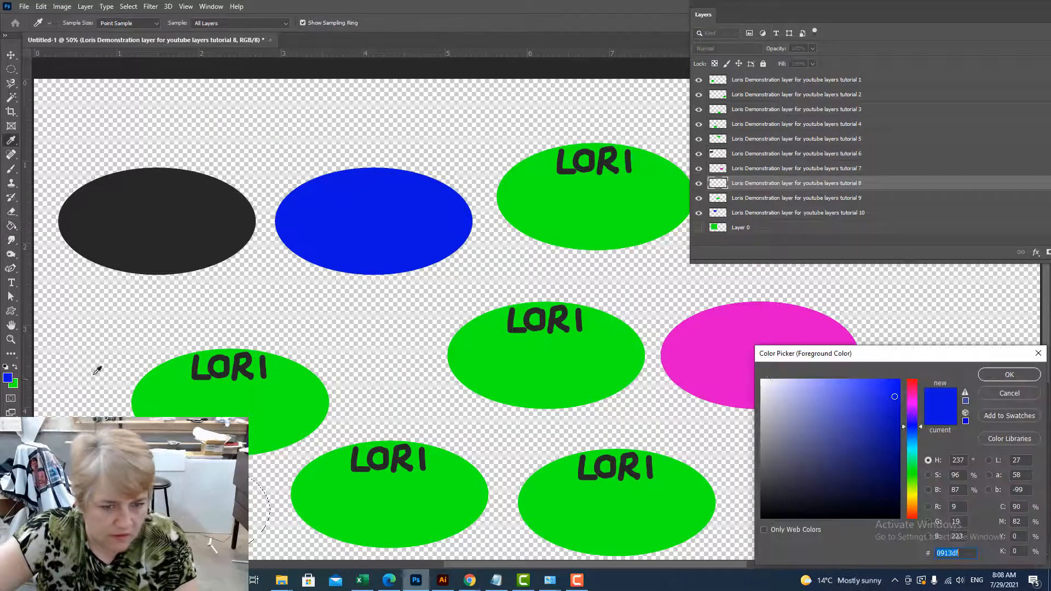
pyautogui.click(915, 484)
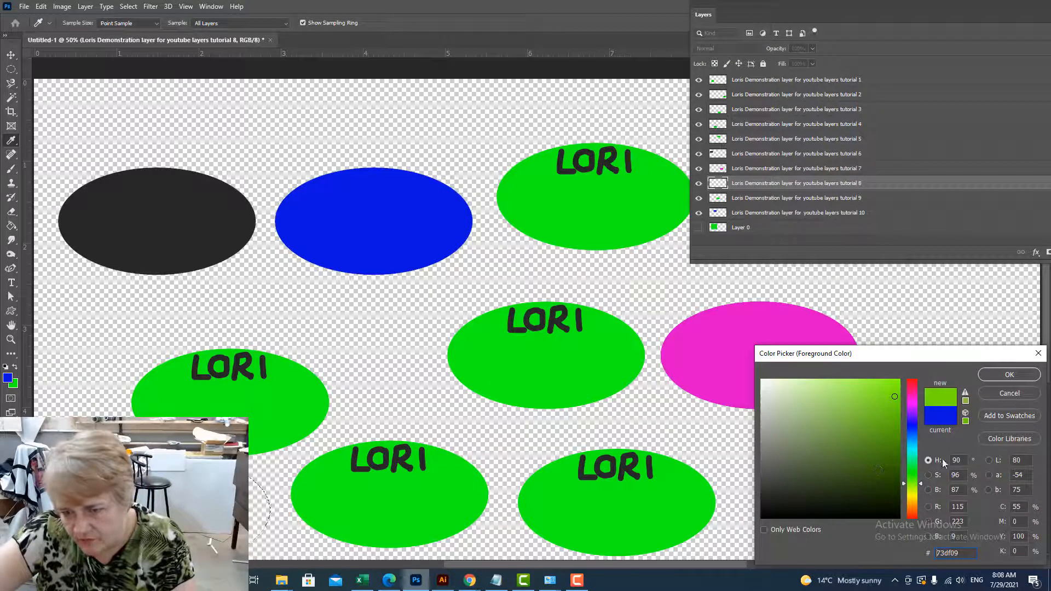
pyautogui.click(912, 503)
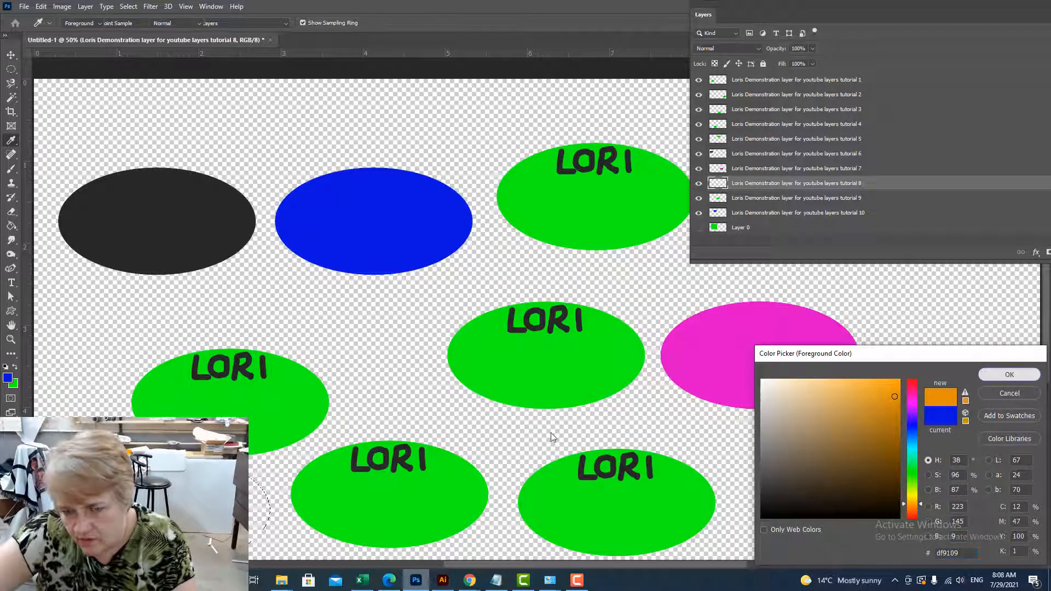
pyautogui.click(1005, 374)
pyautogui.click(259, 503)
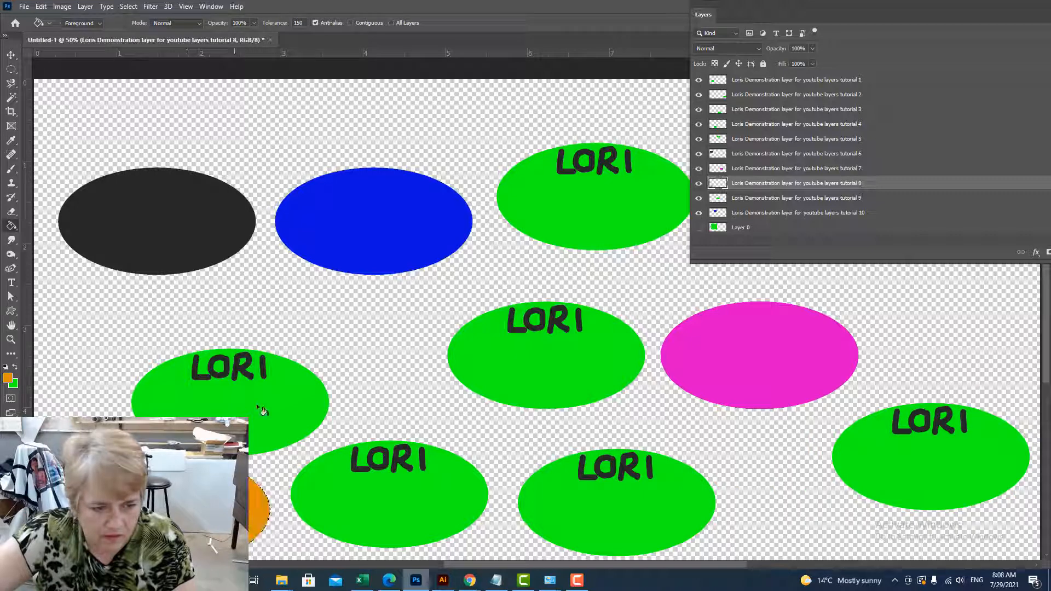
# Step: Select the pixels of demonstration layer 1 and replace its lettered green artwork with a solid red df0931 fill
pyautogui.click(720, 213)
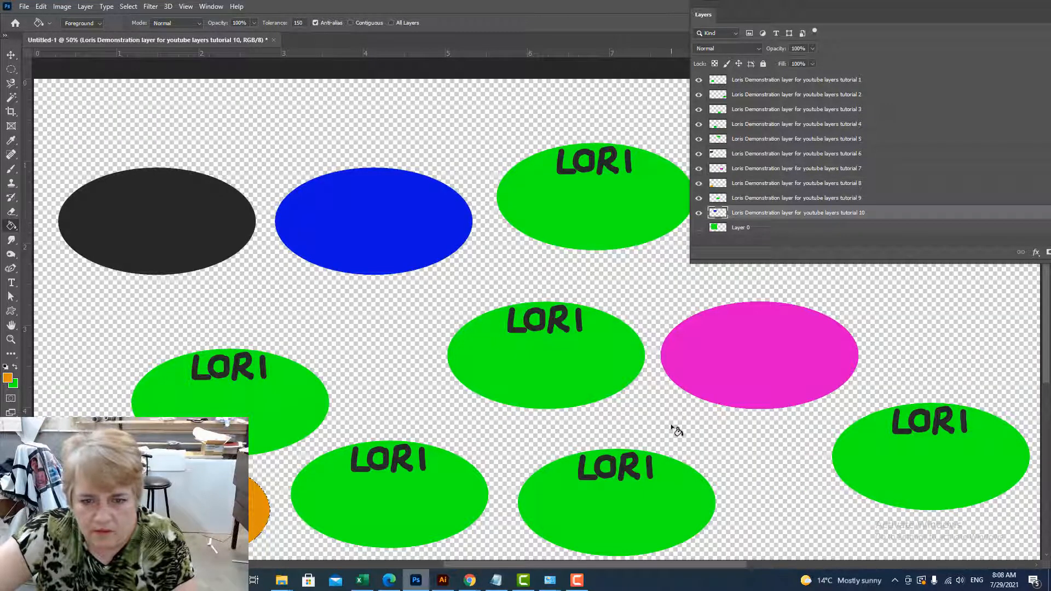
pyautogui.click(720, 82)
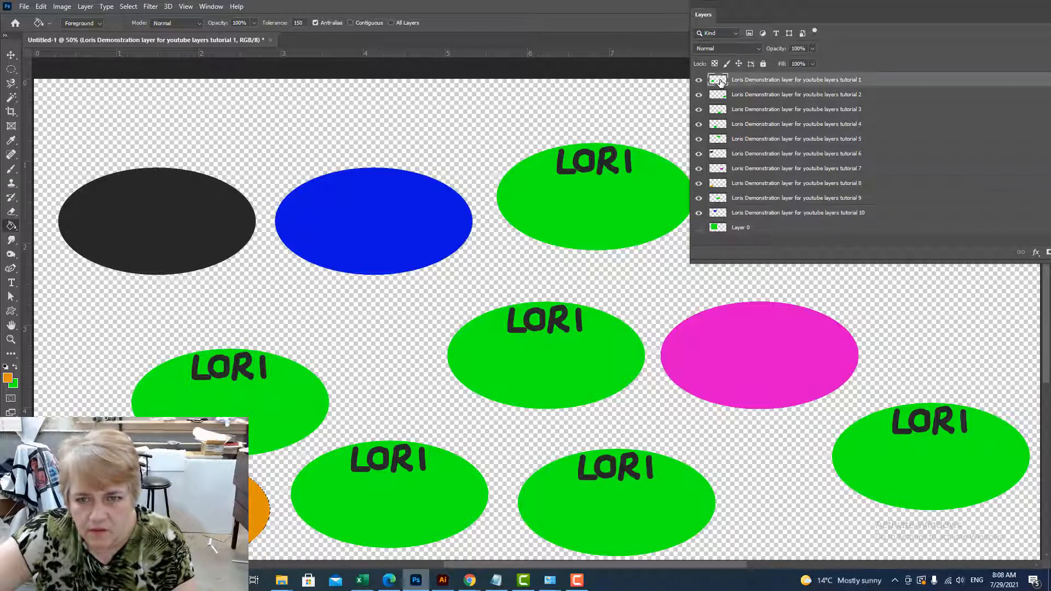
pyautogui.rightClick(721, 83)
pyautogui.click(737, 117)
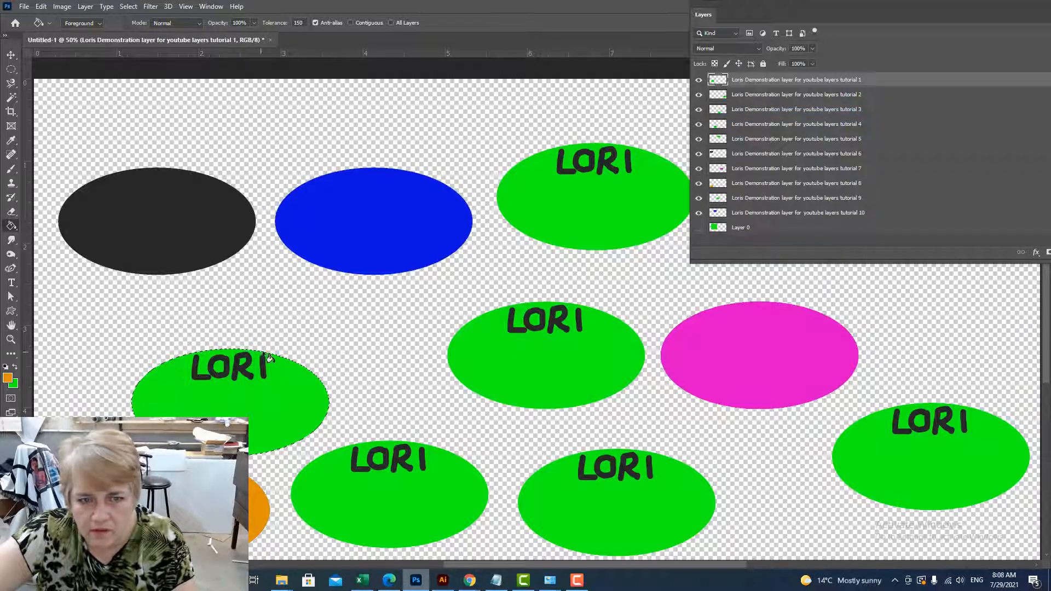
pyautogui.press('Delete')
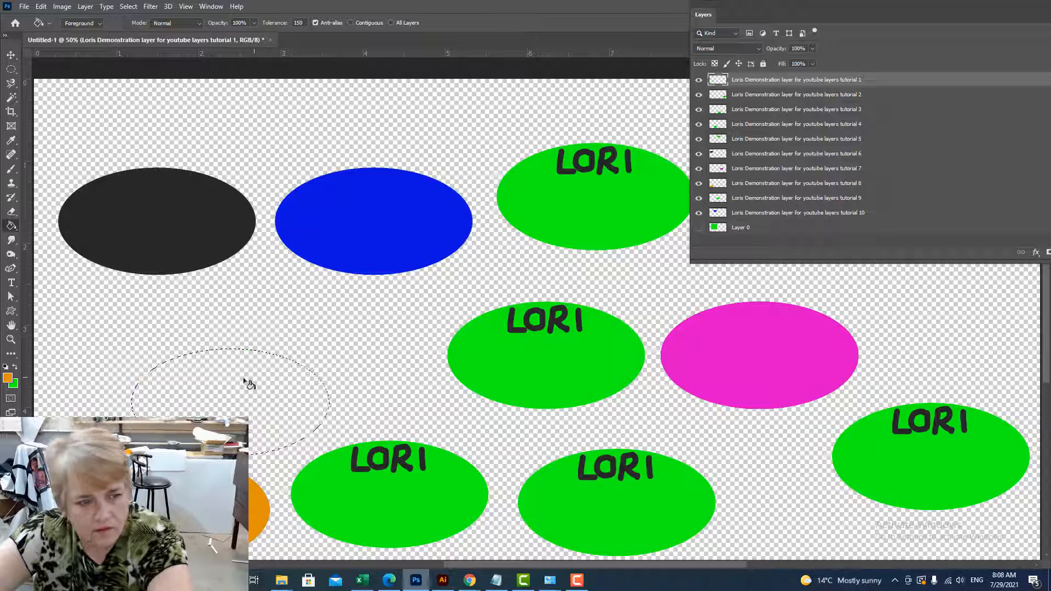
pyautogui.click(7, 378)
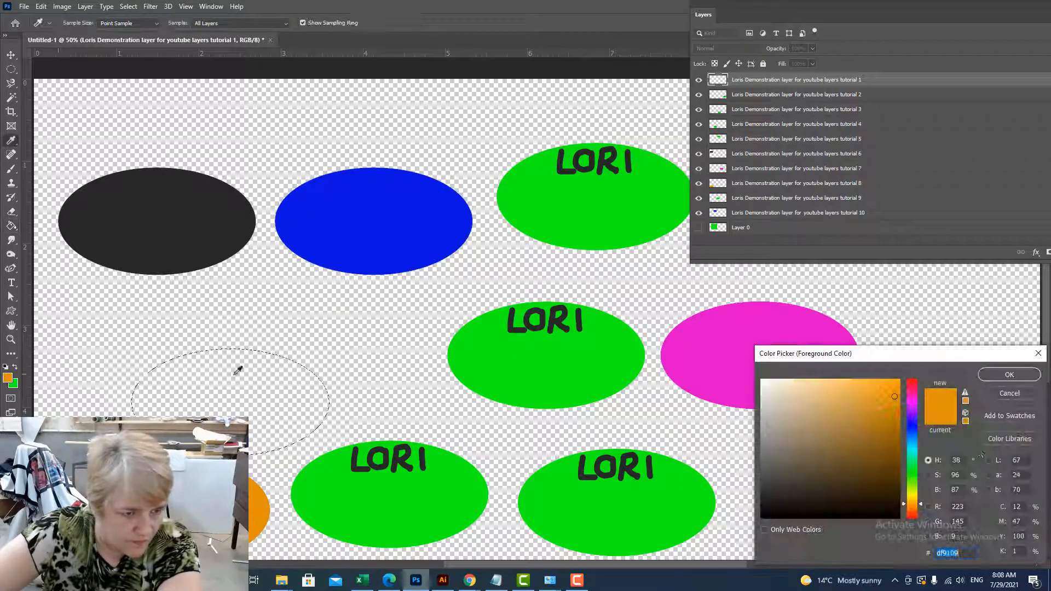
pyautogui.click(913, 402)
pyautogui.click(912, 386)
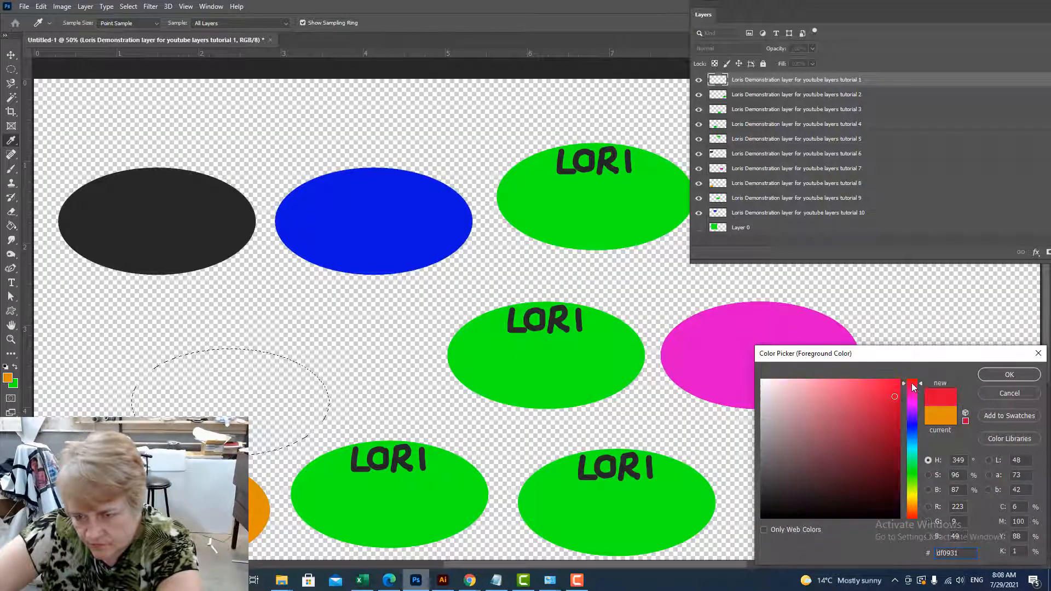
pyautogui.click(1010, 375)
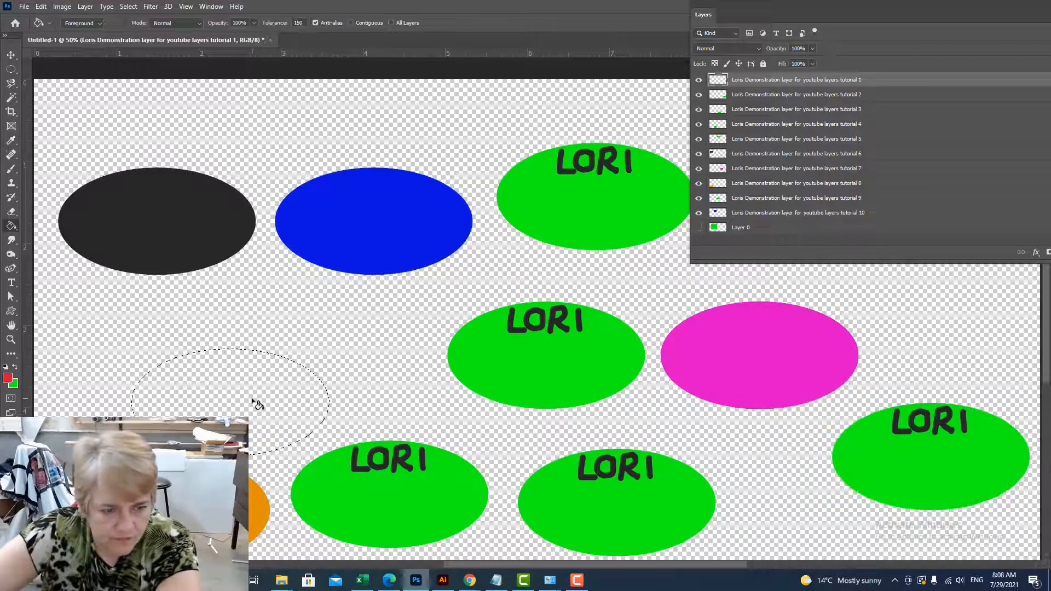
pyautogui.click(257, 404)
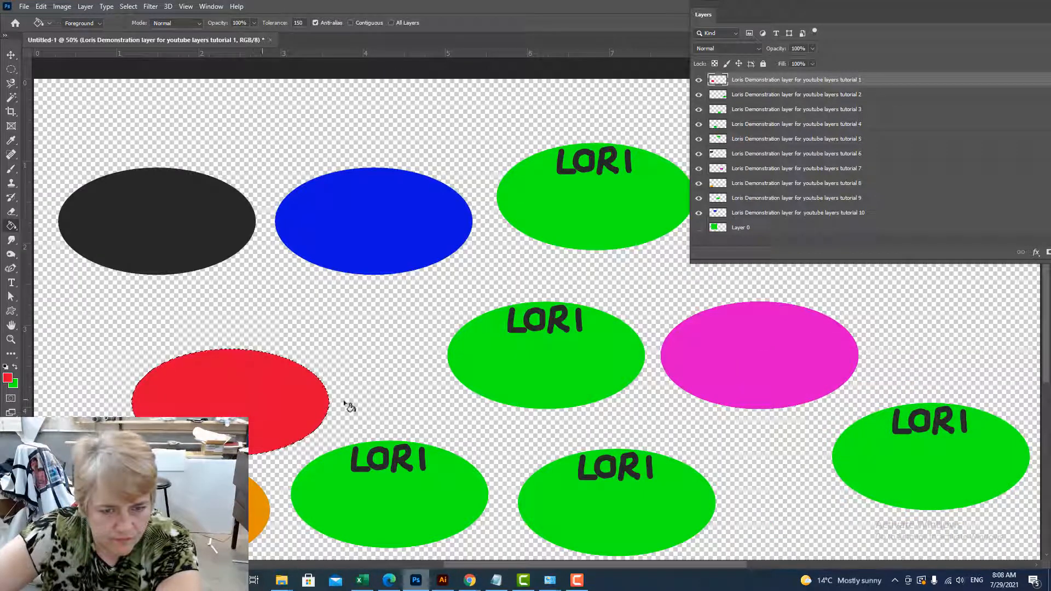
# Step: Select the pixels of demonstration layer 2 and replace its lettered green artwork with a solid cyan 09dfd2 fill
pyautogui.click(718, 95)
pyautogui.rightClick(718, 97)
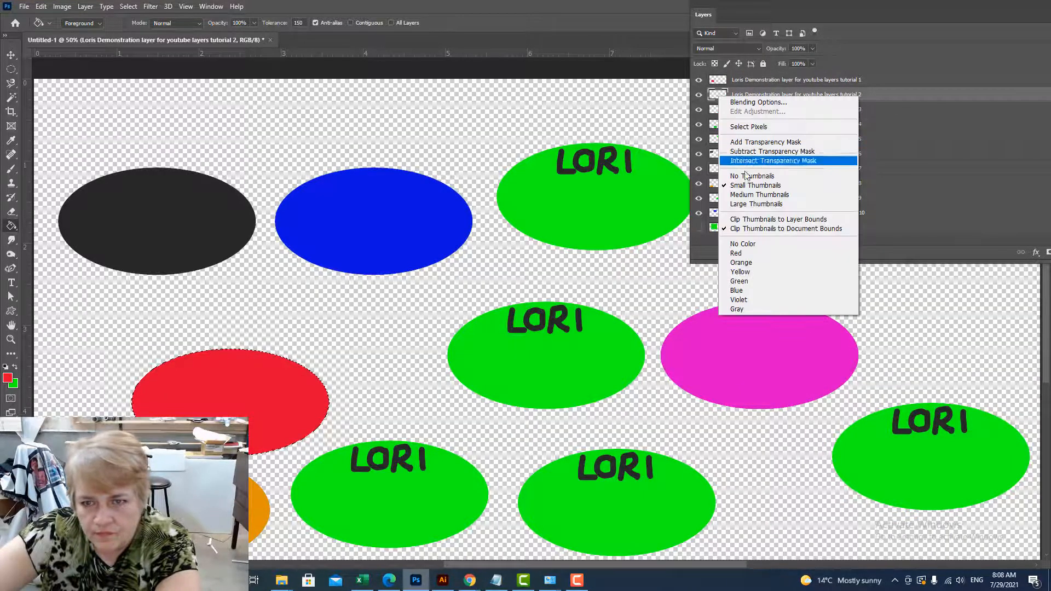
pyautogui.click(749, 127)
pyautogui.press('Delete')
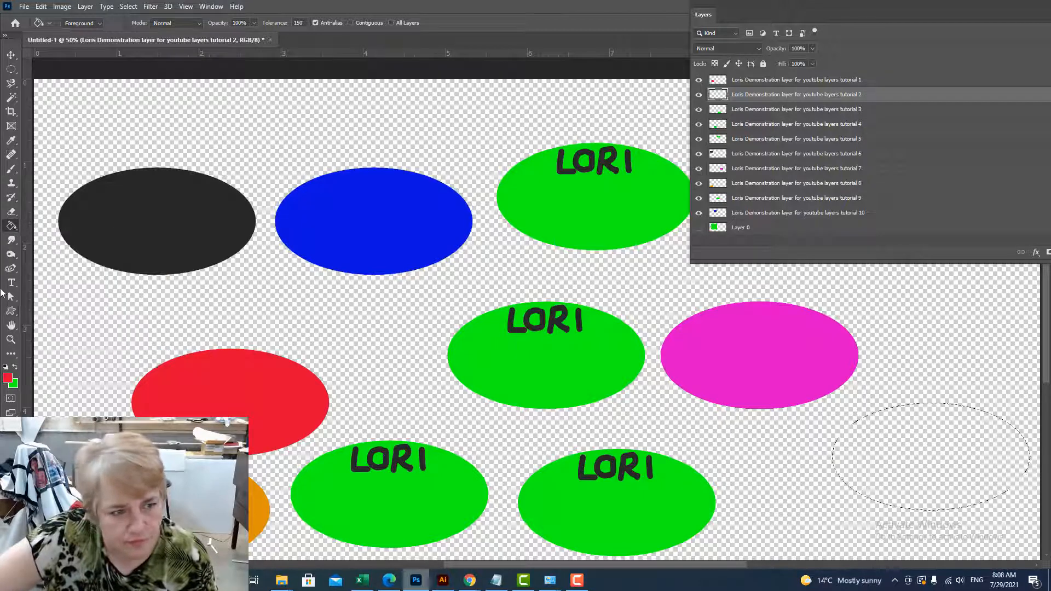
pyautogui.click(8, 378)
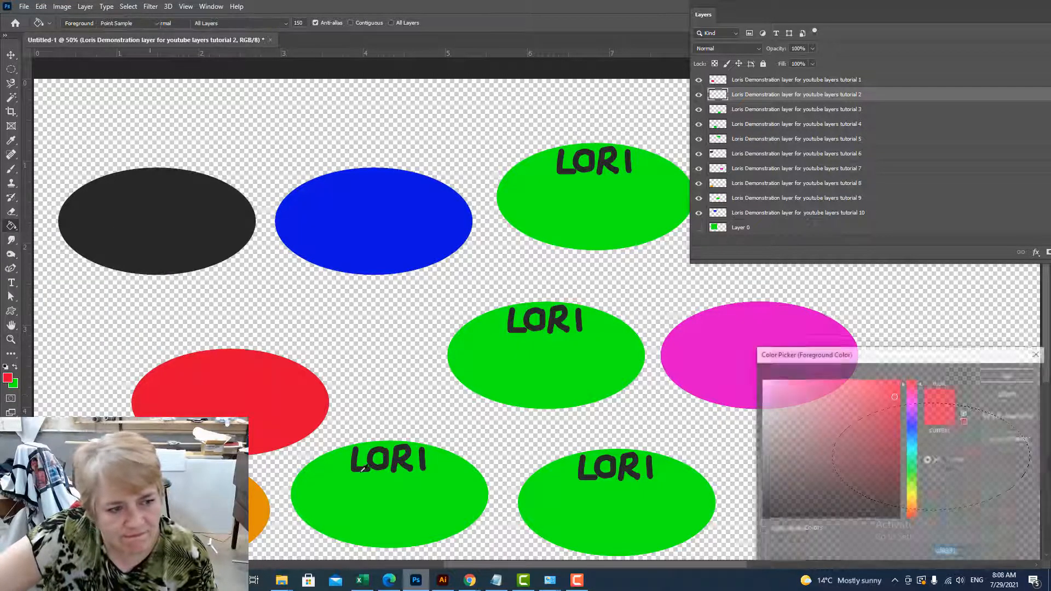
pyautogui.click(912, 450)
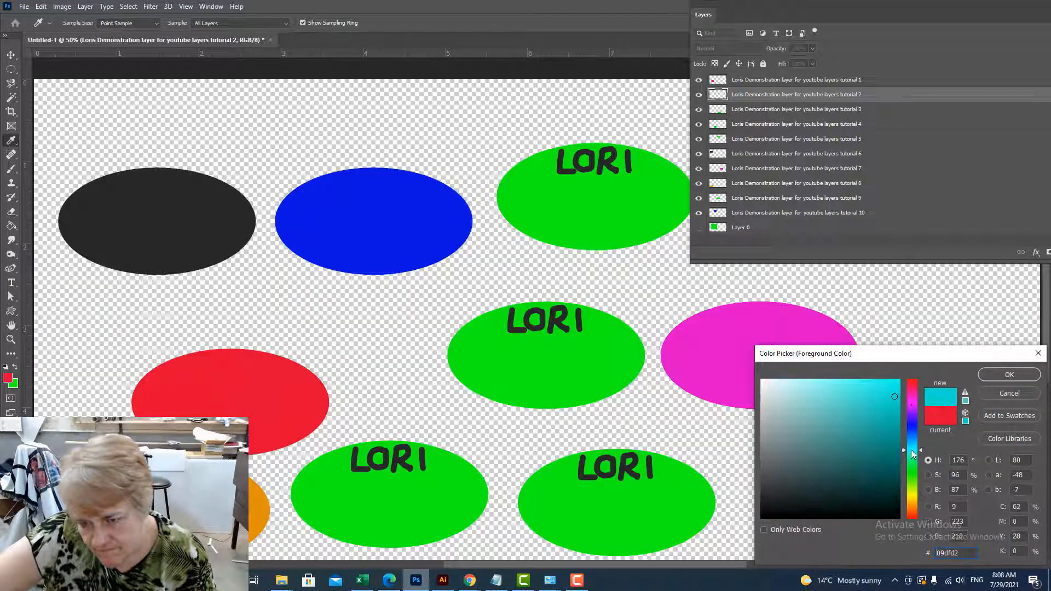
pyautogui.click(986, 376)
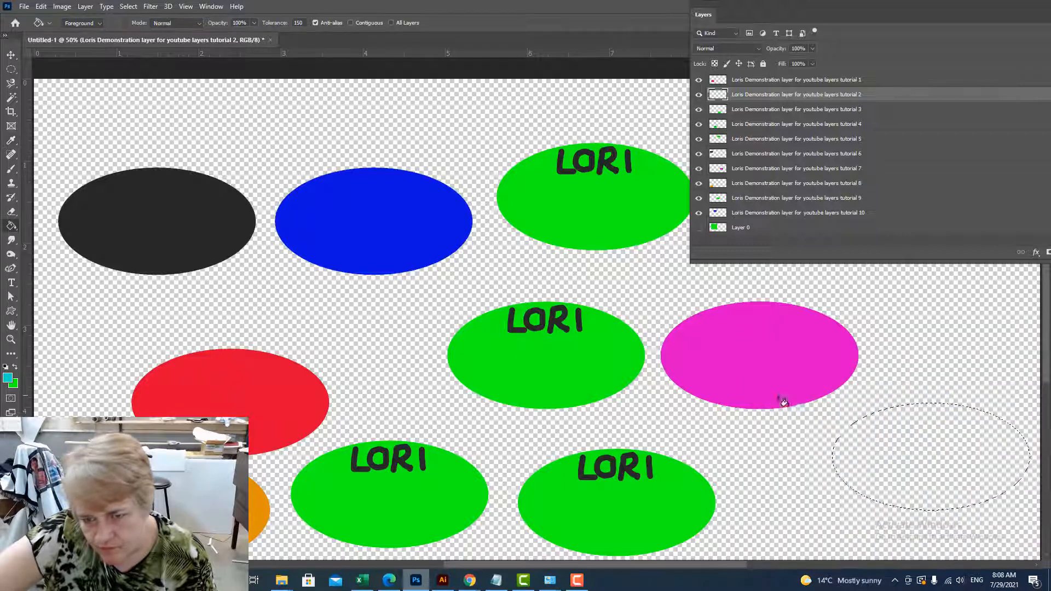
pyautogui.click(903, 442)
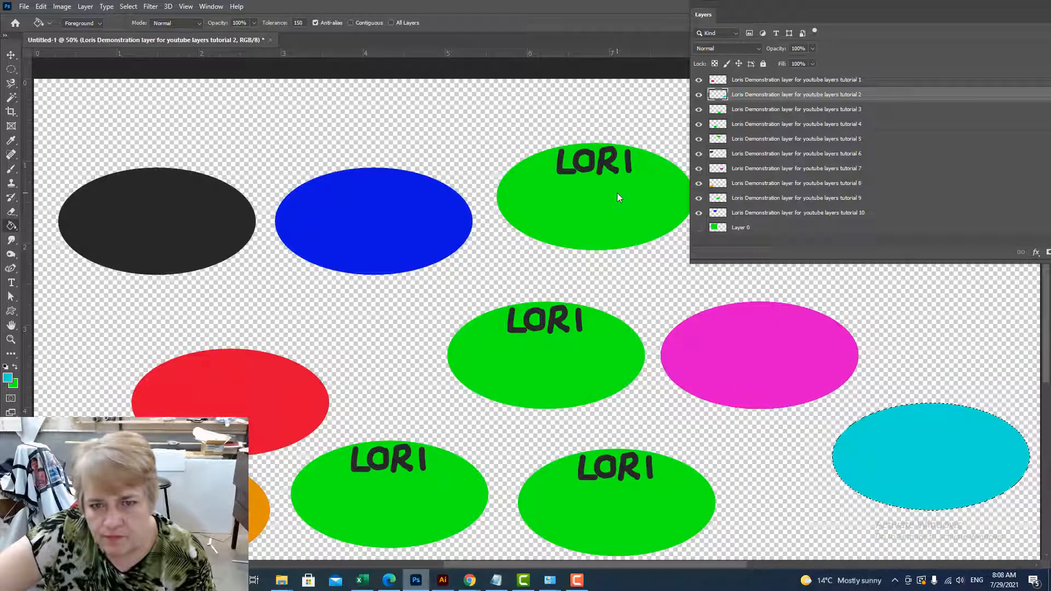
# Step: Select the pixels of demonstration layer 9 and replace its lettered green artwork with a solid dark teal 123432 fill
pyautogui.rightClick(718, 198)
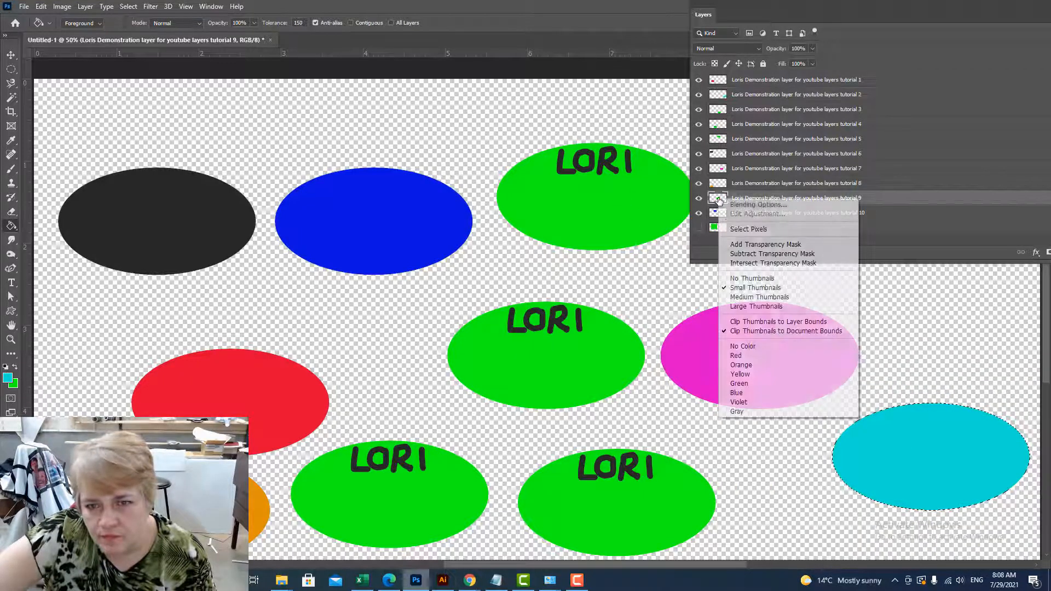
pyautogui.click(748, 229)
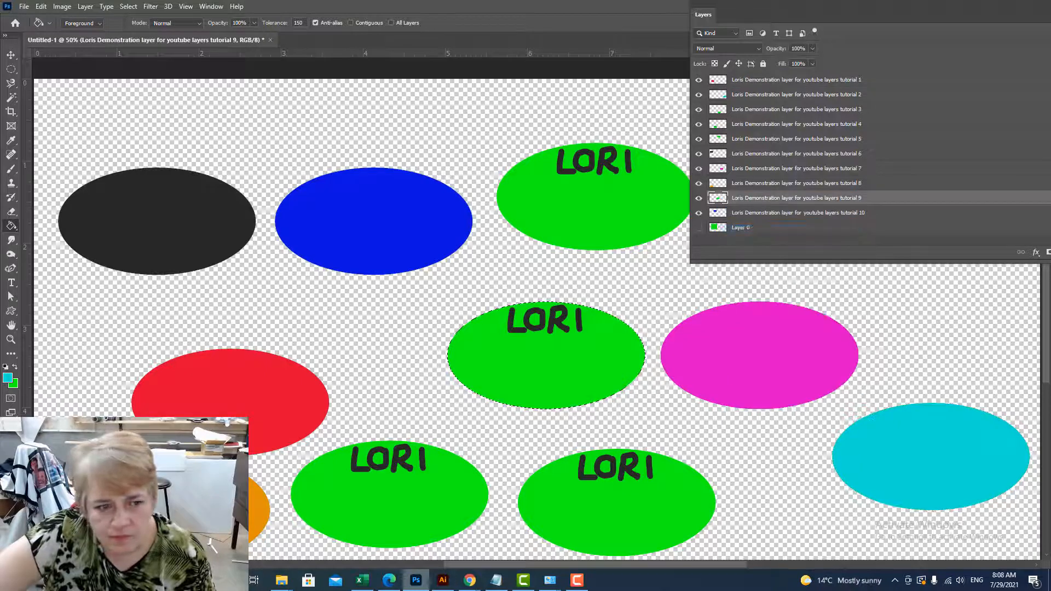
pyautogui.click(12, 378)
pyautogui.click(853, 490)
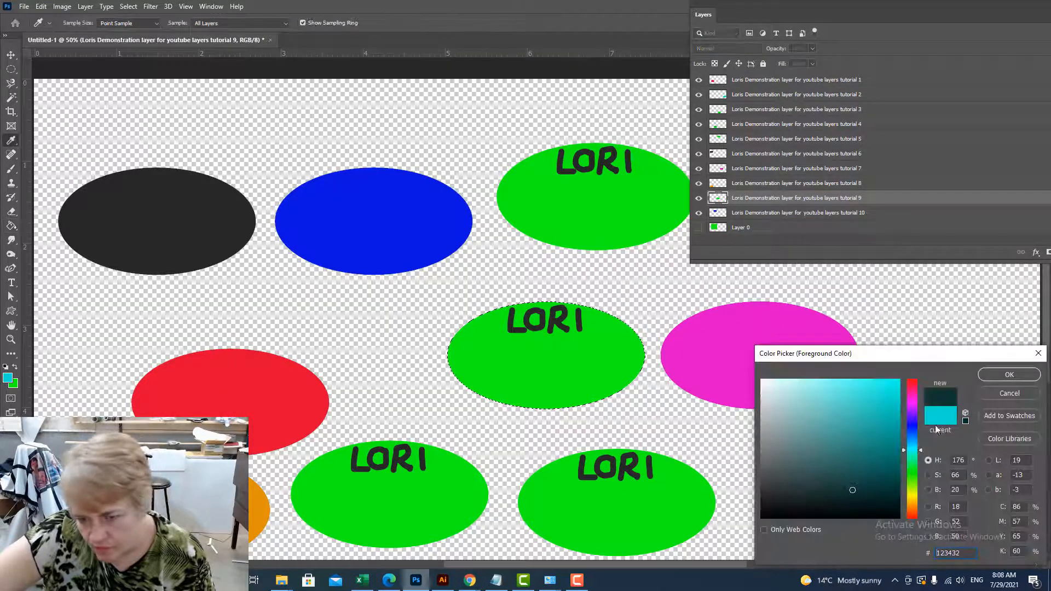
pyautogui.click(1009, 376)
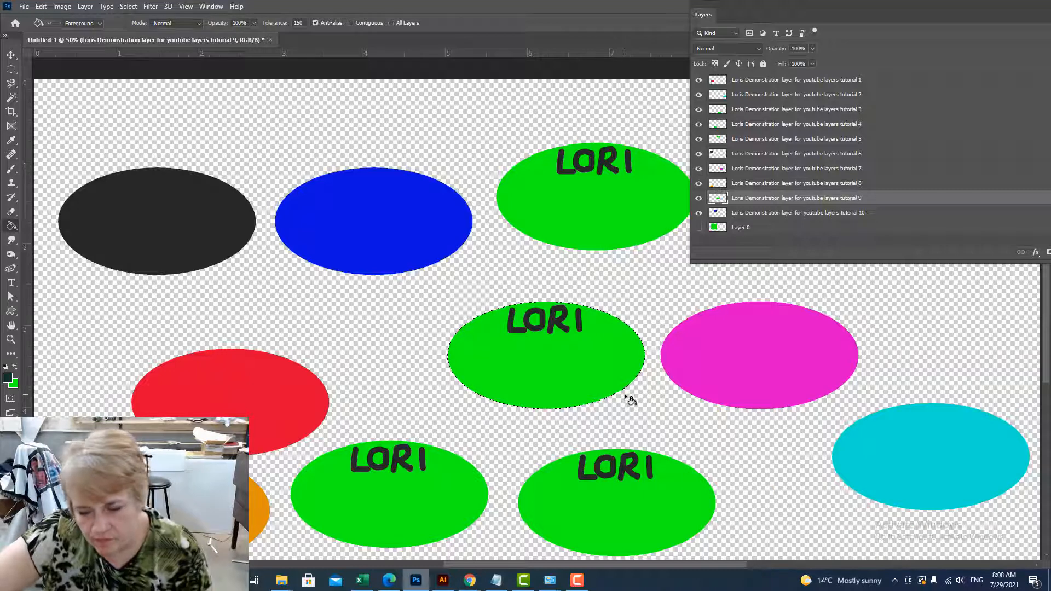
pyautogui.press('Delete')
pyautogui.click(596, 390)
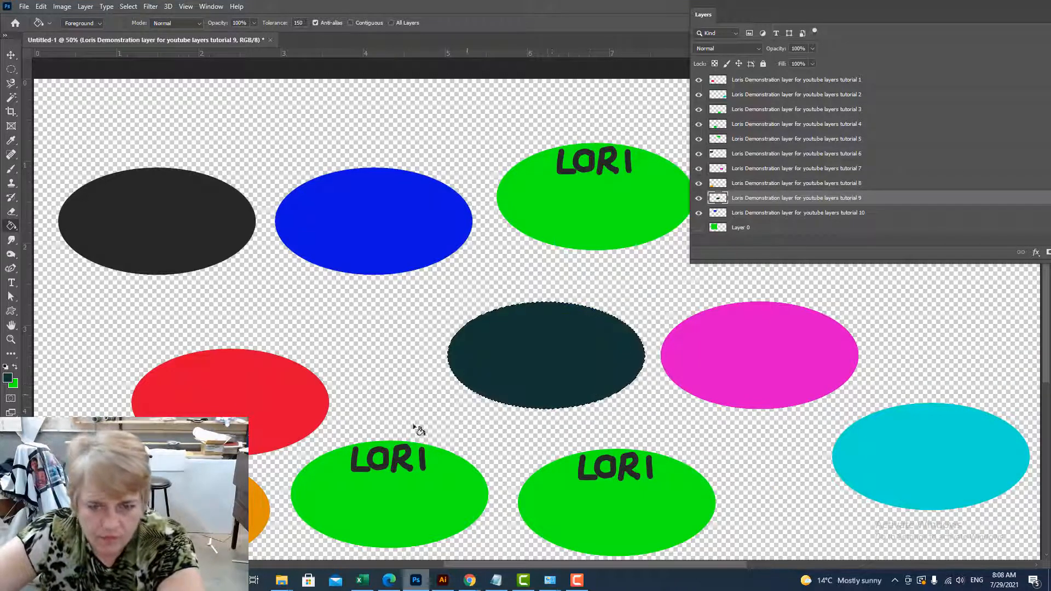
# Step: Load the pixels of demonstration layer 4 as a selection and delete its lettered green oval artwork
pyautogui.rightClick(718, 124)
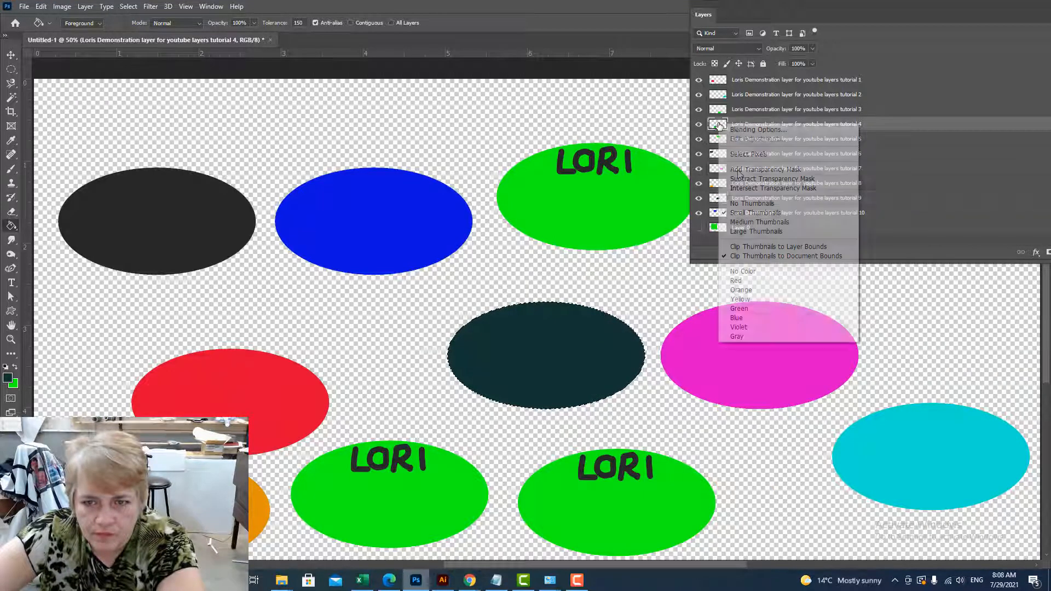
pyautogui.click(749, 153)
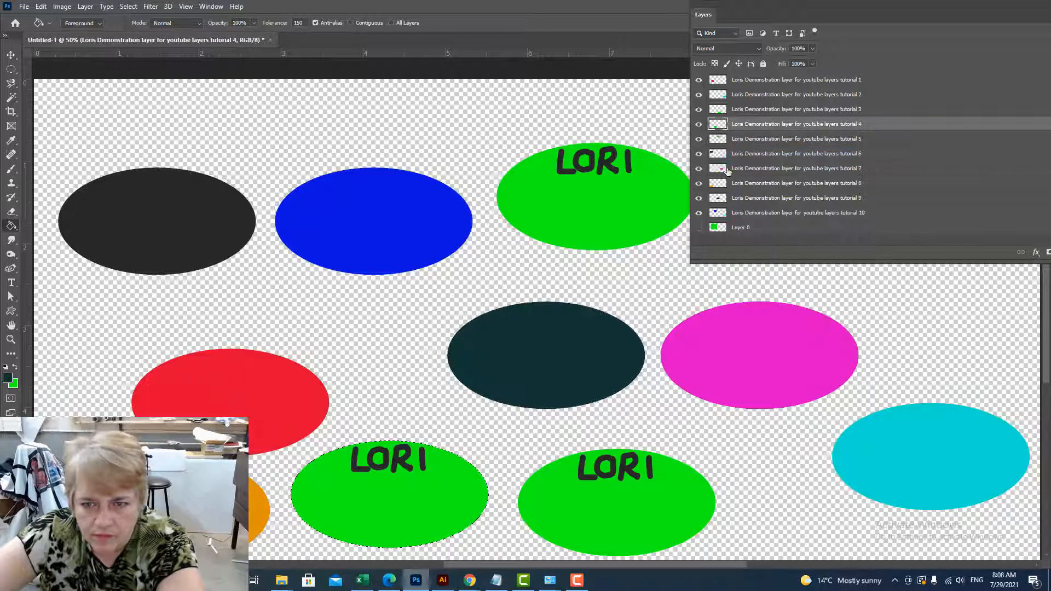
pyautogui.press('Delete')
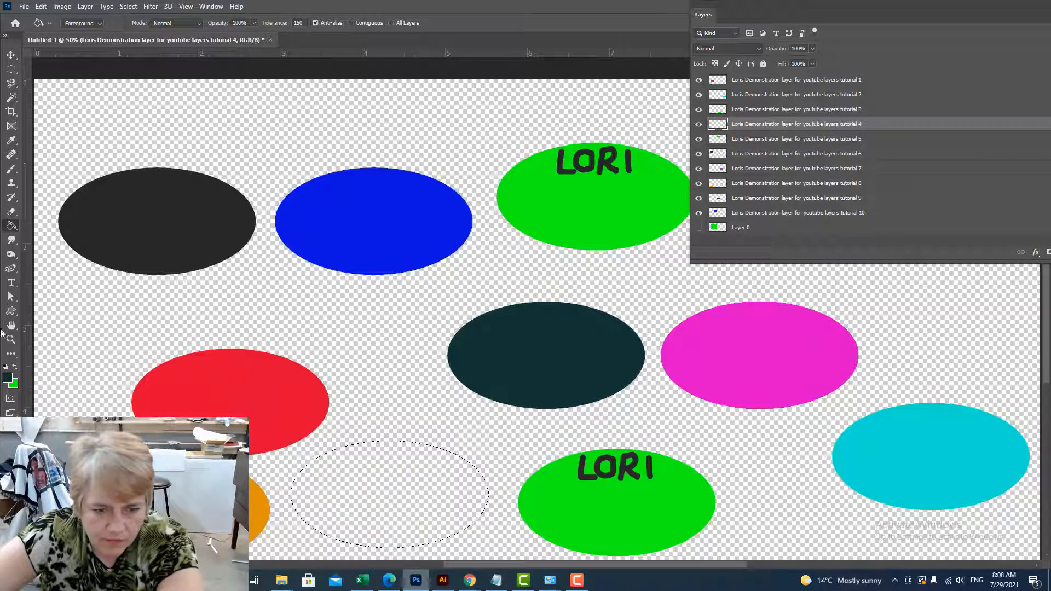
# Step: Fill the empty oval selection on demonstration layer 4 with solid dark purple 41034a
pyautogui.click(8, 379)
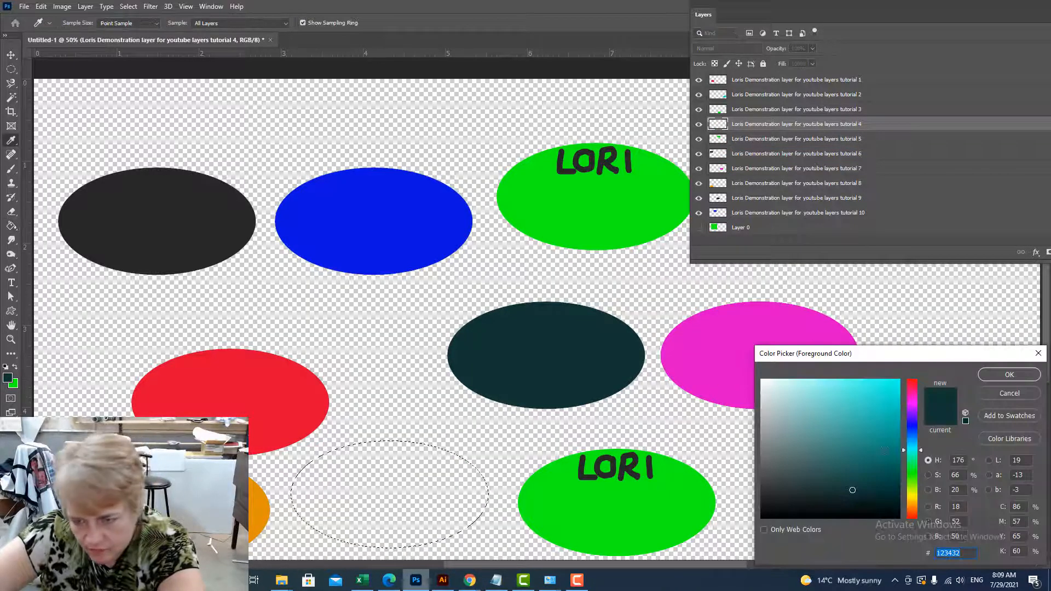
pyautogui.click(913, 408)
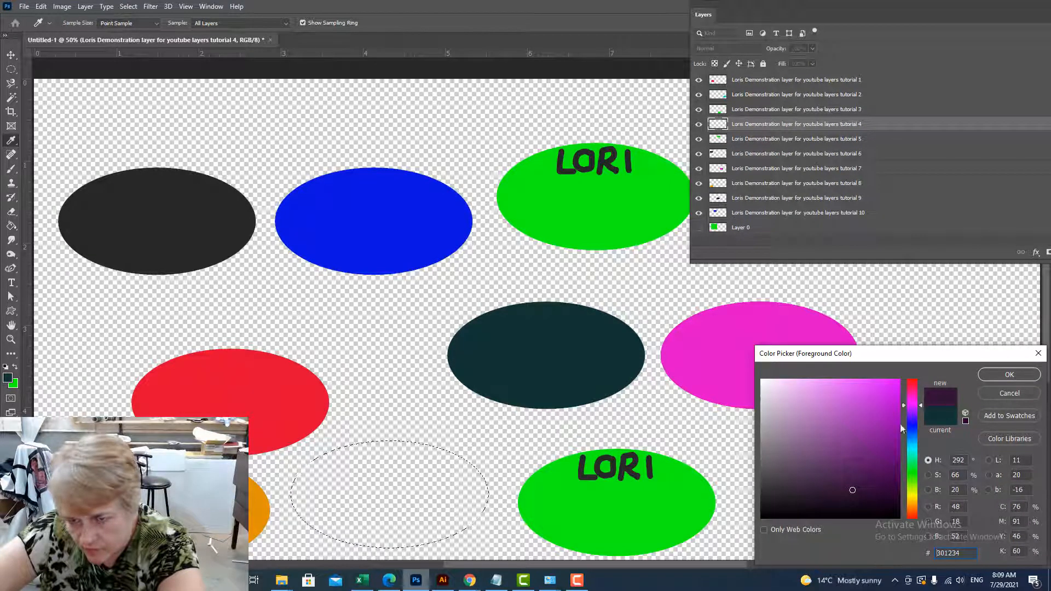
pyautogui.click(893, 481)
pyautogui.click(1009, 375)
pyautogui.press('g')
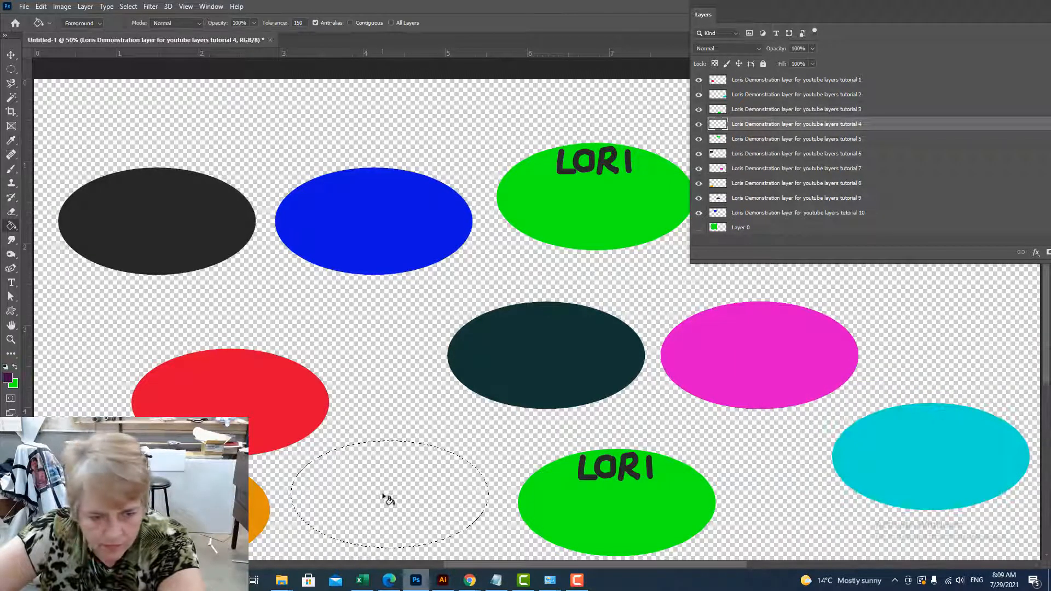
pyautogui.click(386, 498)
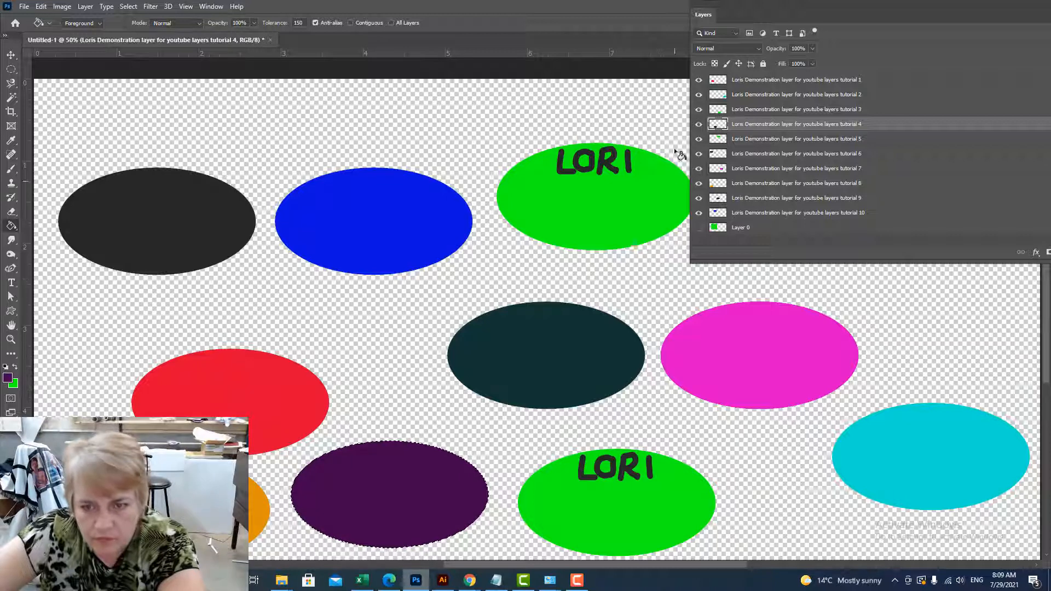
# Step: Select the pixels of demonstration layer 5 and replace its lettered green artwork with a solid dark green 21562b fill
pyautogui.click(720, 139)
pyautogui.rightClick(718, 139)
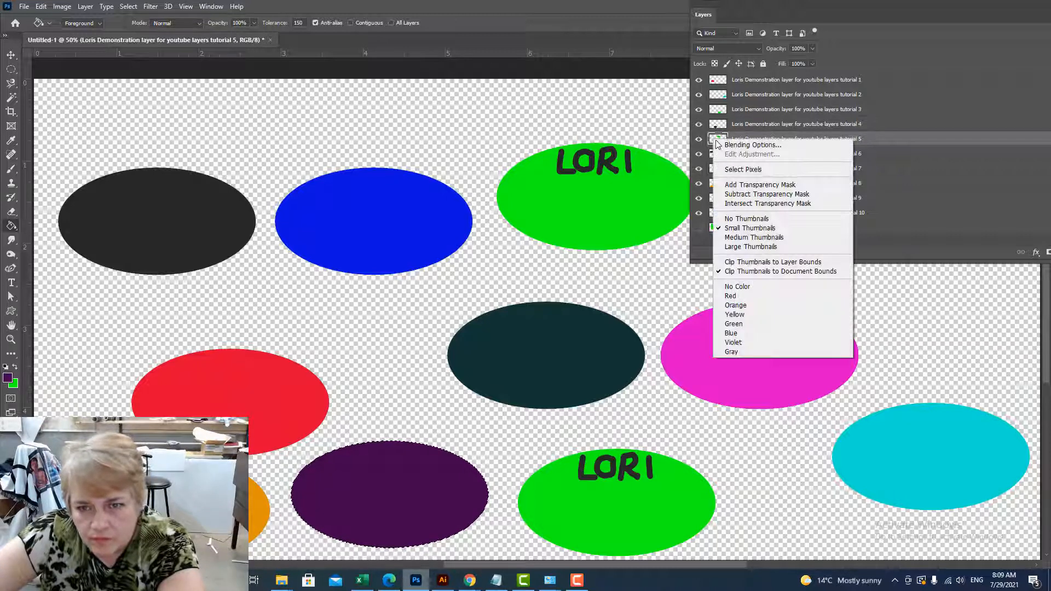
pyautogui.click(743, 170)
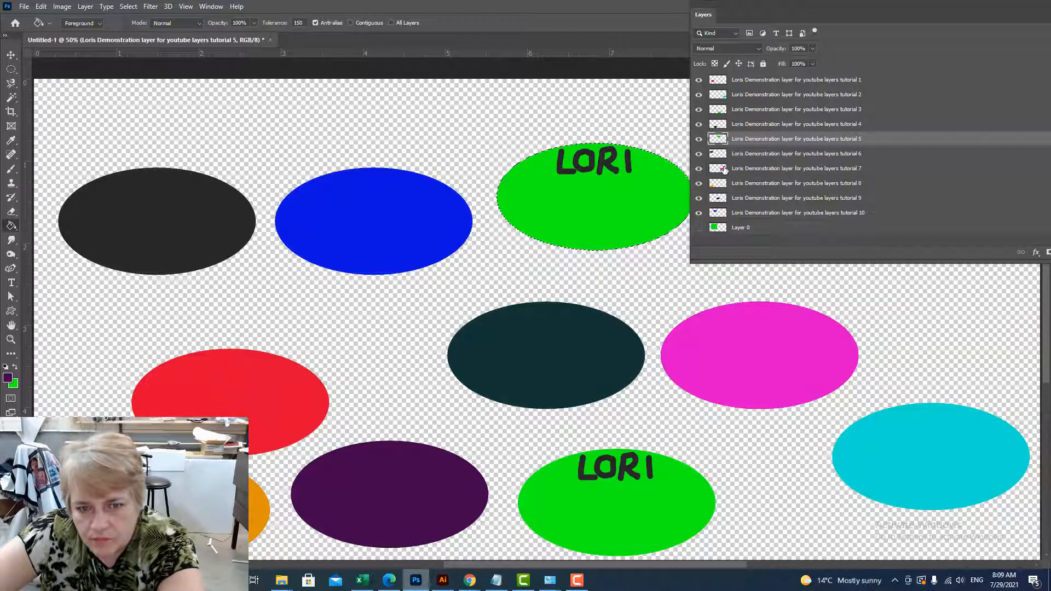
pyautogui.click(7, 377)
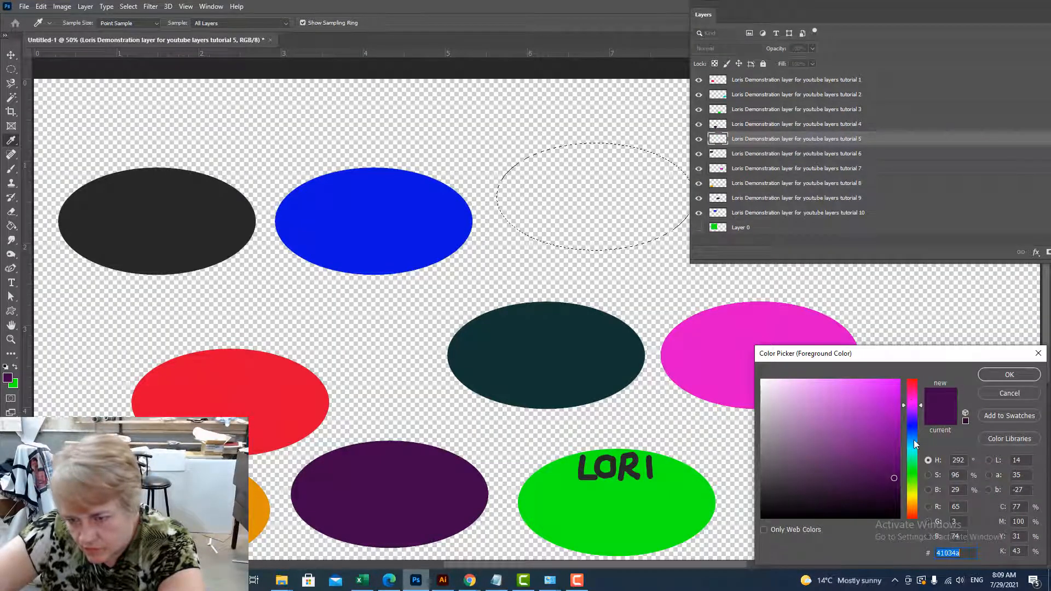
pyautogui.moveTo(906, 406); pyautogui.dragTo(912, 439)
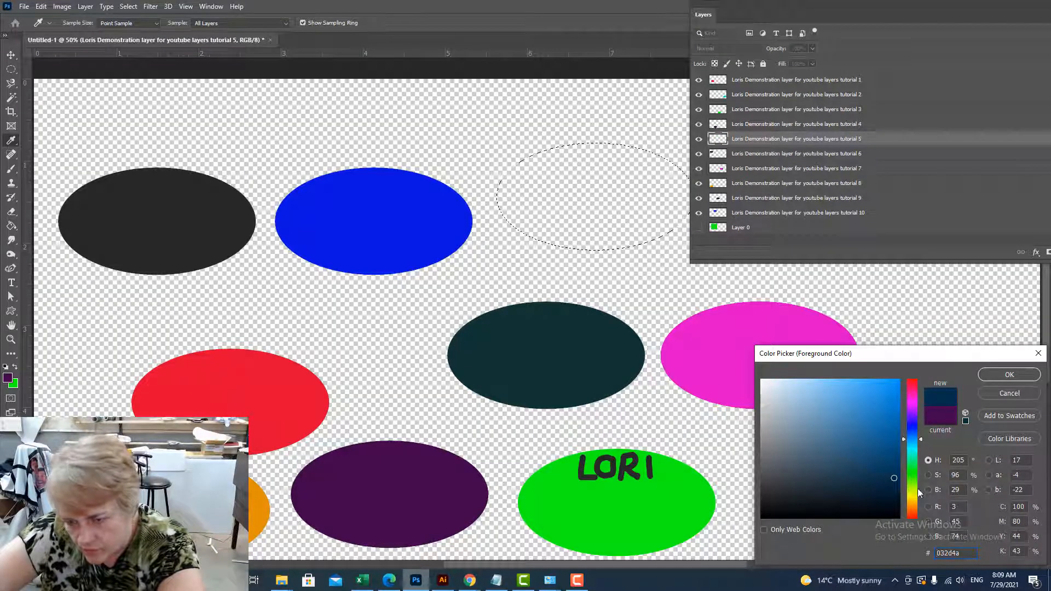
pyautogui.click(915, 512)
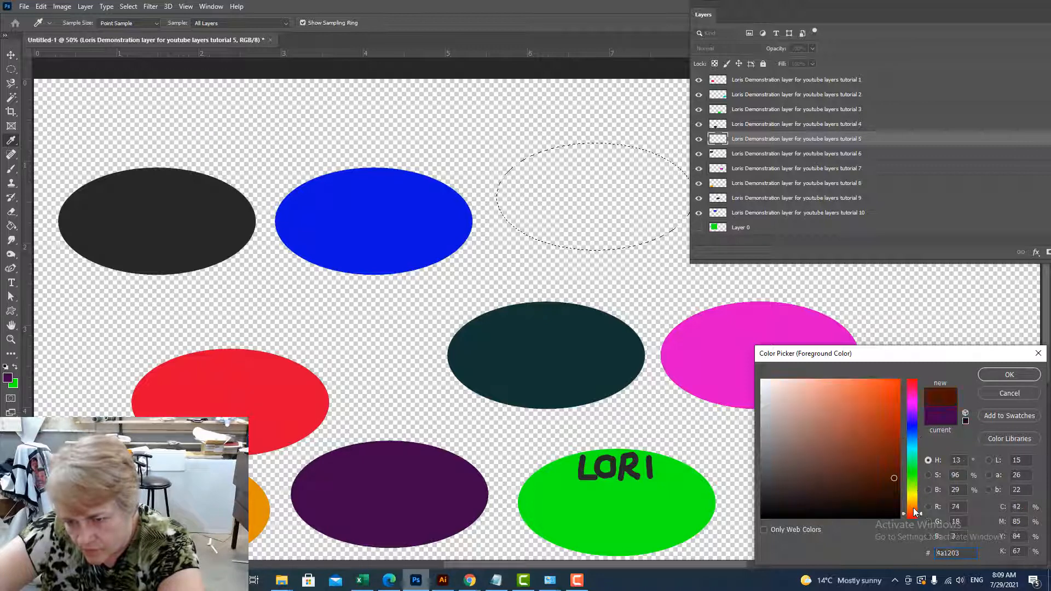
pyautogui.click(911, 469)
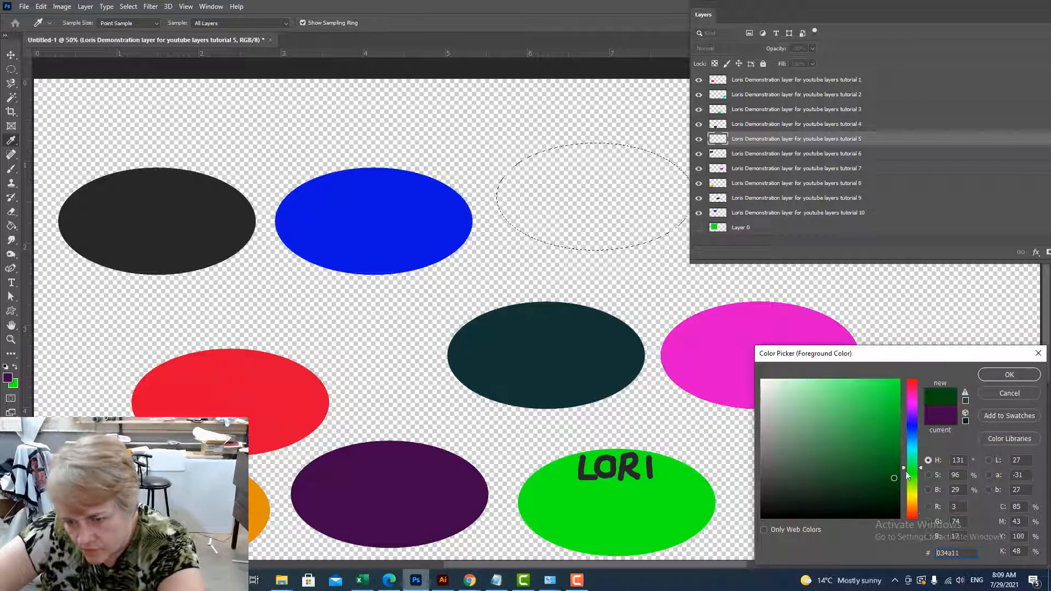
pyautogui.click(1009, 374)
pyautogui.press('g')
pyautogui.click(561, 202)
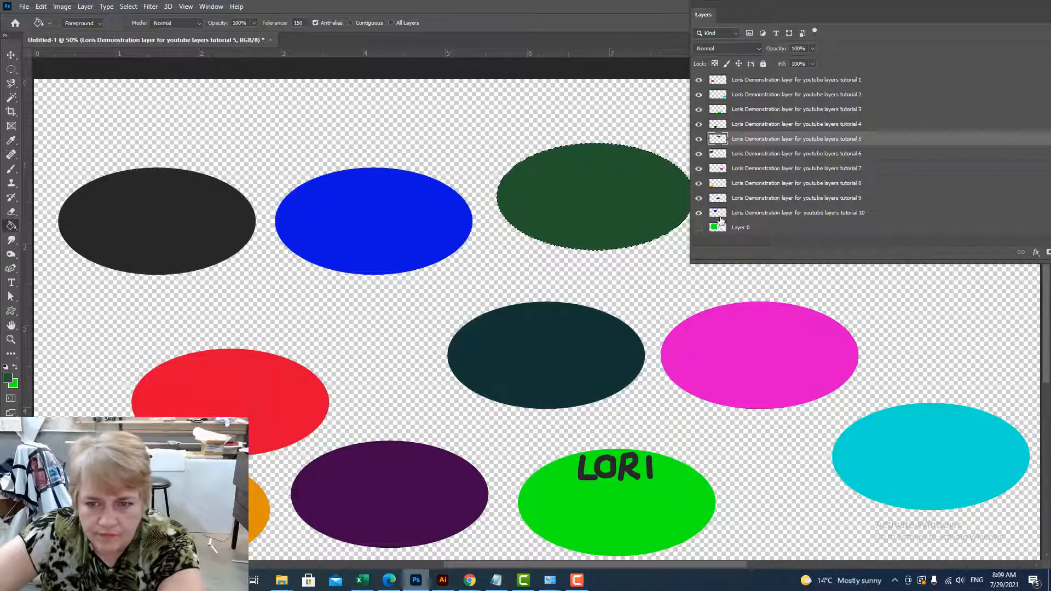
# Step: Select the pixels of demonstration layer 3 and replace its lettered green artwork with a solid dark brown fill based on the orange oval's hue
pyautogui.rightClick(719, 111)
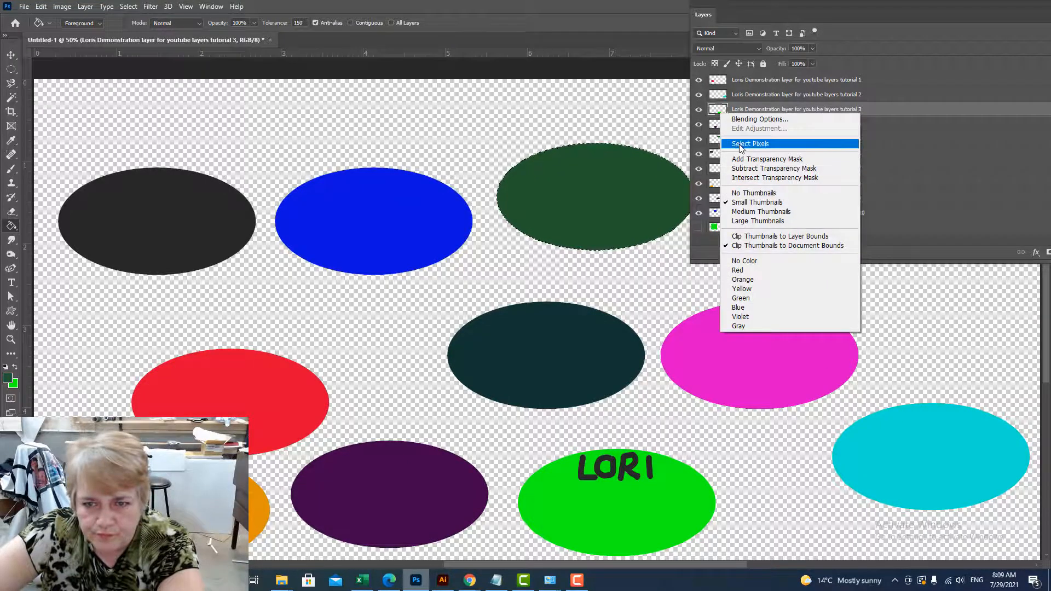
pyautogui.click(750, 144)
pyautogui.press('Delete')
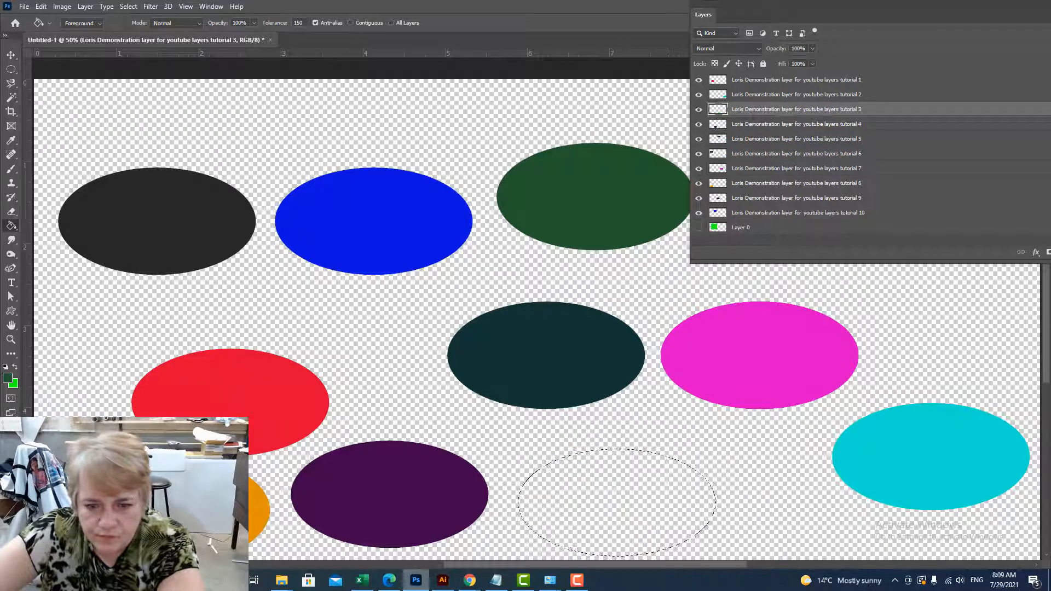
pyautogui.click(8, 378)
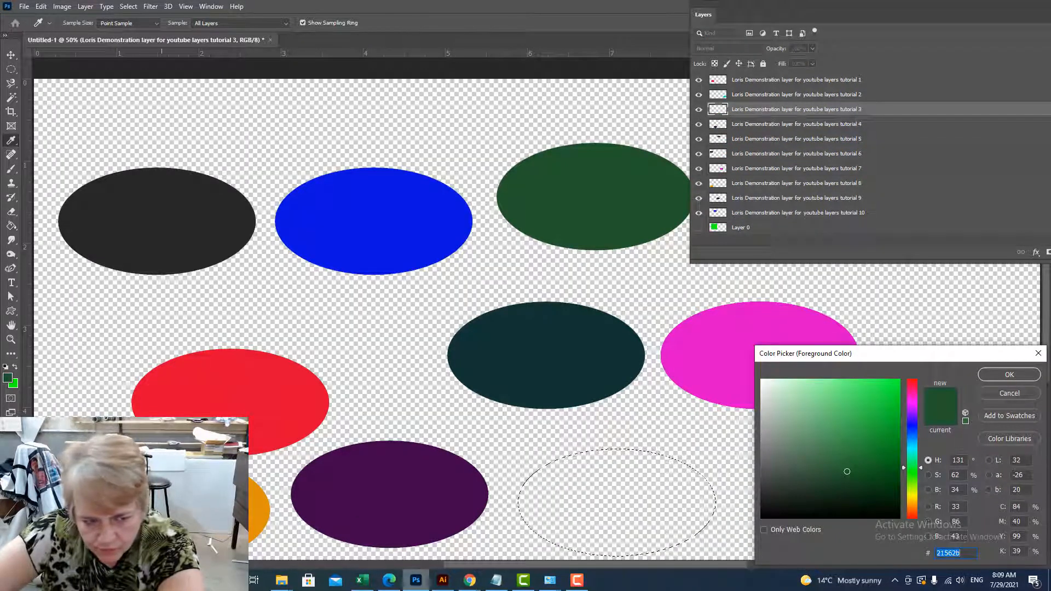
pyautogui.click(162, 510)
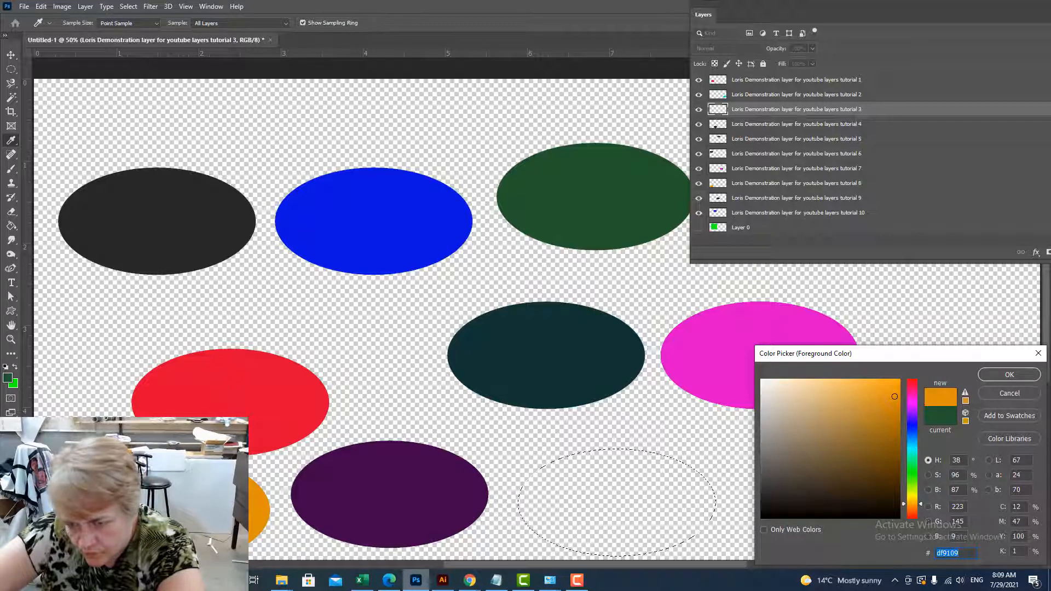
pyautogui.click(887, 474)
pyautogui.click(1020, 376)
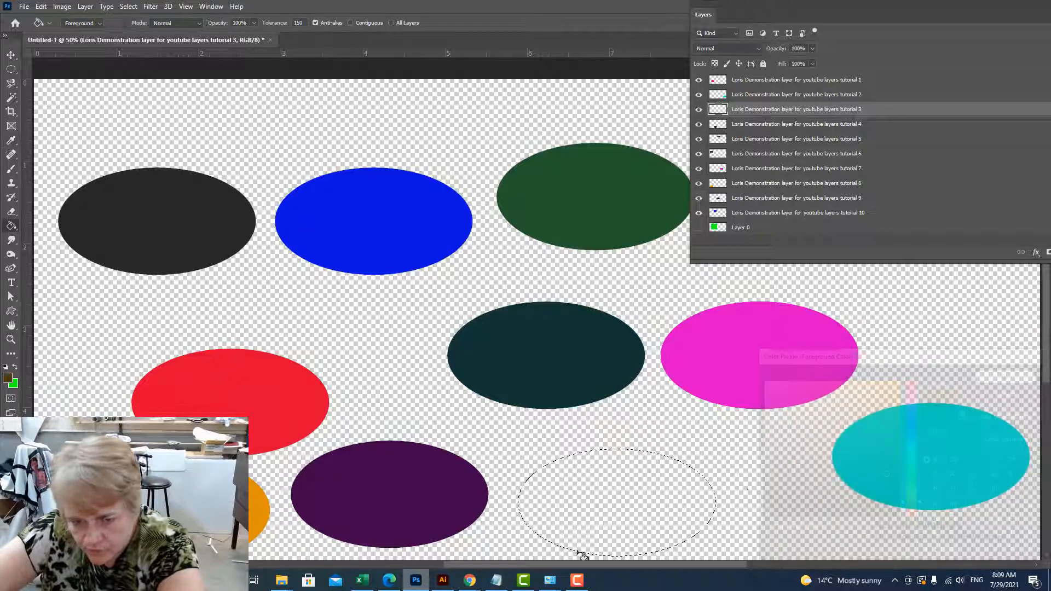
pyautogui.click(614, 509)
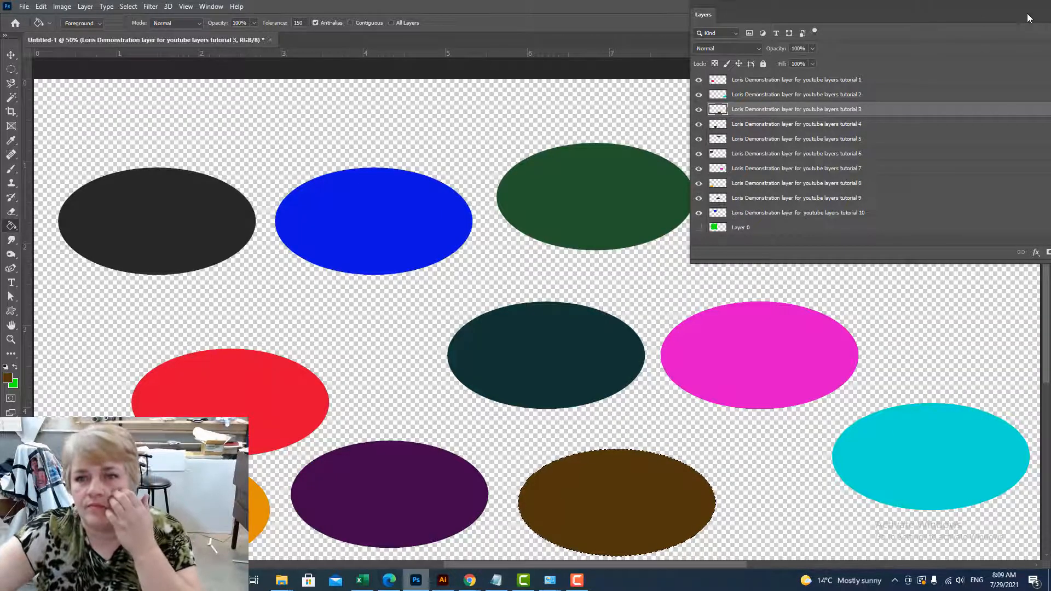
# Step: Move the Layers panel aside from the artwork and clear the selection around the brown oval
pyautogui.moveTo(963, 23); pyautogui.dragTo(1037, 23)
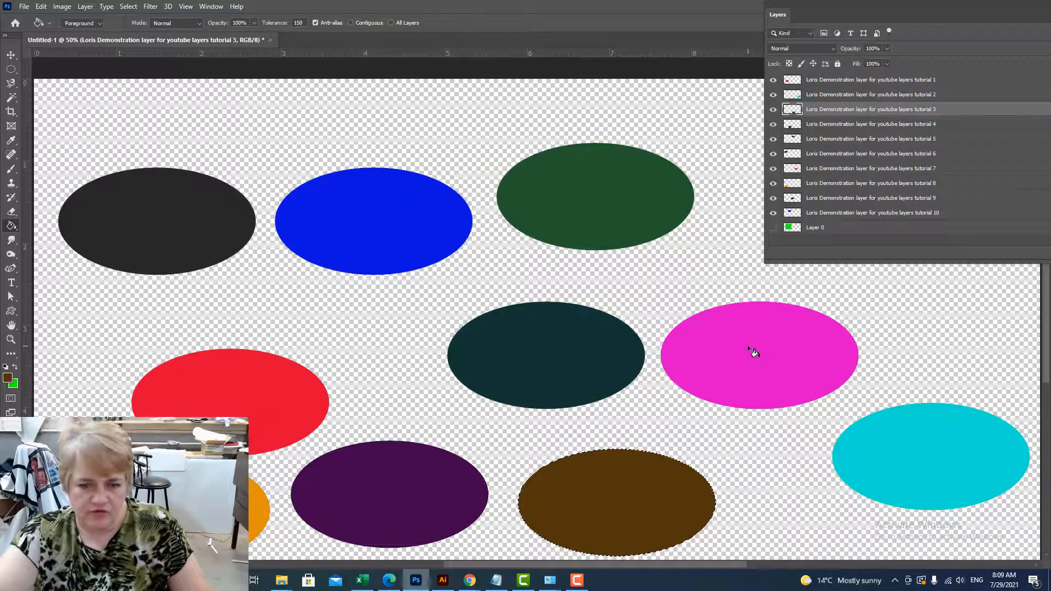
pyautogui.hotkey('ctrl', 'd')
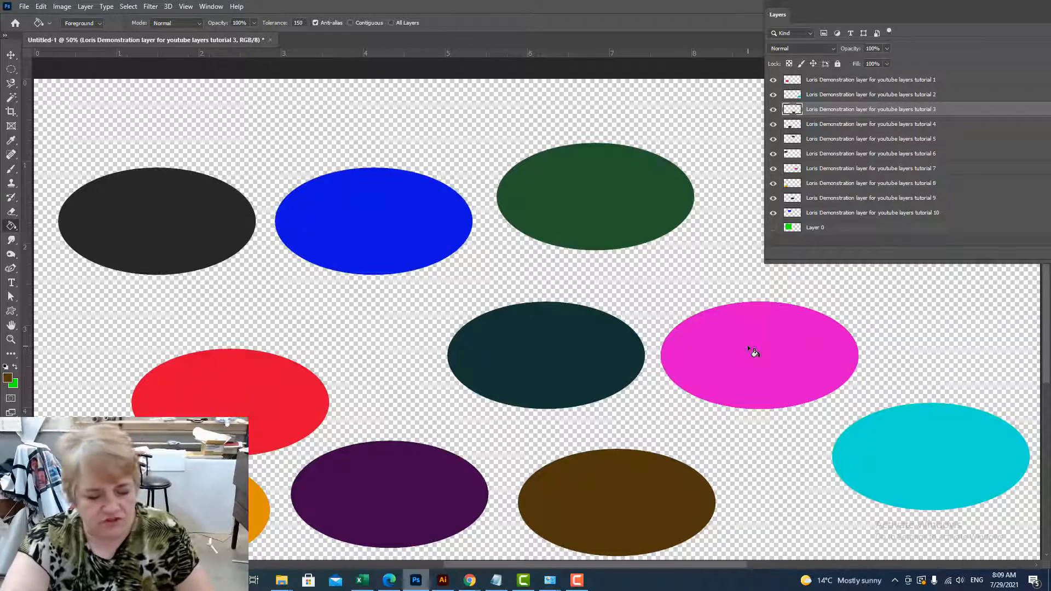
pyautogui.hotkey('ctrl', '-')
pyautogui.hotkey('ctrl', '-')
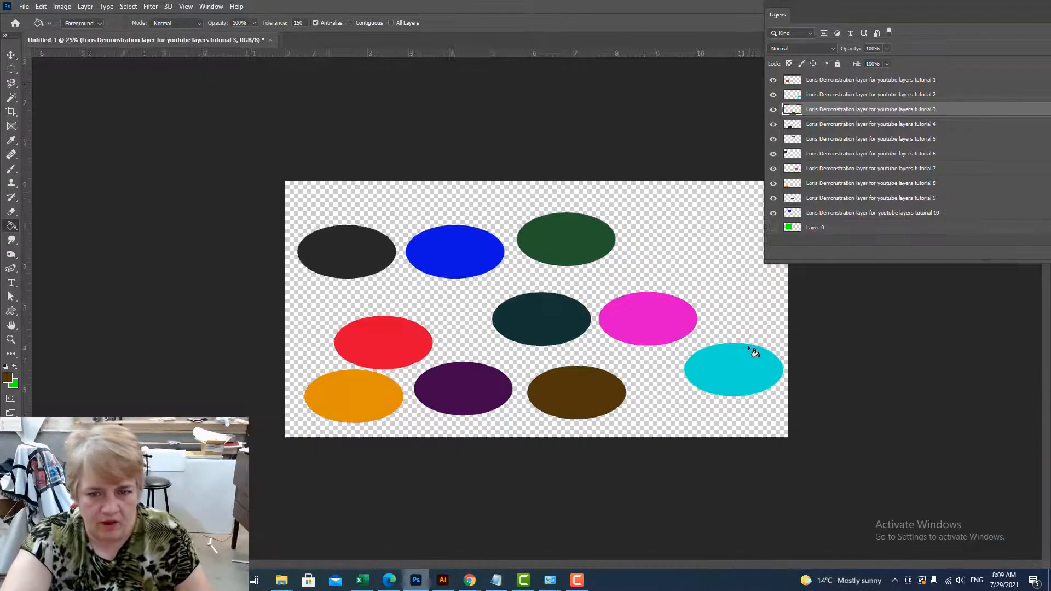
pyautogui.hotkey('ctrl', '-')
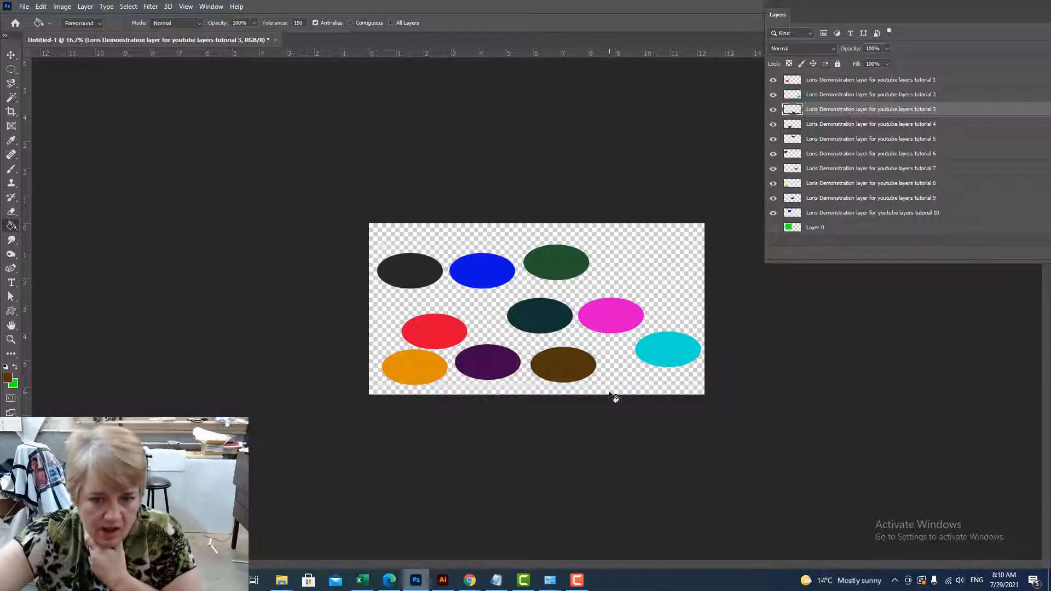
# Step: Make the hidden Layer 0 with the green rectangle visible and delete that layer
pyautogui.click(815, 82)
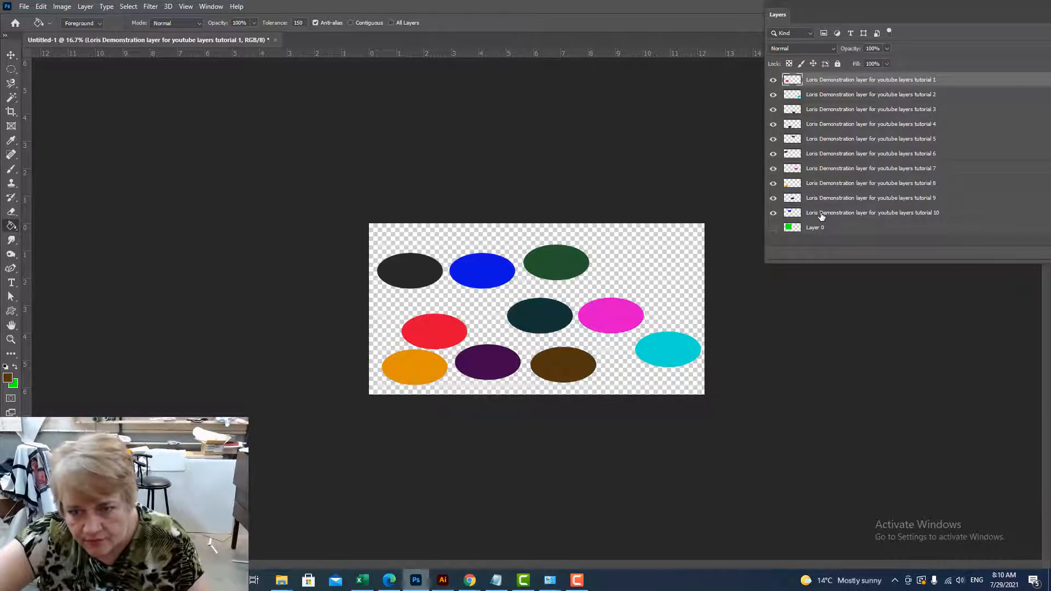
pyautogui.click(772, 232)
pyautogui.click(772, 232)
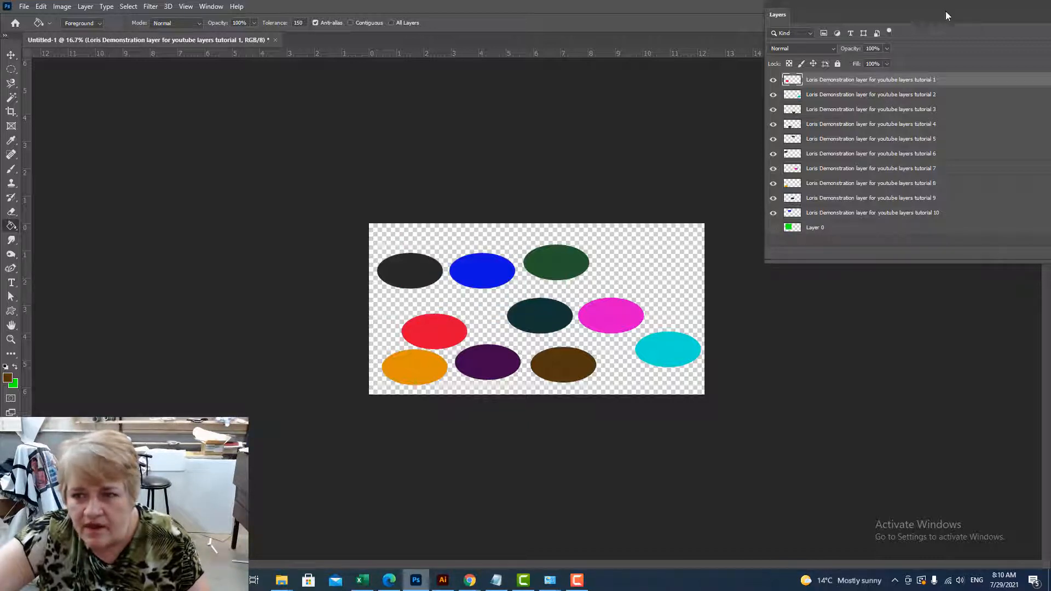
pyautogui.moveTo(930, 19); pyautogui.dragTo(844, 4)
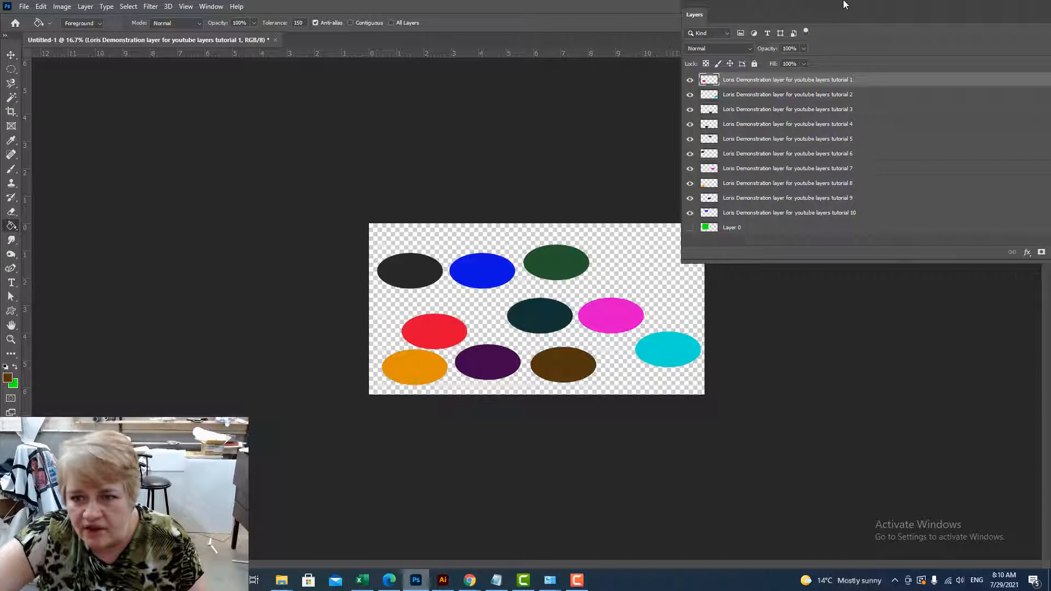
pyautogui.click(746, 233)
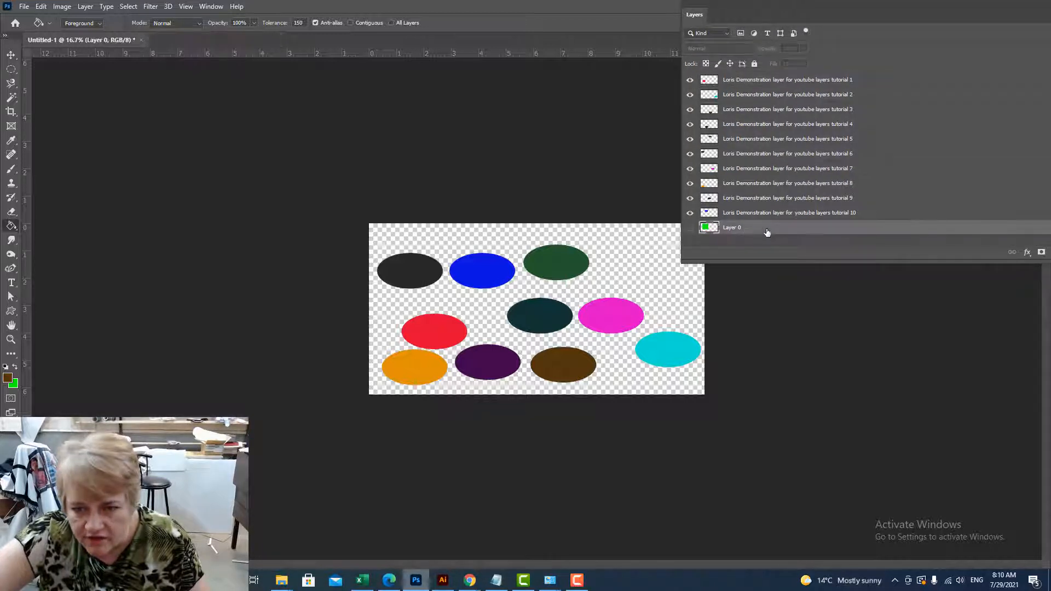
pyautogui.click(690, 229)
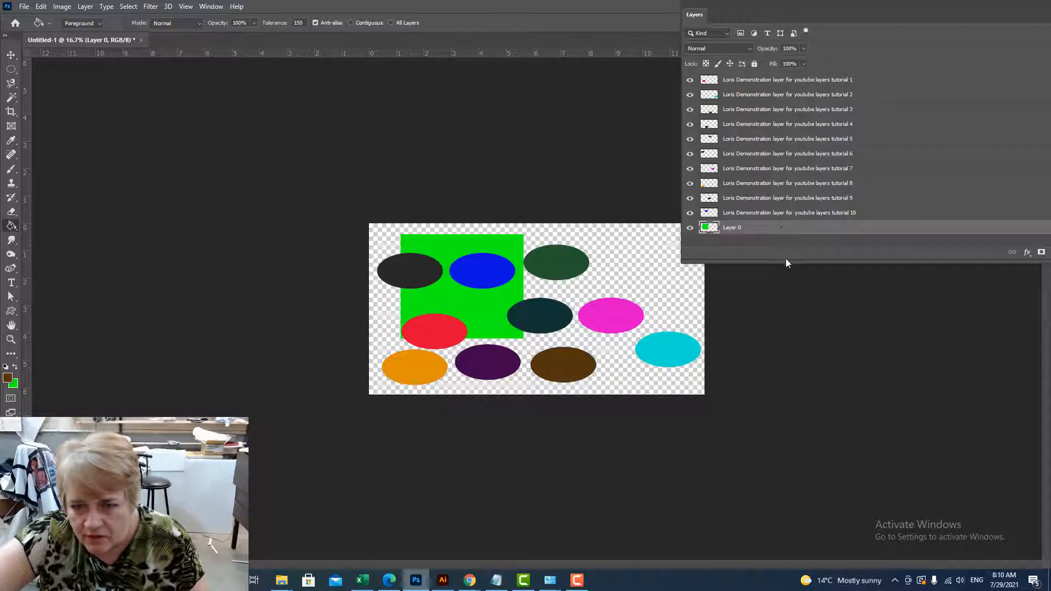
pyautogui.moveTo(912, 14); pyautogui.dragTo(789, 4)
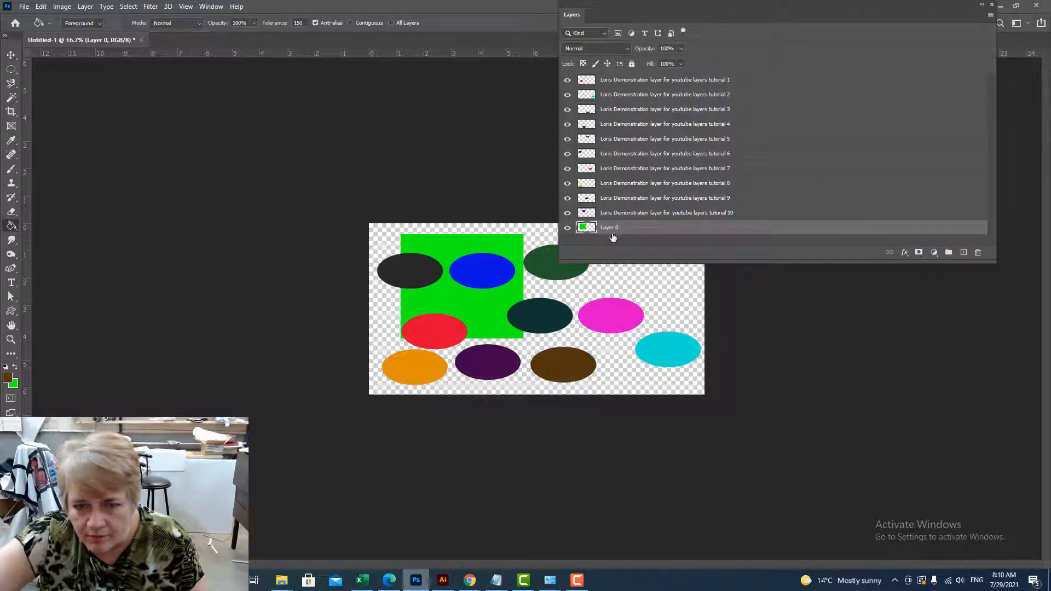
pyautogui.click(978, 253)
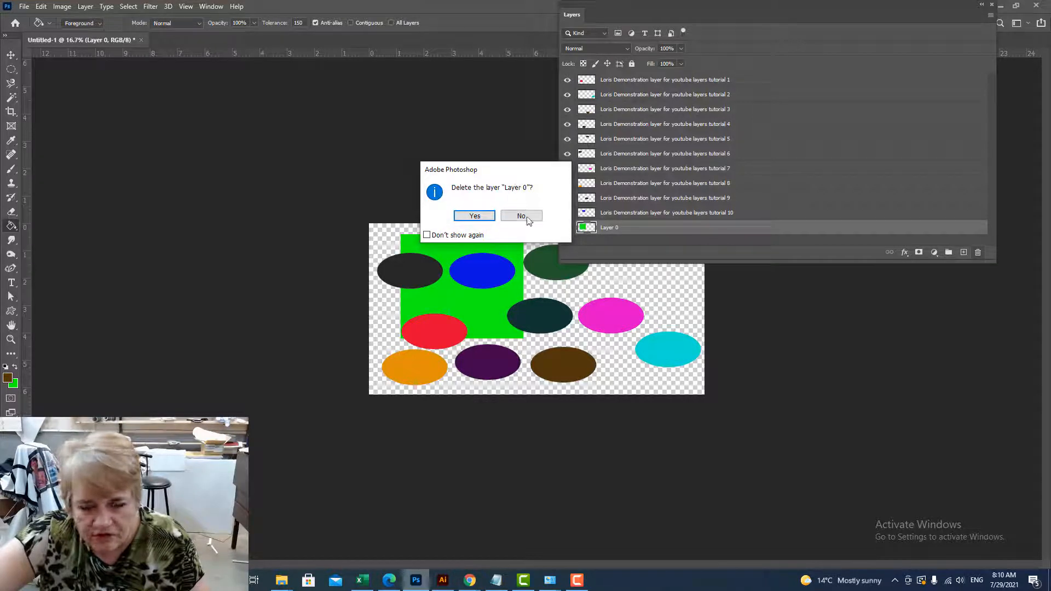
pyautogui.click(475, 217)
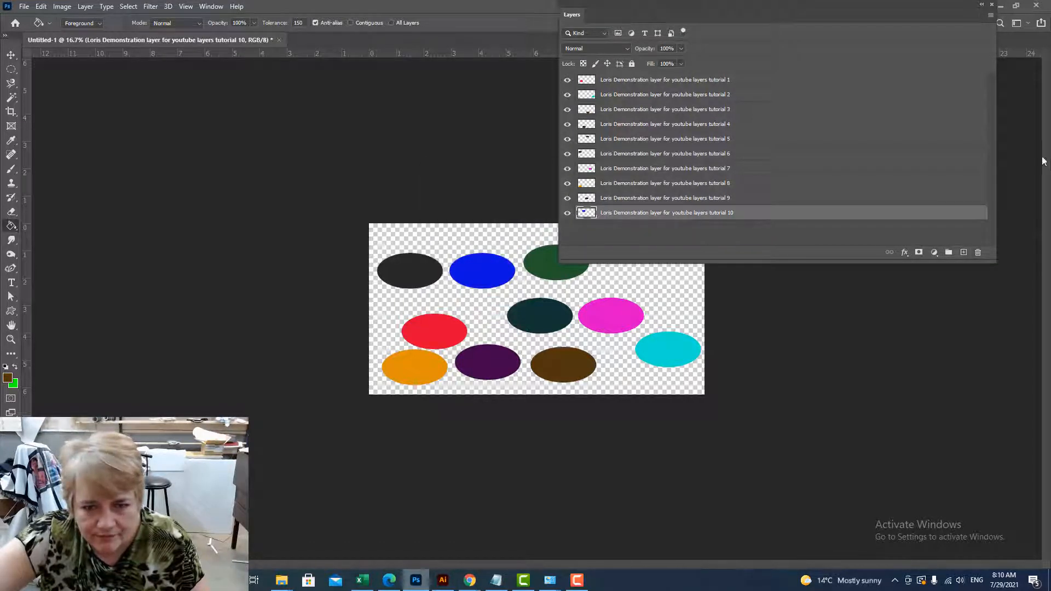
# Step: Resize and reposition the floating Layers panel beside the canvas, wide enough for the full layer names and clear of the artwork
pyautogui.moveTo(789, 18); pyautogui.dragTo(906, 18)
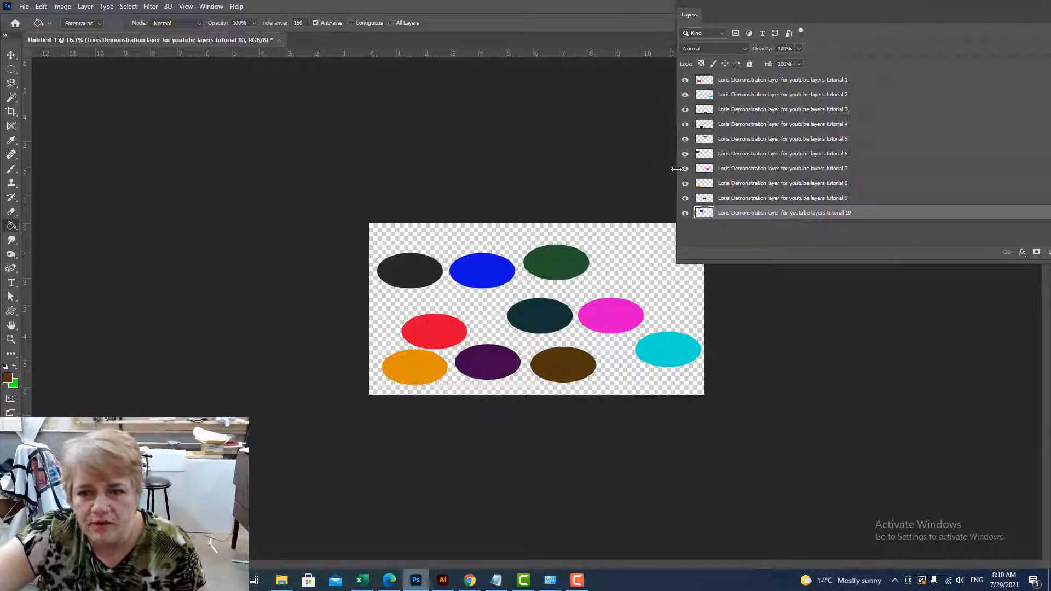
pyautogui.moveTo(676, 170); pyautogui.dragTo(959, 169)
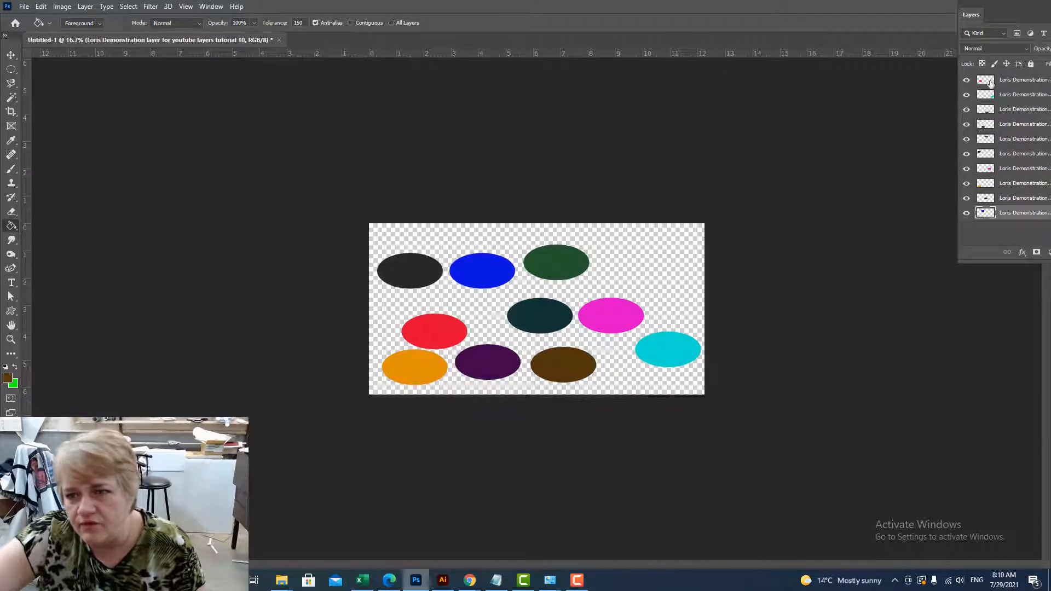
pyautogui.moveTo(1022, 17); pyautogui.dragTo(624, 70)
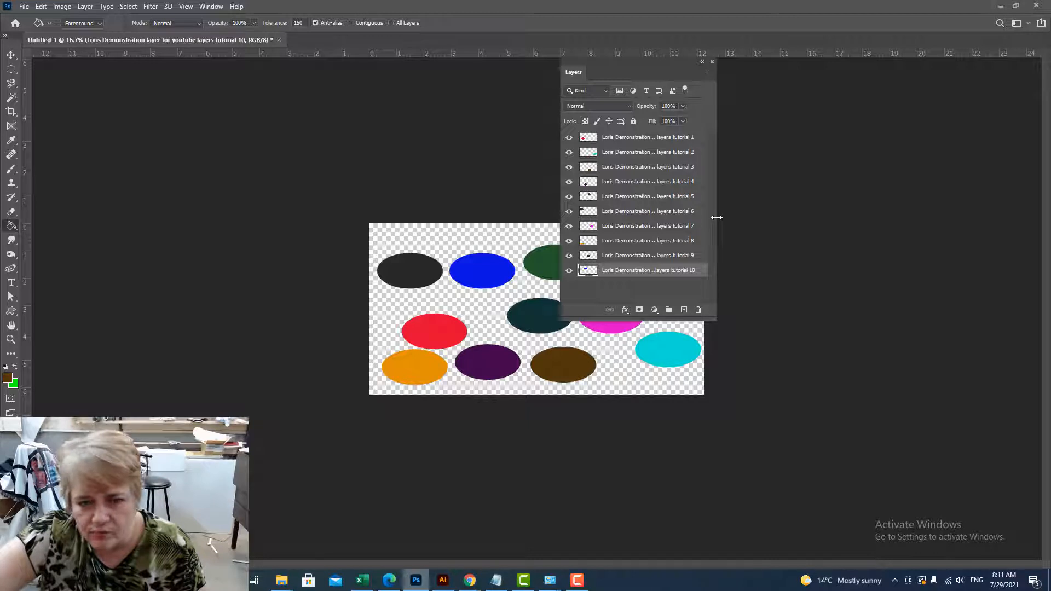
pyautogui.moveTo(717, 220); pyautogui.dragTo(688, 219)
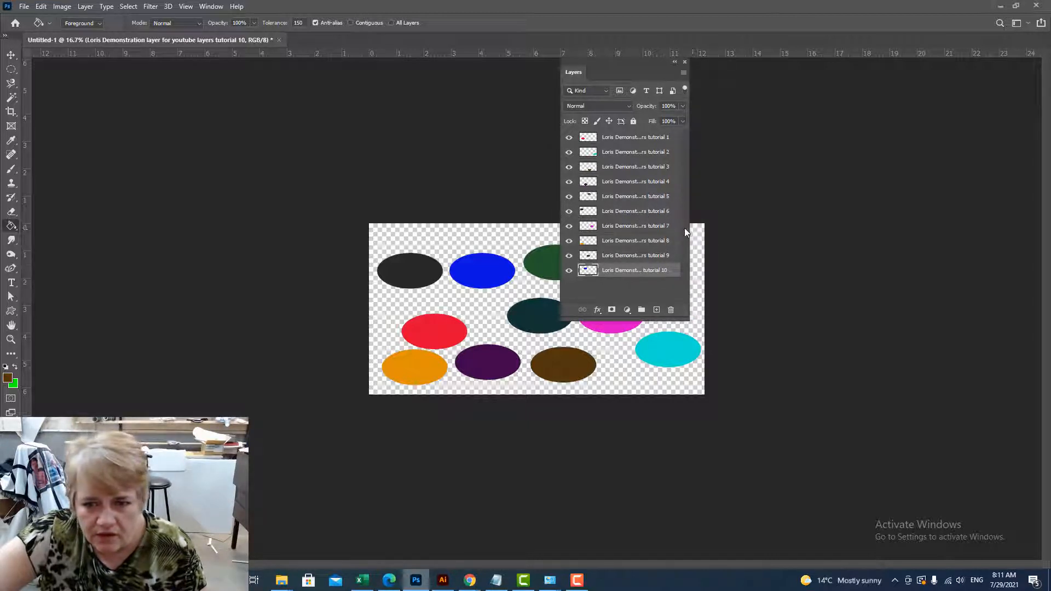
pyautogui.moveTo(690, 228); pyautogui.dragTo(837, 227)
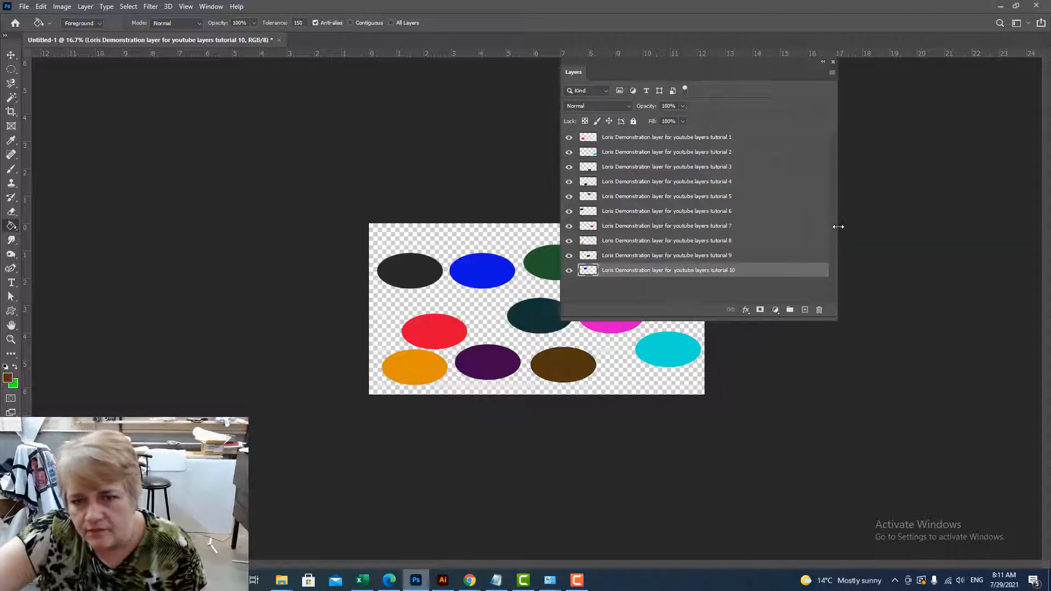
pyautogui.moveTo(720, 70); pyautogui.dragTo(921, 87)
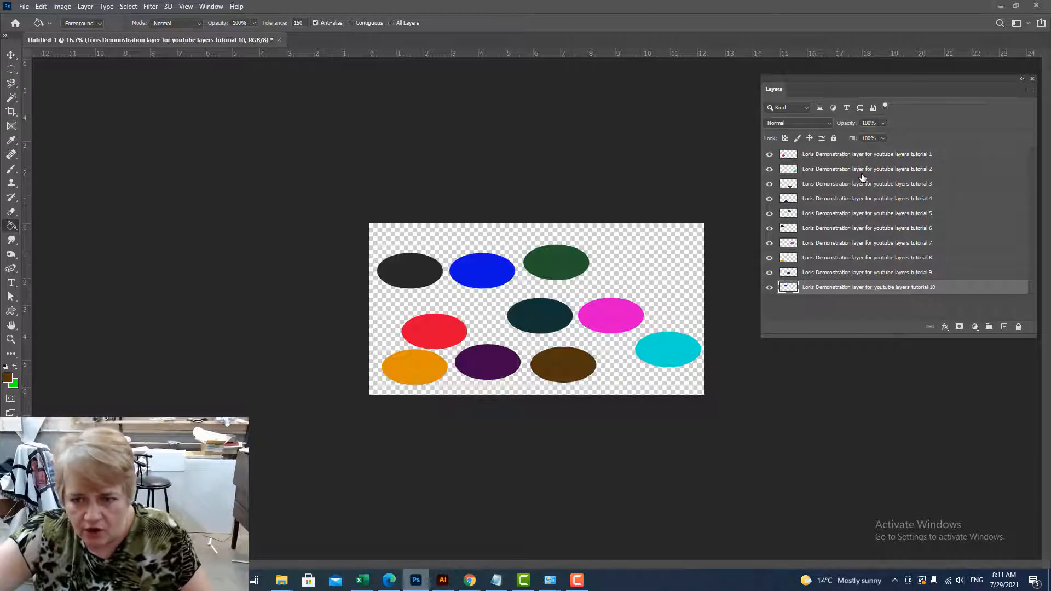
# Step: Select the whole canvas and the full range of layers from tutorial 10 up to tutorial 1, and clear the layer selection
pyautogui.hotkey('ctrl', 'a')
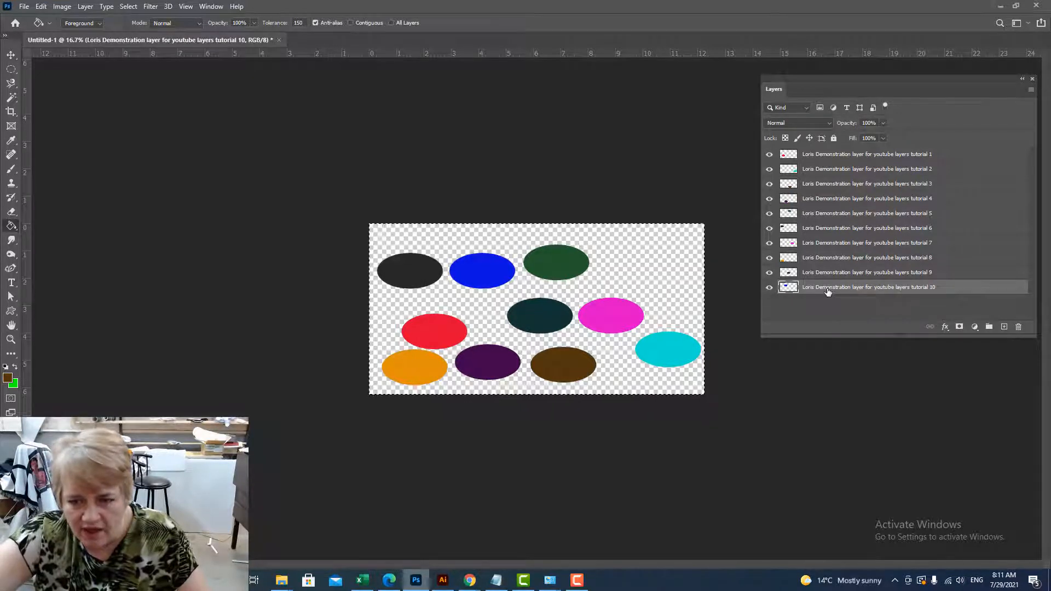
pyautogui.keyDown('shift'); pyautogui.click(831, 156); pyautogui.keyUp('shift')
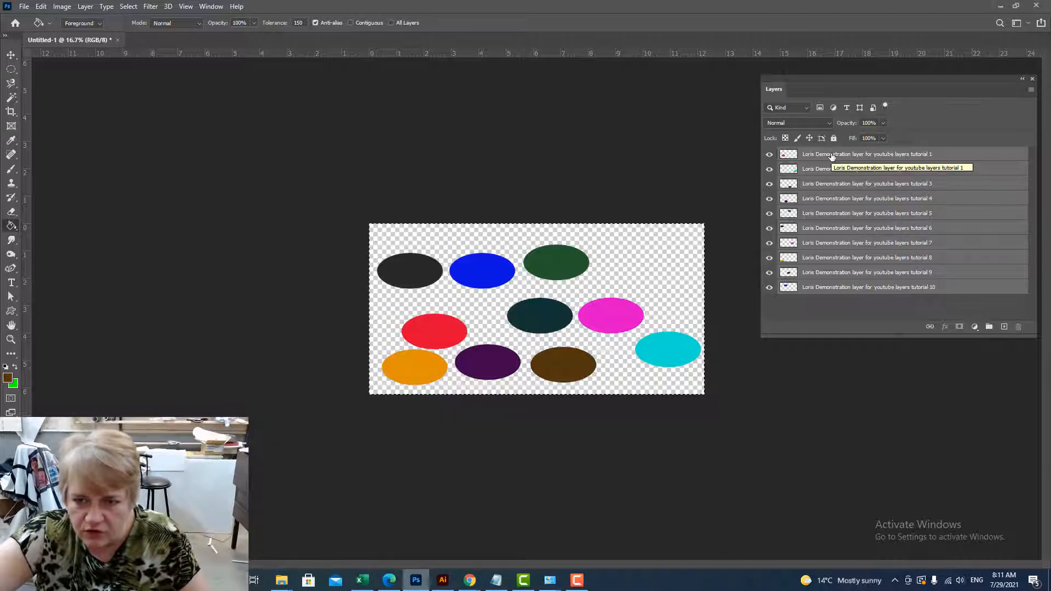
pyautogui.click(847, 311)
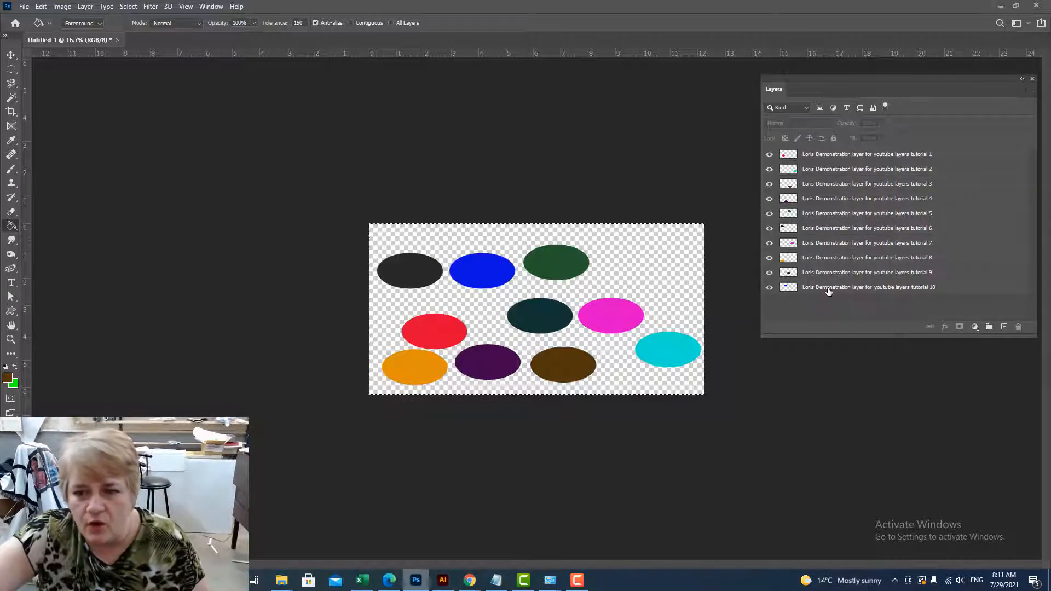
# Step: Select the non-adjacent layers tutorial 10, 1, 6 and 3 individually, and clear the layer selection
pyautogui.click(828, 289)
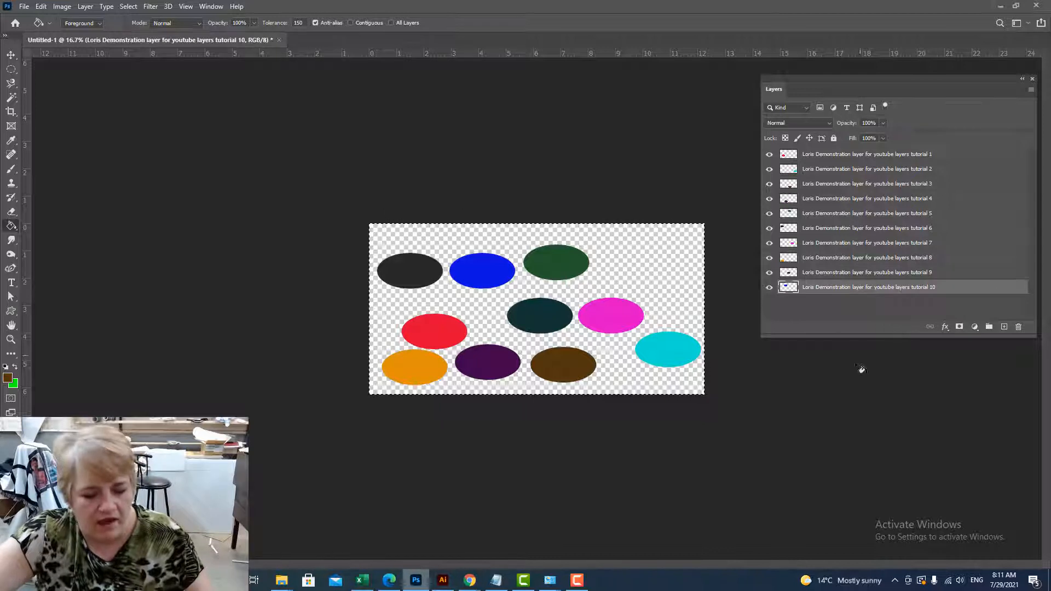
pyautogui.keyDown('ctrl'); pyautogui.click(841, 156); pyautogui.keyUp('ctrl')
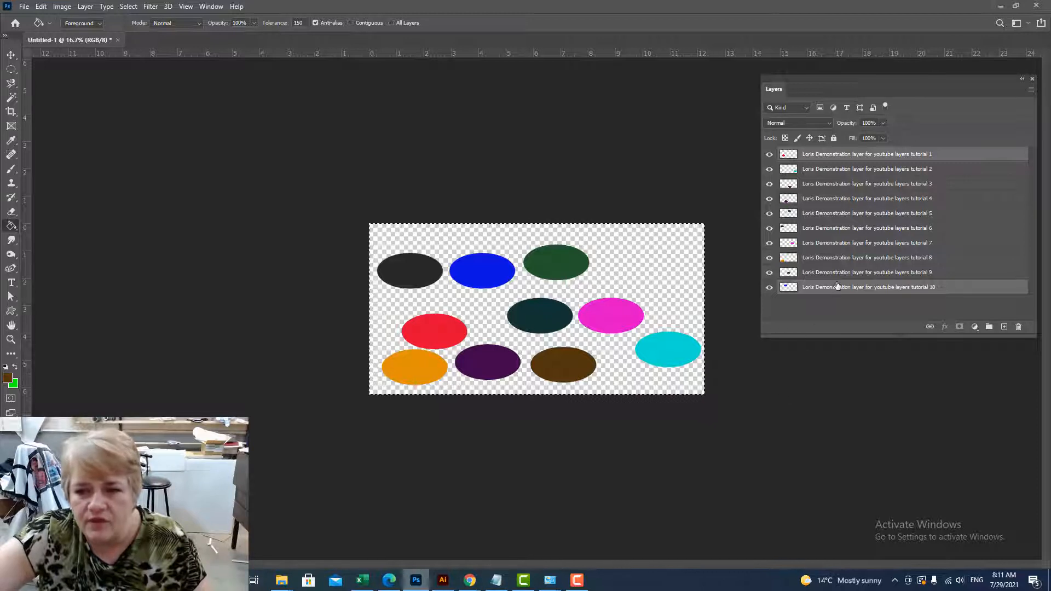
pyautogui.keyDown('ctrl'); pyautogui.click(838, 230); pyautogui.keyUp('ctrl')
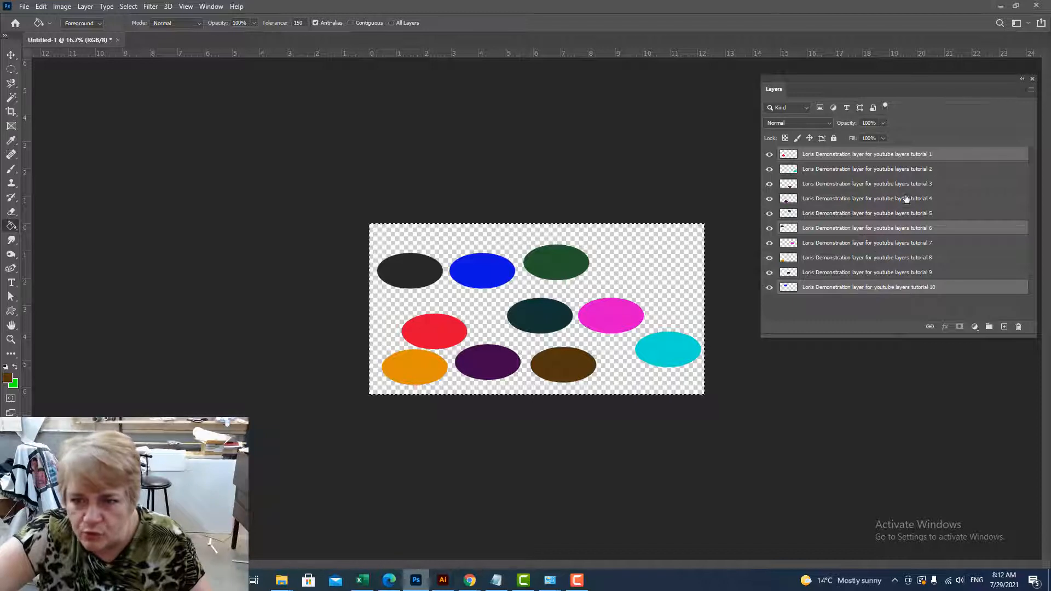
pyautogui.keyDown('ctrl'); pyautogui.click(841, 185); pyautogui.keyUp('ctrl')
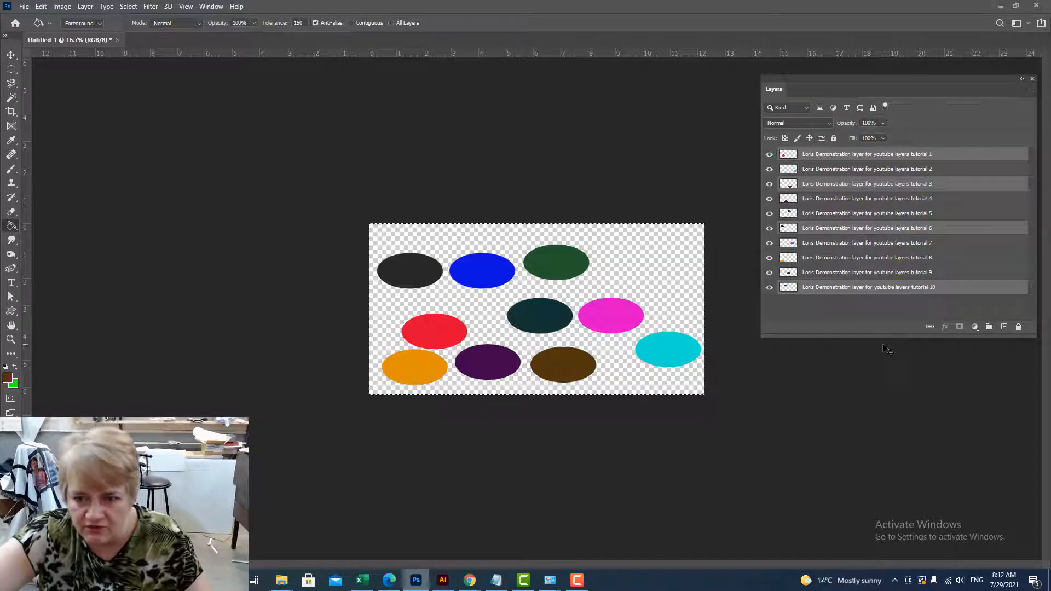
pyautogui.click(868, 305)
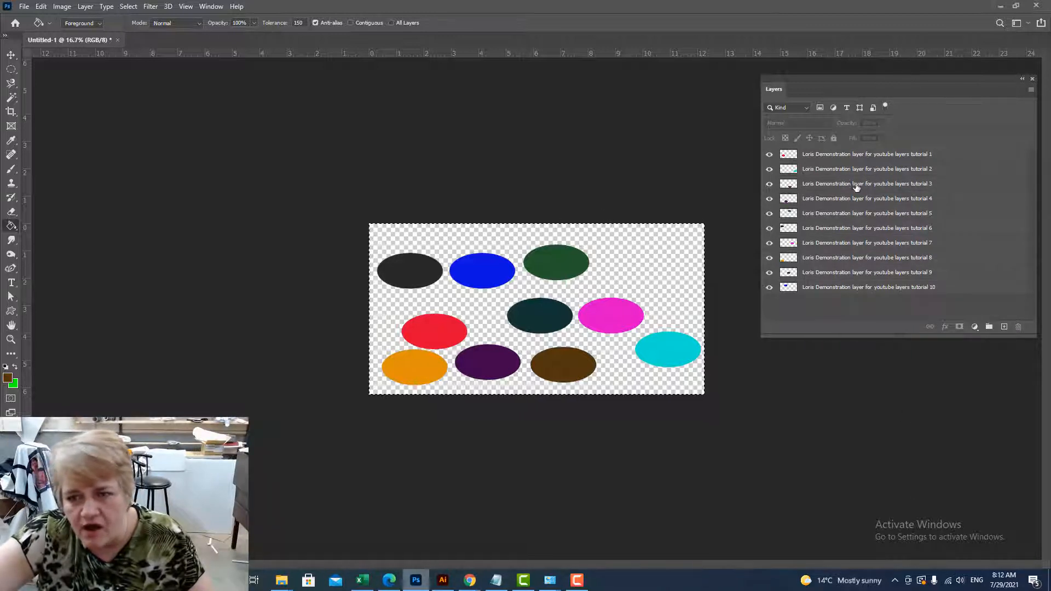
# Step: Extend a layer selection one layer at a time from tutorial 1 through tutorial 5, and clear it
pyautogui.click(815, 157)
pyautogui.keyDown('shift'); pyautogui.click(815, 169); pyautogui.keyUp('shift')
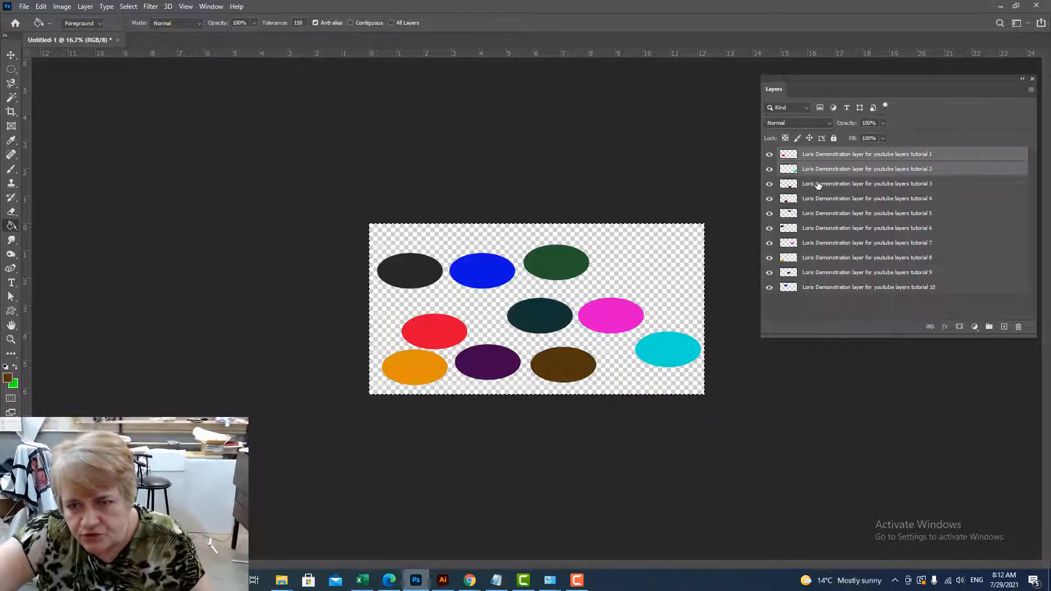
pyautogui.keyDown('shift'); pyautogui.click(818, 184); pyautogui.keyUp('shift')
pyautogui.keyDown('shift'); pyautogui.click(820, 199); pyautogui.keyUp('shift')
pyautogui.keyDown('shift'); pyautogui.click(821, 213); pyautogui.keyUp('shift')
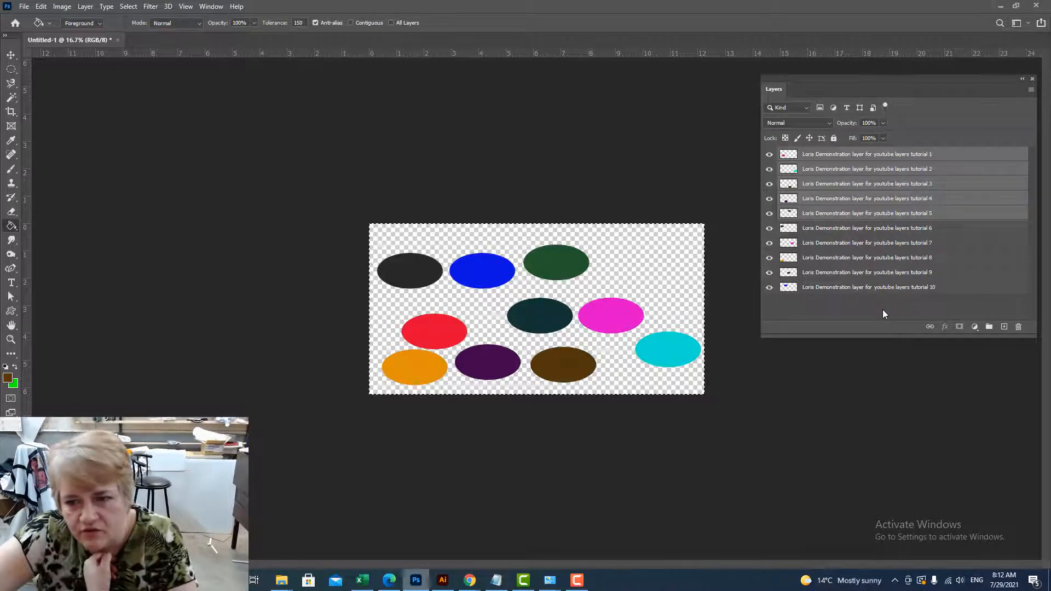
pyautogui.click(883, 311)
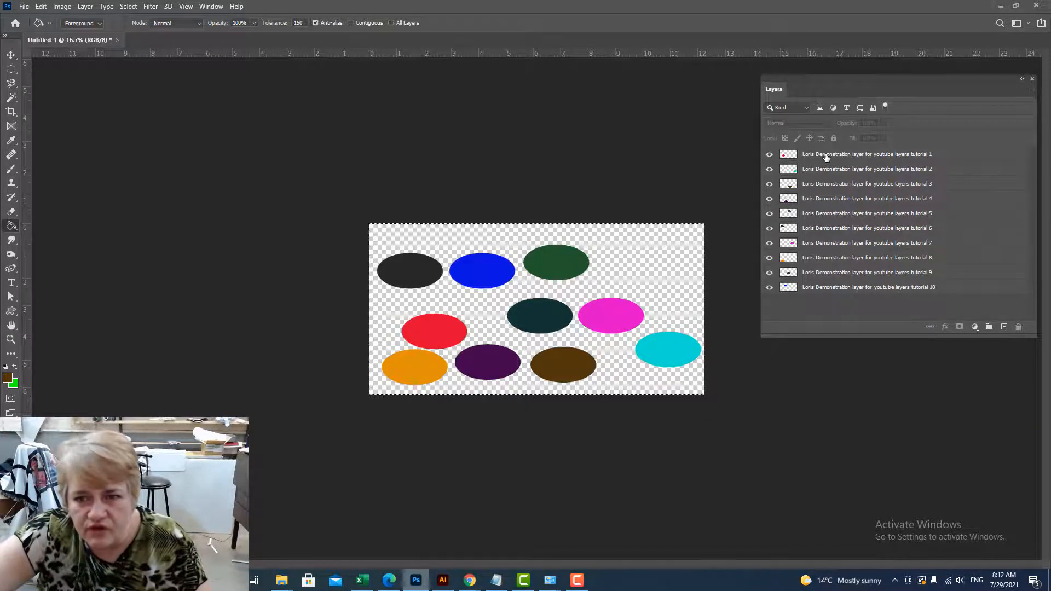
# Step: Select layers tutorial 1 through tutorial 5 as one range using only its end layers, and clear the selection
pyautogui.click(843, 155)
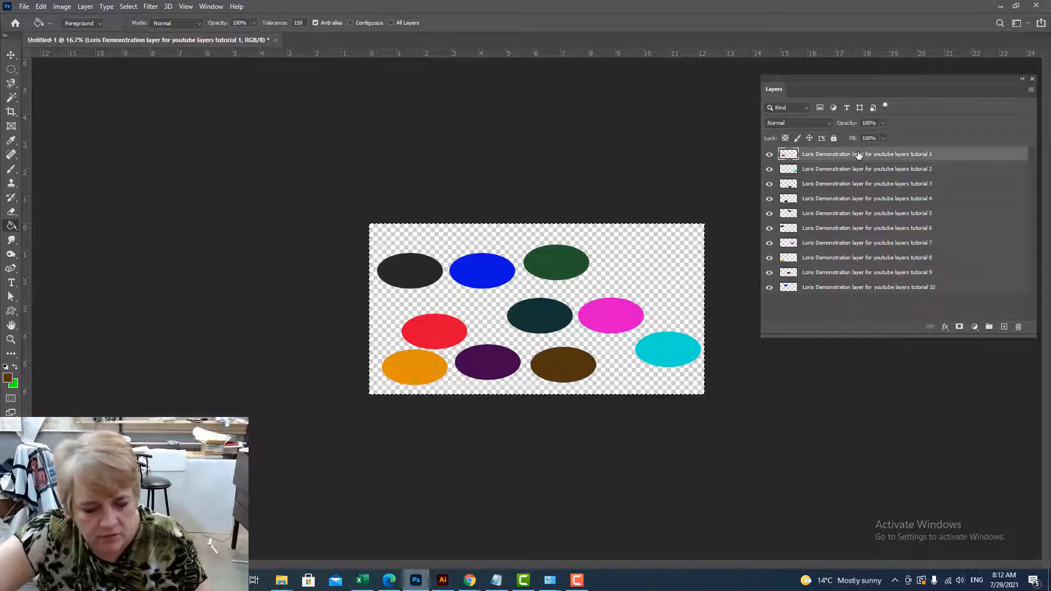
pyautogui.keyDown('shift'); pyautogui.click(832, 215); pyautogui.keyUp('shift')
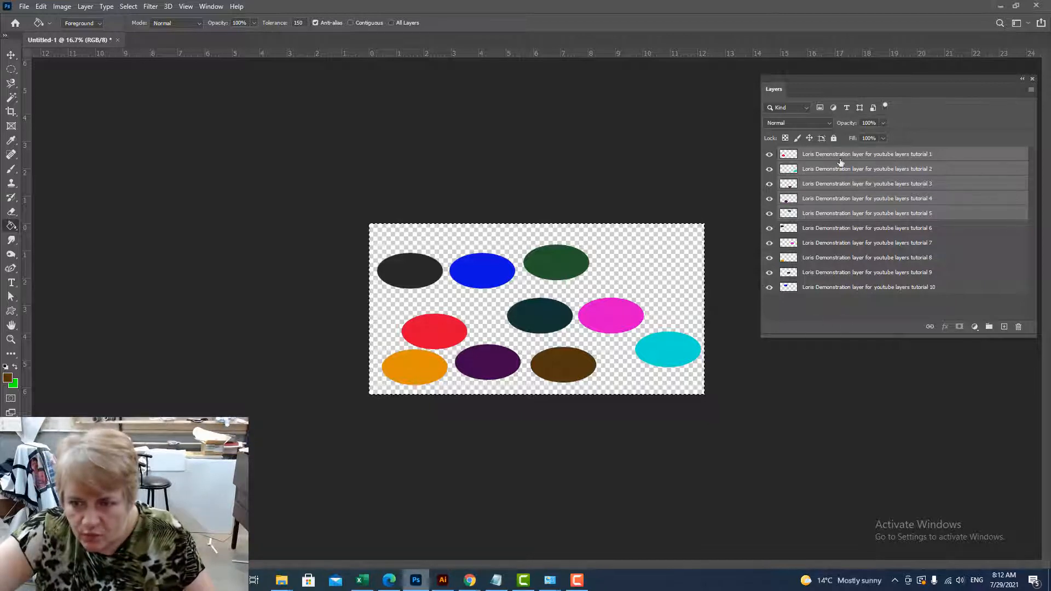
pyautogui.click(836, 298)
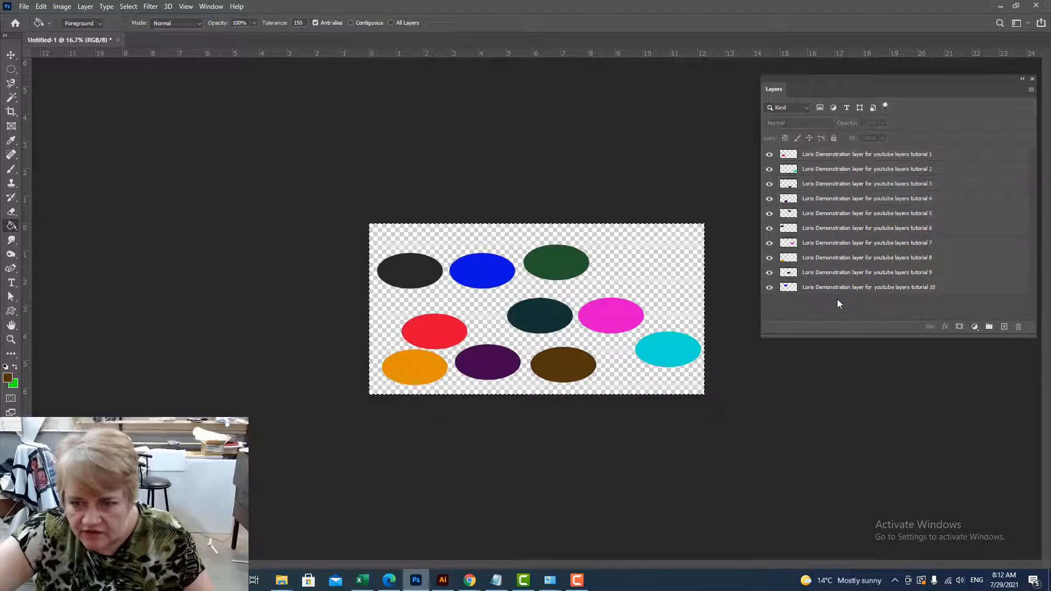
# Step: Select all layers from tutorial 1 through tutorial 10 and shift their ellipses slightly up and right with the Move tool
pyautogui.click(856, 156)
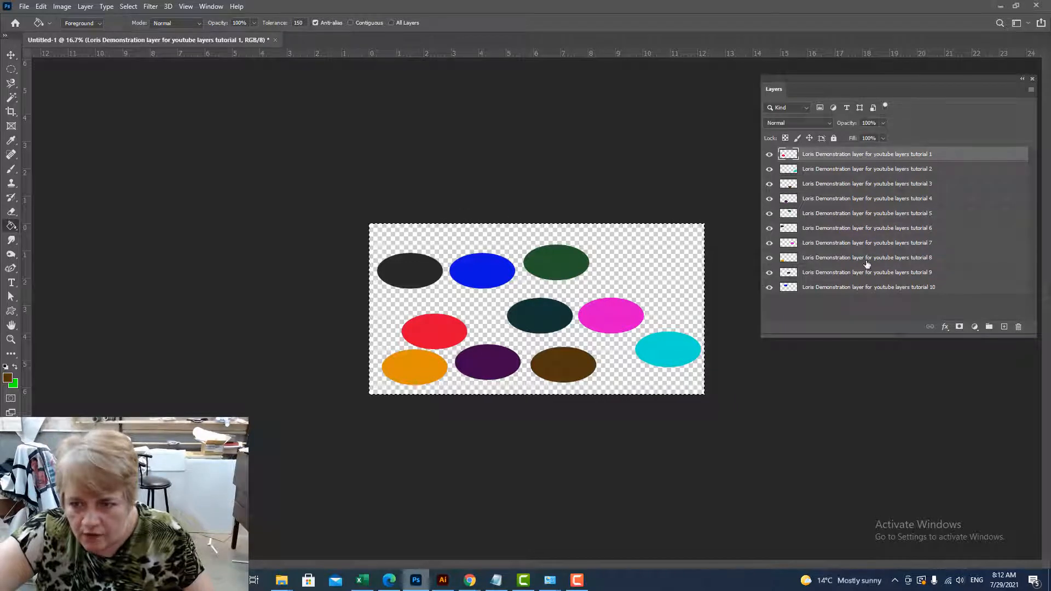
pyautogui.keyDown('shift'); pyautogui.click(827, 289); pyautogui.keyUp('shift')
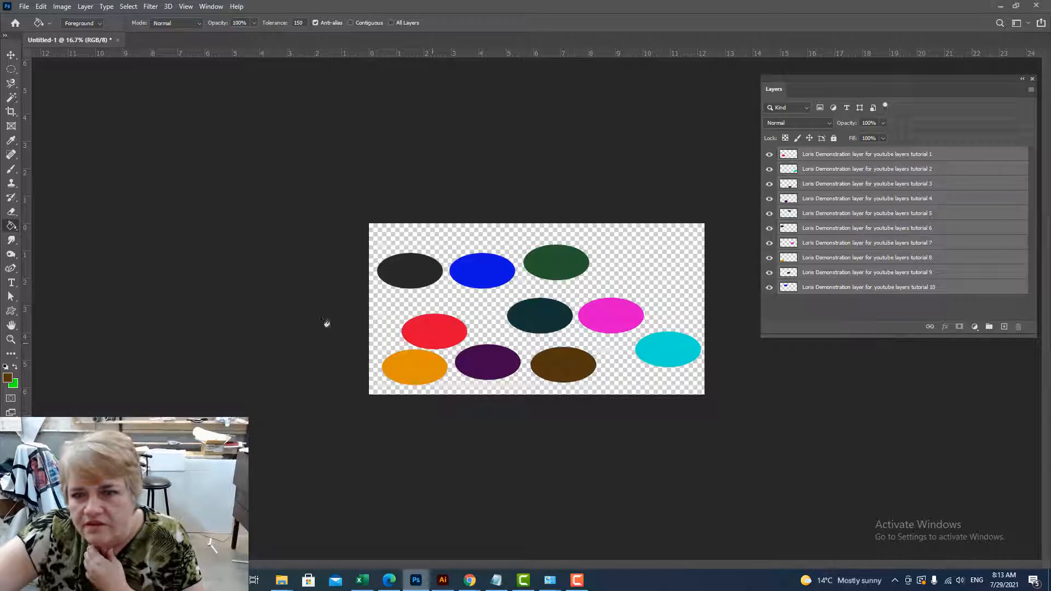
pyautogui.click(10, 57)
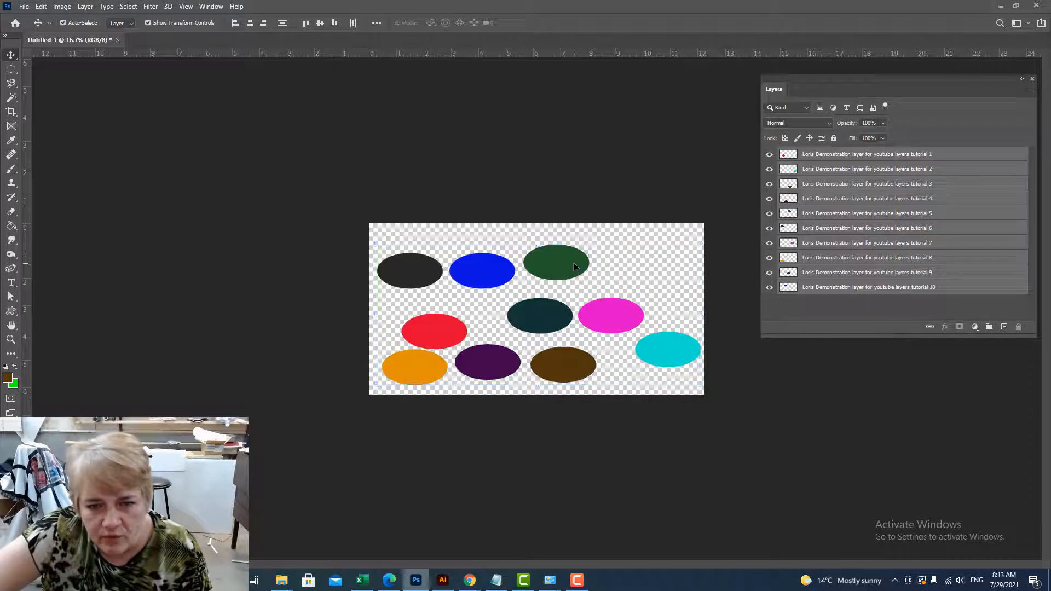
pyautogui.moveTo(573, 262)
pyautogui.mouseDown()
pyautogui.moveTo(601, 290)
pyautogui.moveTo(608, 220)
pyautogui.moveTo(609, 271)
pyautogui.moveTo(584, 251)
pyautogui.moveTo(612, 246)
pyautogui.moveTo(561, 253)
pyautogui.moveTo(577, 262)
pyautogui.mouseUp()
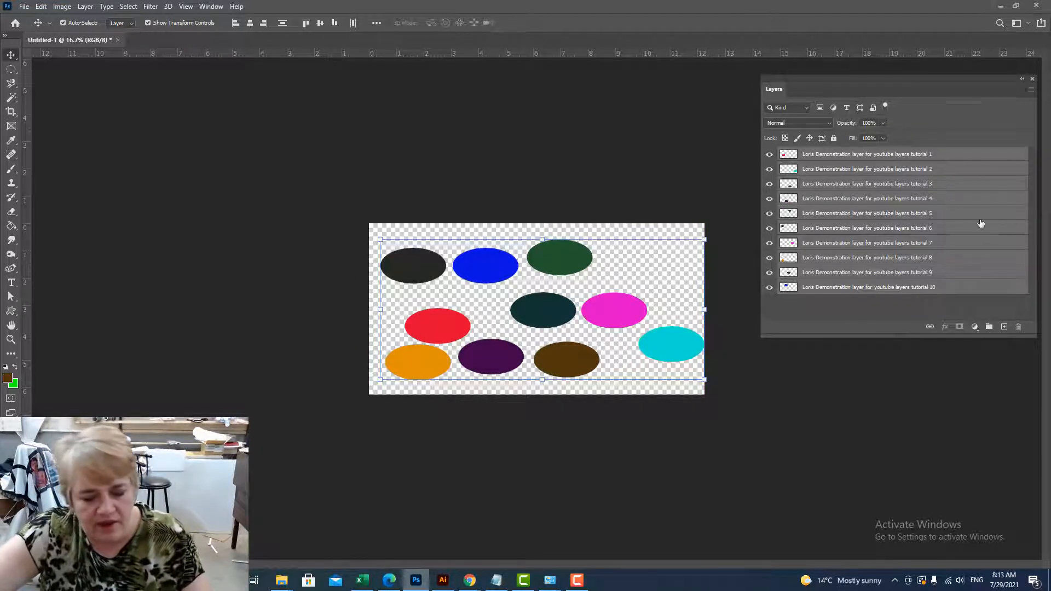
# Step: Free Transform the ten selected layers, shift them slightly left, and set their combined width to 14 in with proportions linked
pyautogui.hotkey('ctrl', 't')
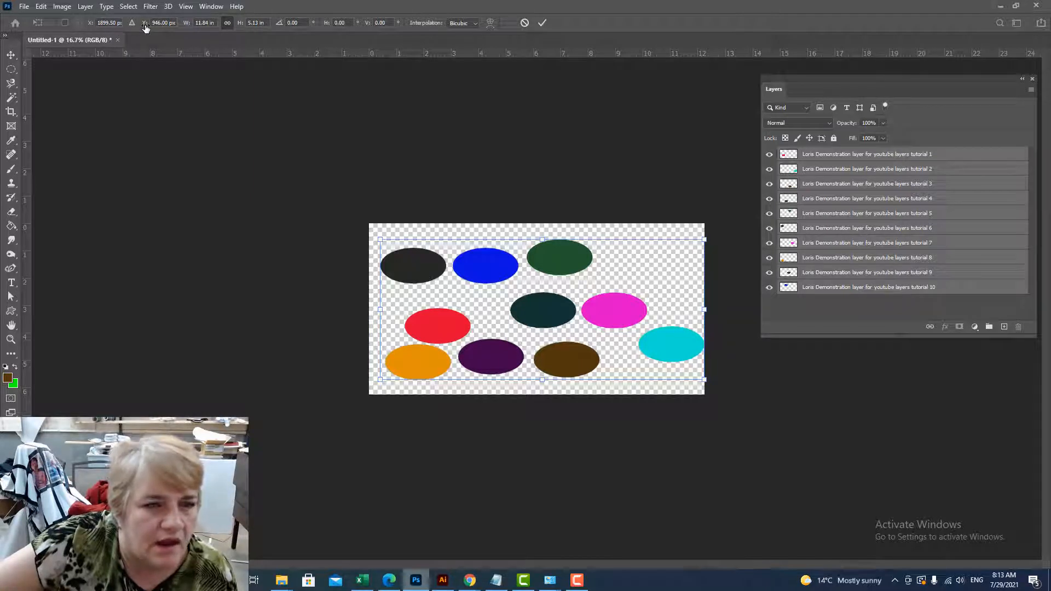
pyautogui.moveTo(435, 274)
pyautogui.mouseDown()
pyautogui.moveTo(483, 274)
pyautogui.moveTo(407, 273)
pyautogui.moveTo(418, 273)
pyautogui.mouseUp()
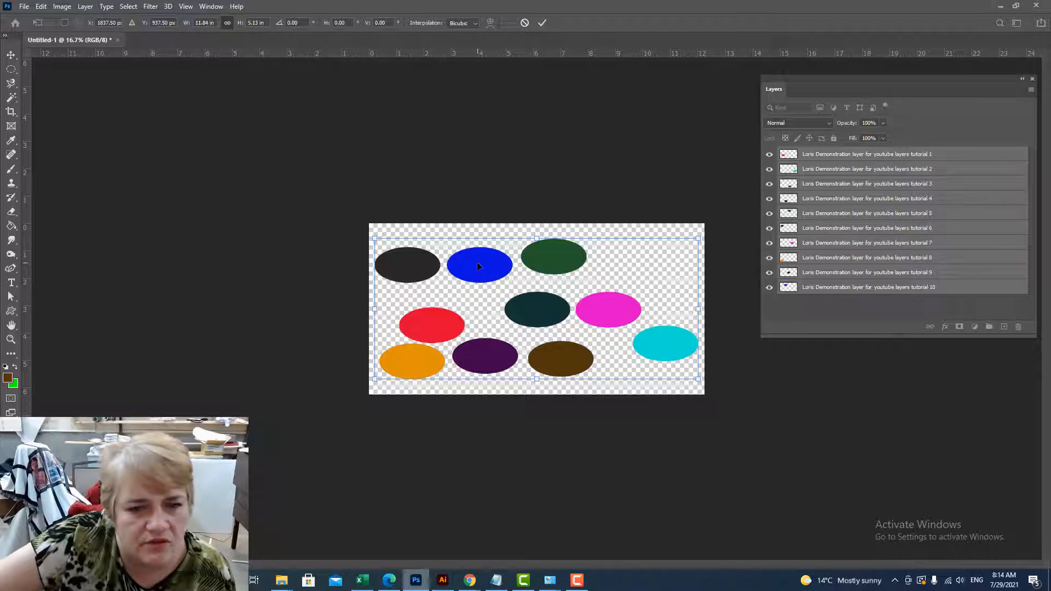
pyautogui.moveTo(478, 266)
pyautogui.mouseDown()
pyautogui.moveTo(560, 266)
pyautogui.moveTo(411, 266)
pyautogui.moveTo(583, 272)
pyautogui.moveTo(491, 265)
pyautogui.moveTo(576, 271)
pyautogui.moveTo(523, 245)
pyautogui.moveTo(500, 290)
pyautogui.moveTo(504, 192)
pyautogui.moveTo(493, 282)
pyautogui.moveTo(507, 138)
pyautogui.moveTo(498, 271)
pyautogui.moveTo(503, 280)
pyautogui.moveTo(504, 157)
pyautogui.moveTo(510, 344)
pyautogui.moveTo(506, 245)
pyautogui.moveTo(475, 254)
pyautogui.moveTo(478, 266)
pyautogui.mouseUp()
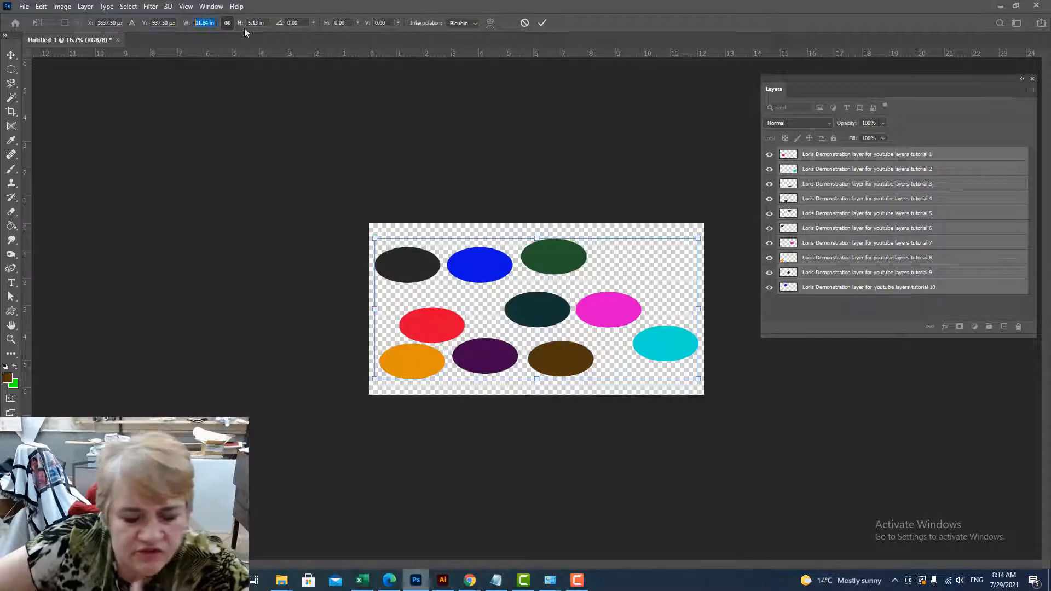
pyautogui.write('14')
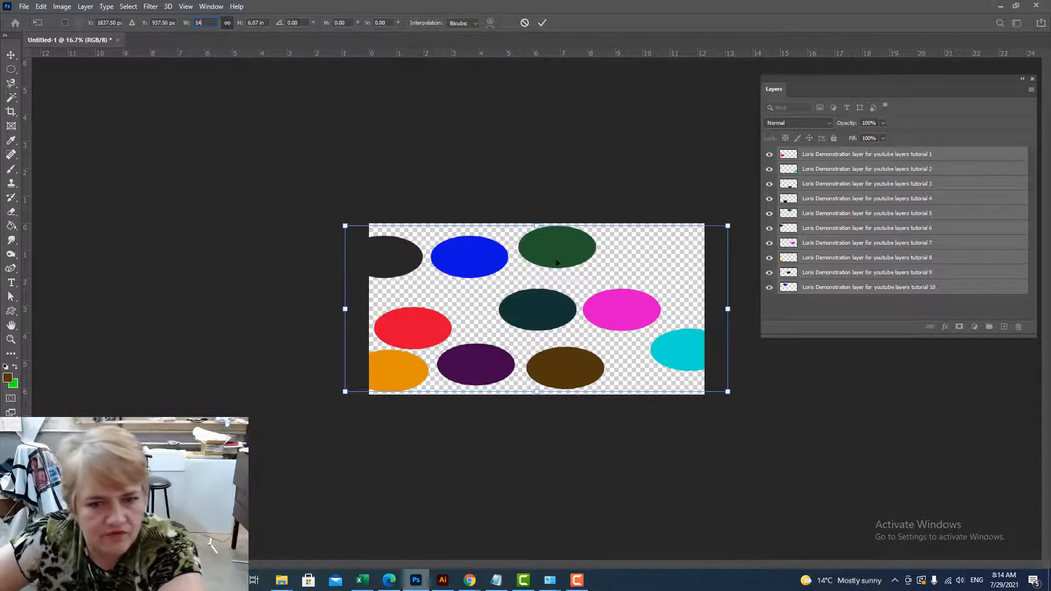
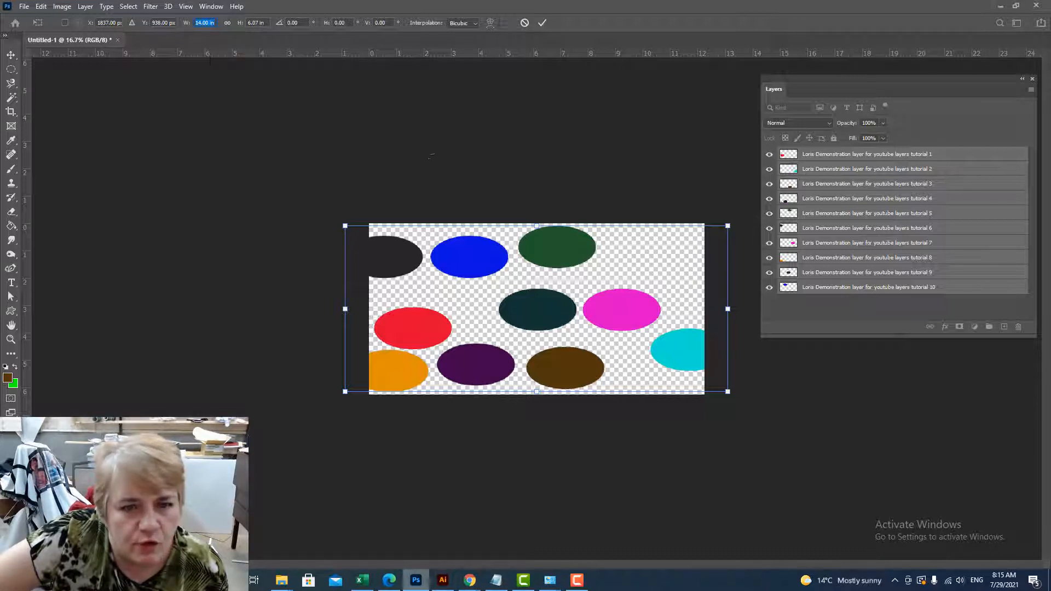
# Step: With proportions unlinked, try a transform height of 14 in, reduce it to 1 in, and apply the transformation
pyautogui.click(255, 23)
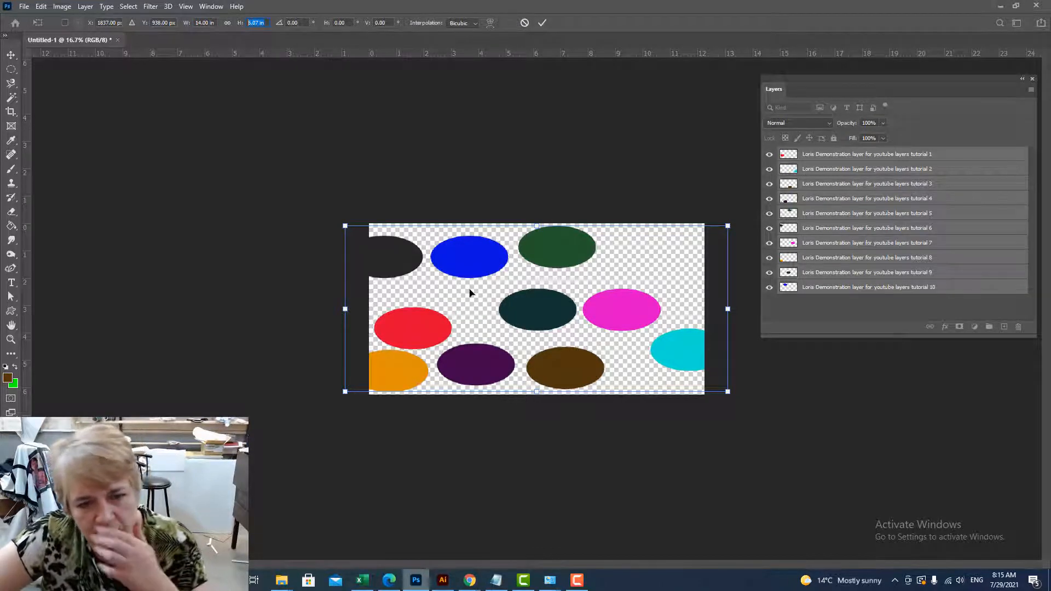
pyautogui.write('14')
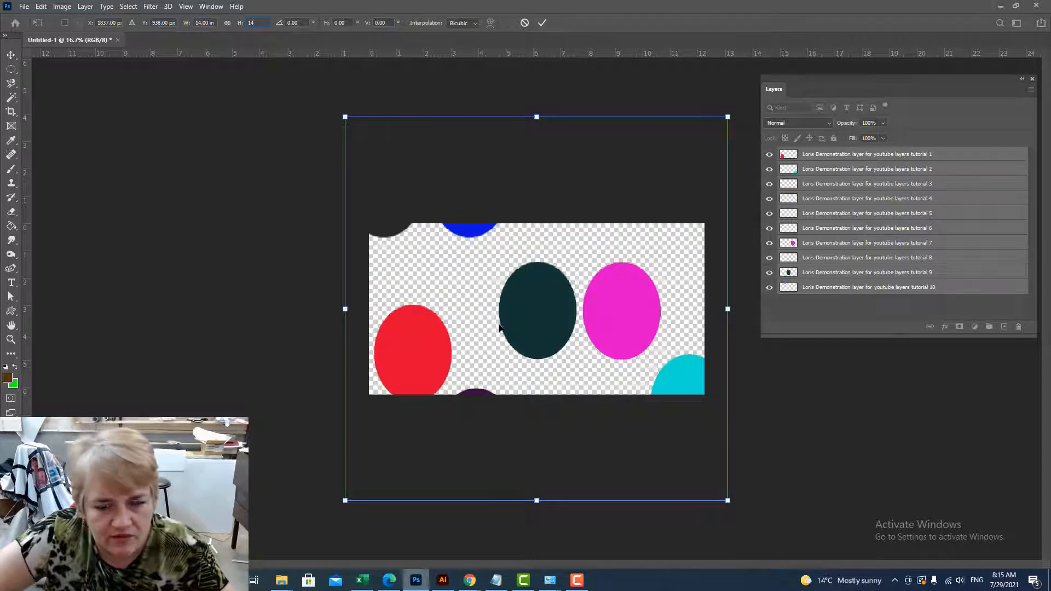
pyautogui.press('BackSpace')
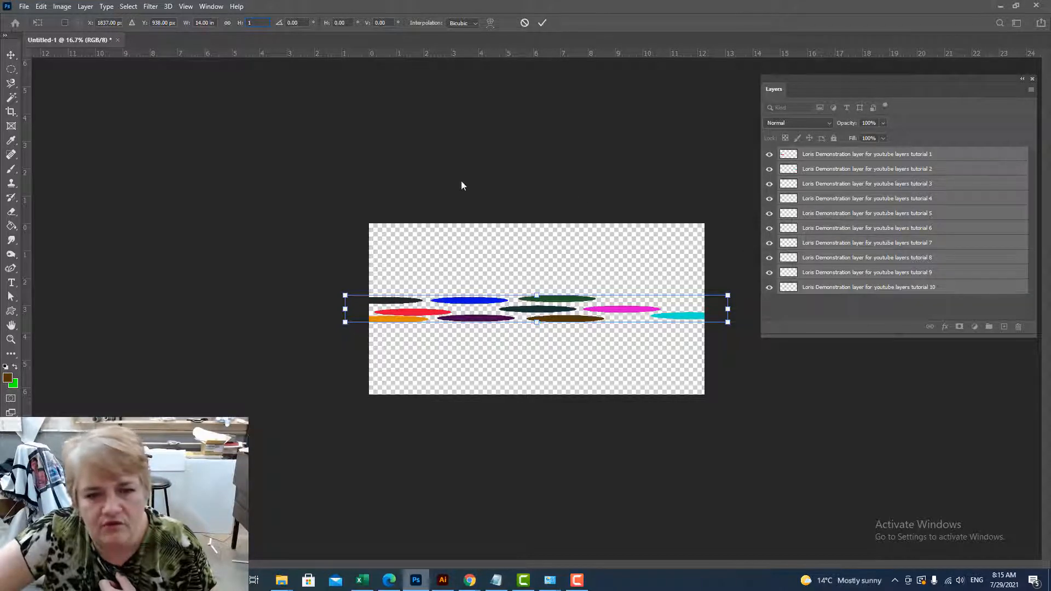
pyautogui.press('Return')
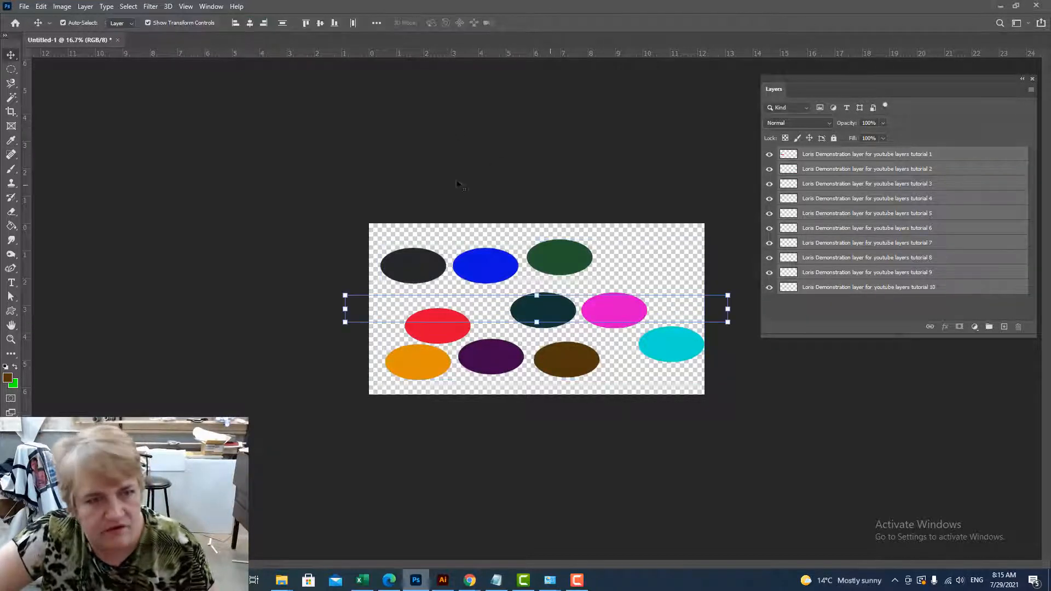
# Step: Undo the applied 14 by 1 in Free Transform on the ten selected ellipse layers
pyautogui.hotkey('ctrl', 't')
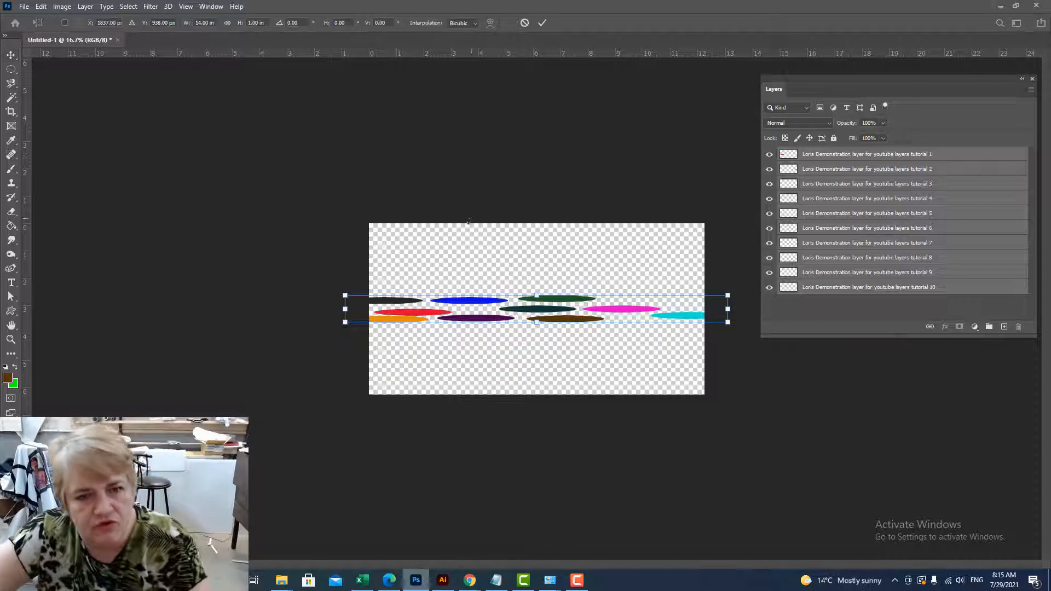
pyautogui.click(252, 22)
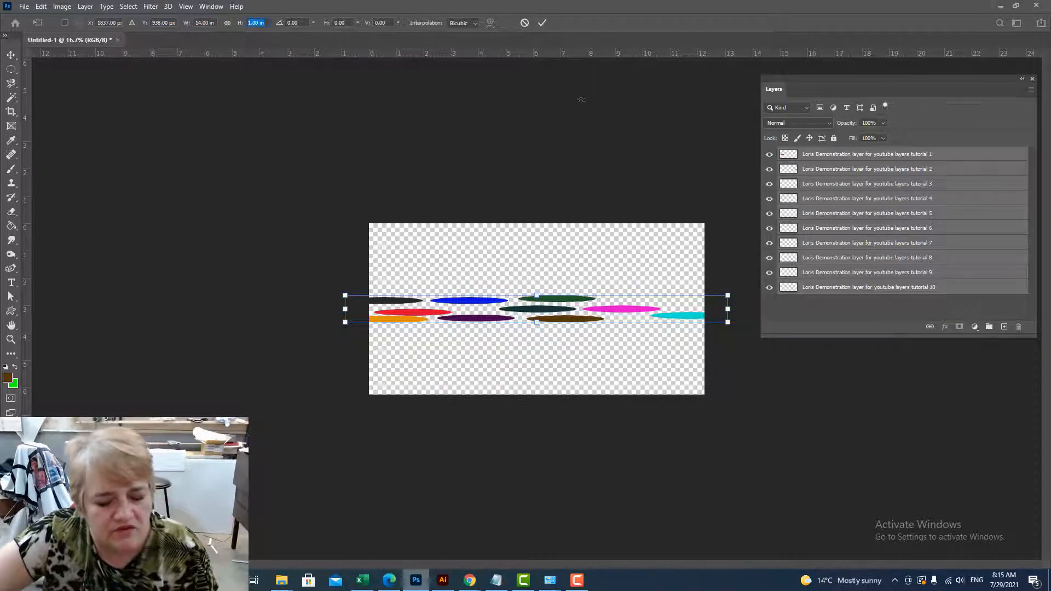
pyautogui.hotkey('ctrl', 'z')
pyautogui.hotkey('ctrl', 'z')
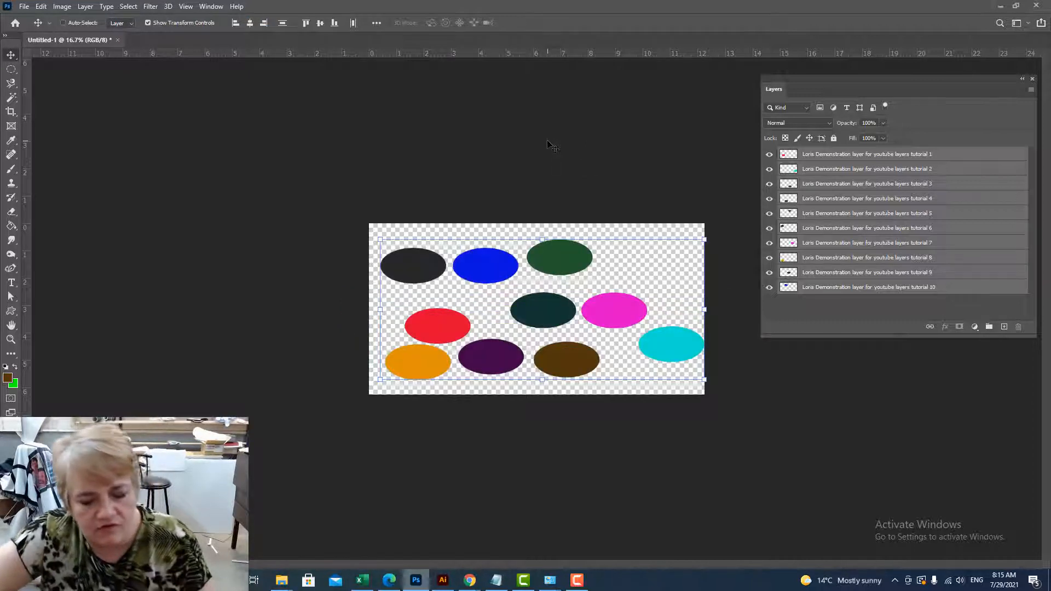
# Step: Free Transform the ten selected layers, enlarge them proportionally from two opposite corners to about 27.8 by 12 in, and apply the transformation
pyautogui.hotkey('ctrl', 't')
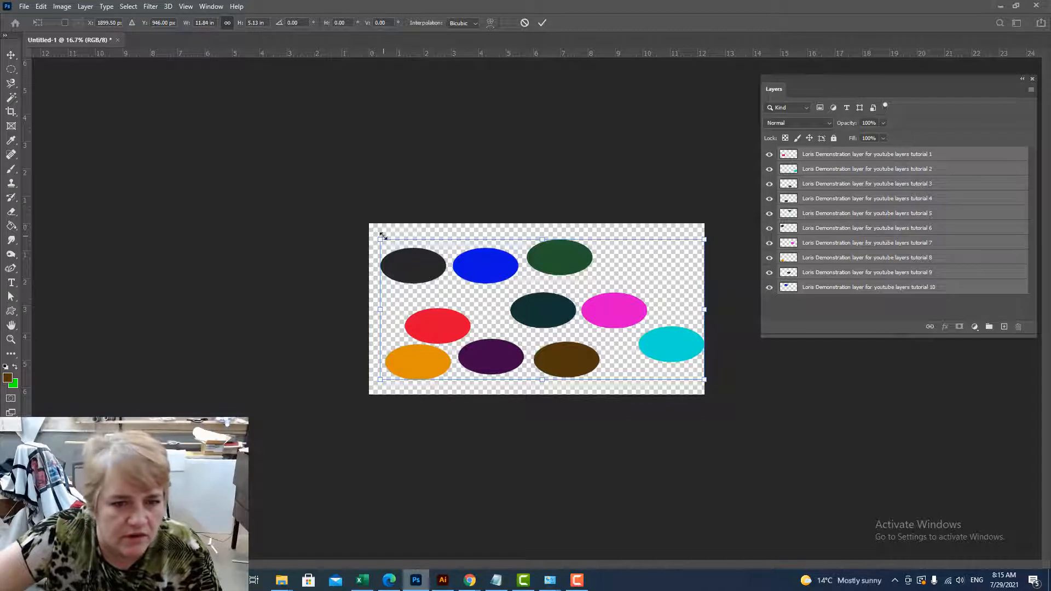
pyautogui.moveTo(381, 239); pyautogui.dragTo(197, 160)
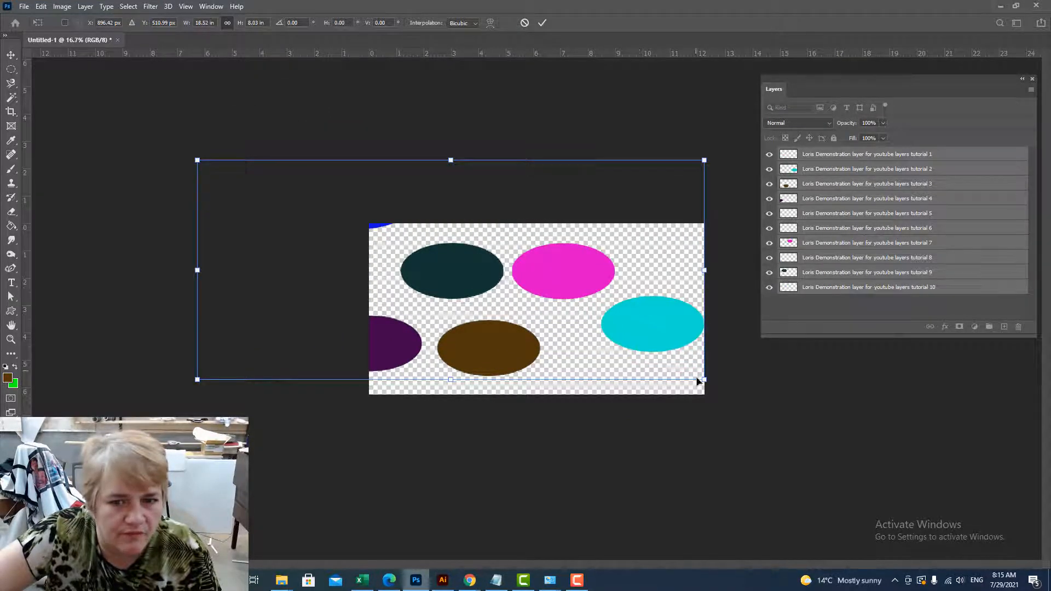
pyautogui.moveTo(704, 379); pyautogui.dragTo(941, 483)
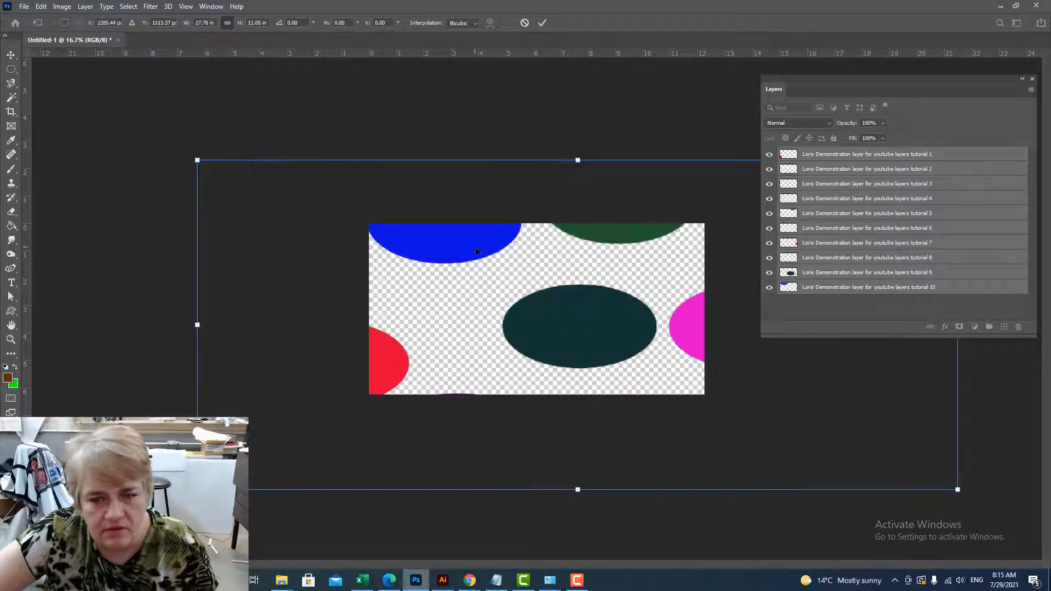
pyautogui.hotkey('ctrl', 'z')
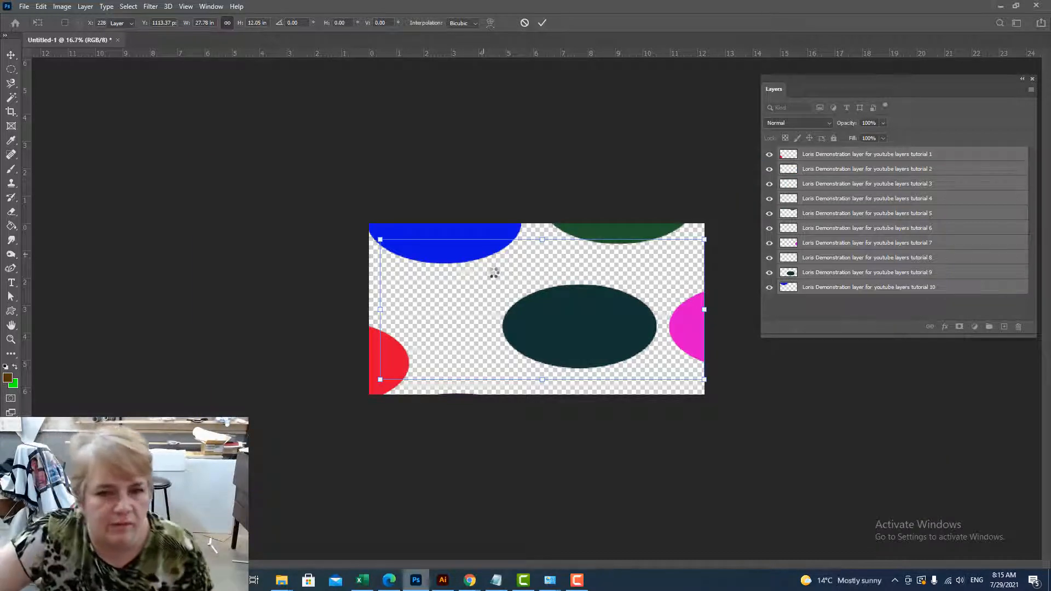
pyautogui.press('Return')
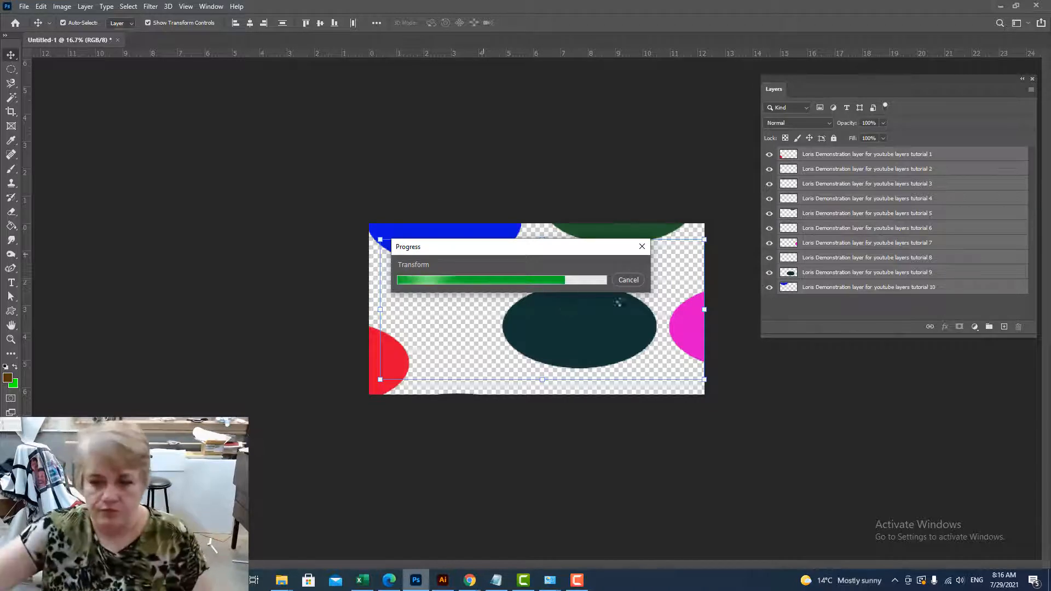
pyautogui.click(578, 583)
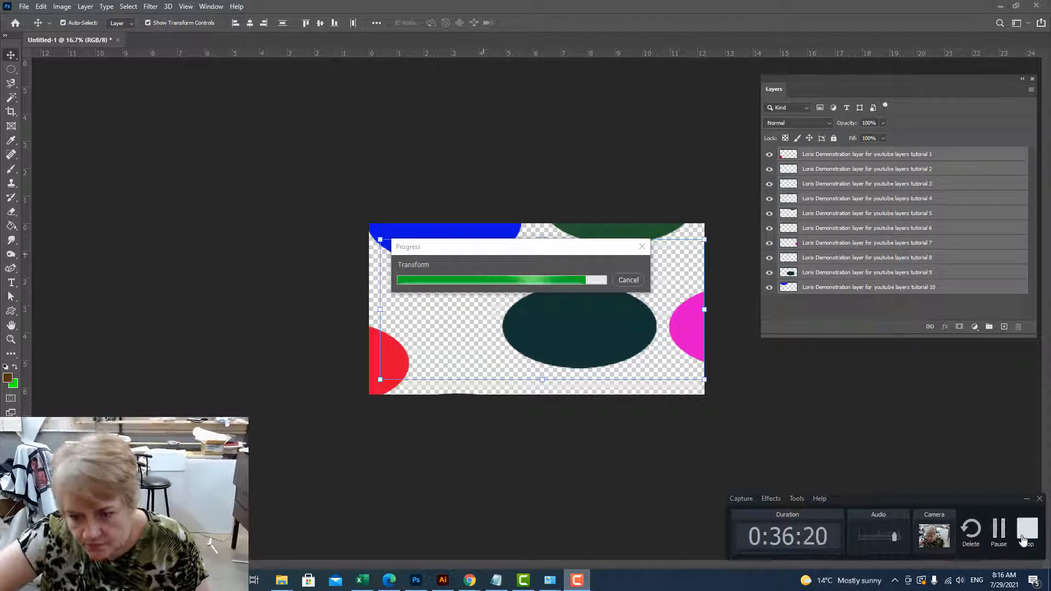
pyautogui.click(1018, 542)
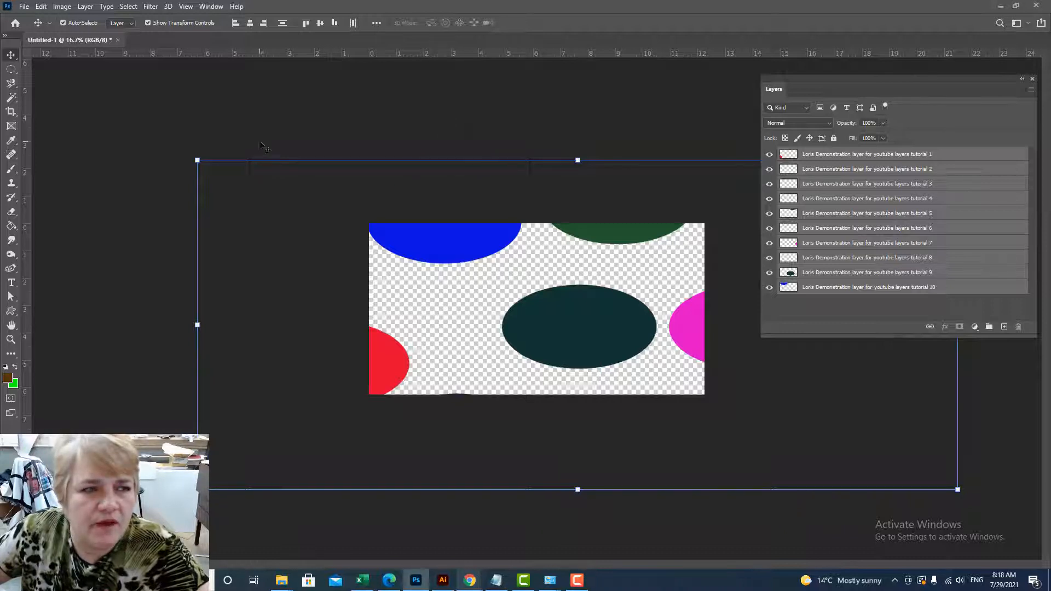
# Step: Clear the multi-layer selection, select only layer tutorial 1, and move its red ellipse fully onto the canvas's left half
pyautogui.click(233, 134)
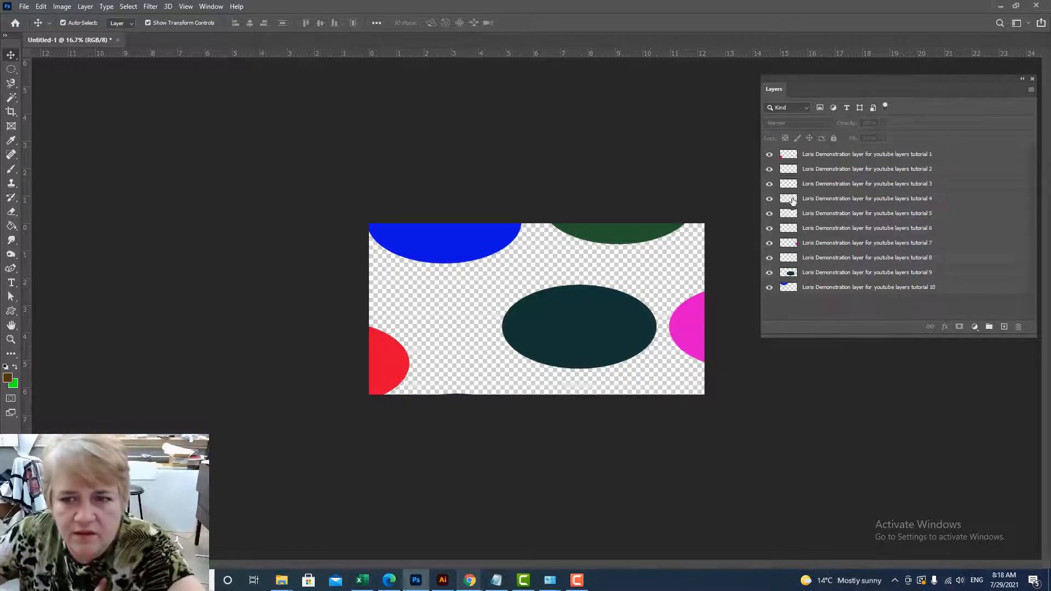
pyautogui.click(792, 156)
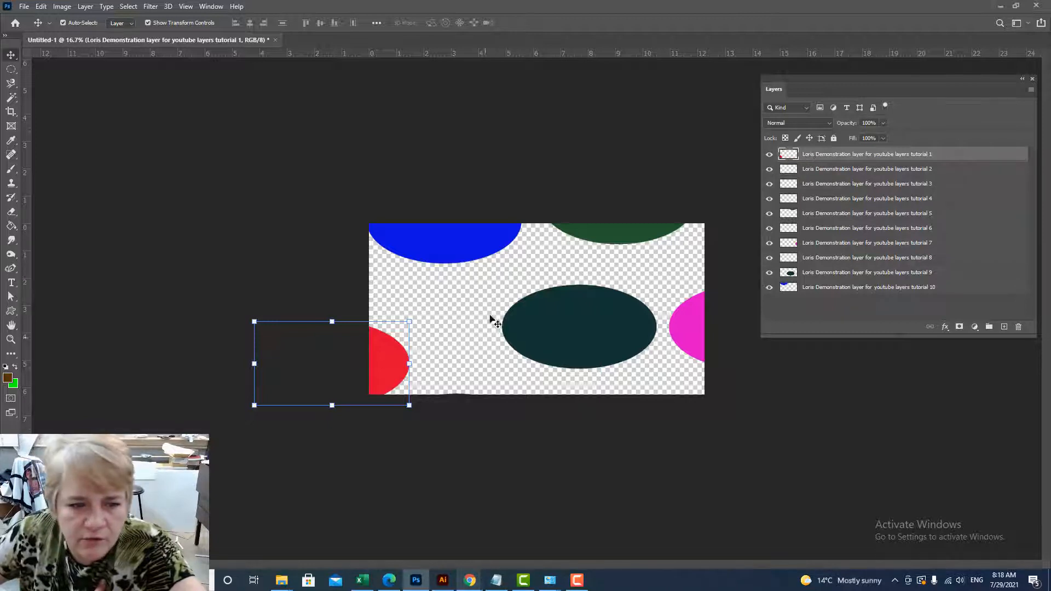
pyautogui.moveTo(383, 365); pyautogui.dragTo(512, 319)
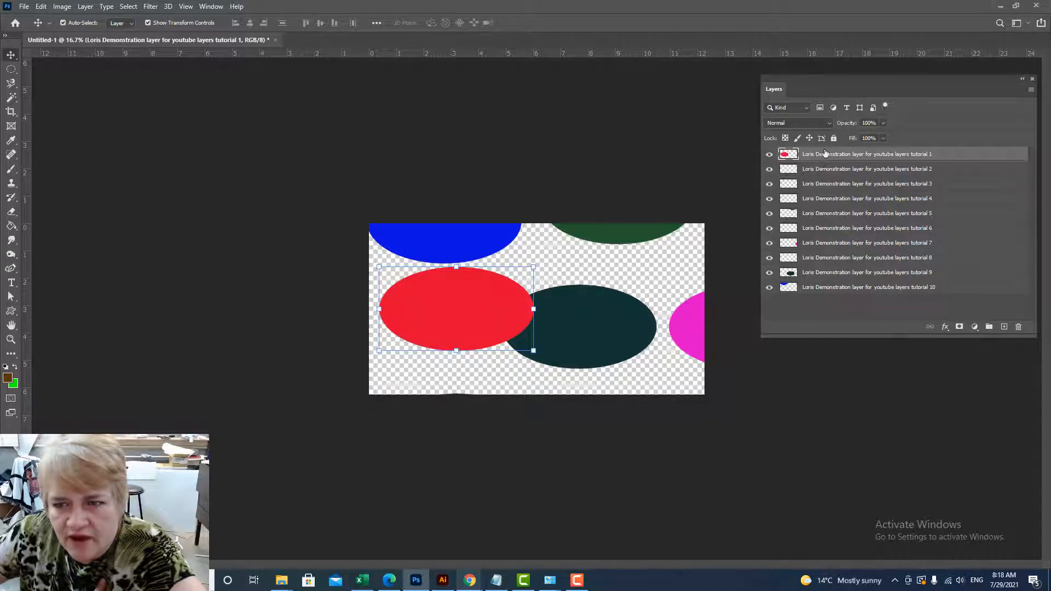
# Step: Try to move layer tutorial 2's off-canvas ellipse onto the canvas with the Move tool, and clear the selection
pyautogui.click(816, 172)
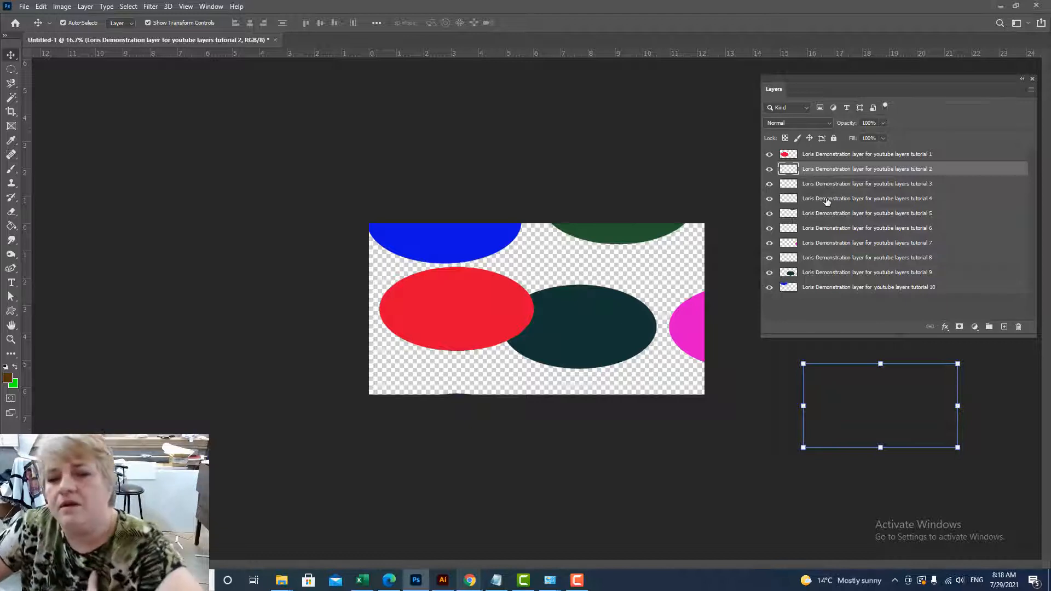
pyautogui.moveTo(875, 411); pyautogui.dragTo(624, 292)
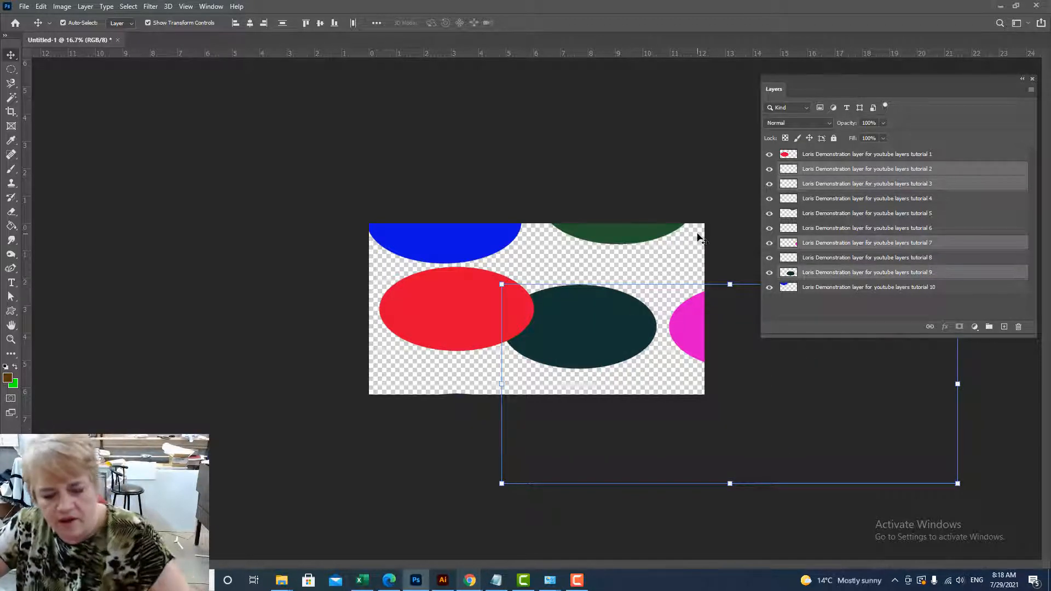
pyautogui.click(702, 213)
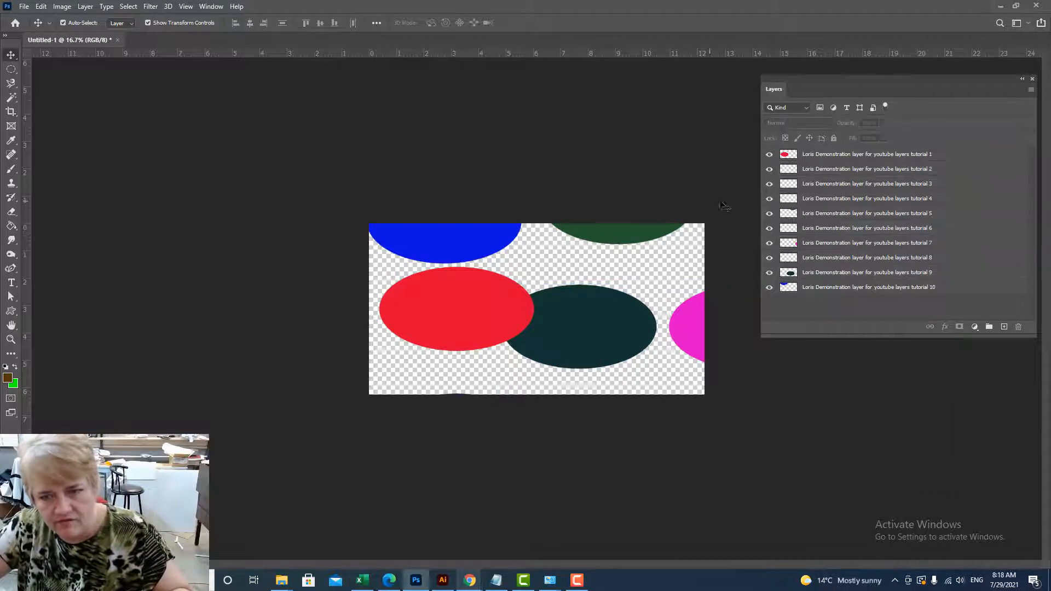
# Step: Select layer tutorial 2, use Free Transform to move its cyan ellipse onto the canvas's upper middle, and apply the transformation
pyautogui.click(789, 174)
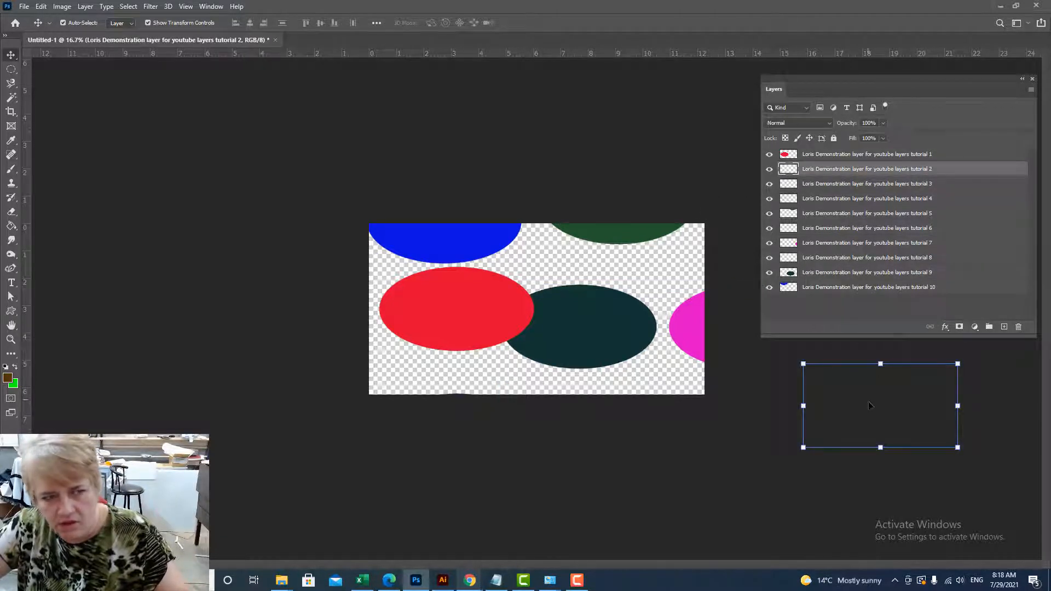
pyautogui.moveTo(870, 399)
pyautogui.mouseDown()
pyautogui.moveTo(838, 387)
pyautogui.moveTo(856, 392)
pyautogui.mouseUp()
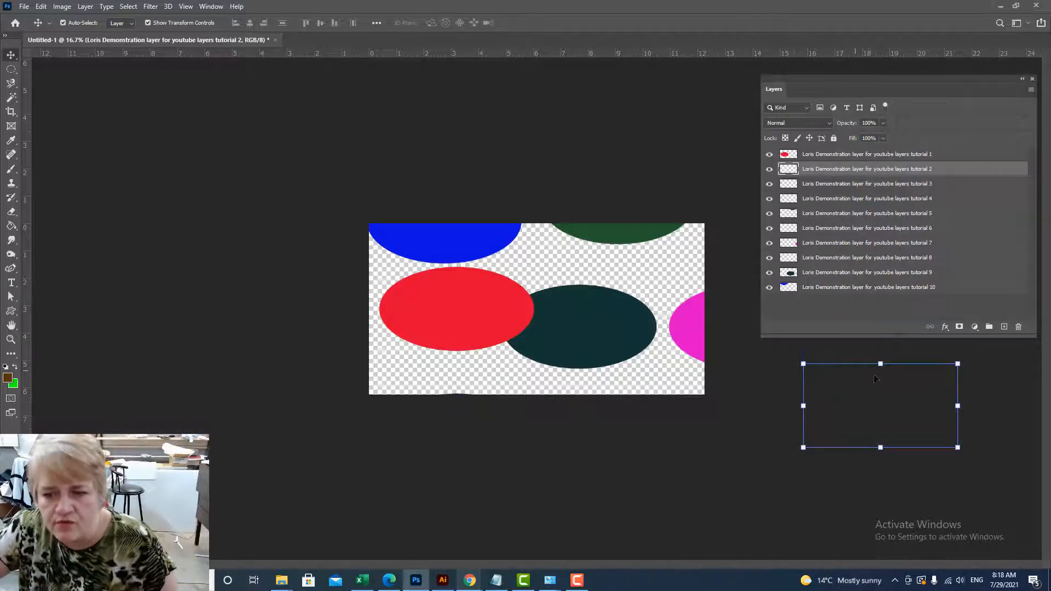
pyautogui.press('ctrl')
pyautogui.hotkey('ctrl', 't')
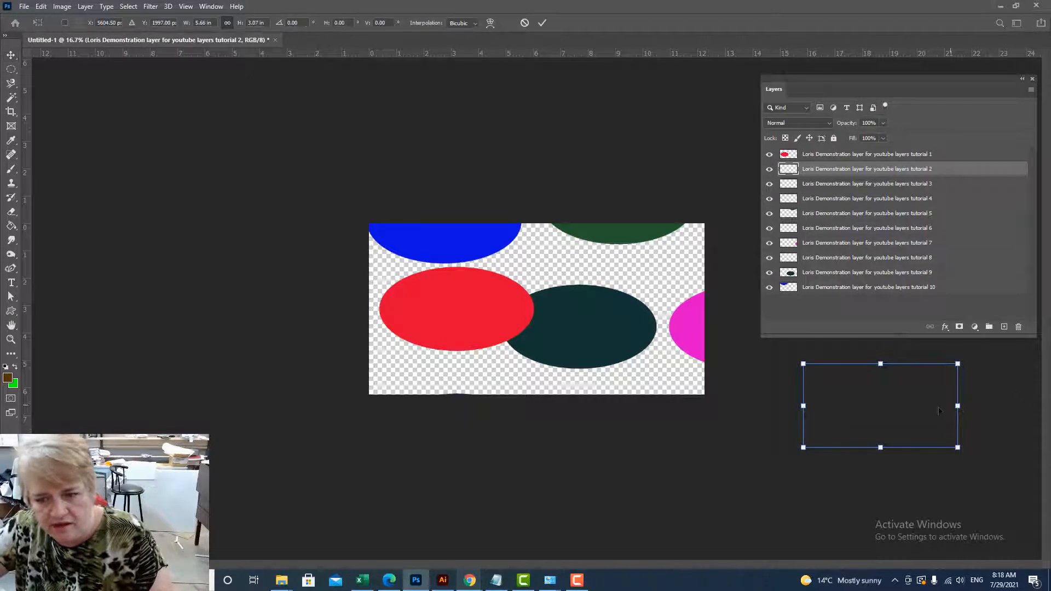
pyautogui.moveTo(880, 403); pyautogui.dragTo(535, 266)
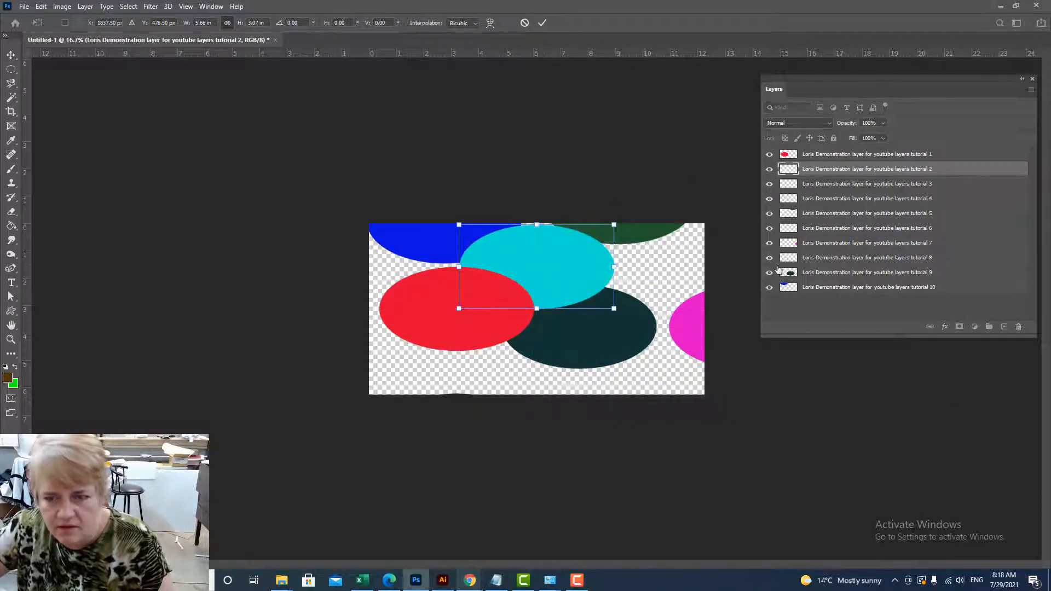
pyautogui.hotkey('ctrl', 'z')
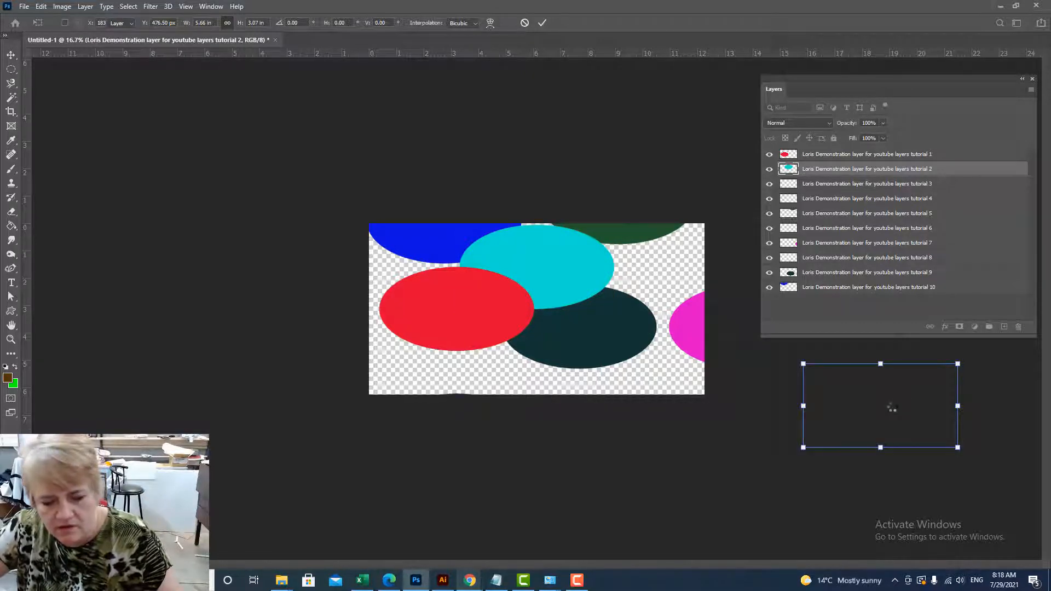
pyautogui.hotkey('ctrl', 'z')
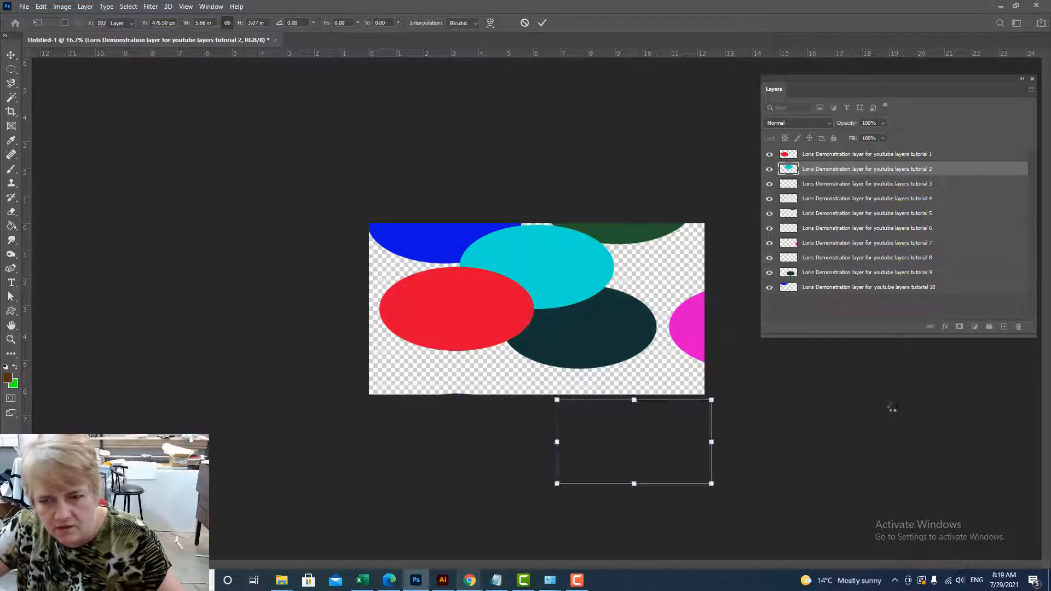
# Step: Free Transform layer tutorial 3 to move its brown ellipse up onto the canvas, beside the red ellipse, and apply it
pyautogui.click(794, 185)
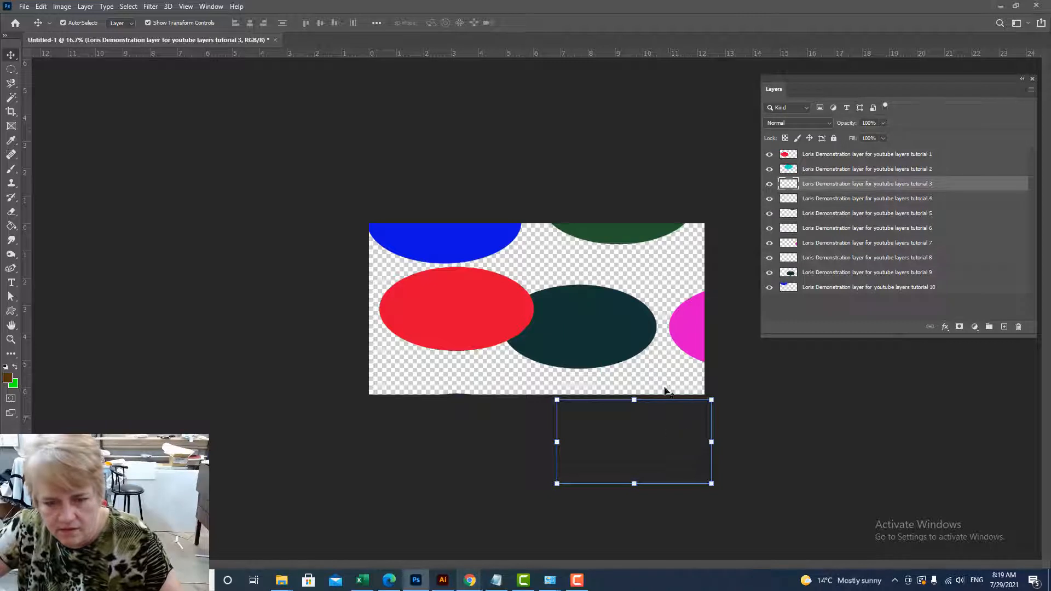
pyautogui.moveTo(671, 433); pyautogui.dragTo(648, 306)
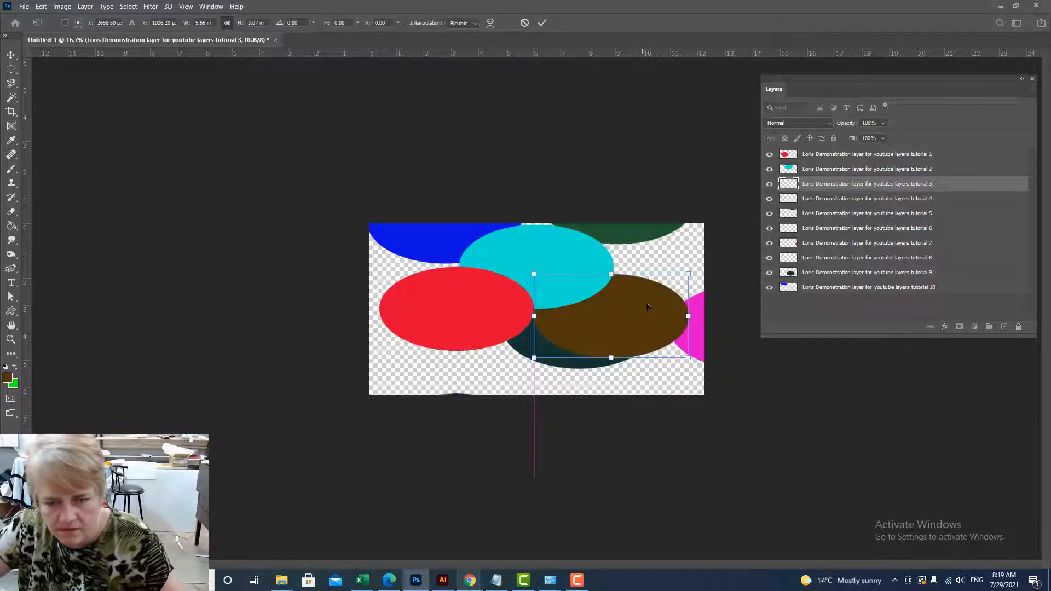
pyautogui.click(789, 204)
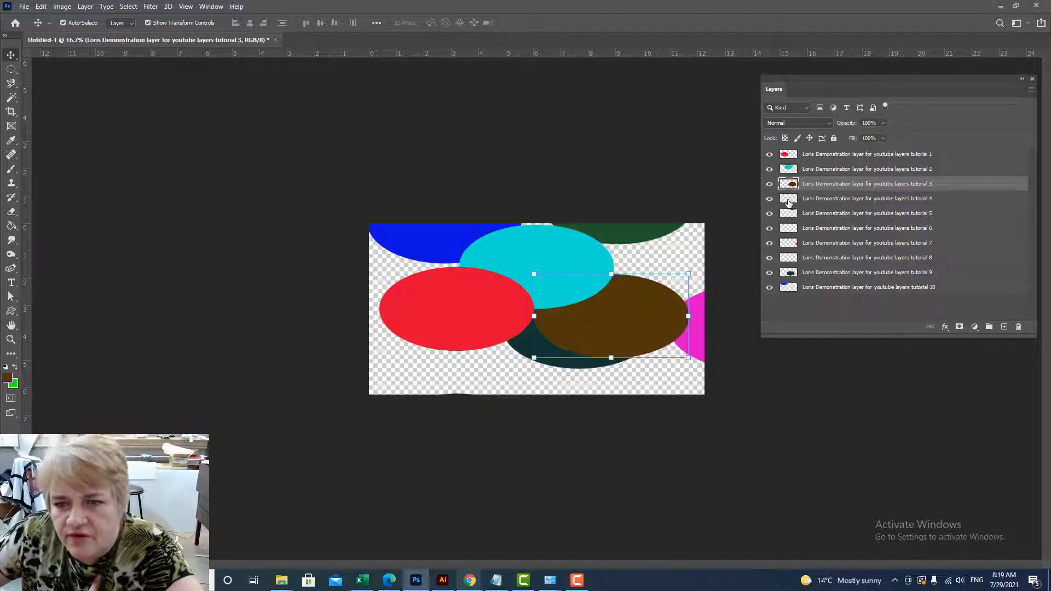
# Step: Use Free Transform on layer tutorial 4 to bring its purple ellipse onto the canvas's lower left, partly behind the red ellipse
pyautogui.click(789, 202)
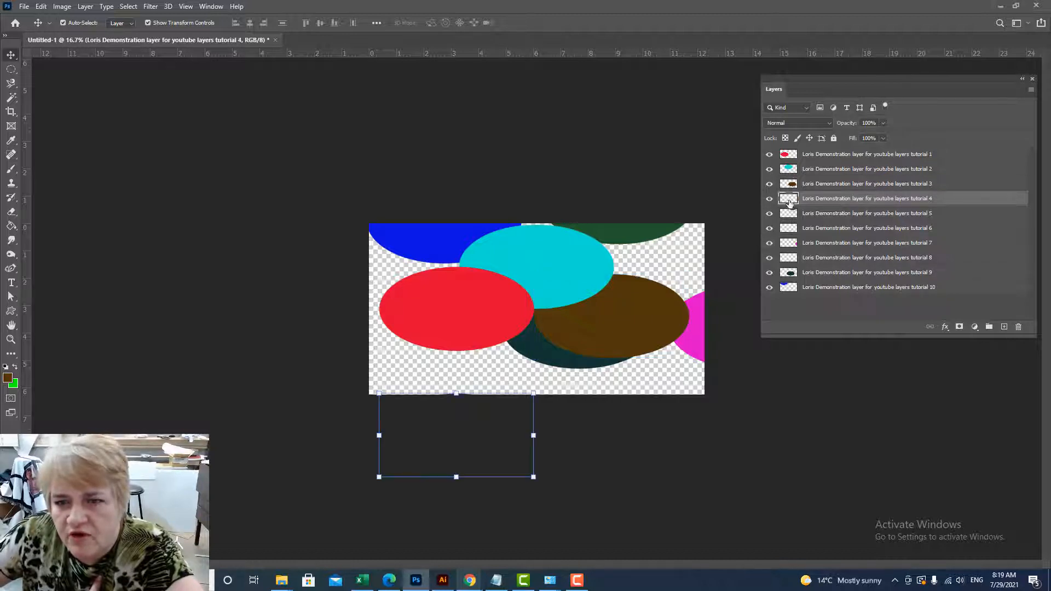
pyautogui.moveTo(466, 433); pyautogui.dragTo(492, 397)
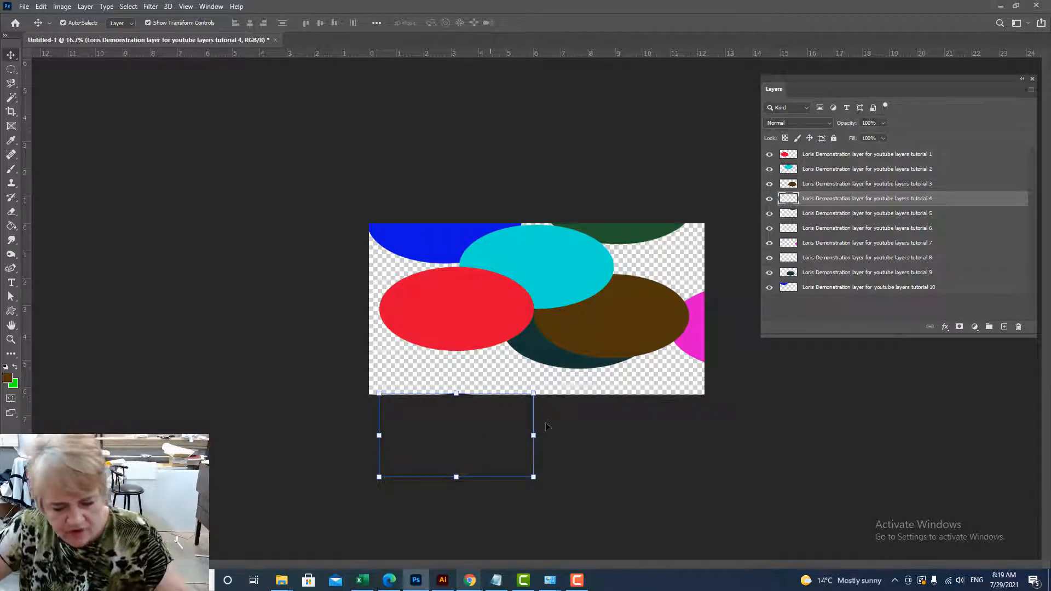
pyautogui.hotkey('ctrl', 't')
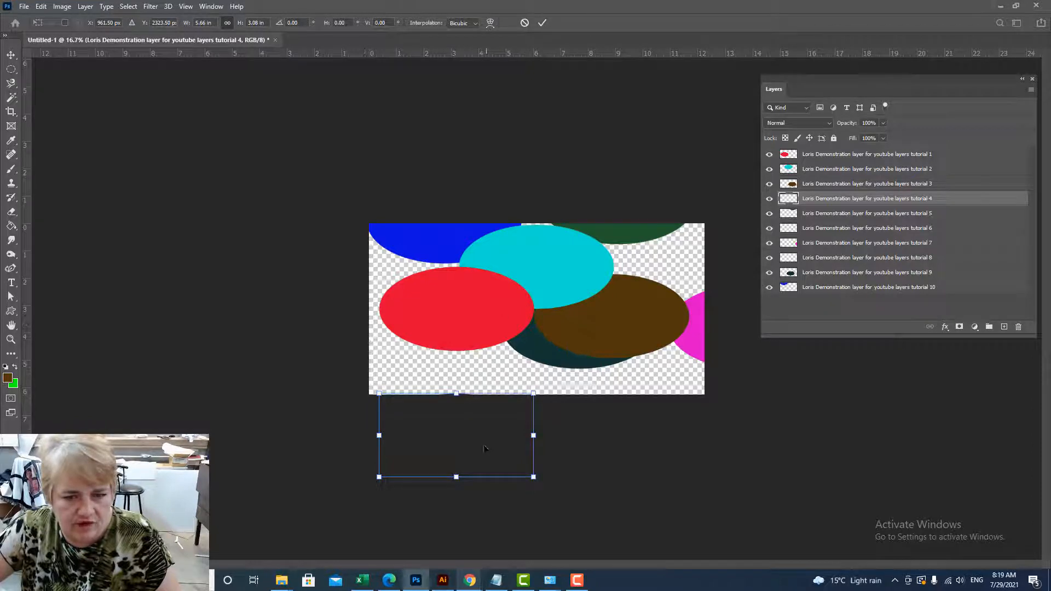
pyautogui.moveTo(460, 450); pyautogui.dragTo(652, 266)
pyautogui.moveTo(574, 338); pyautogui.dragTo(484, 353)
# Step: Free Transform layer tutorial 5 and move its green ellipse down to the canvas's upper-right area
pyautogui.click(787, 214)
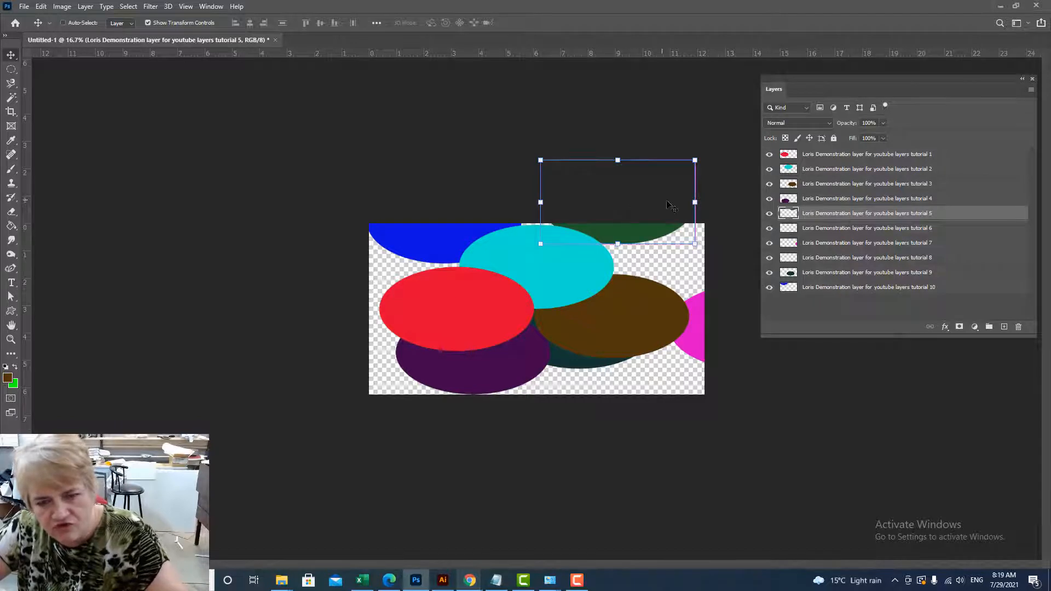
pyautogui.hotkey('ctrl', 't')
pyautogui.moveTo(662, 203); pyautogui.dragTo(673, 261)
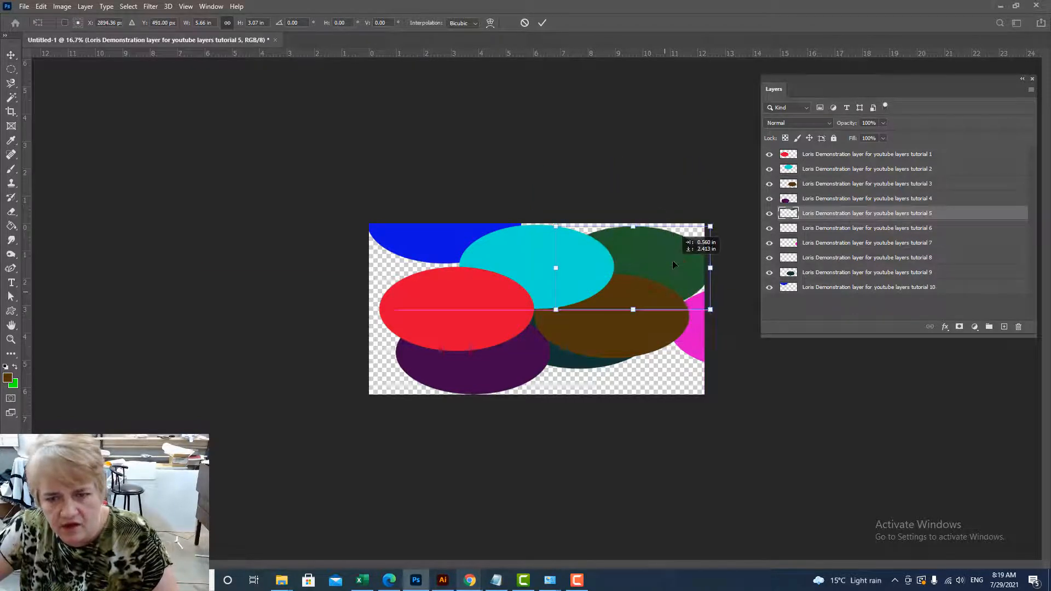
# Step: Move layer tutorial 6's dark grey ellipse to the canvas's lower right with Free Transform, and layer tutorial 7's magenta ellipse to the upper left
pyautogui.click(831, 229)
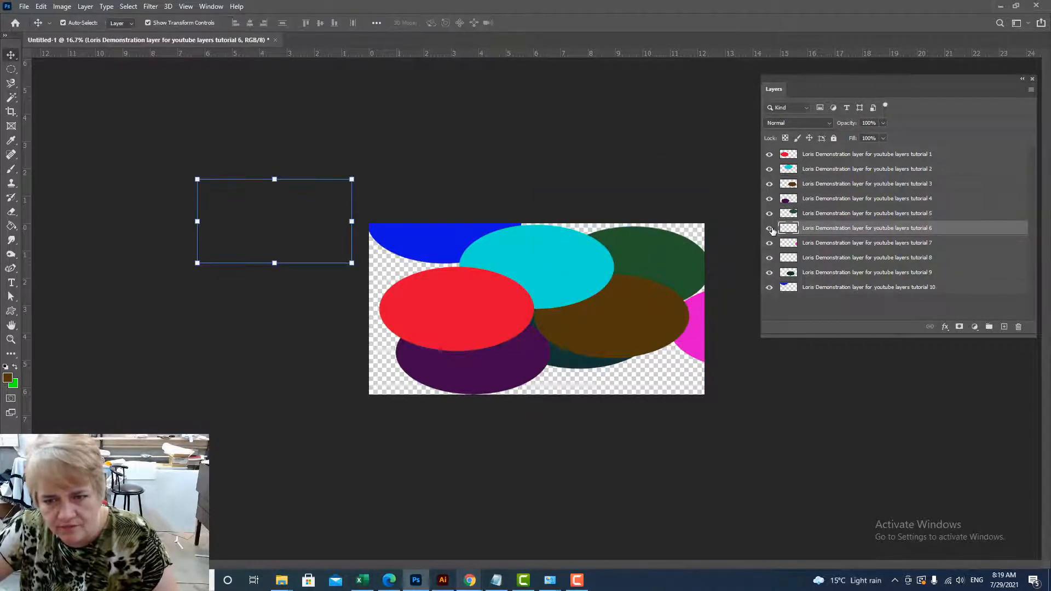
pyautogui.hotkey('ctrl', 't')
pyautogui.moveTo(304, 227); pyautogui.dragTo(656, 356)
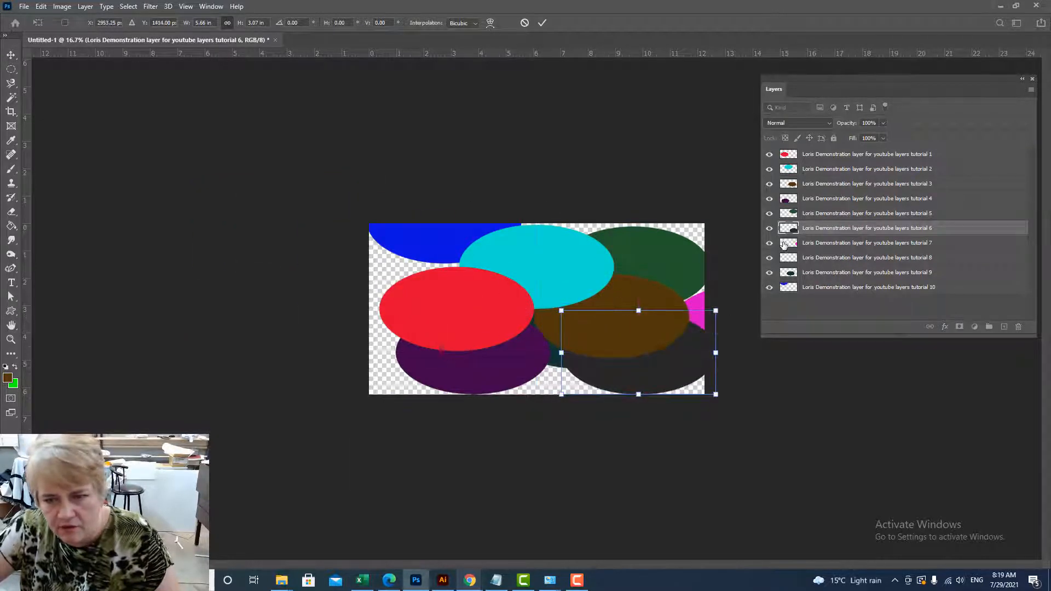
pyautogui.click(781, 246)
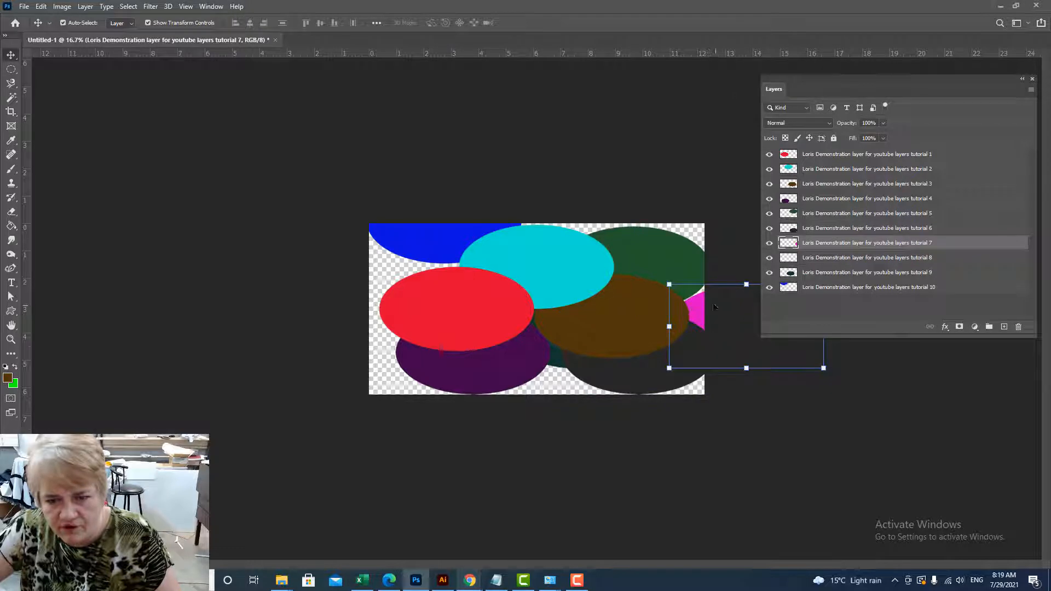
pyautogui.moveTo(703, 309); pyautogui.dragTo(387, 253)
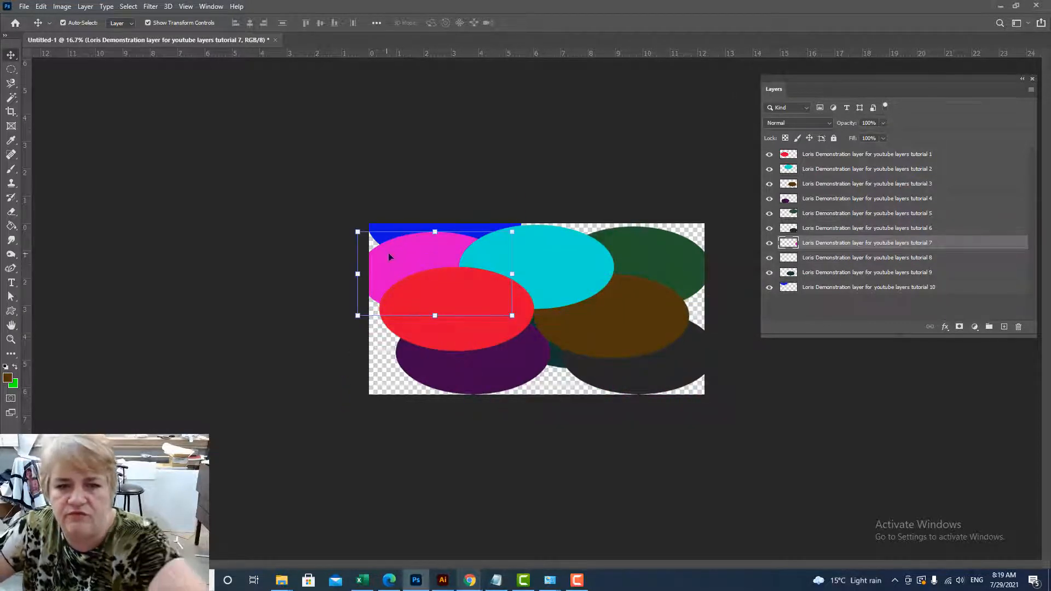
# Step: Move layer tutorial 8's orange ellipse to the canvas's bottom centre and layer tutorial 10's blue ellipse to the top centre behind the cyan ellipse
pyautogui.click(792, 258)
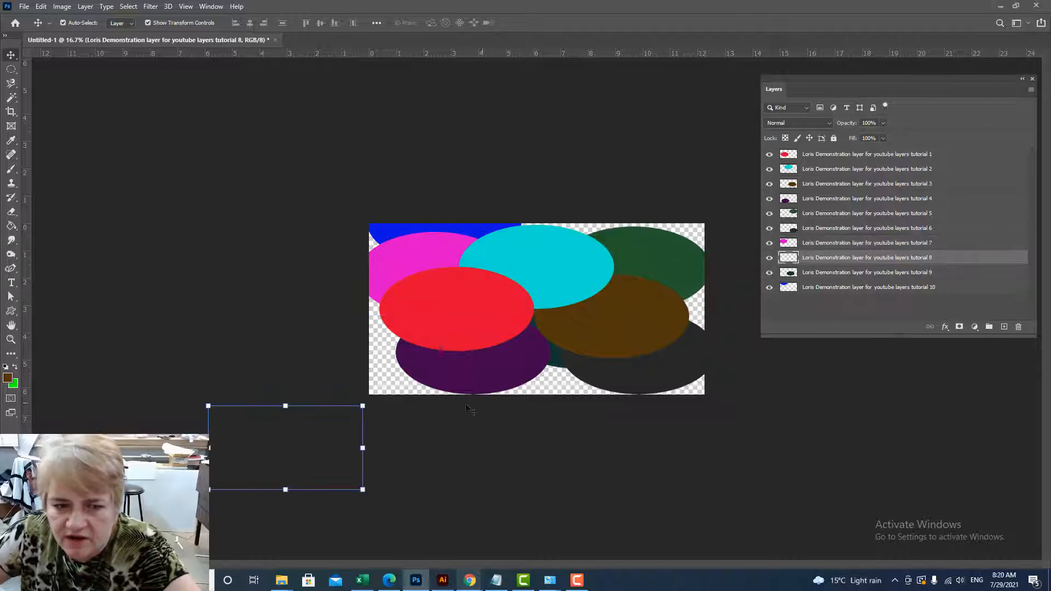
pyautogui.moveTo(403, 411); pyautogui.dragTo(680, 312)
pyautogui.click(795, 275)
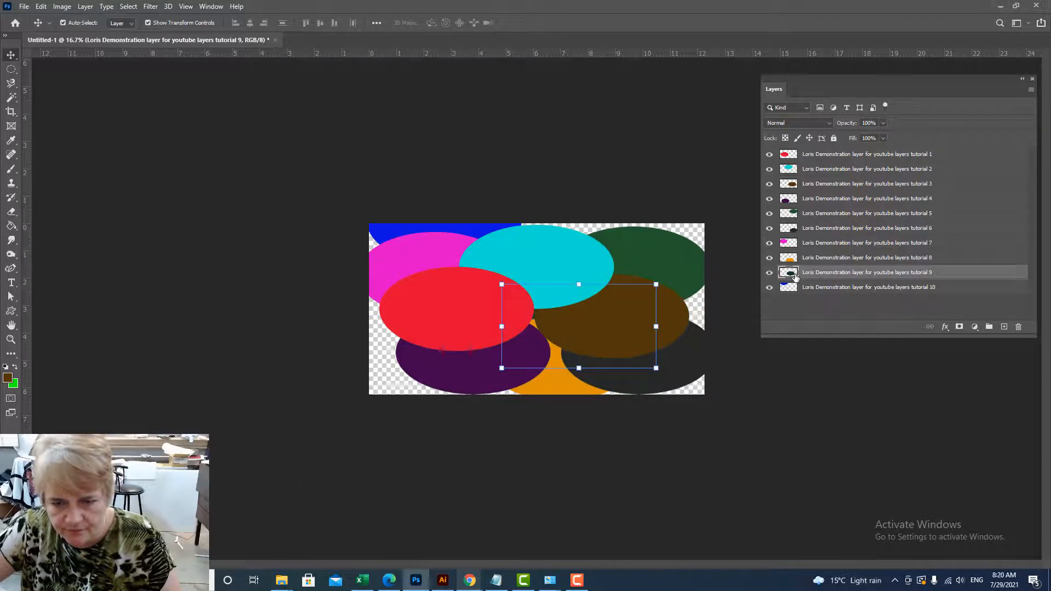
pyautogui.click(787, 289)
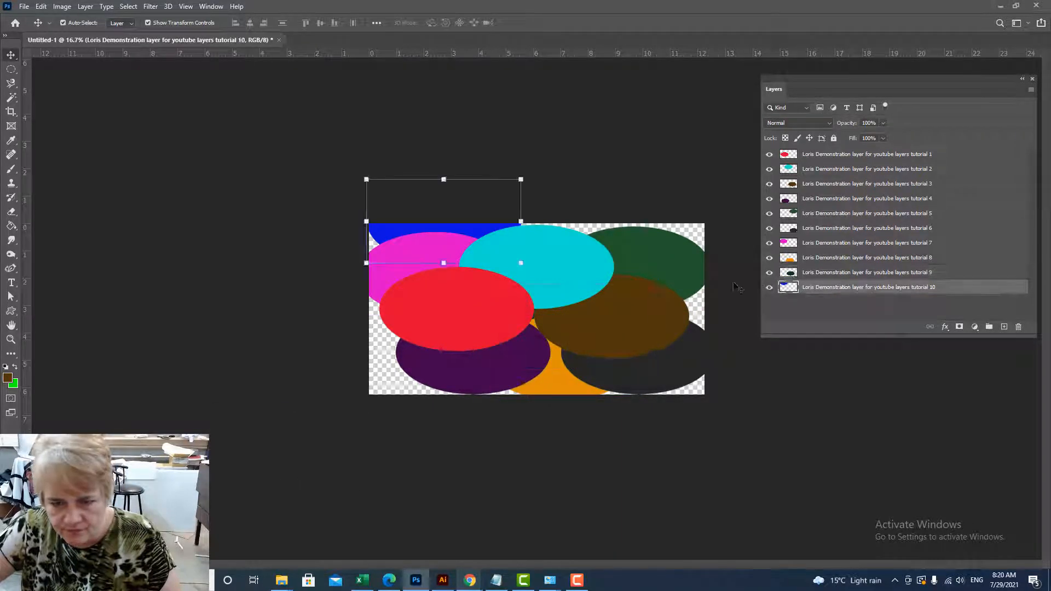
pyautogui.moveTo(497, 233); pyautogui.dragTo(596, 254)
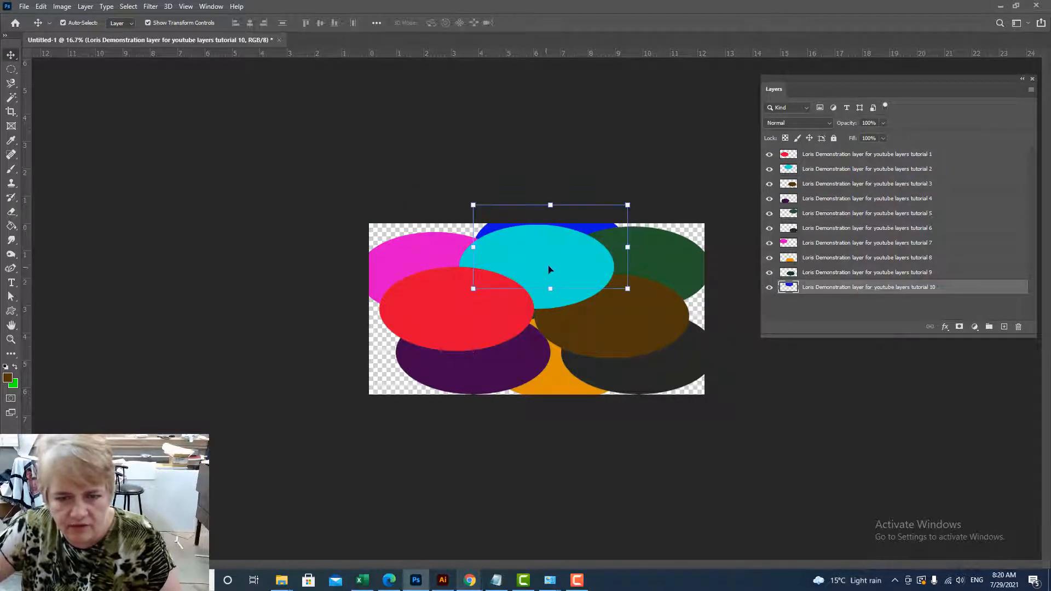
pyautogui.click(116, 114)
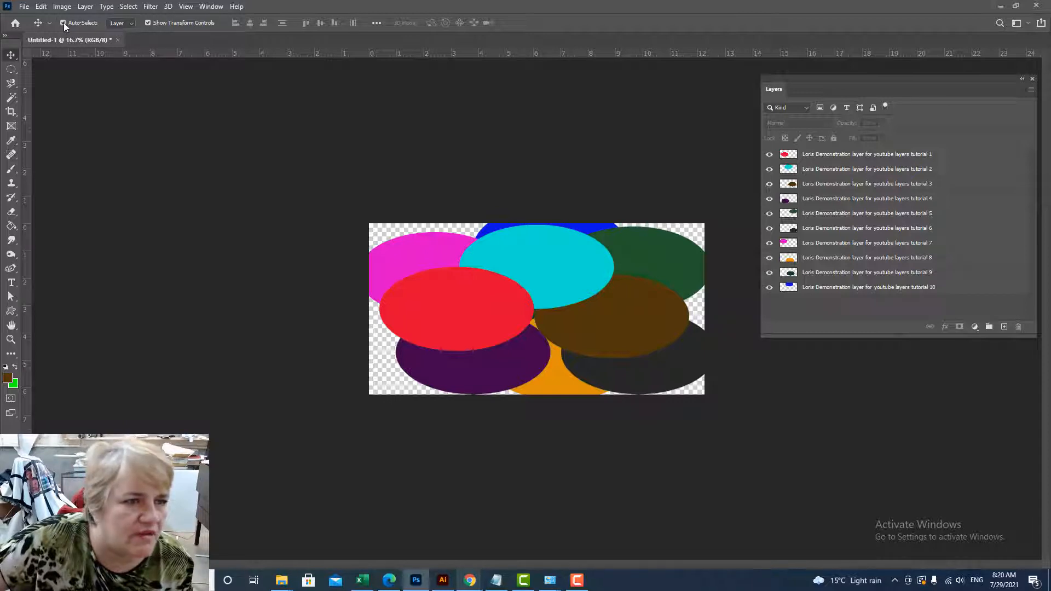
# Step: Set the Move tool's Auto-Select to Layer and pick the magenta ellipse on the canvas
pyautogui.click(130, 23)
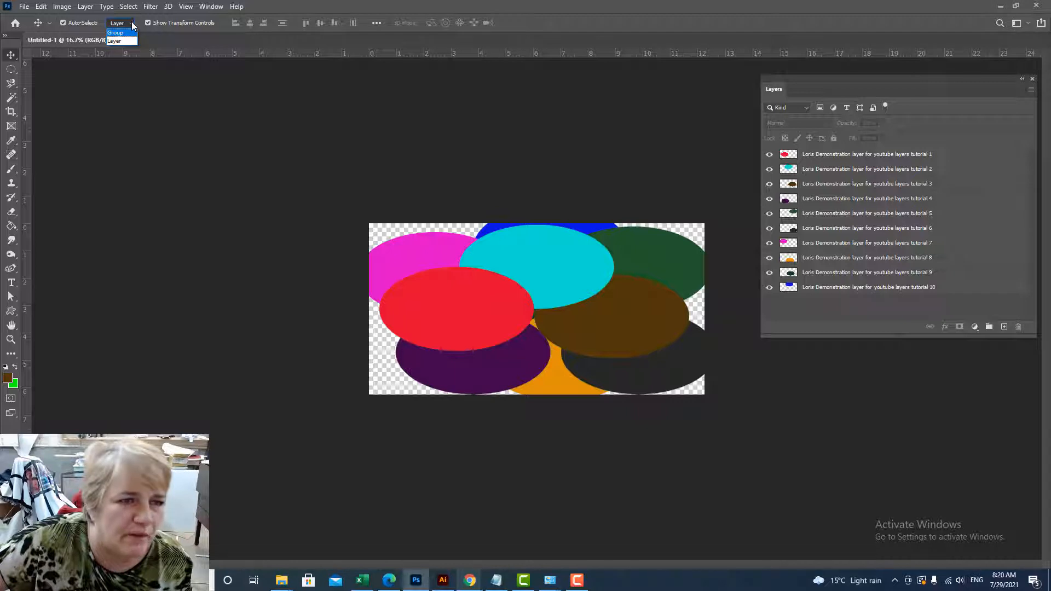
pyautogui.click(133, 41)
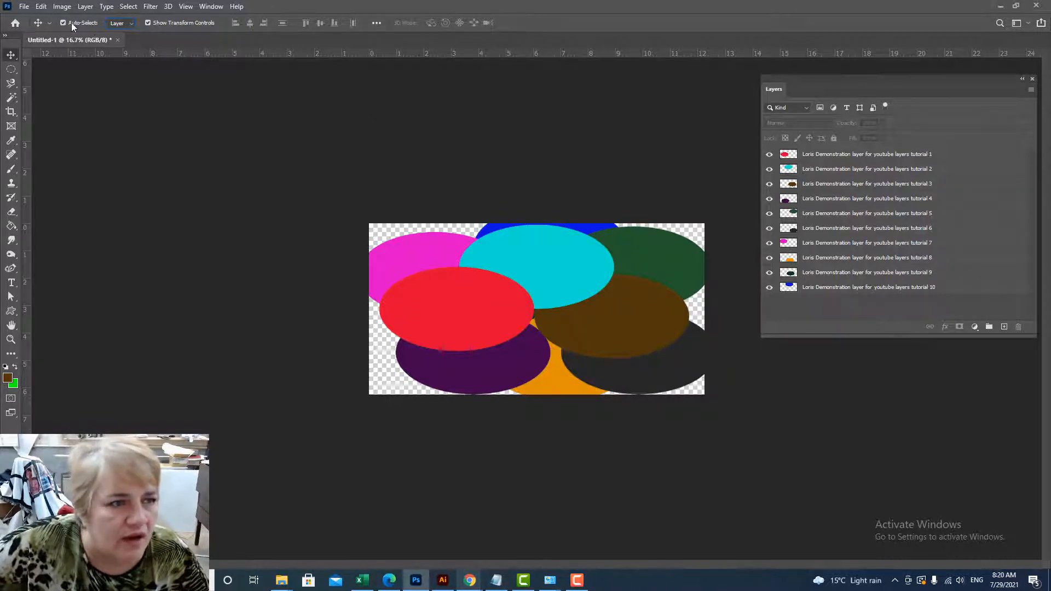
pyautogui.click(424, 254)
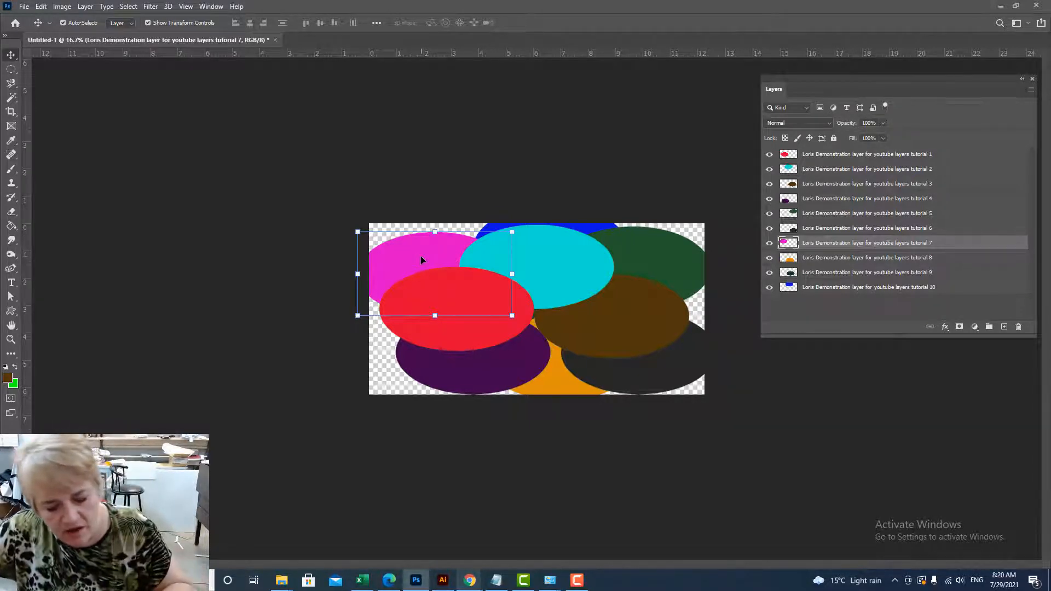
# Step: Free Transform the magenta ellipse, rotating it 27 degrees and scaling it down to about 2.84 by 1.54 in, and apply
pyautogui.hotkey('ctrl', 't')
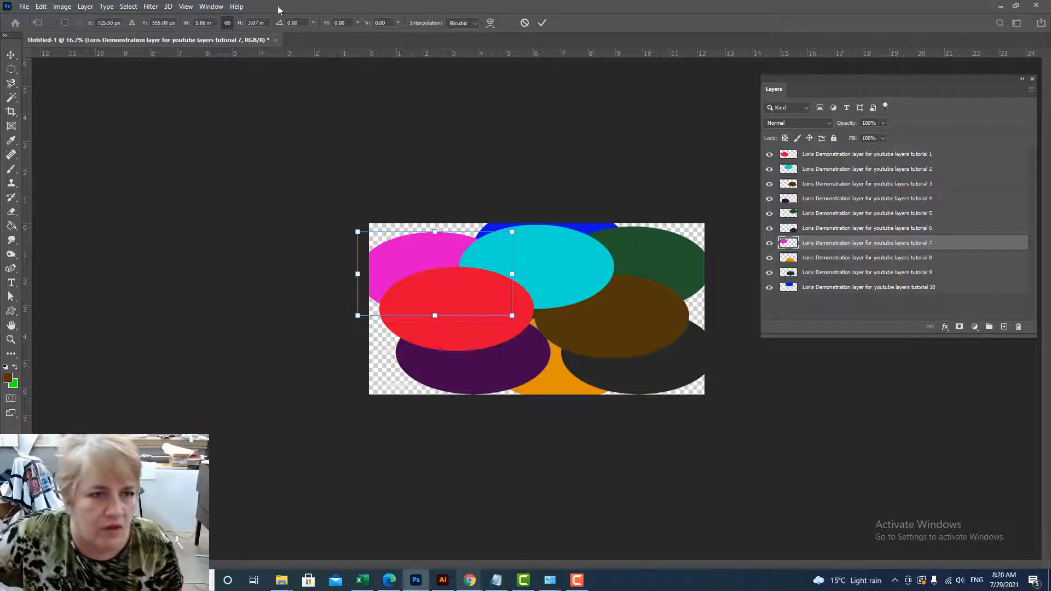
pyautogui.click(294, 23)
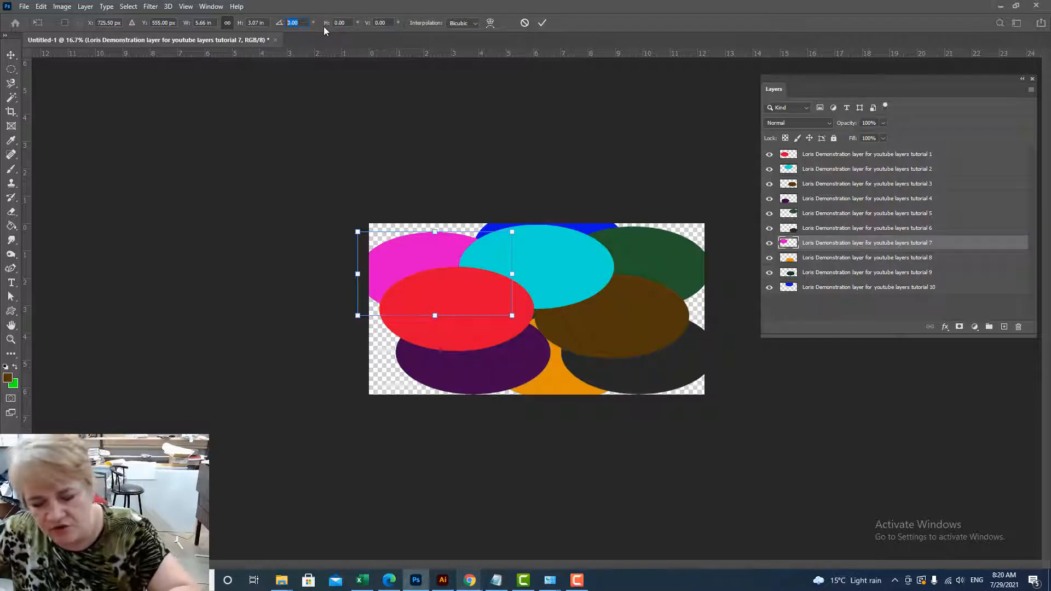
pyautogui.write('90')
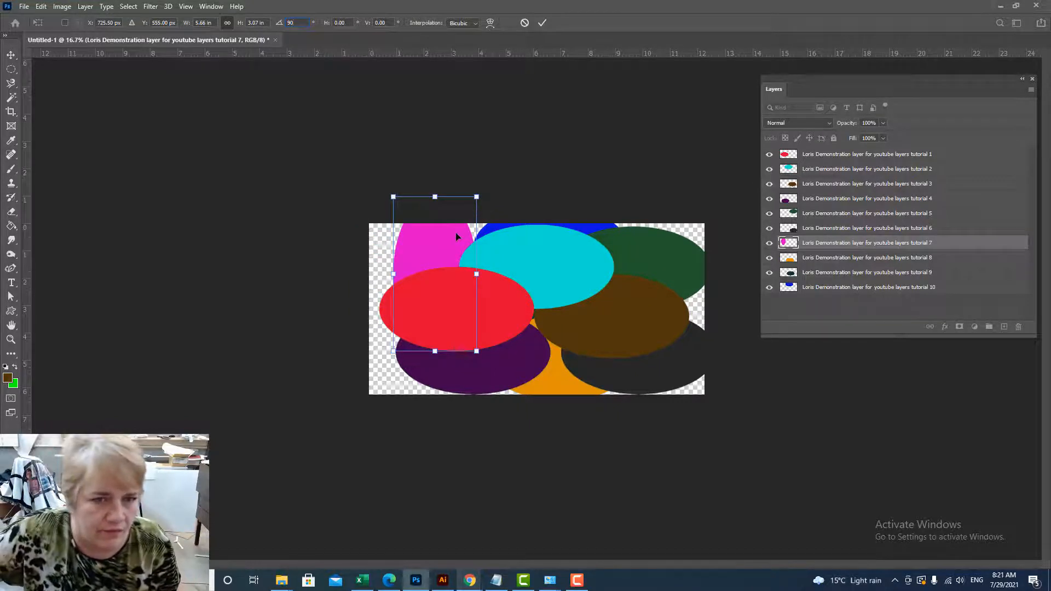
pyautogui.press('BackSpace')
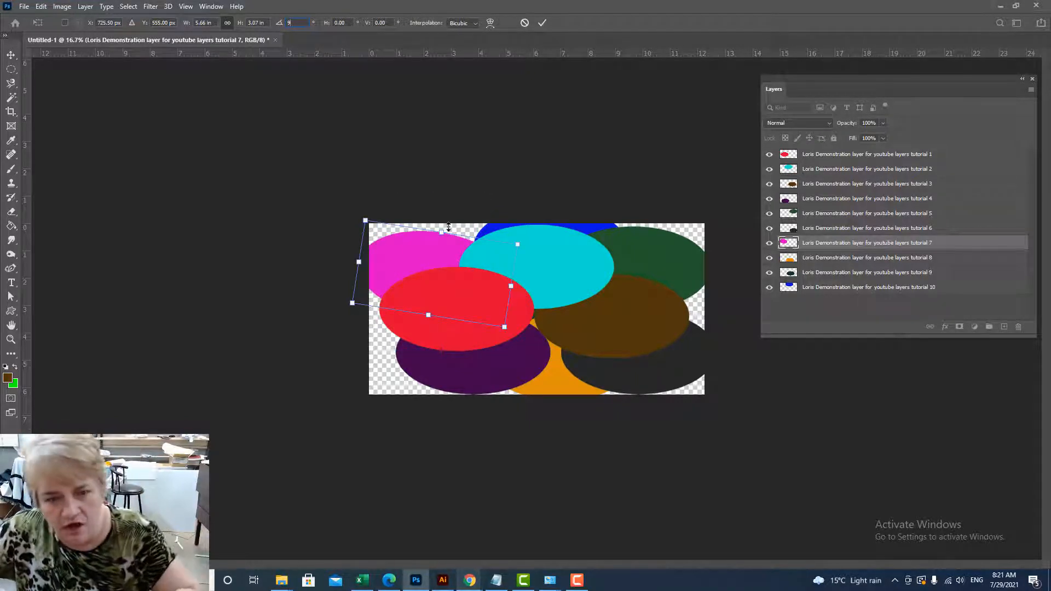
pyautogui.write('27')
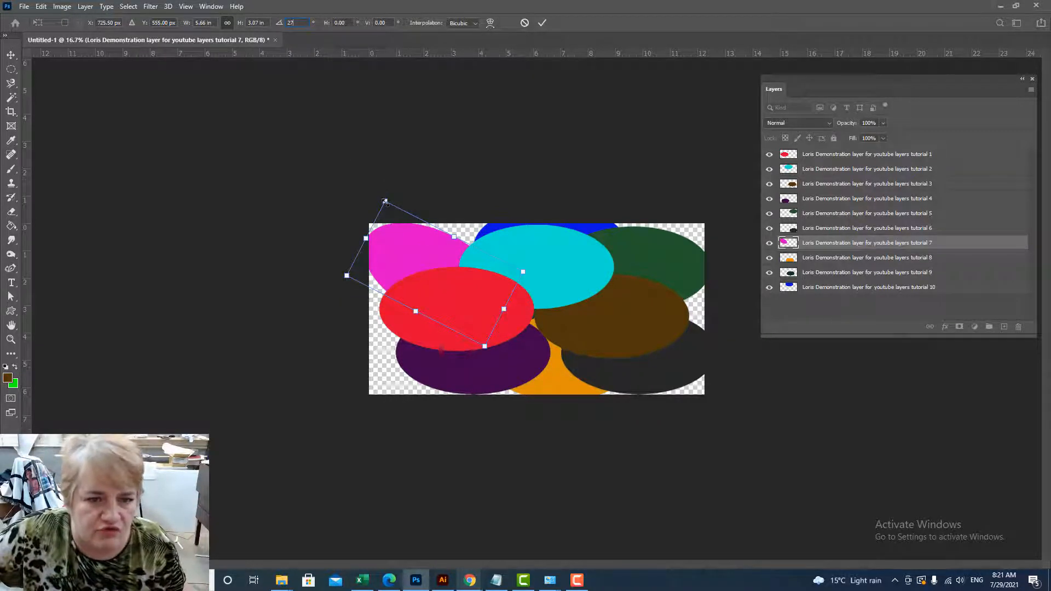
pyautogui.moveTo(385, 202); pyautogui.dragTo(473, 250)
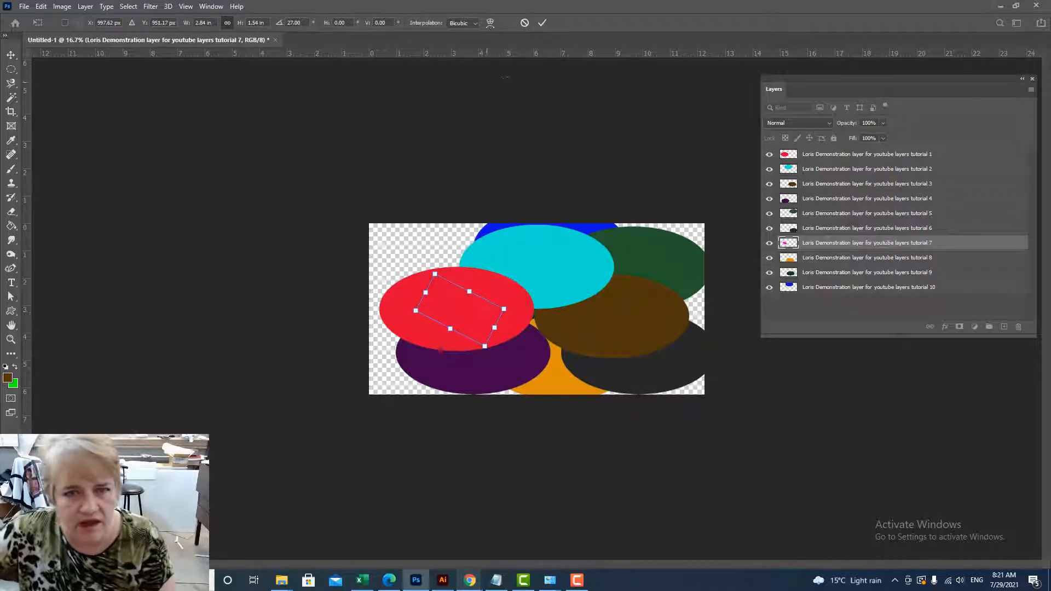
pyautogui.click(542, 24)
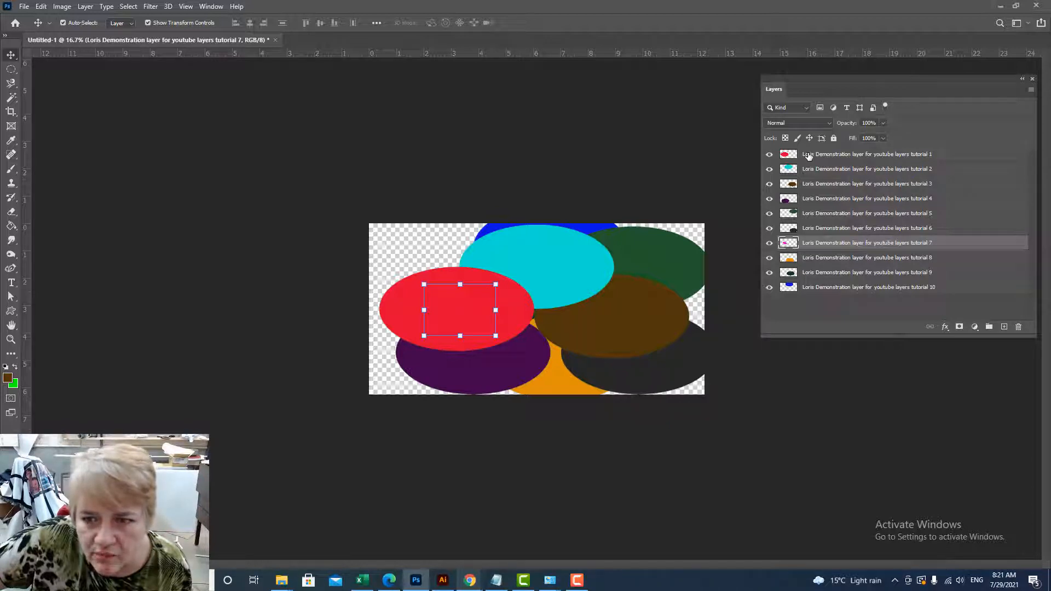
# Step: Reorder the layers, placing layer tutorial 1 directly below layer tutorial 7 and raising layer tutorial 7 to the top of the stack
pyautogui.moveTo(809, 156); pyautogui.dragTo(822, 250)
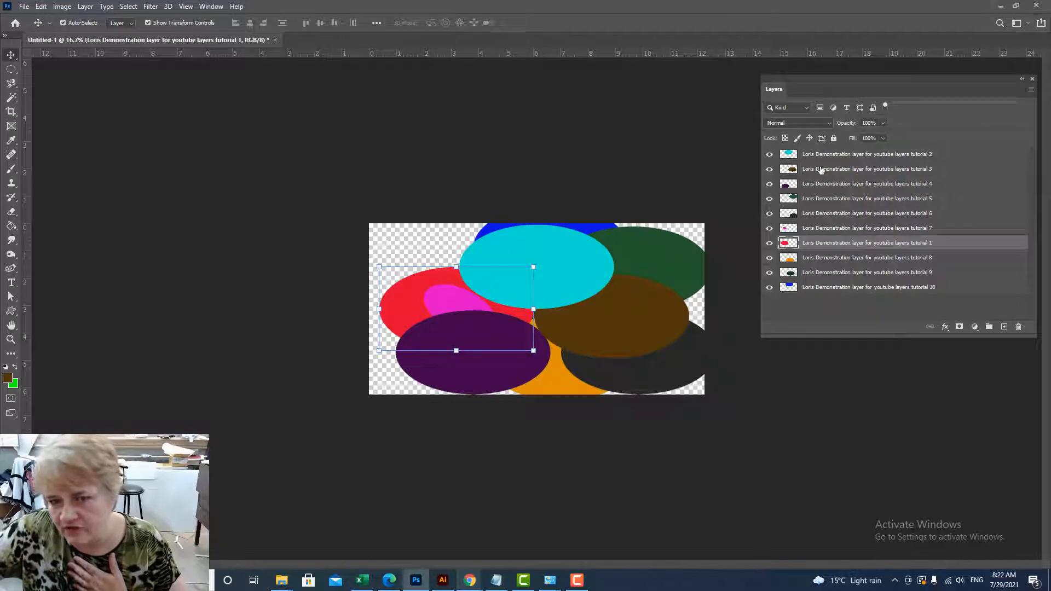
pyautogui.click(821, 230)
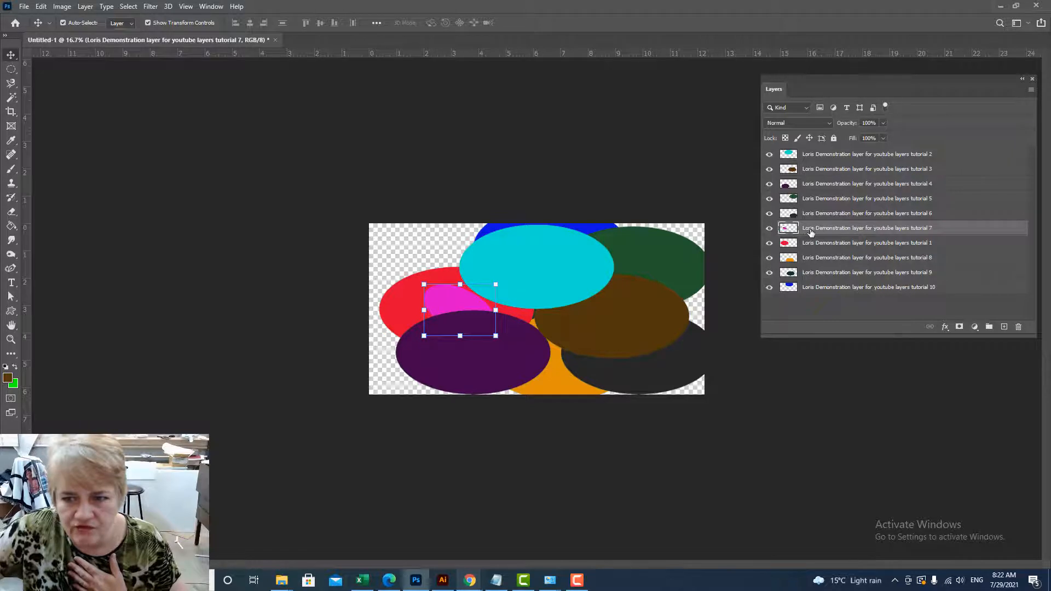
pyautogui.moveTo(808, 232); pyautogui.dragTo(817, 153)
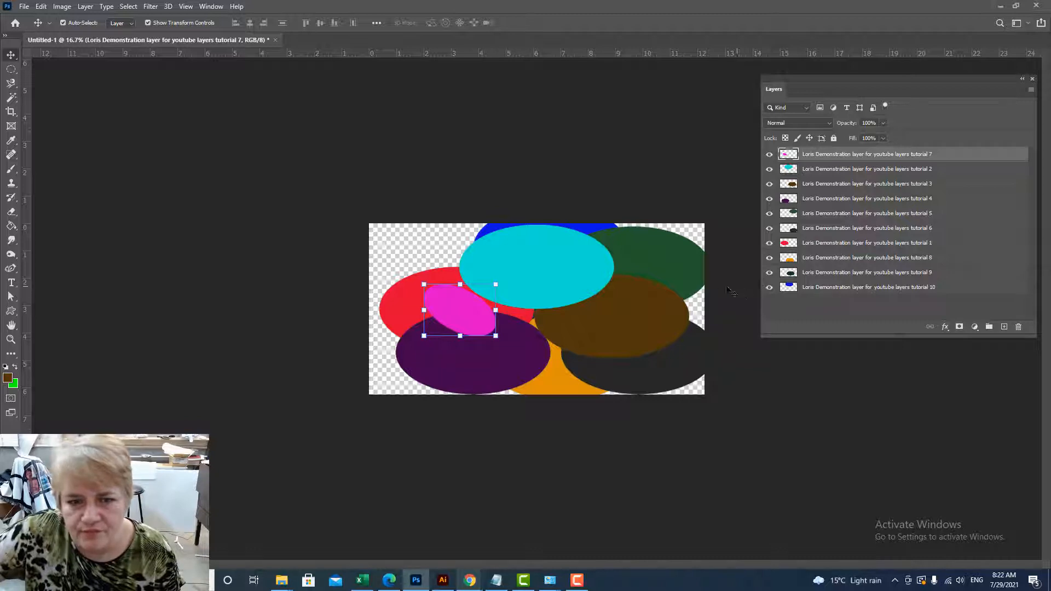
# Step: Raise layer tutorial 1 to just below layer tutorial 2, and then to the top of the layer stack
pyautogui.click(813, 245)
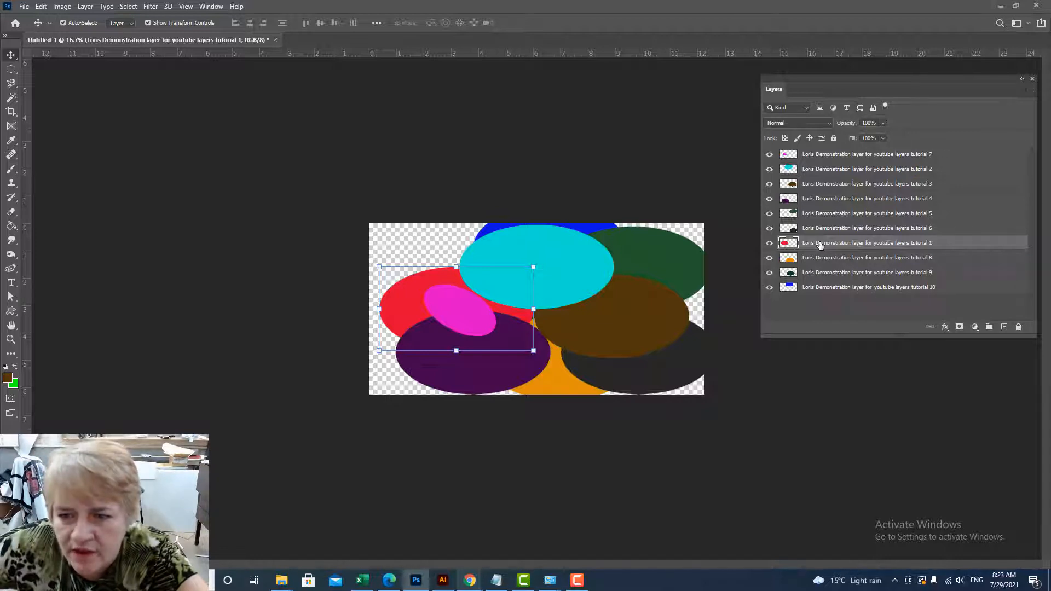
pyautogui.moveTo(820, 246); pyautogui.dragTo(831, 176)
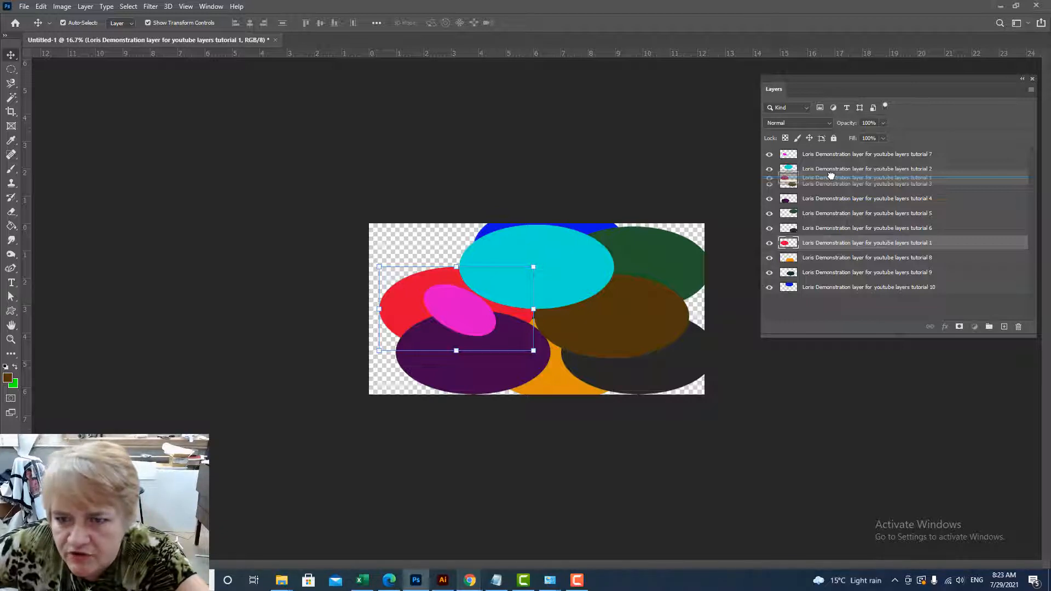
pyautogui.moveTo(832, 175); pyautogui.dragTo(831, 176)
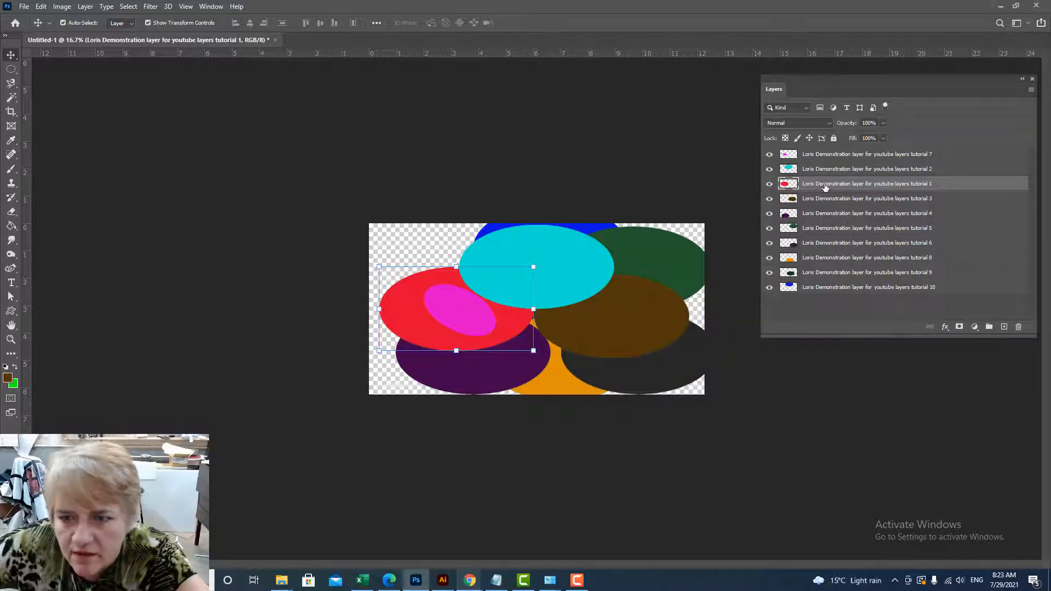
pyautogui.moveTo(825, 188); pyautogui.dragTo(830, 149)
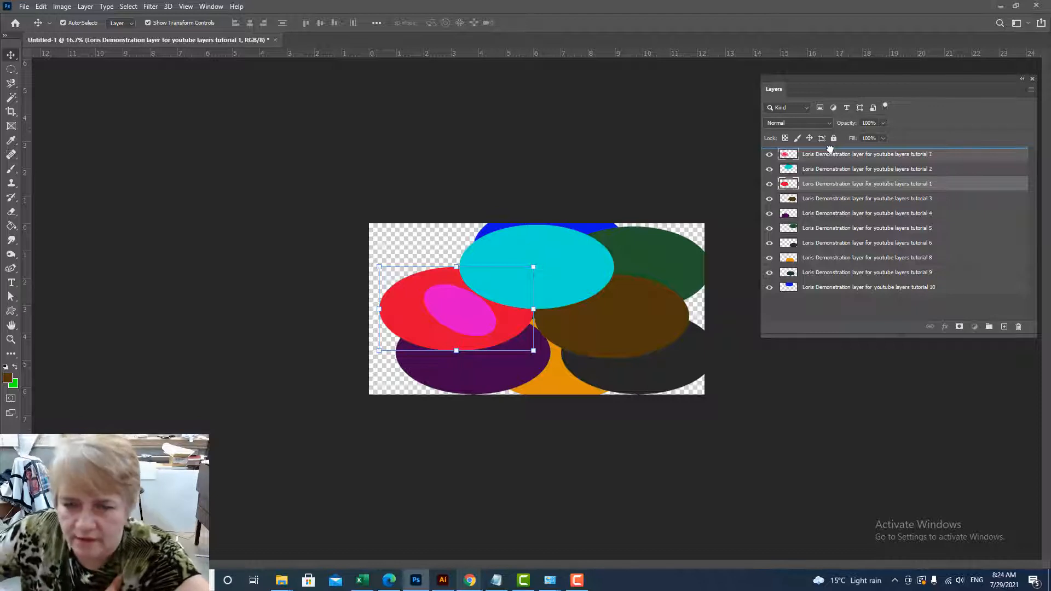
pyautogui.moveTo(830, 149); pyautogui.dragTo(830, 149)
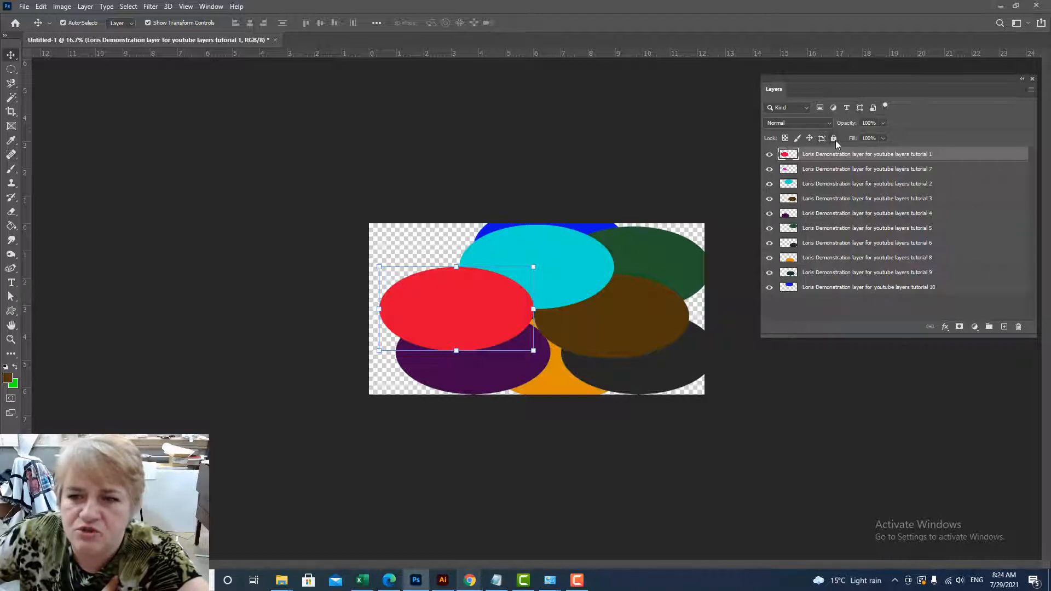
# Step: Free Transform layer tutorial 9's dark teal ellipse, enlarging it to about 6.20 by 3.37 in and rotating it to about -139.5 degrees
pyautogui.click(812, 274)
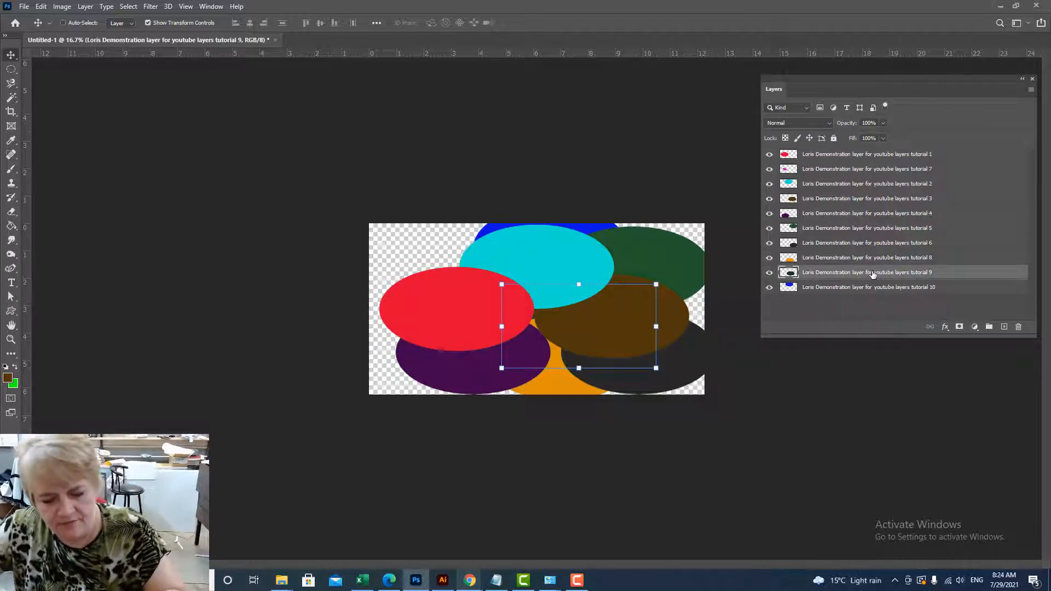
pyautogui.hotkey('ctrl', 't')
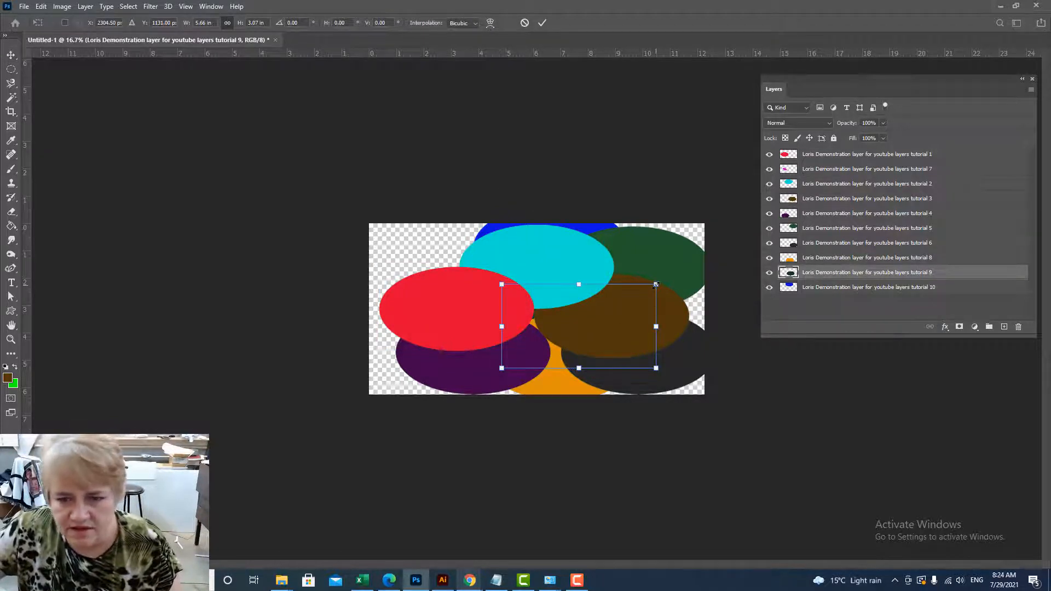
pyautogui.moveTo(656, 284); pyautogui.dragTo(664, 264)
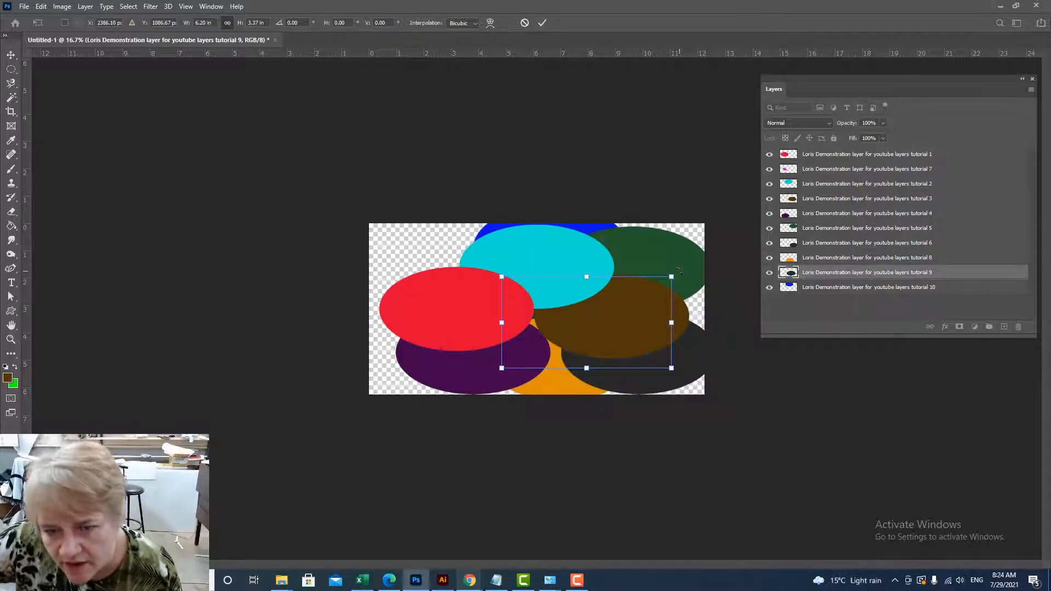
pyautogui.moveTo(679, 271); pyautogui.dragTo(461, 305)
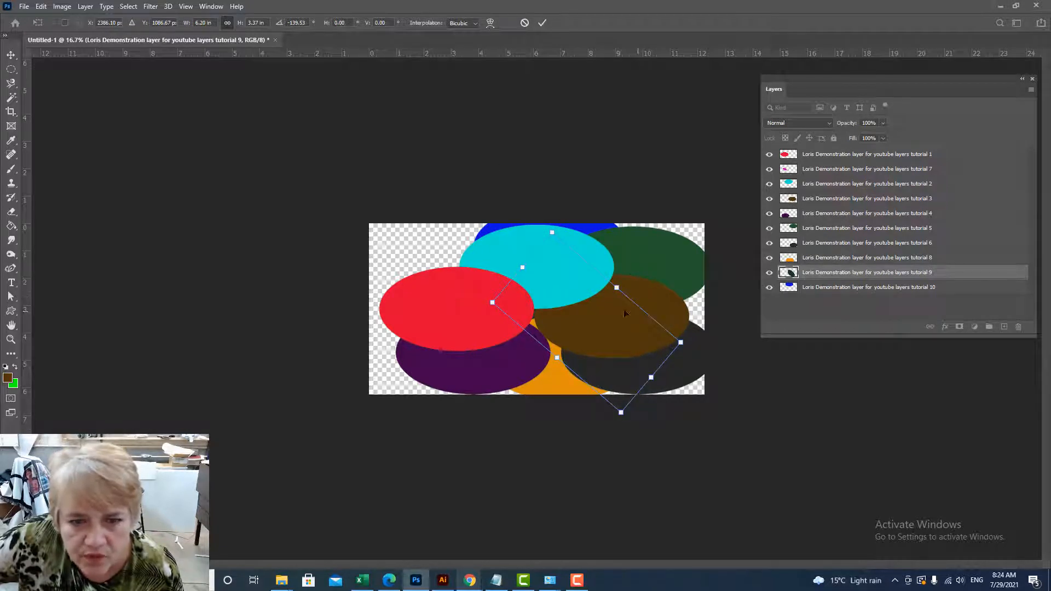
# Step: Scale the dark teal ellipse down to about 3.25 by 1.77 in and place it in the canvas's upper-left corner
pyautogui.moveTo(625, 312); pyautogui.dragTo(469, 257)
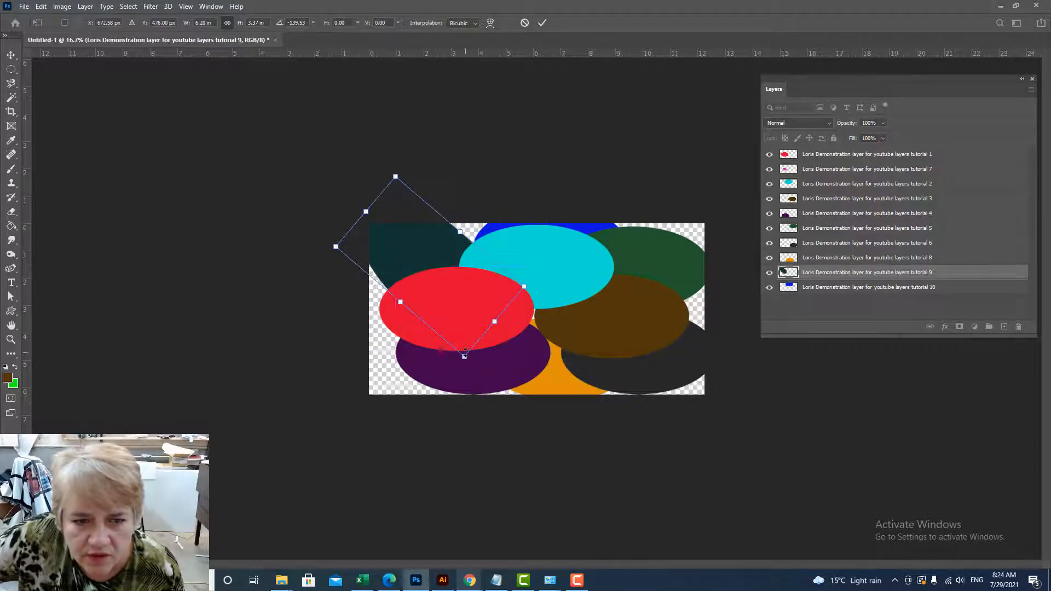
pyautogui.moveTo(464, 357); pyautogui.dragTo(496, 438)
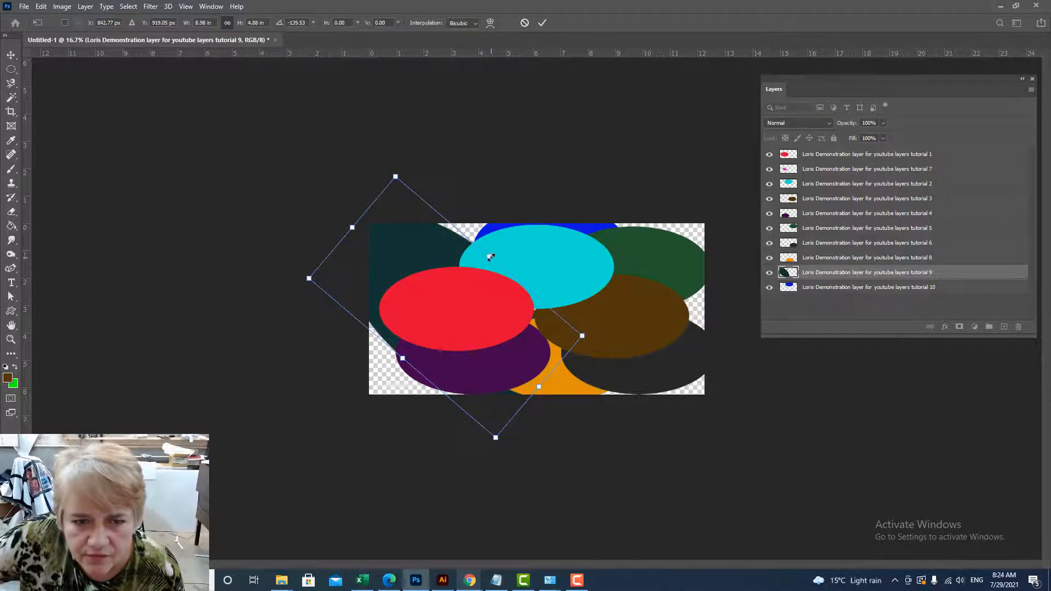
pyautogui.moveTo(490, 256); pyautogui.dragTo(418, 341)
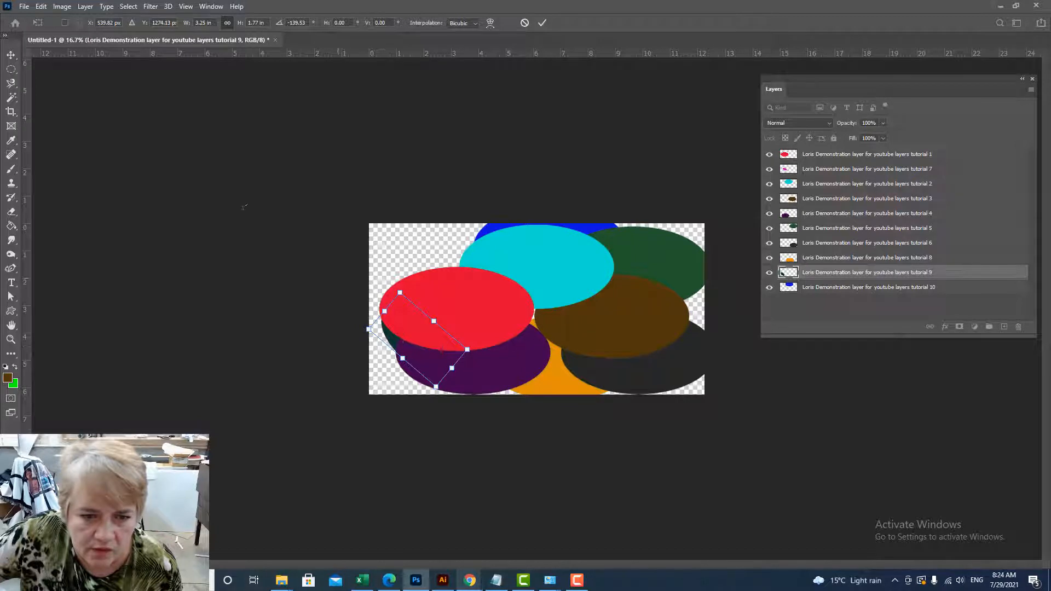
pyautogui.click(821, 272)
pyautogui.moveTo(417, 340); pyautogui.dragTo(379, 254)
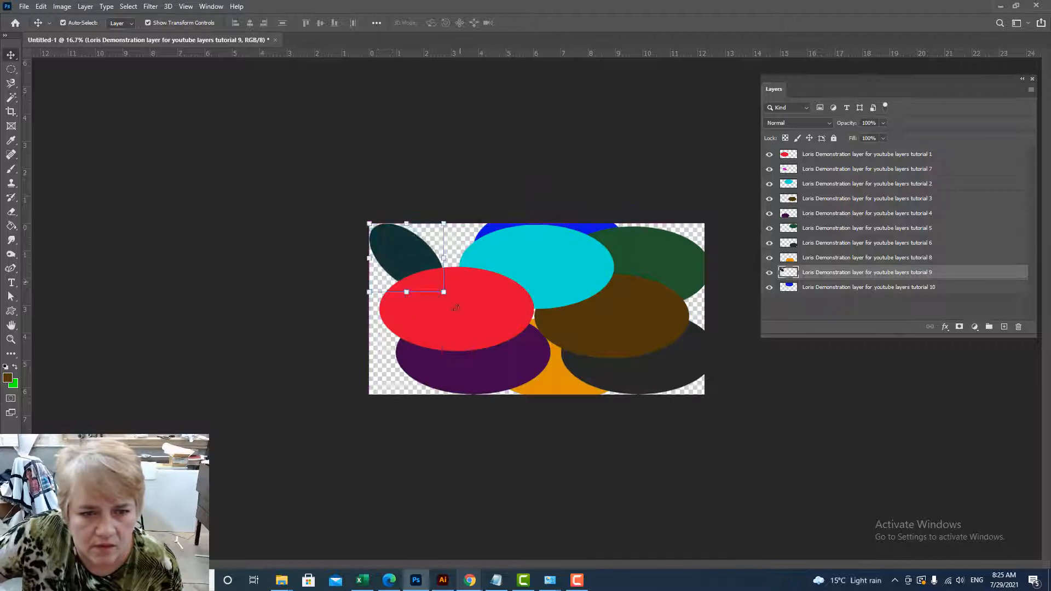
# Step: Rotate layer tutorial 1's red ellipse about 29.8 degrees, move it partly off the canvas's left edge and apply the transform
pyautogui.click(493, 316)
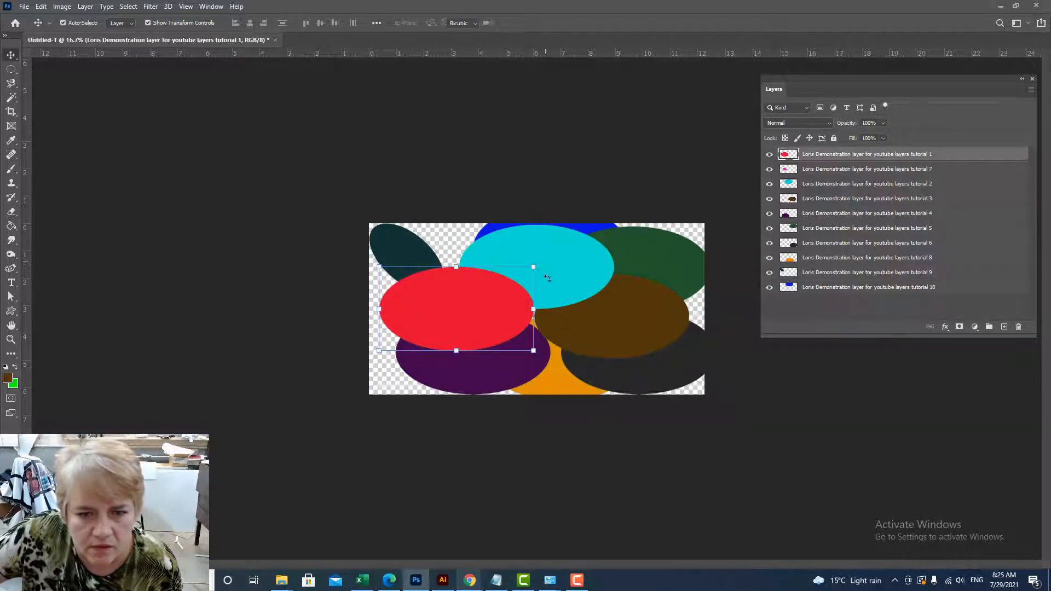
pyautogui.moveTo(549, 280); pyautogui.dragTo(539, 330)
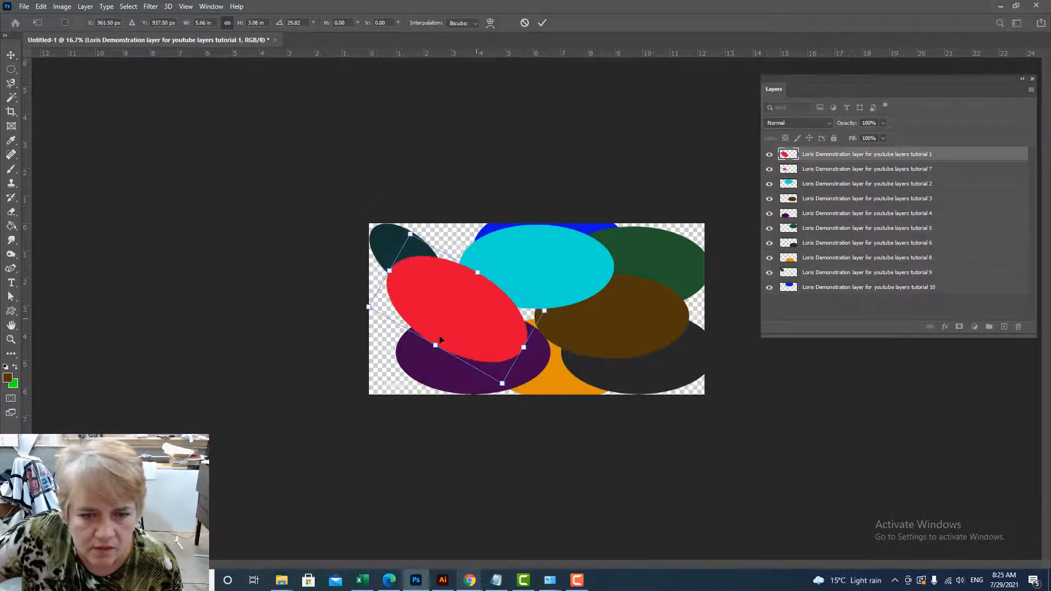
pyautogui.moveTo(406, 325); pyautogui.dragTo(334, 330)
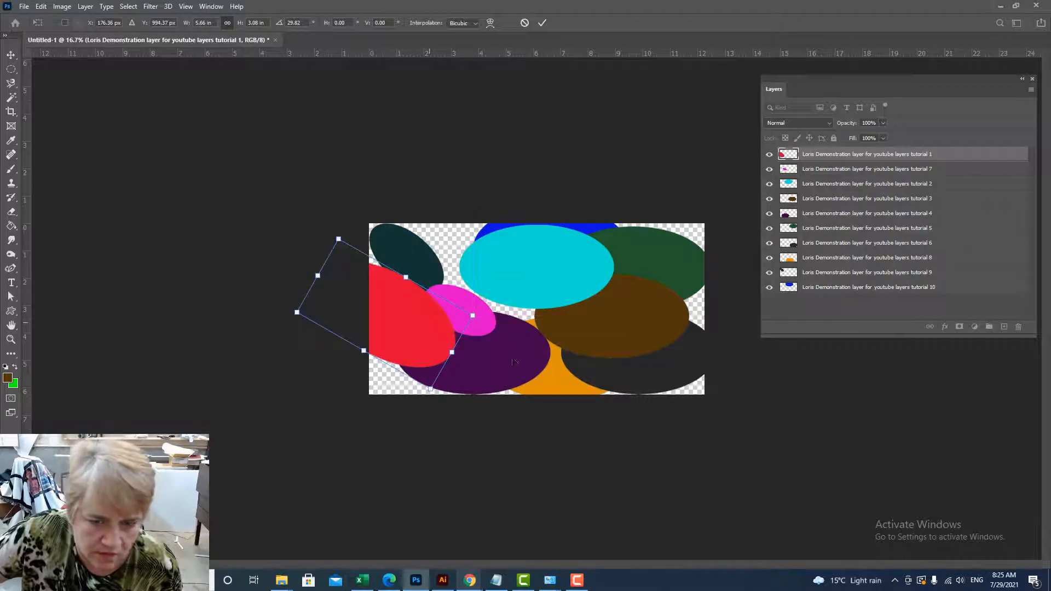
pyautogui.click(869, 247)
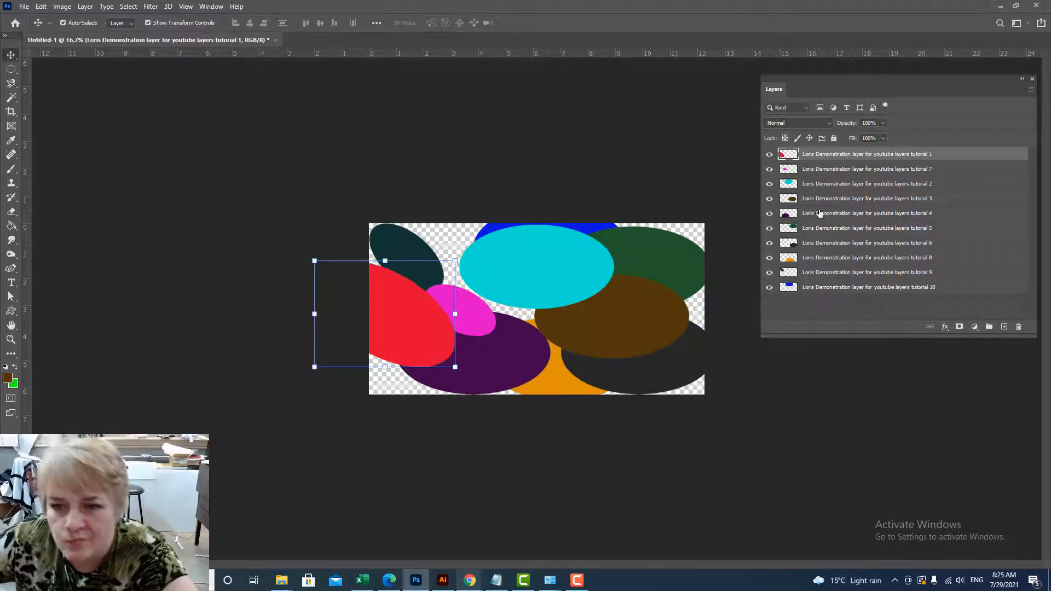
# Step: Enlarge layer tutorial 5's green ellipse to about 6.76 by 3.67 in, rotate it to about -28 degrees and move it toward the canvas centre
pyautogui.click(818, 229)
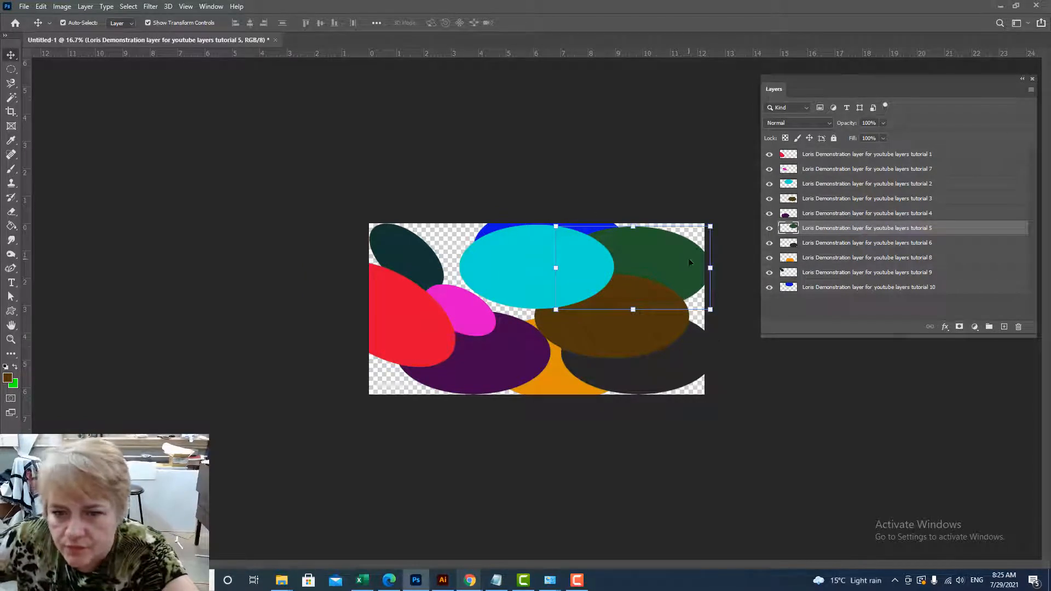
pyautogui.moveTo(711, 226); pyautogui.dragTo(740, 209)
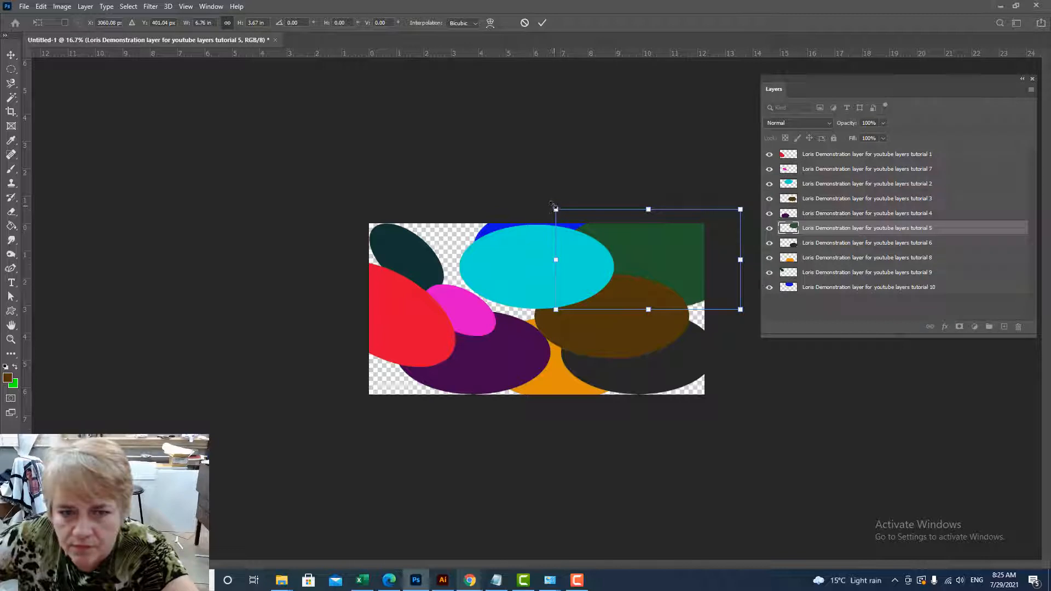
pyautogui.moveTo(550, 201); pyautogui.dragTo(534, 254)
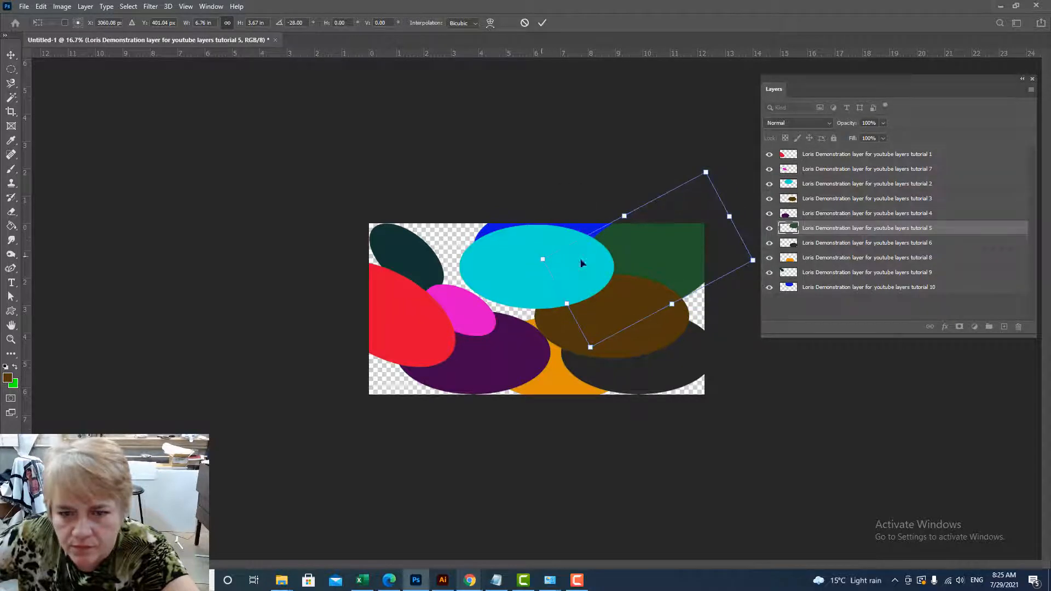
pyautogui.moveTo(660, 246); pyautogui.dragTo(553, 296)
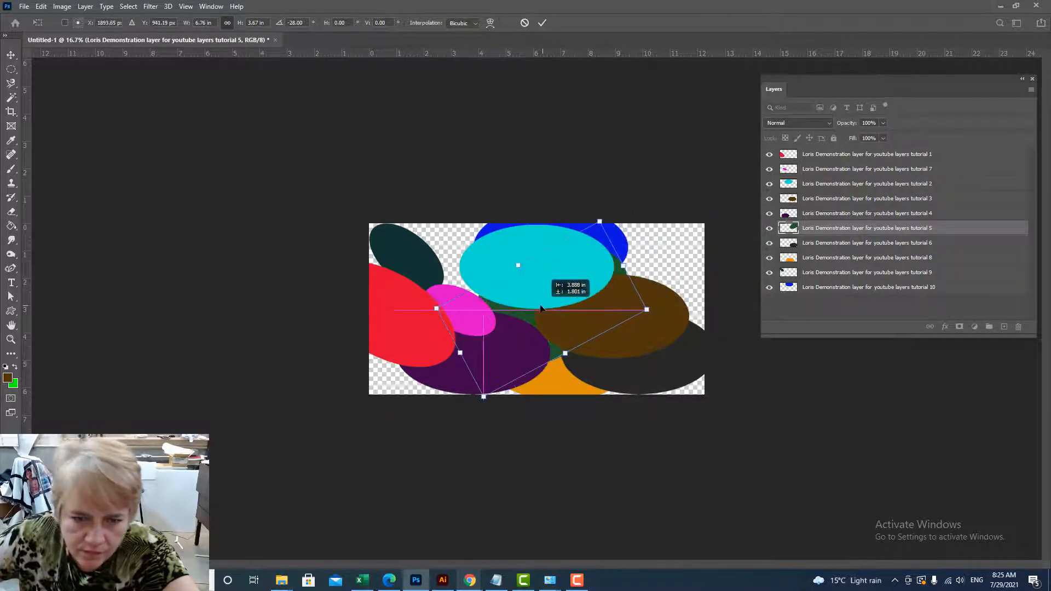
# Step: Reorder layer tutorial 6 below layer tutorial 9, and resize its dark gray ellipse to about 7.15 by 2.51 in at the canvas's upper-right edge
pyautogui.click(826, 244)
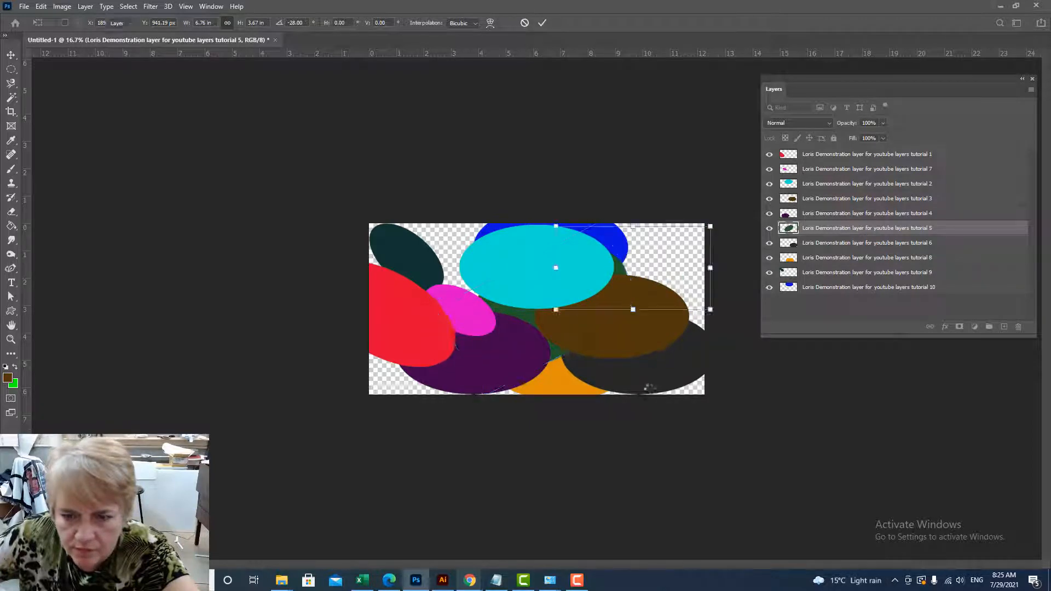
pyautogui.moveTo(821, 245); pyautogui.dragTo(819, 278)
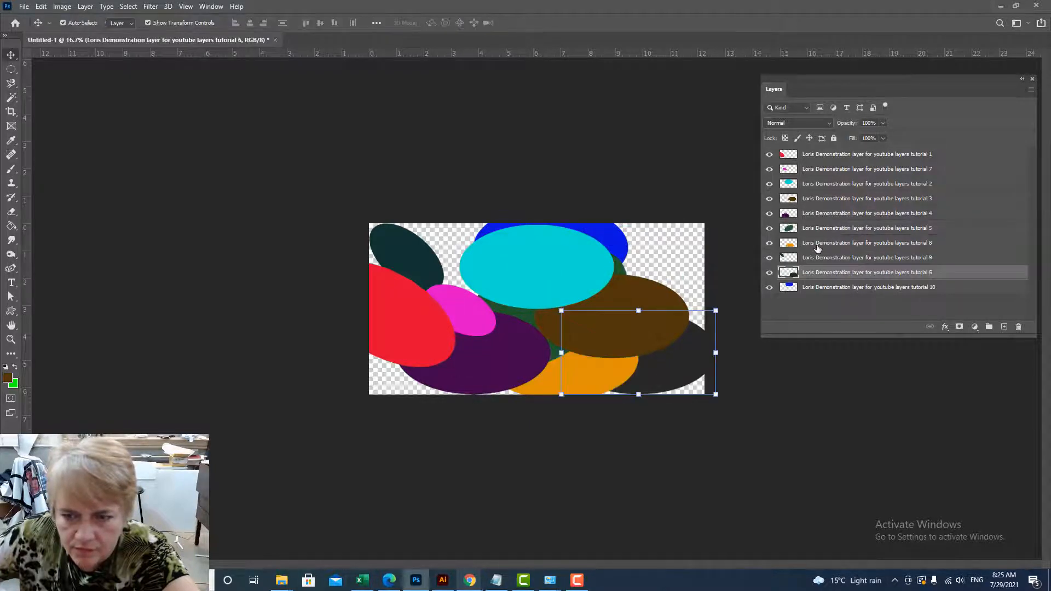
pyautogui.hotkey('ctrl', 't')
pyautogui.moveTo(716, 310); pyautogui.dragTo(756, 285)
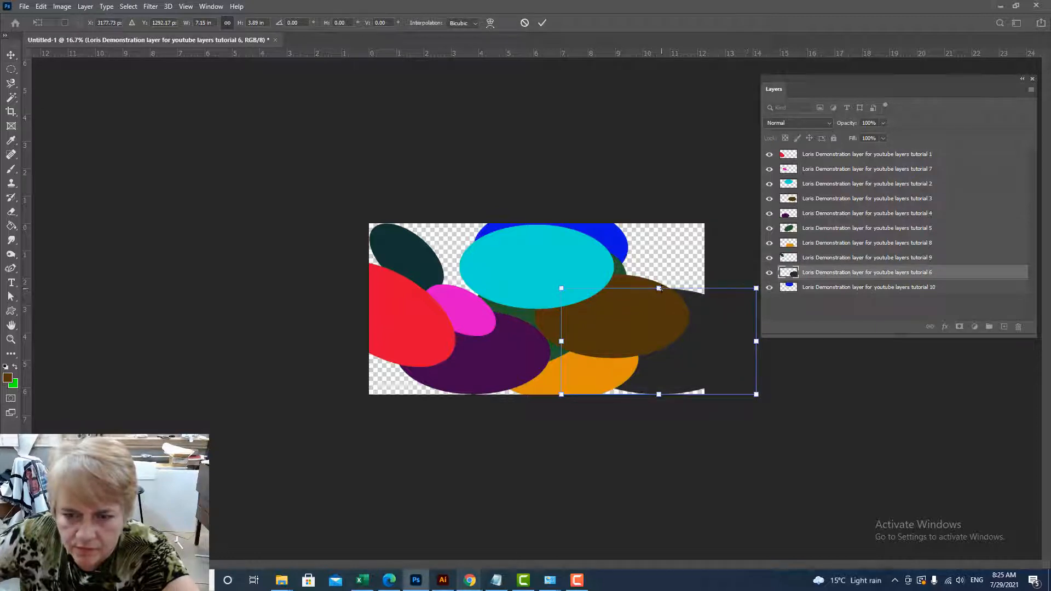
pyautogui.moveTo(661, 288); pyautogui.dragTo(660, 324)
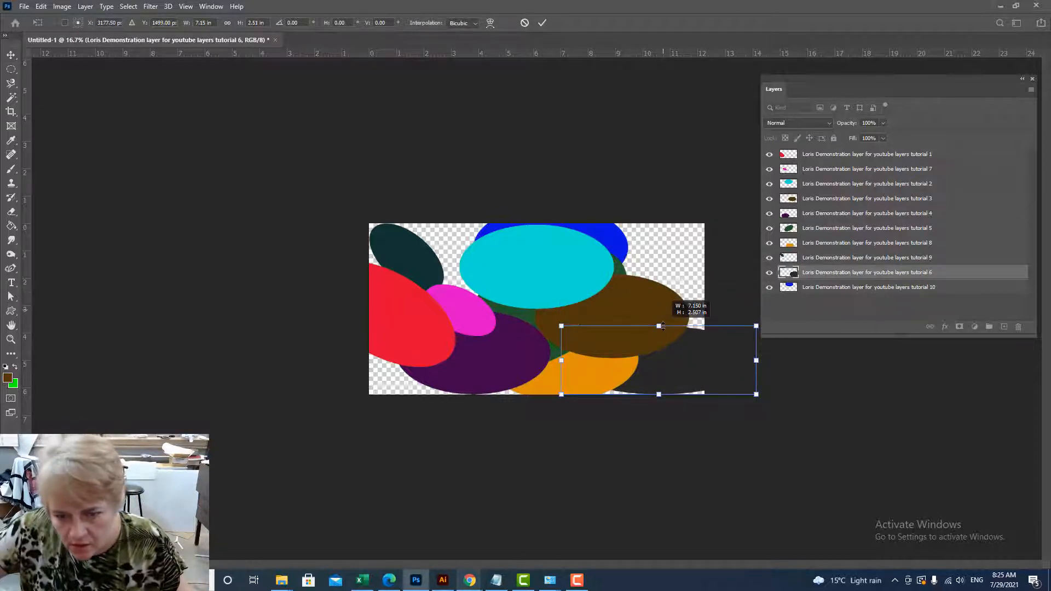
pyautogui.moveTo(706, 363); pyautogui.dragTo(708, 269)
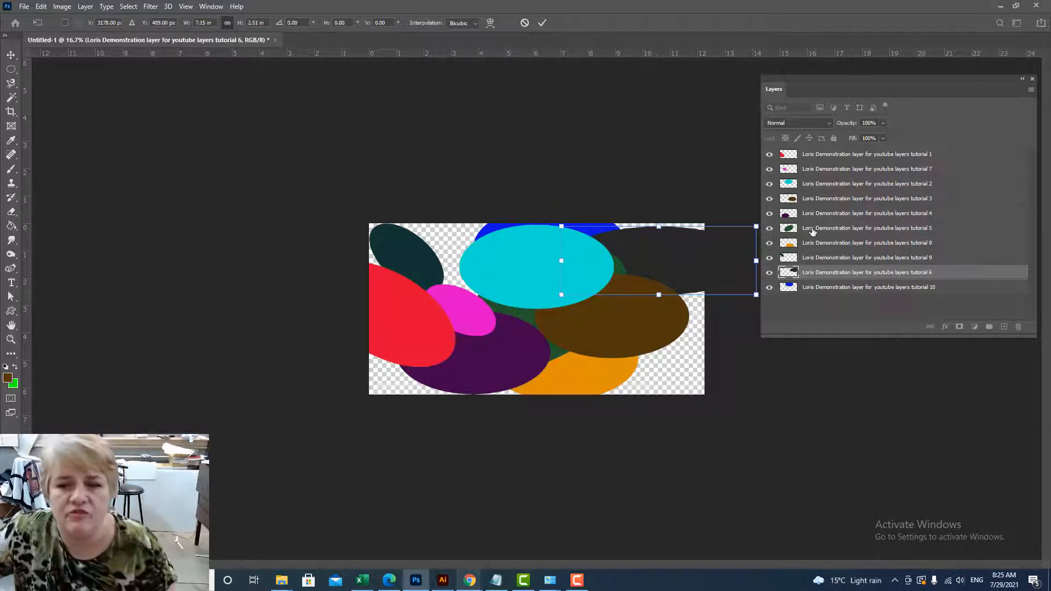
# Step: Rotate layer tutorial 3's brown ellipse to about -21.55 degrees, enlarge it to about 6.92 by 3.76 in and place it over the canvas's right edge
pyautogui.click(789, 202)
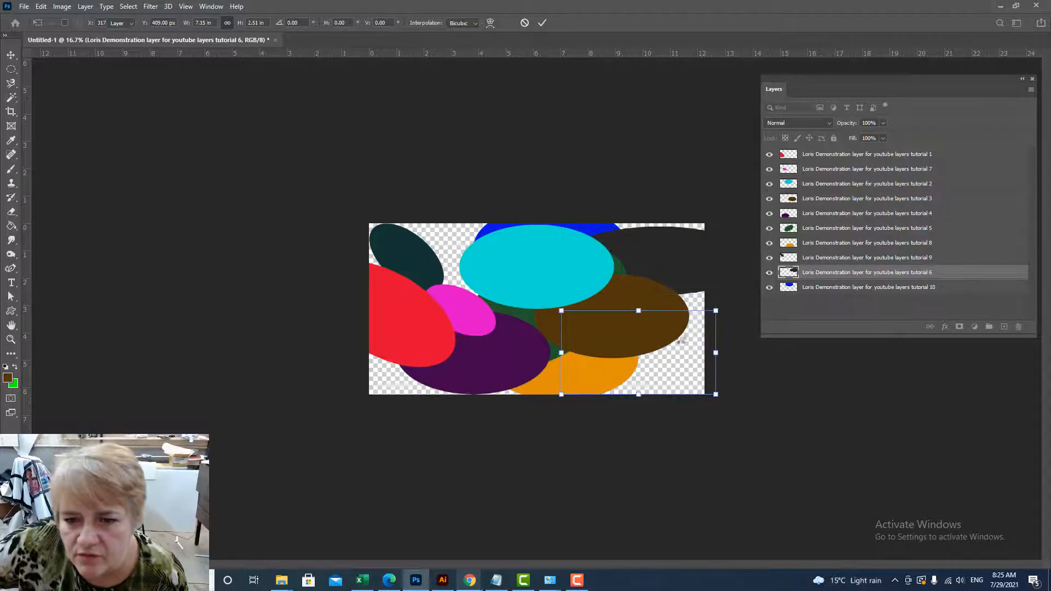
pyautogui.moveTo(655, 310); pyautogui.dragTo(695, 359)
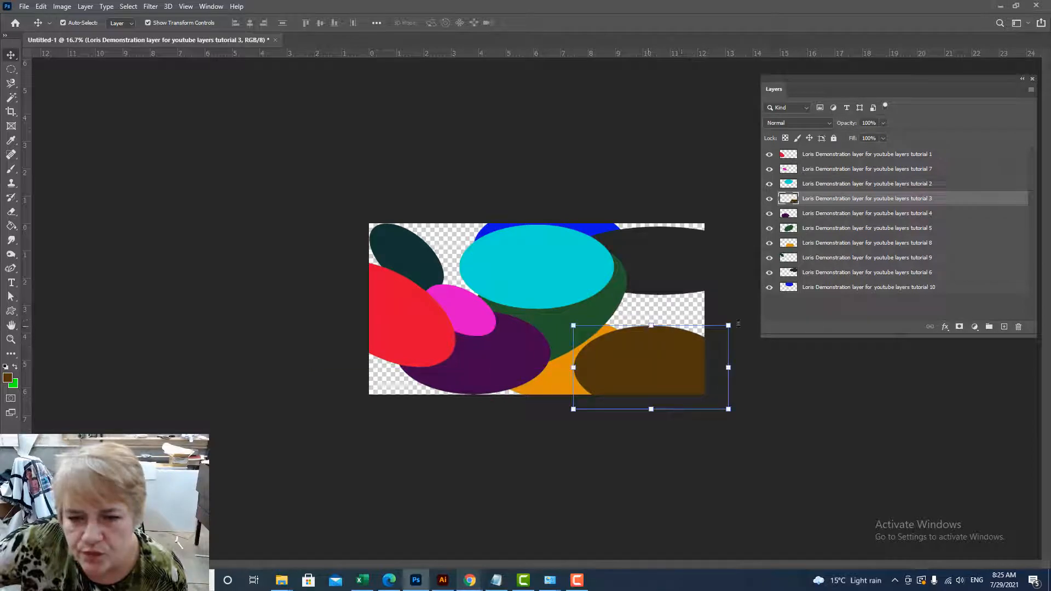
pyautogui.click(714, 291)
pyautogui.moveTo(735, 316); pyautogui.dragTo(740, 270)
pyautogui.moveTo(737, 377); pyautogui.dragTo(777, 382)
pyautogui.moveTo(676, 328); pyautogui.dragTo(678, 284)
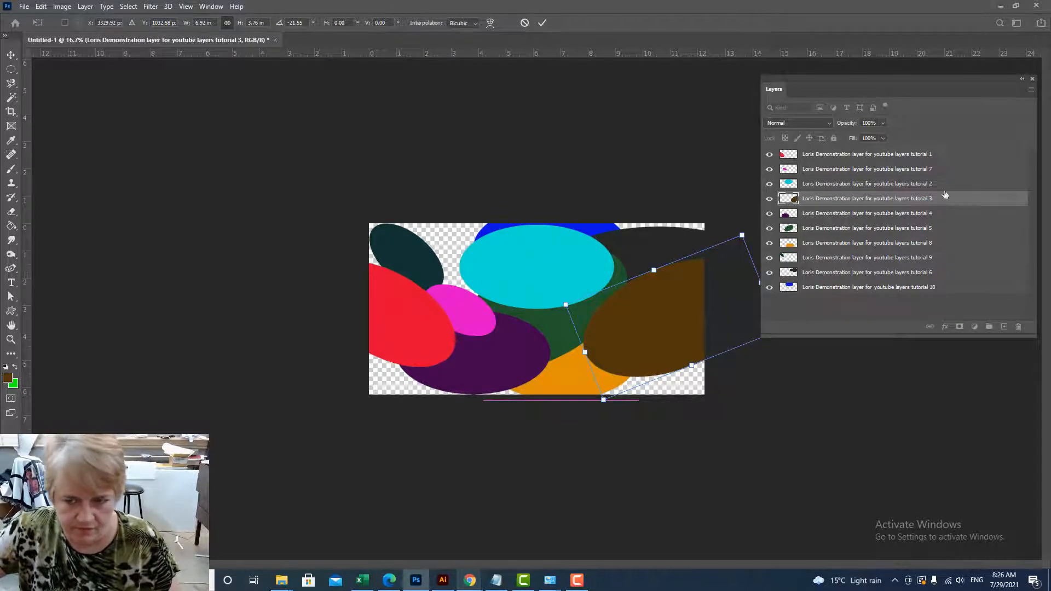
# Step: Shrink layer tutorial 5's green ellipse to about 3.31 by 2.42 in, move it to the canvas's top edge beside the dark teal ellipse and apply
pyautogui.click(833, 229)
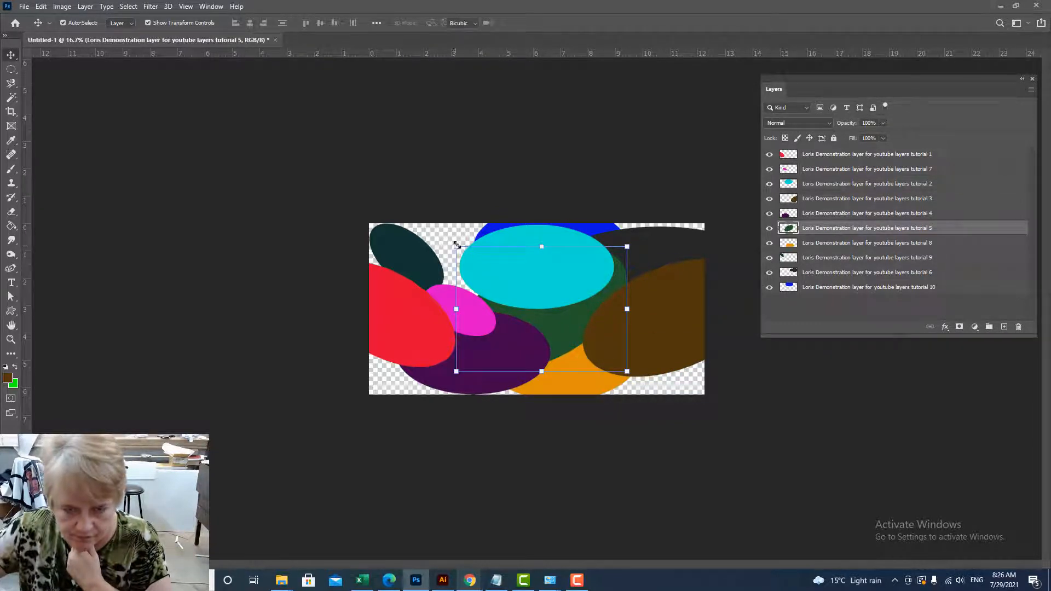
pyautogui.moveTo(454, 245); pyautogui.dragTo(550, 295)
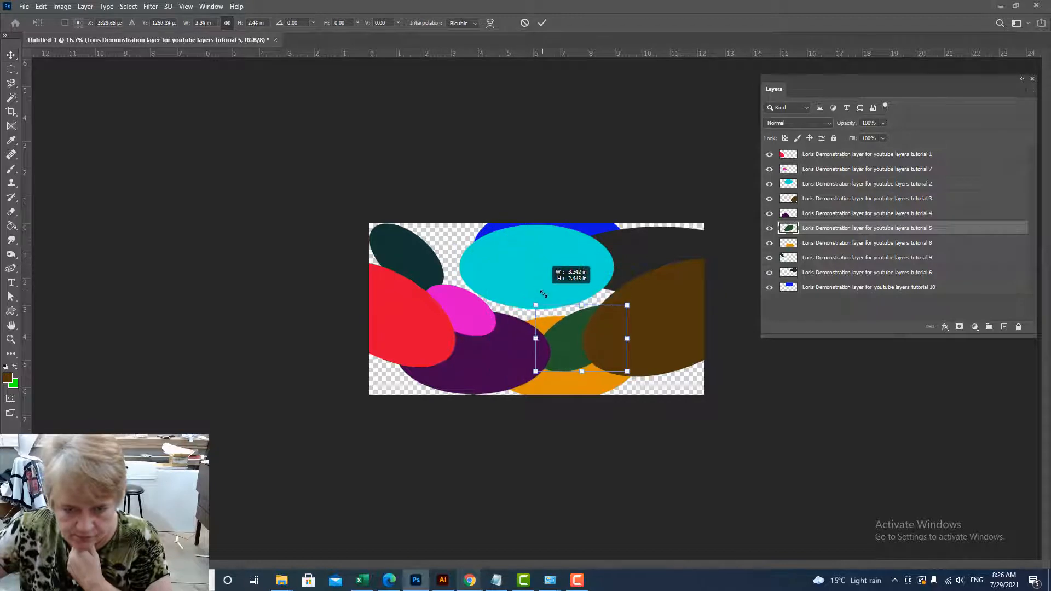
pyautogui.moveTo(575, 335); pyautogui.dragTo(448, 237)
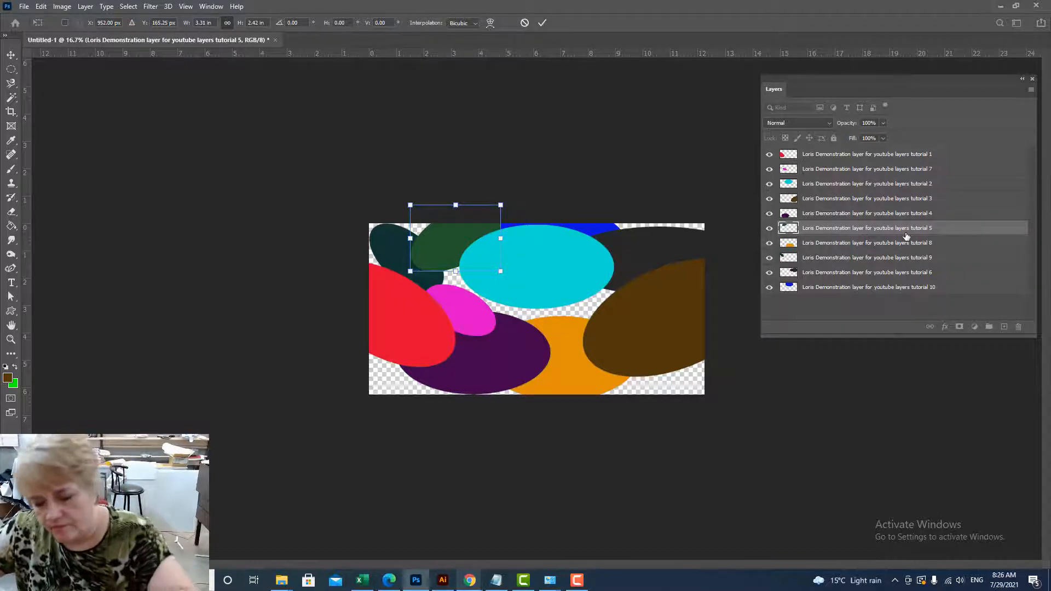
pyautogui.press('Return')
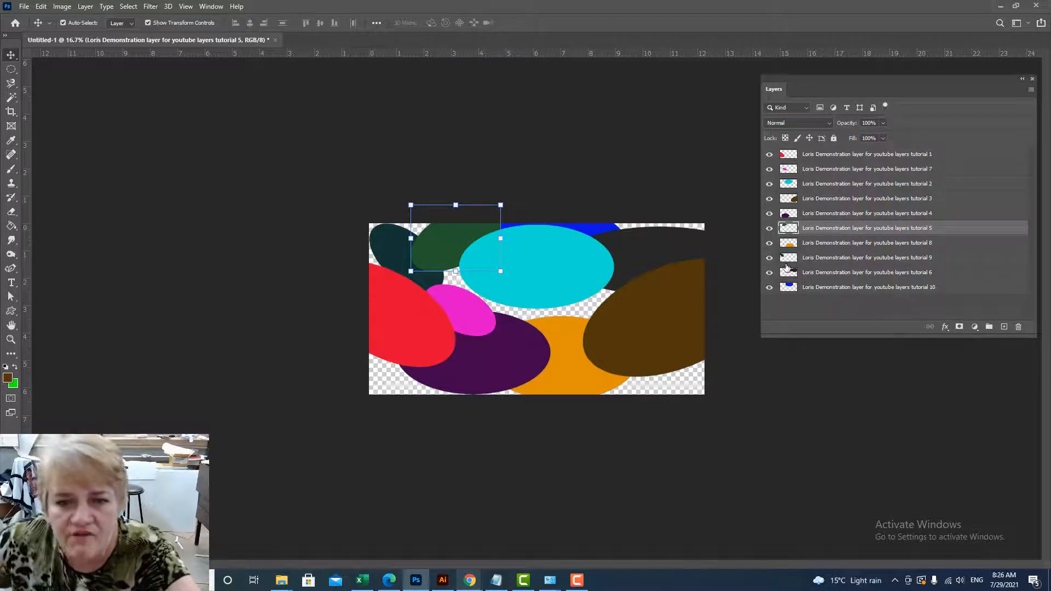
# Step: Scale layer tutorial 2's cyan ellipse down to about 2.95 by 1.60 in beside the brown ellipse, and shift the magenta ellipse toward the canvas centre
pyautogui.click(786, 185)
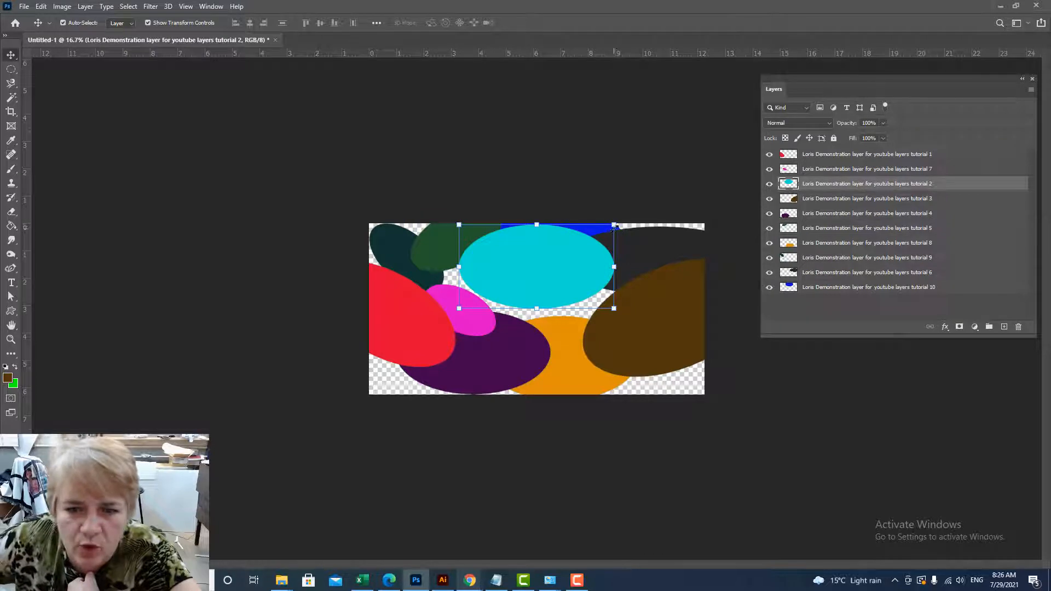
pyautogui.moveTo(614, 225); pyautogui.dragTo(648, 314)
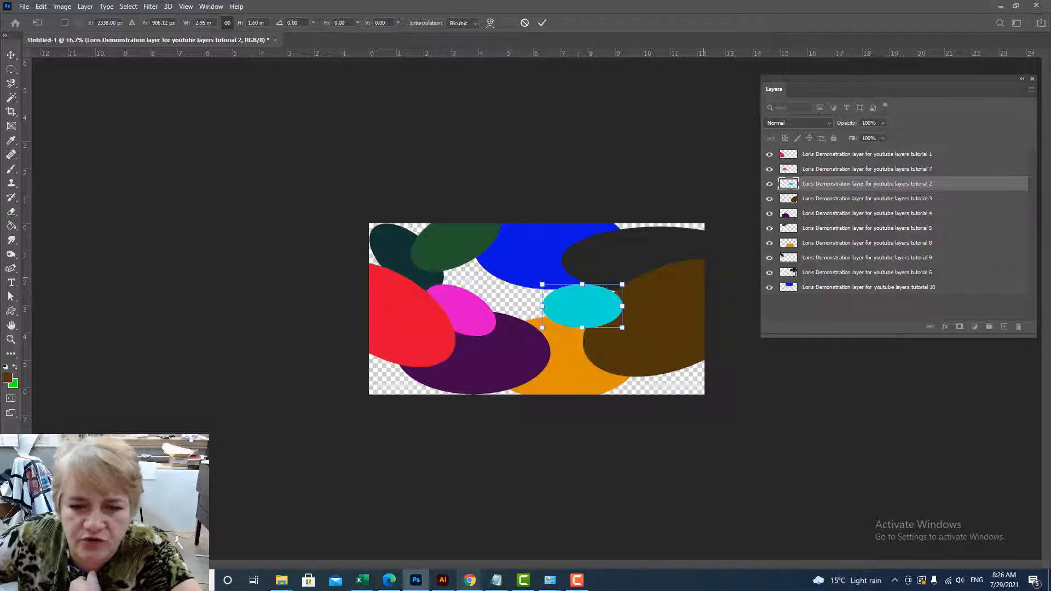
pyautogui.press('Return')
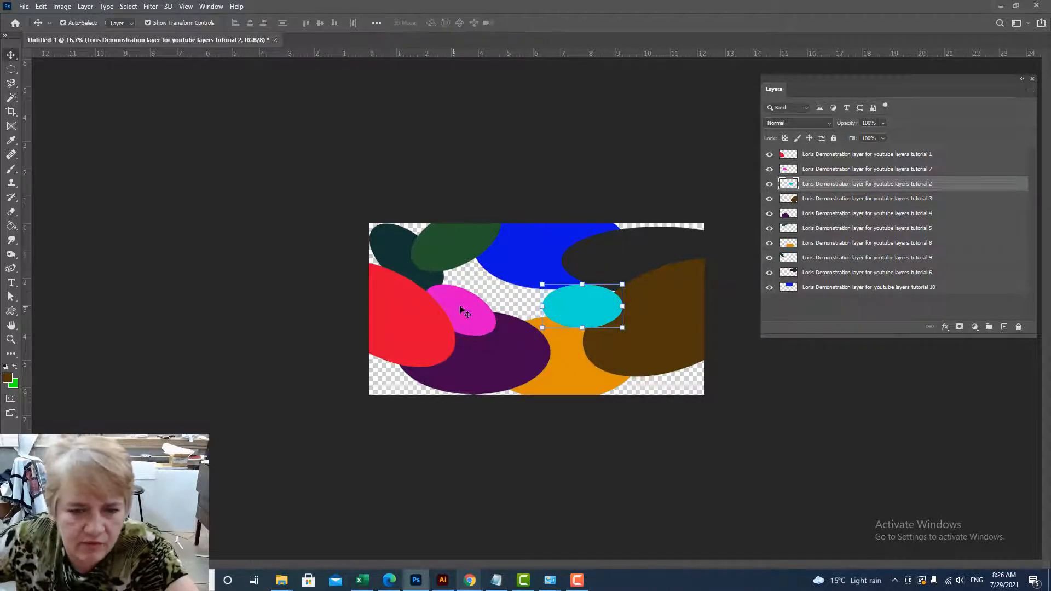
pyautogui.moveTo(466, 312); pyautogui.dragTo(498, 297)
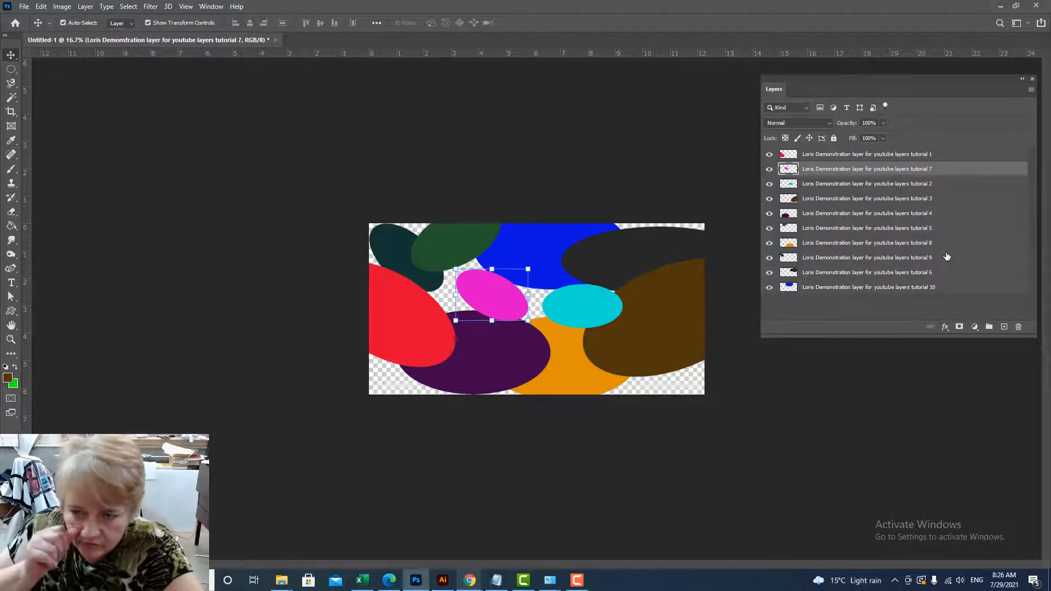
# Step: Move layer tutorial 9's dark teal ellipse to the canvas's lower-right corner behind the brown ellipse and enlarge it to about 4.99 by 4.58 in
pyautogui.click(820, 261)
pyautogui.moveTo(398, 254); pyautogui.dragTo(681, 386)
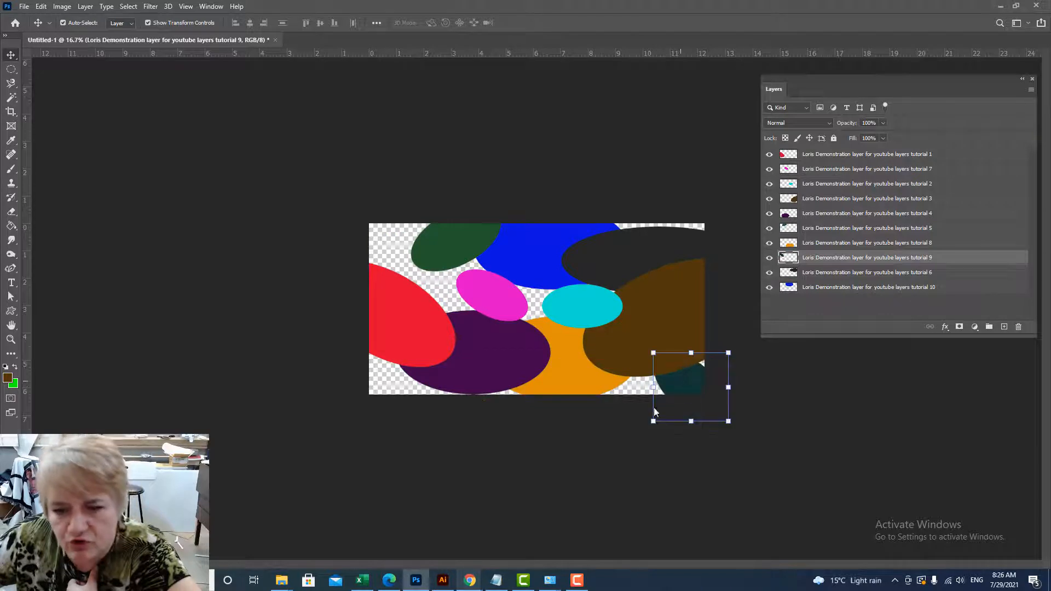
pyautogui.moveTo(652, 423); pyautogui.dragTo(651, 425)
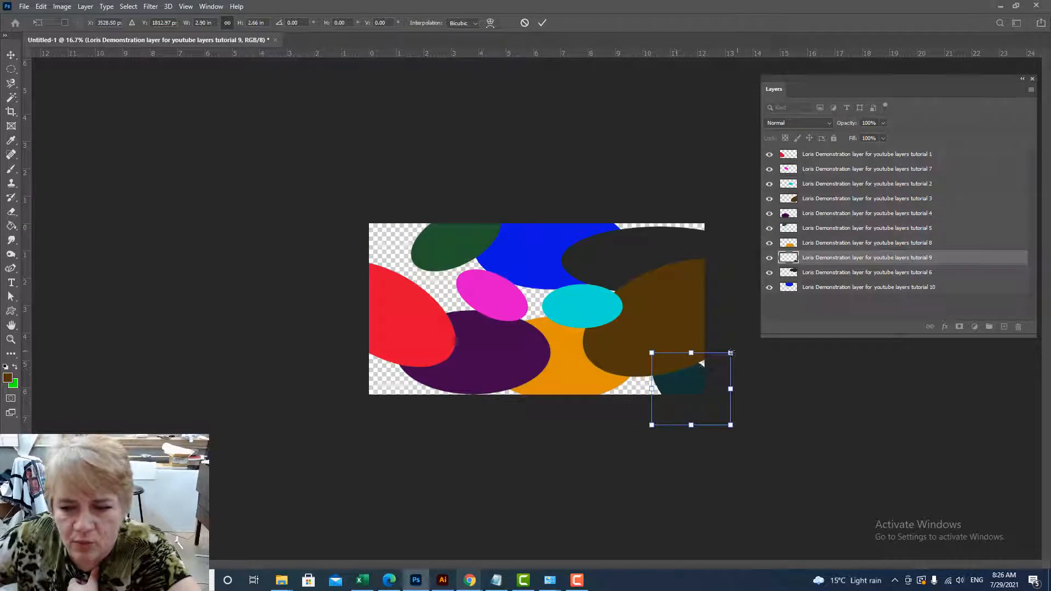
pyautogui.moveTo(730, 352); pyautogui.dragTo(744, 340)
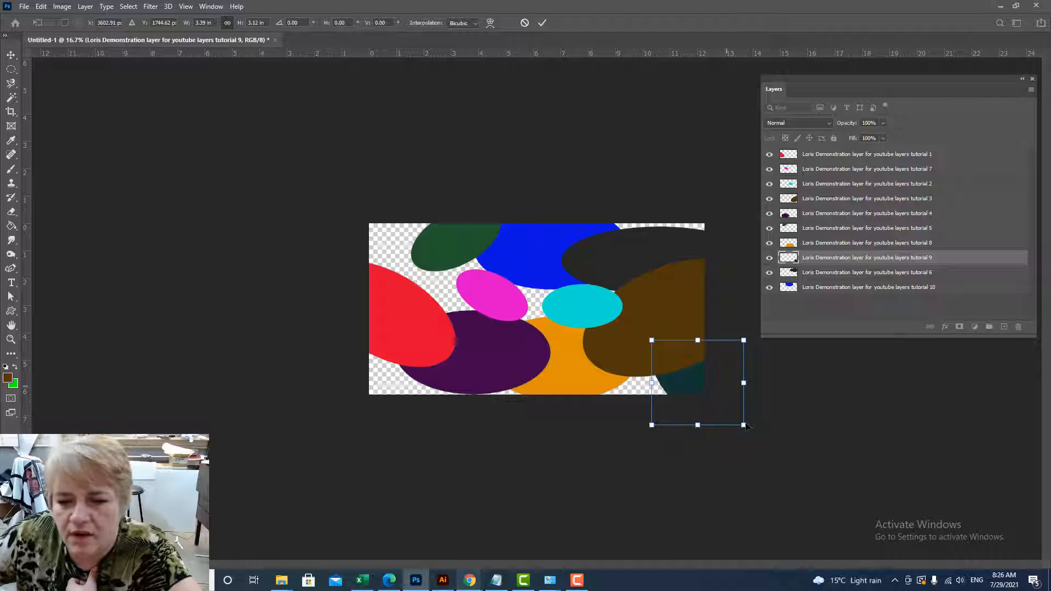
pyautogui.moveTo(744, 425); pyautogui.dragTo(652, 393)
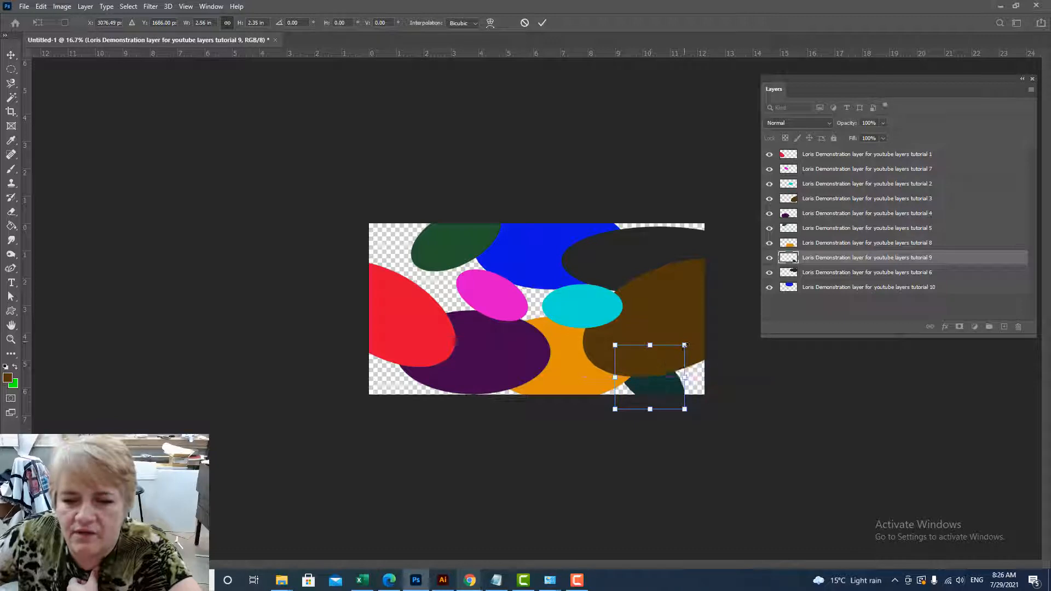
pyautogui.moveTo(684, 345); pyautogui.dragTo(779, 316)
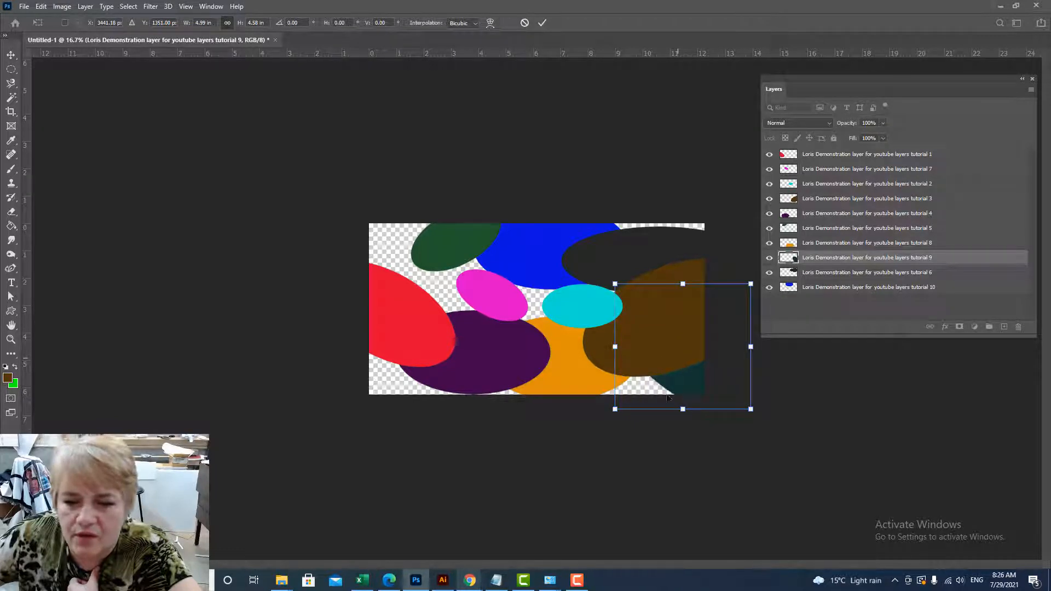
pyautogui.moveTo(705, 384); pyautogui.dragTo(662, 396)
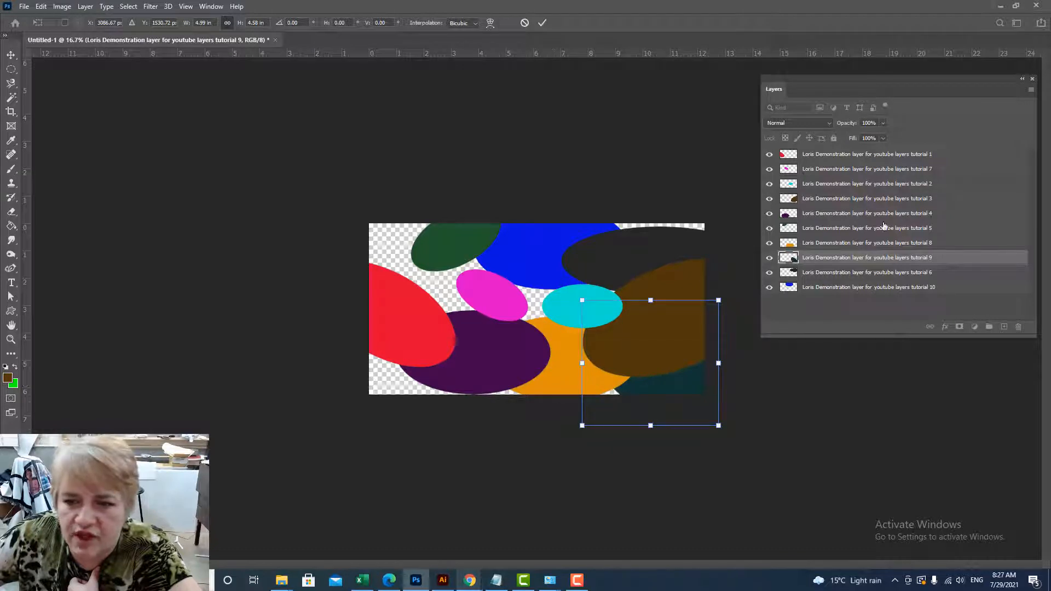
# Step: Enlarge layer tutorial 8's orange ellipse at the canvas's bottom edge to about 6.78 by 3.69 in
pyautogui.click(855, 244)
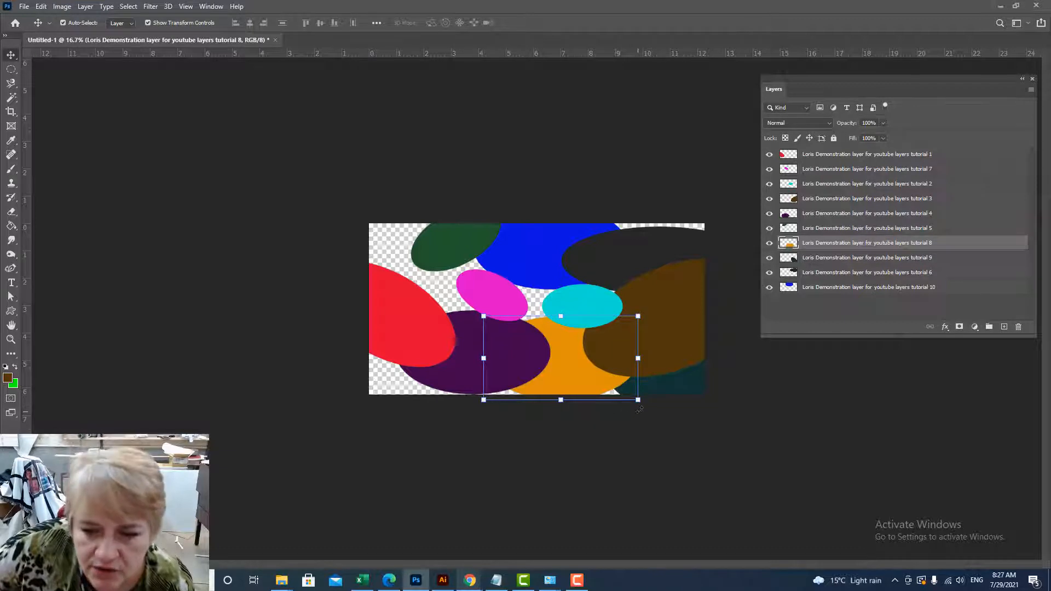
pyautogui.moveTo(638, 400); pyautogui.dragTo(669, 417)
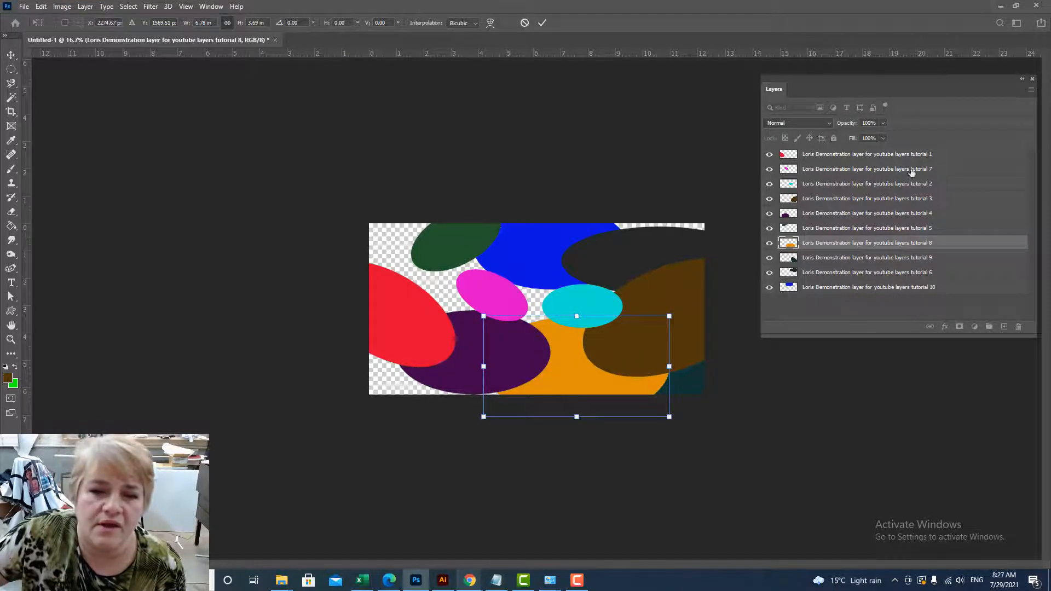
pyautogui.hotkey('ctrl', 'z')
# Step: Enlarge layer tutorial 10's blue ellipse to about 16.04 by 8.72 in so it fills the background behind the other ellipses
pyautogui.click(845, 289)
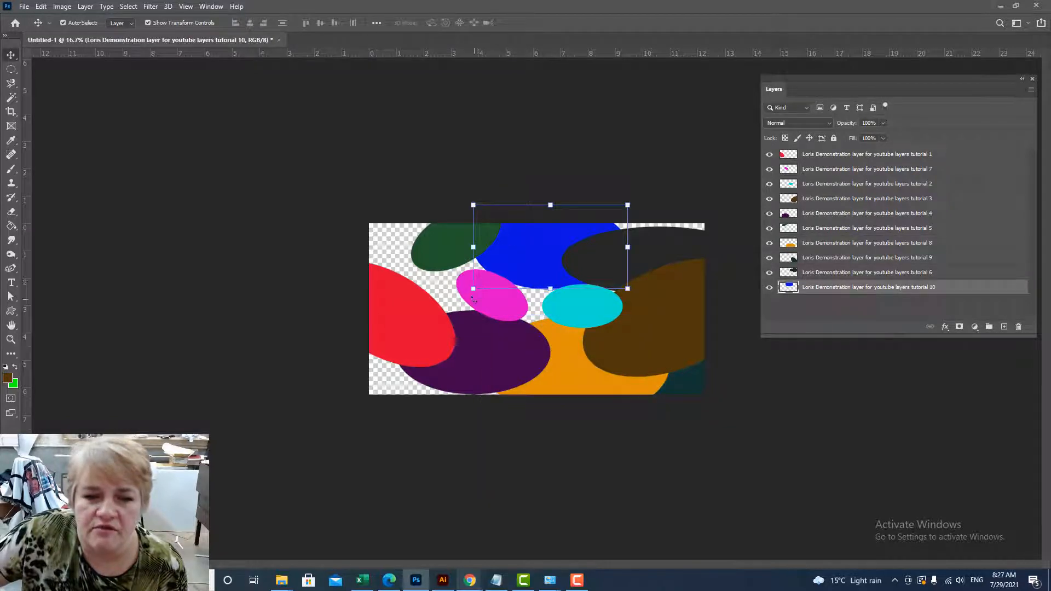
pyautogui.moveTo(472, 289); pyautogui.dragTo(332, 365)
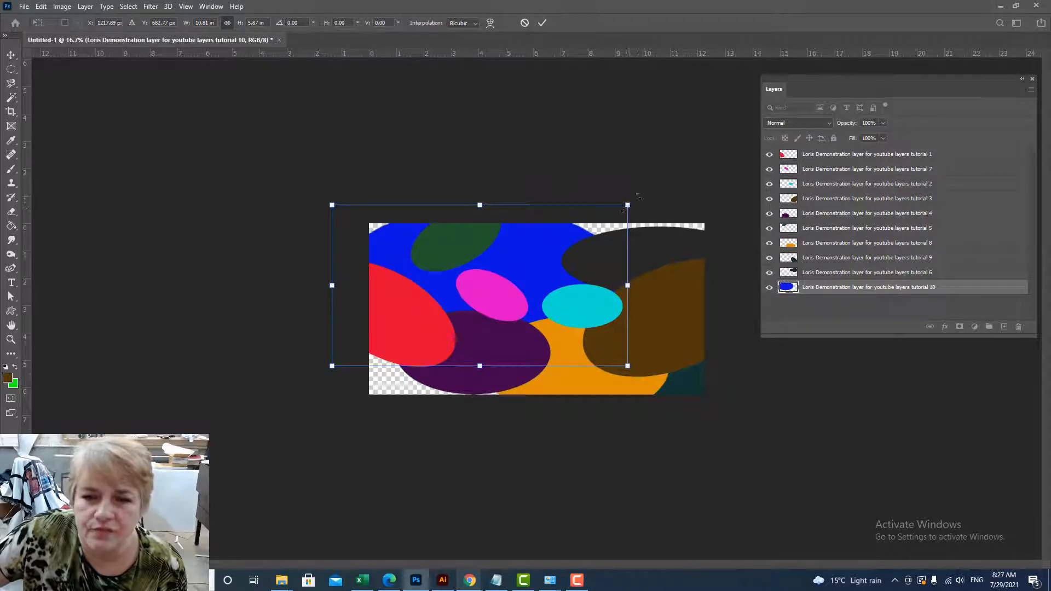
pyautogui.moveTo(628, 205); pyautogui.dragTo(771, 127)
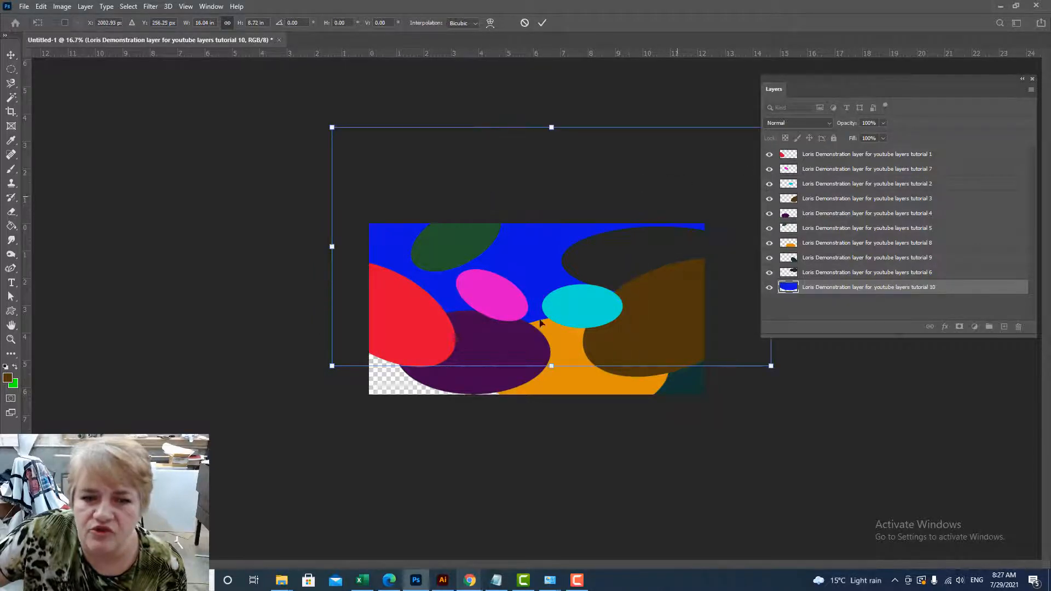
# Step: Enlarge layer tutorial 1's red ellipse to about 7.88 by 5.91 in, covering the canvas's lower-left corner, and apply the transform
pyautogui.click(812, 156)
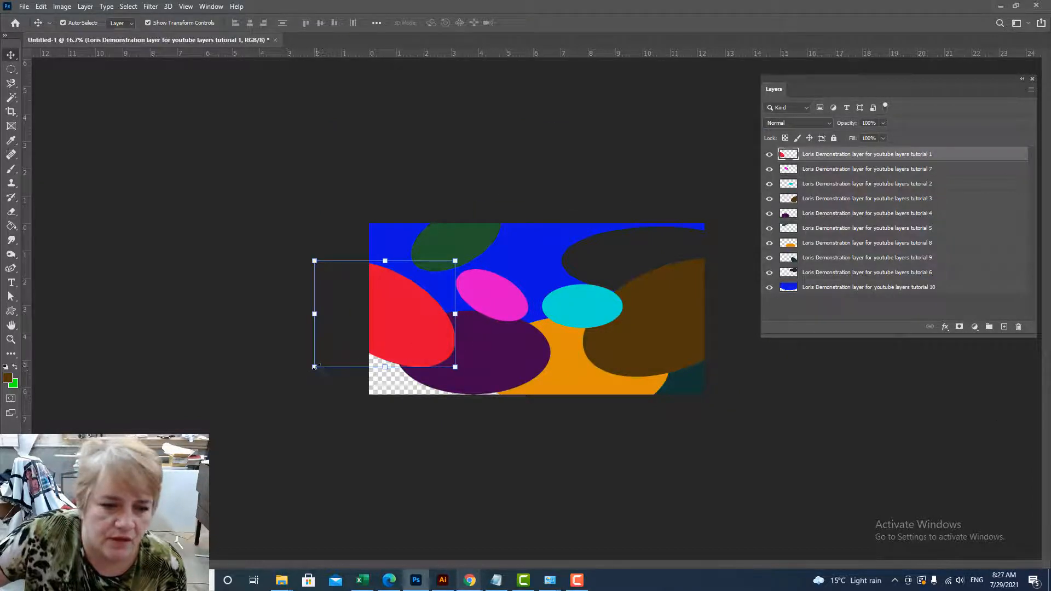
pyautogui.moveTo(314, 367); pyautogui.dragTo(239, 417)
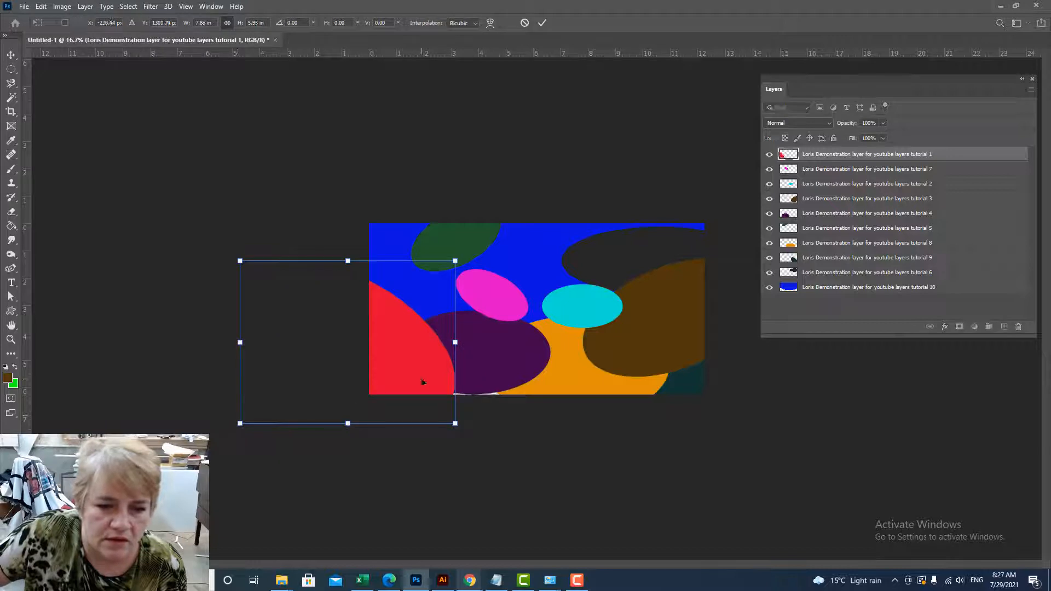
pyautogui.click(617, 464)
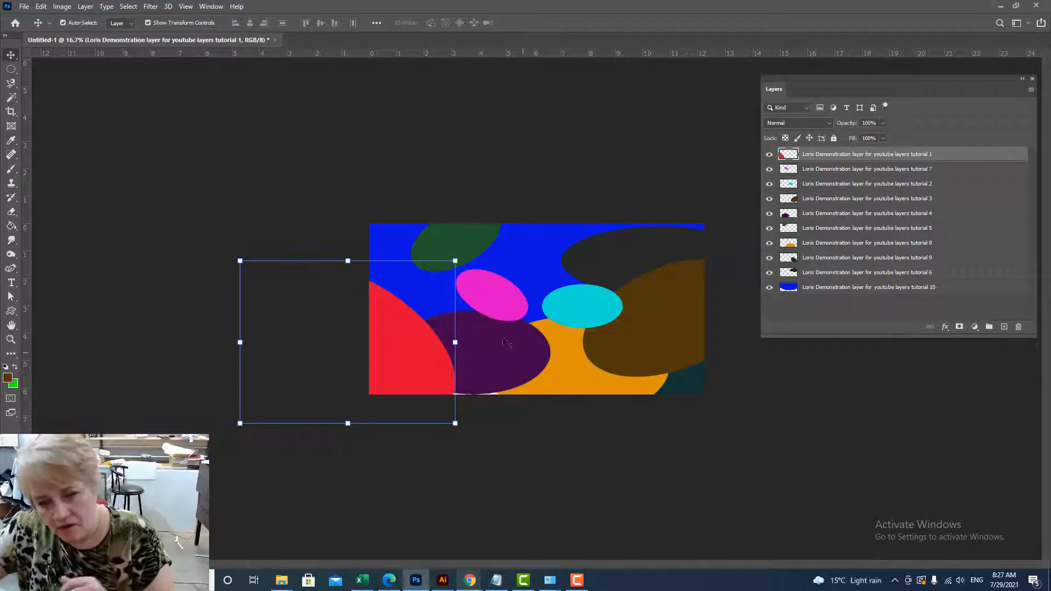
# Step: Enlarge layer tutorial 7's pink ellipse to about 7.26 by 5.23 in and rotate it about -28.78° so it lies horizontally
pyautogui.click(504, 300)
pyautogui.moveTo(529, 325); pyautogui.dragTo(689, 332)
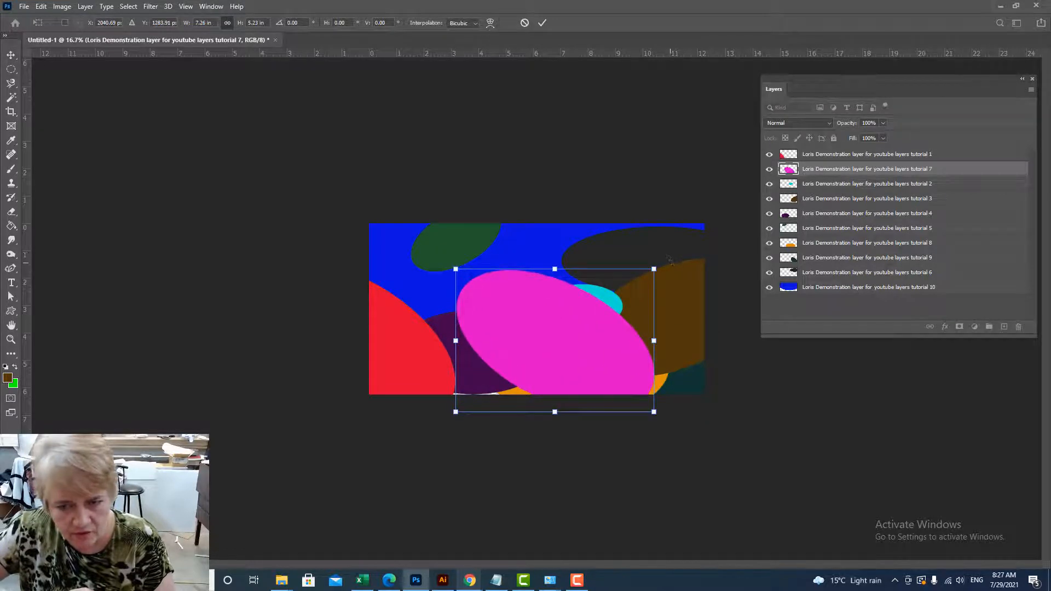
pyautogui.moveTo(670, 259); pyautogui.dragTo(620, 213)
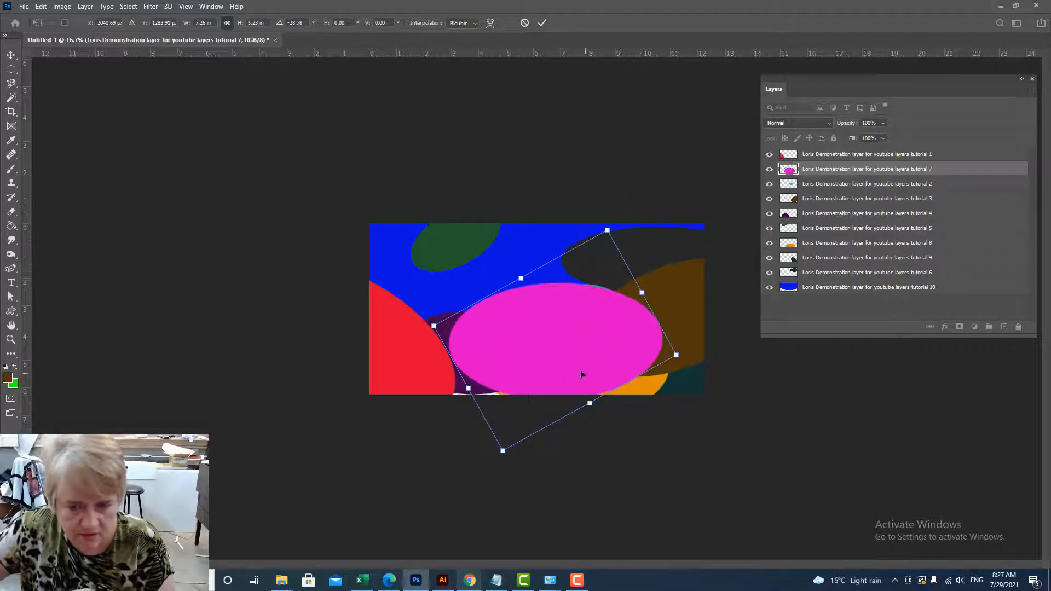
# Step: Move layer tutorial 7's pink ellipse to the middle of the canvas, apply the transform and deselect the layer
pyautogui.moveTo(575, 357); pyautogui.dragTo(556, 327)
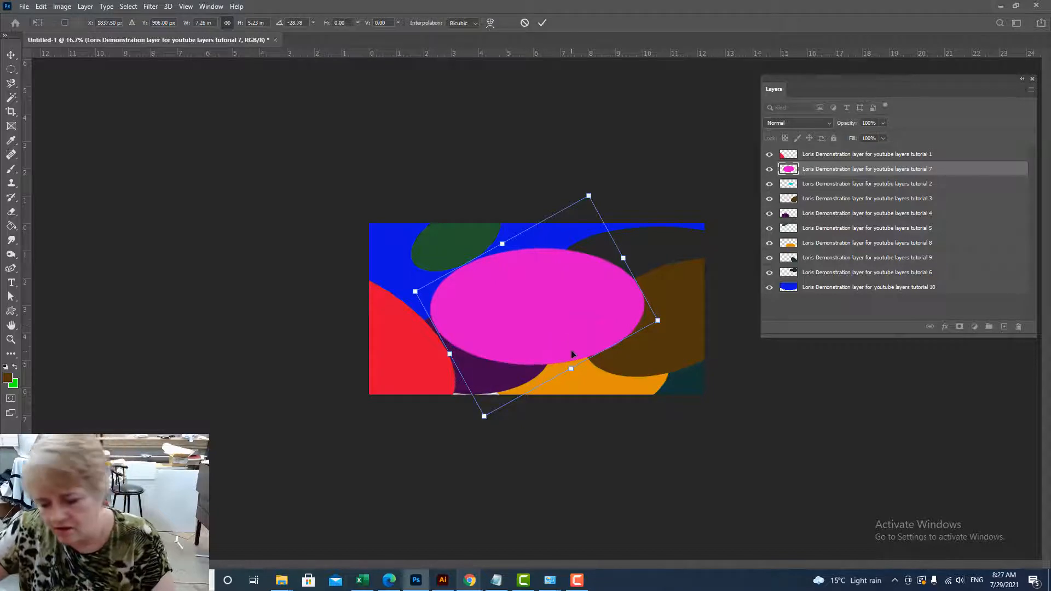
pyautogui.press('Return')
pyautogui.click(661, 470)
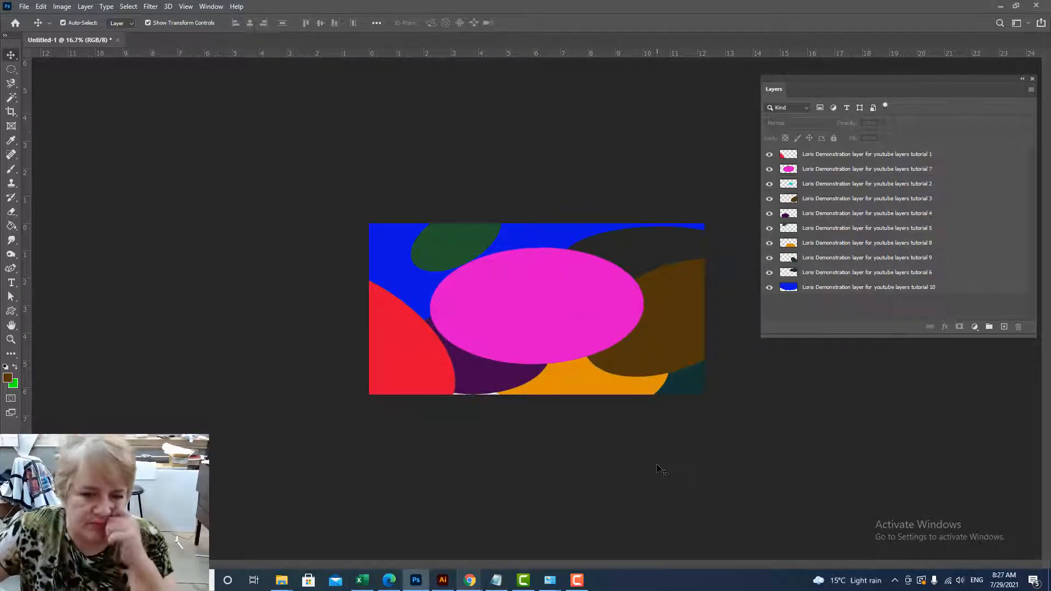
# Step: Add a text layer with random placeholder letters directly above layer tutorial 10, placed over the pink ellipse at the canvas centre
pyautogui.click(11, 283)
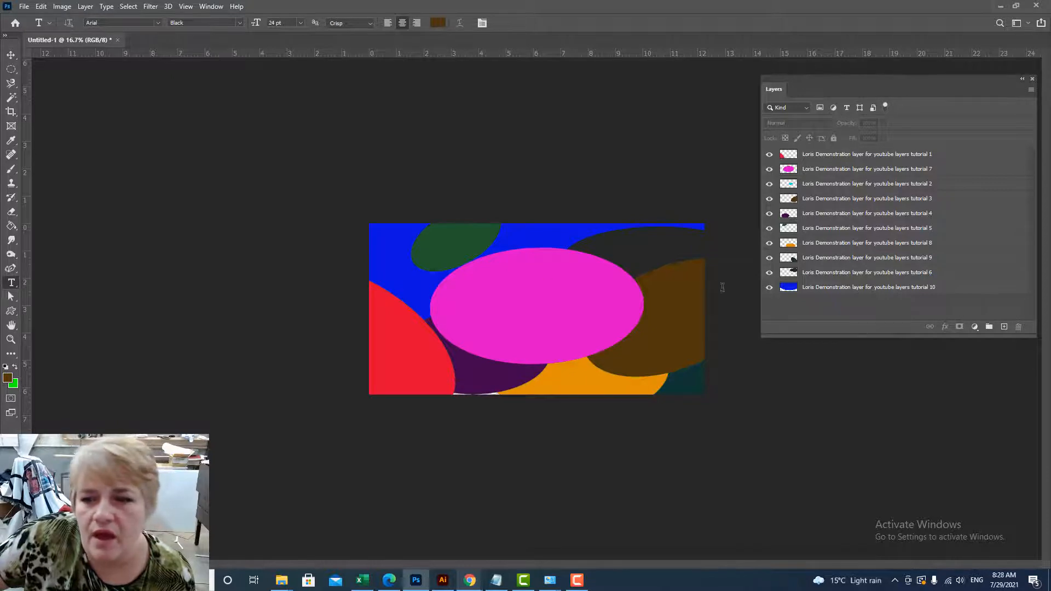
pyautogui.click(931, 155)
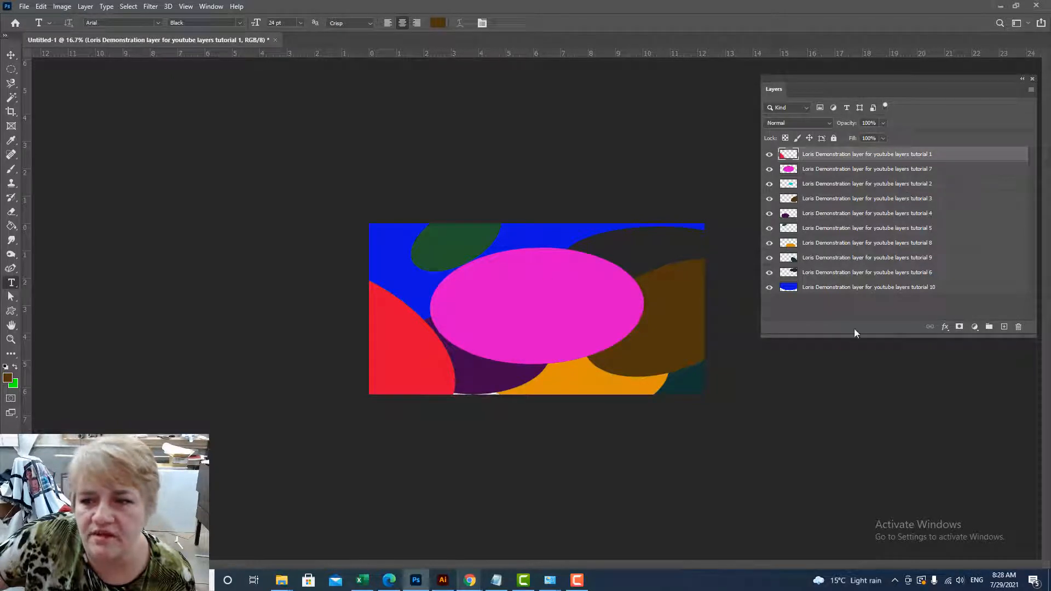
pyautogui.click(869, 289)
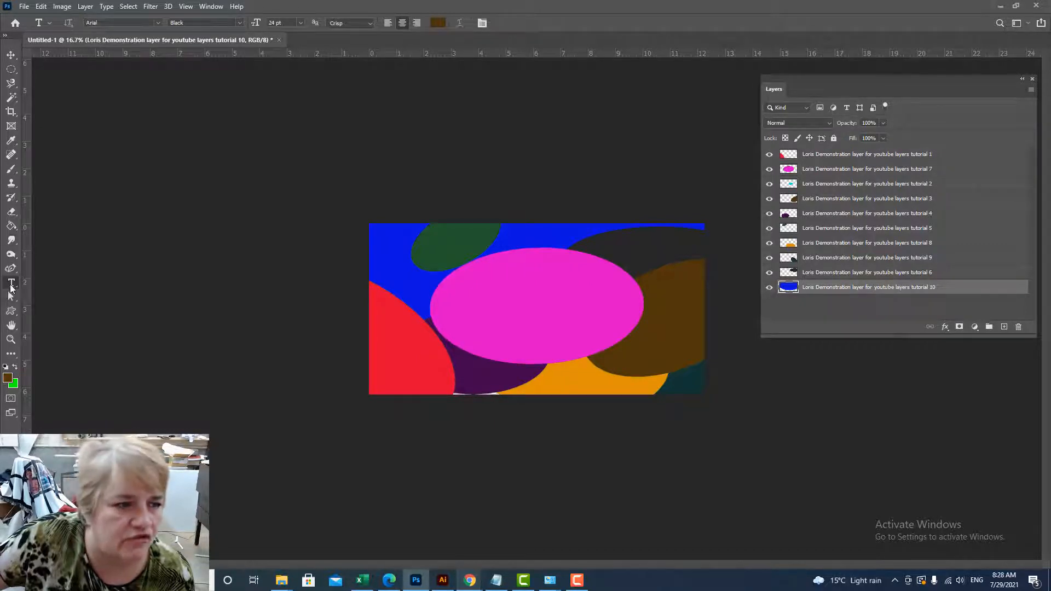
pyautogui.click(534, 308)
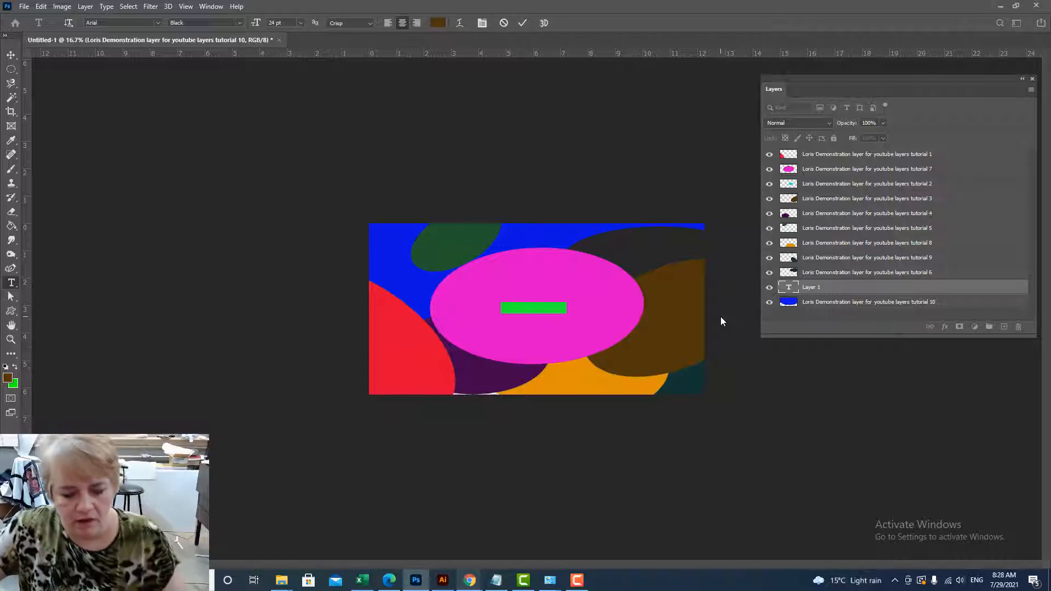
pyautogui.press('BackSpace')
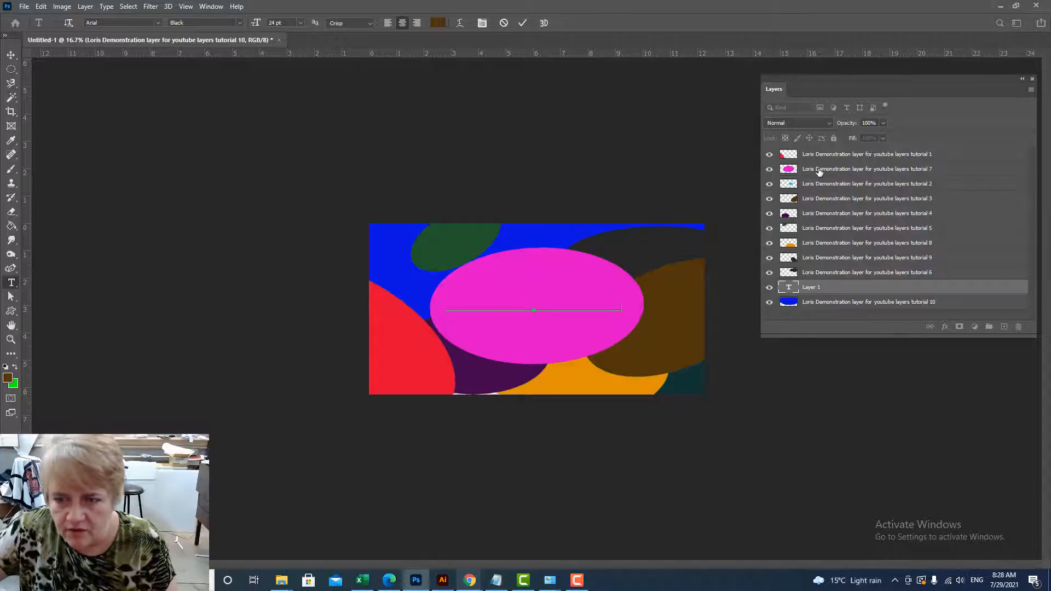
pyautogui.hotkey('ctrl', 'Return')
# Step: Move layer tutorial 7 directly below the text layer, and bring the text layer to the top of the layer stack
pyautogui.moveTo(819, 170); pyautogui.dragTo(821, 293)
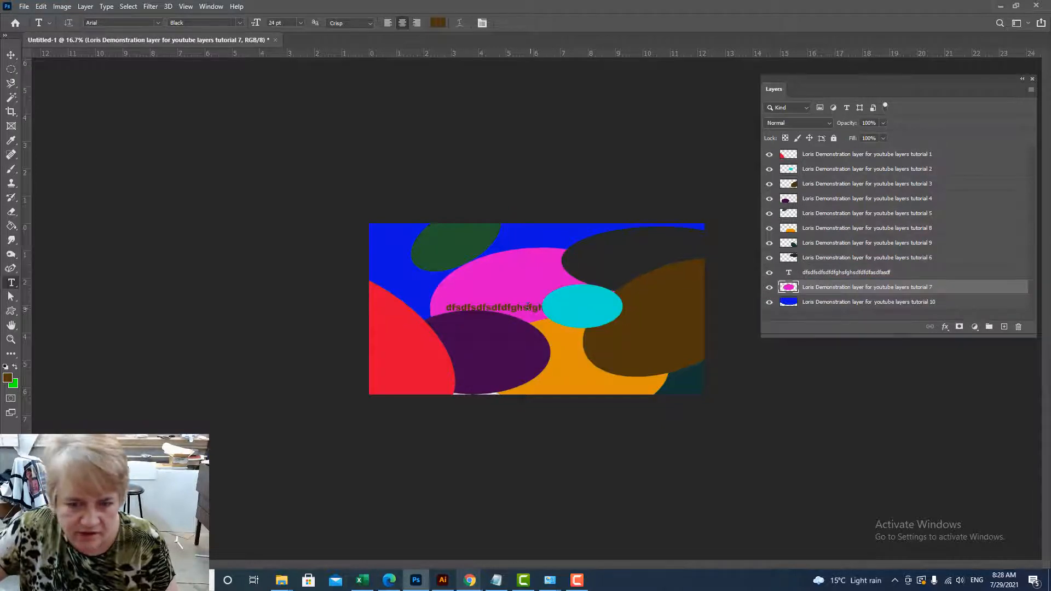
pyautogui.click(789, 171)
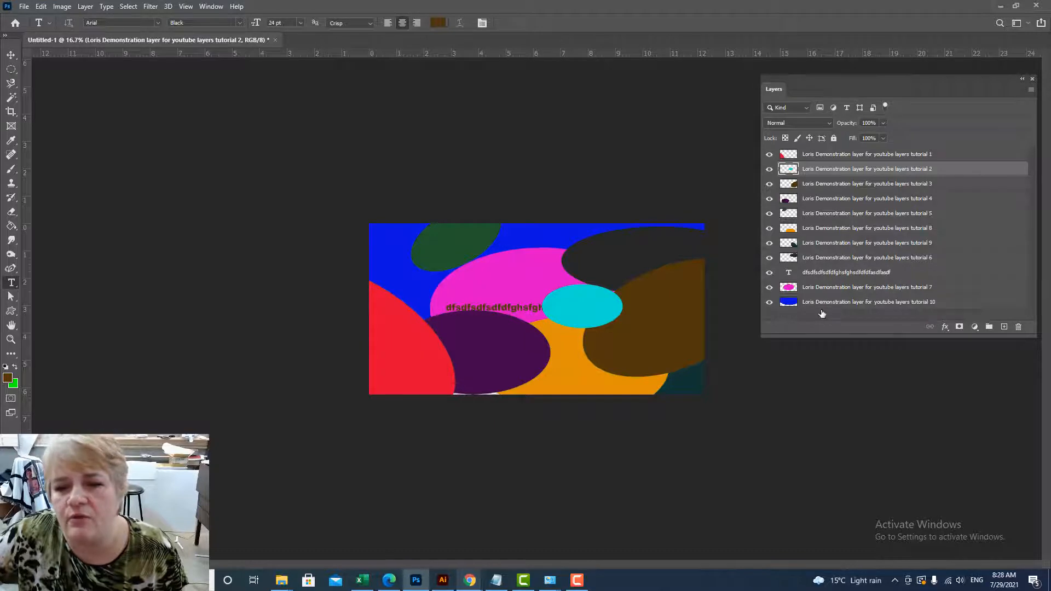
pyautogui.click(820, 277)
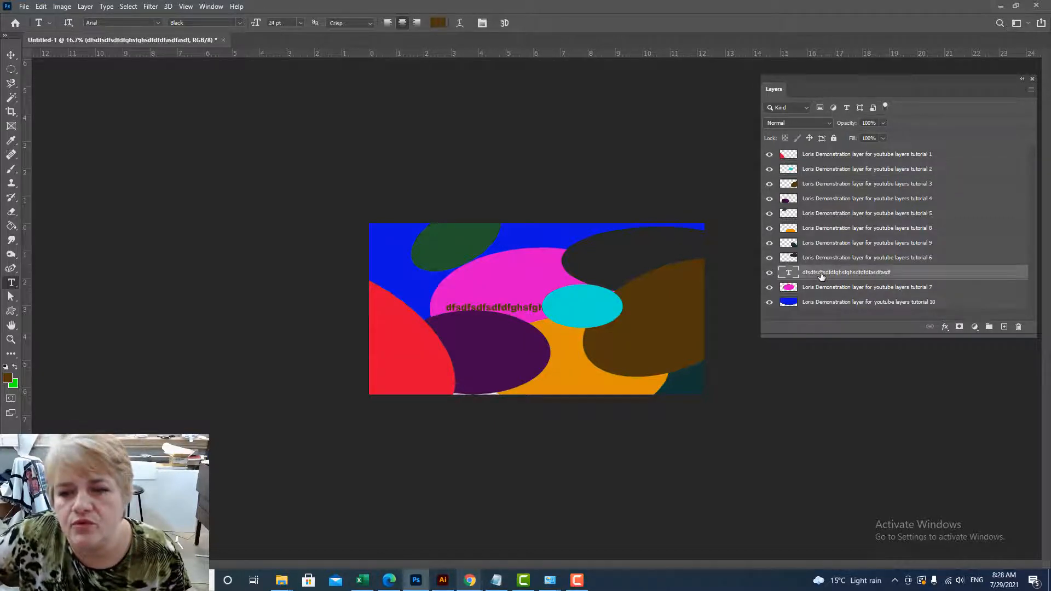
pyautogui.moveTo(821, 276); pyautogui.dragTo(1016, 145)
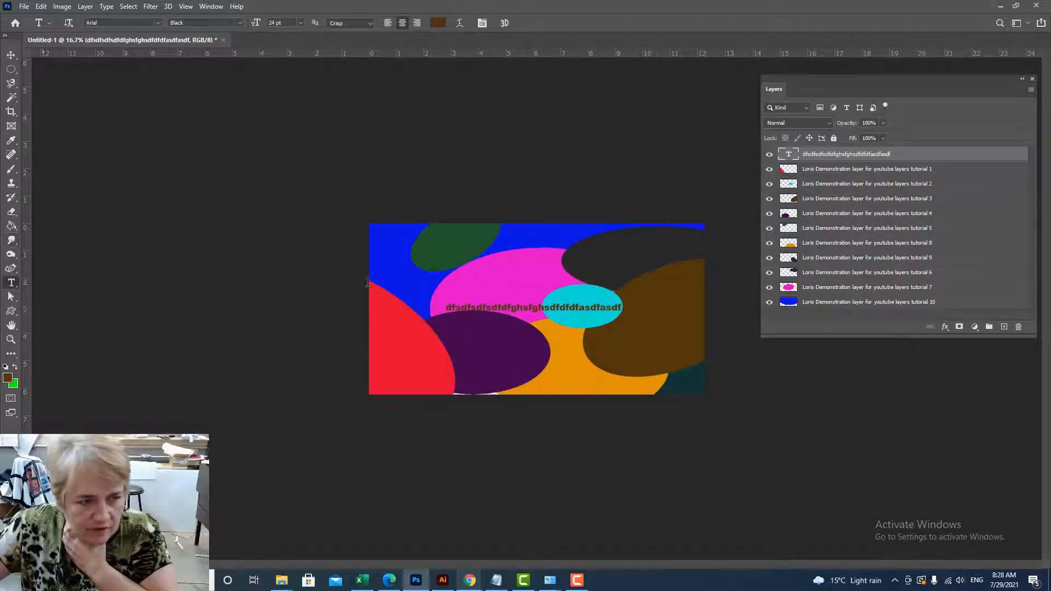
# Step: Set the font size of the whole placeholder text to 200 pt after trying 72 pt
pyautogui.click(570, 308)
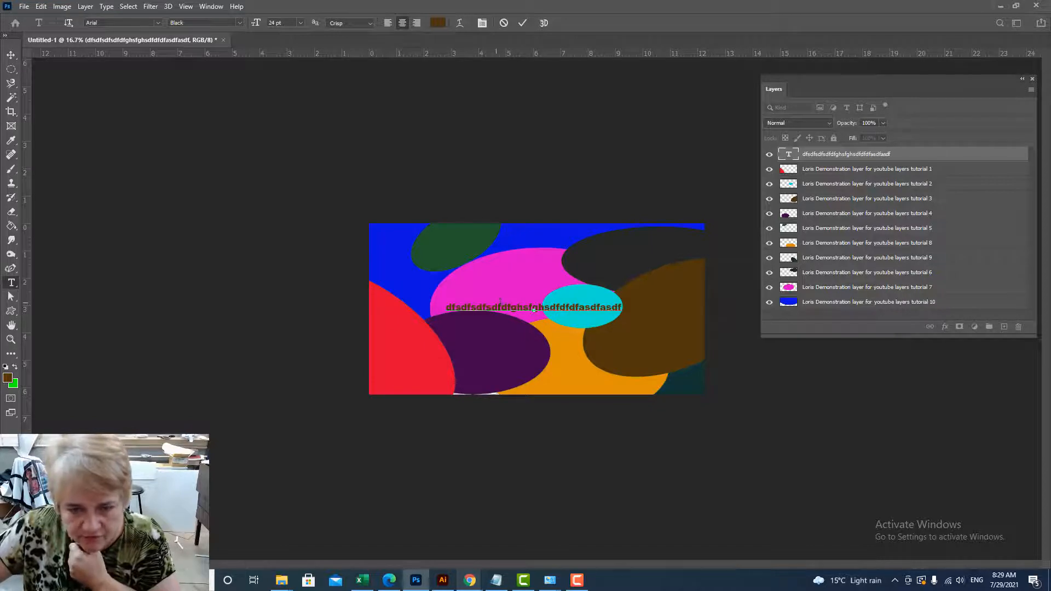
pyautogui.hotkey('ctrl', 'a')
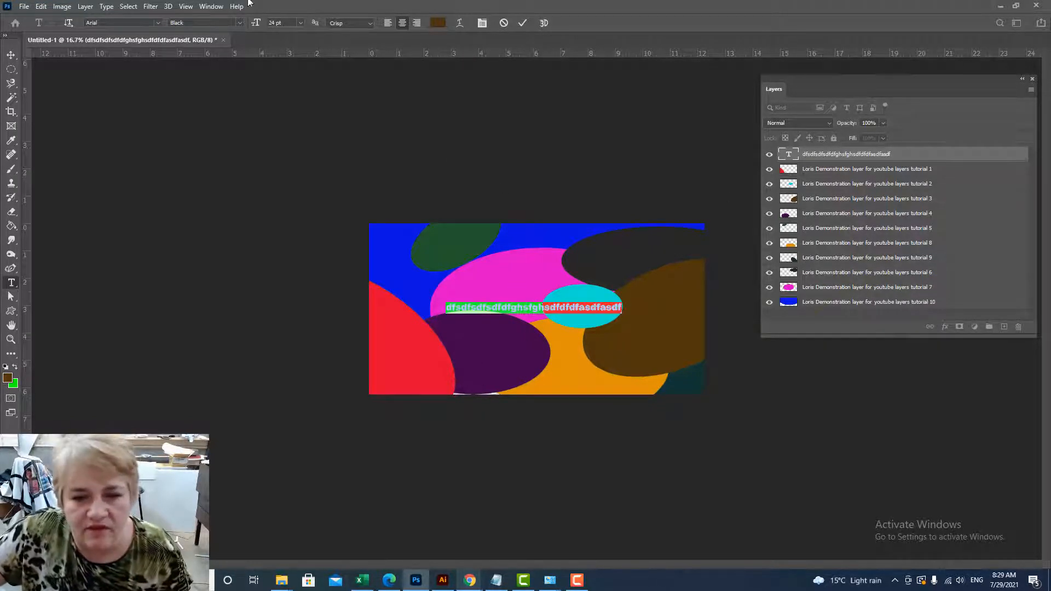
pyautogui.click(301, 22)
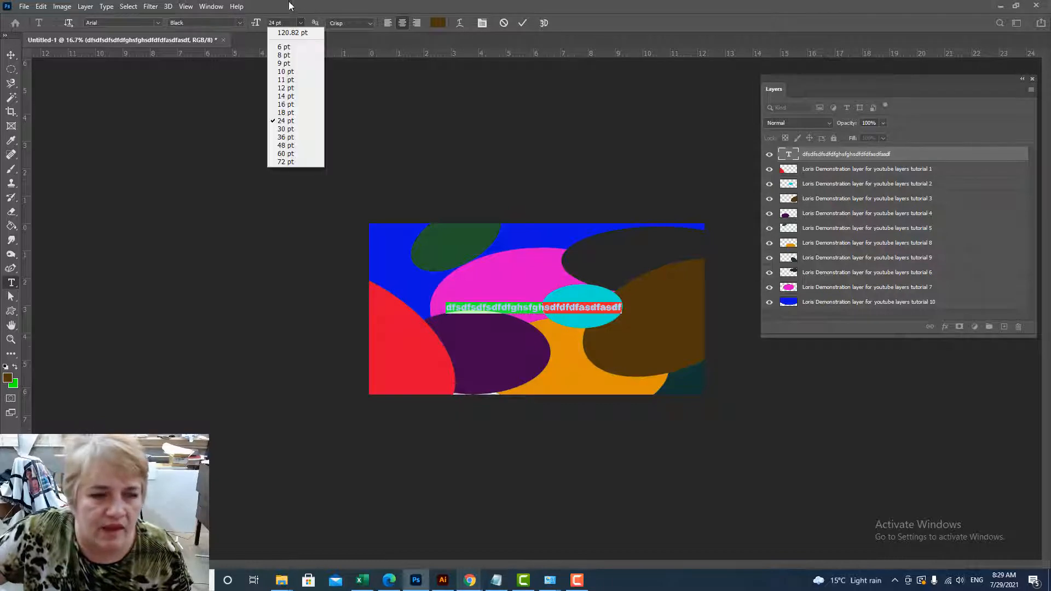
pyautogui.click(300, 162)
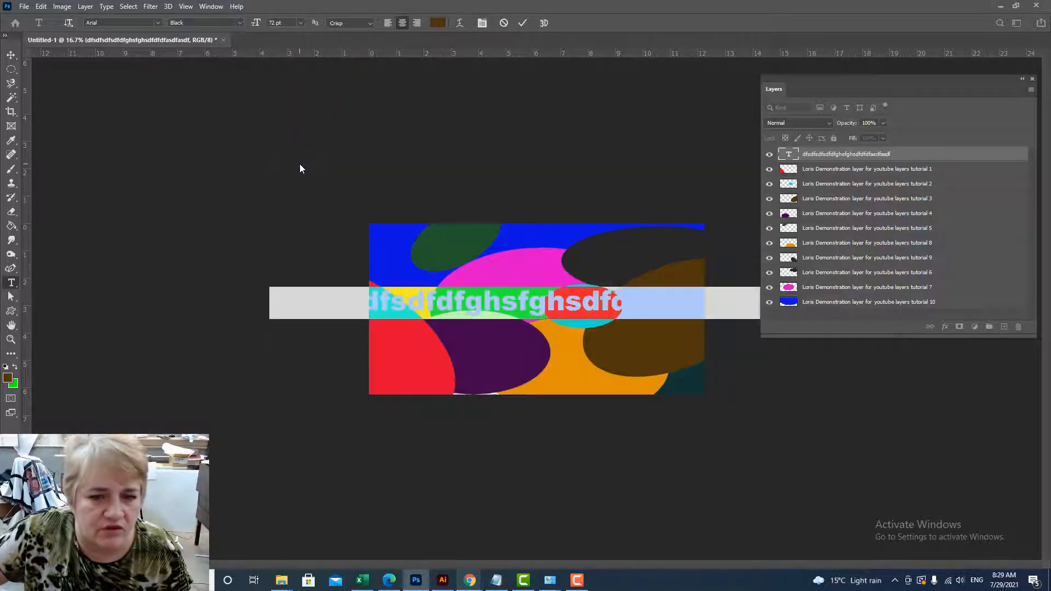
pyautogui.click(285, 23)
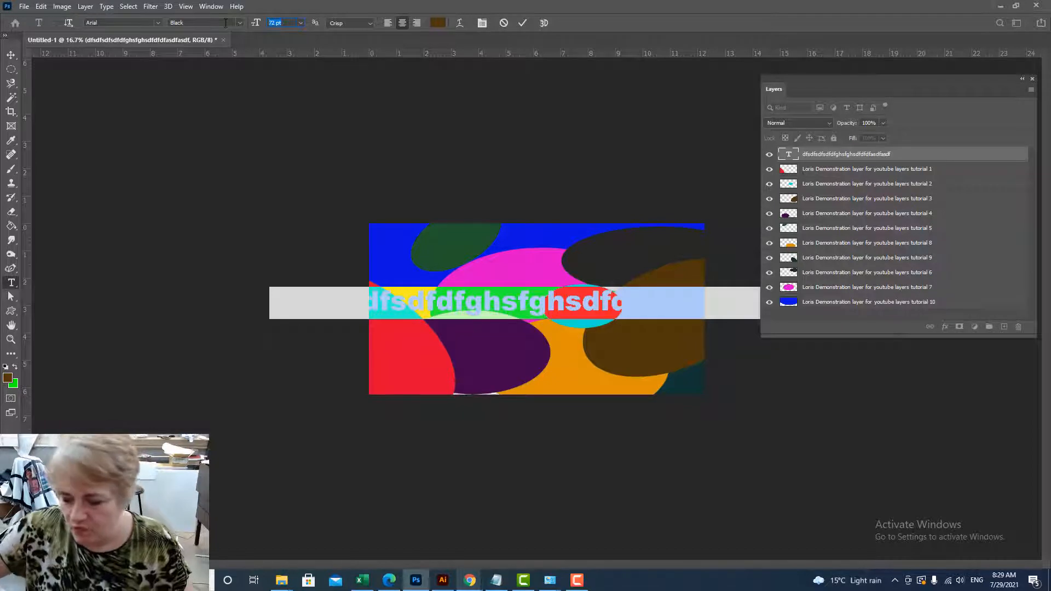
pyautogui.write('200')
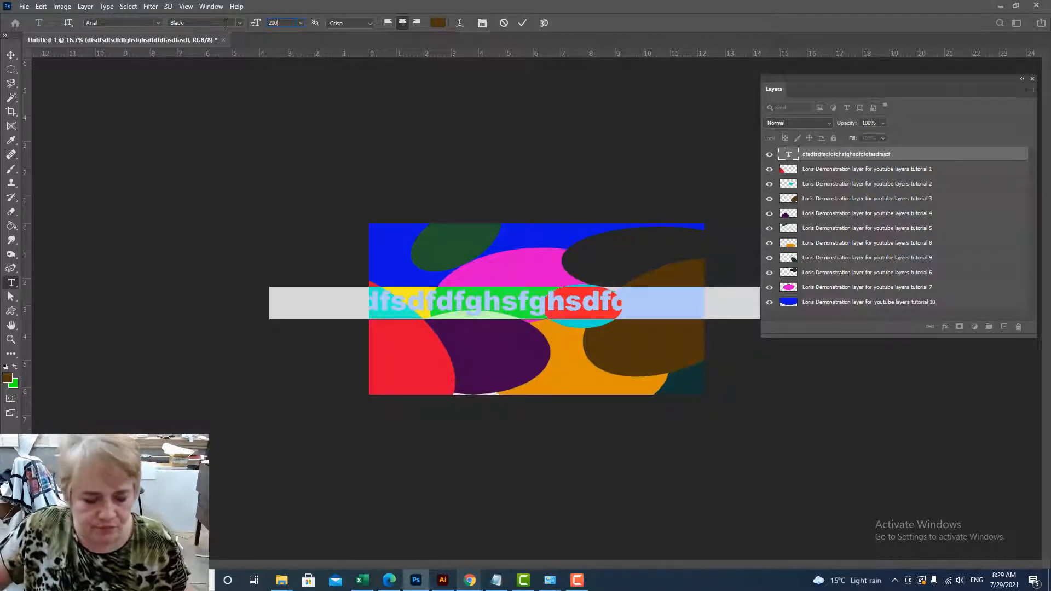
pyautogui.press('Return')
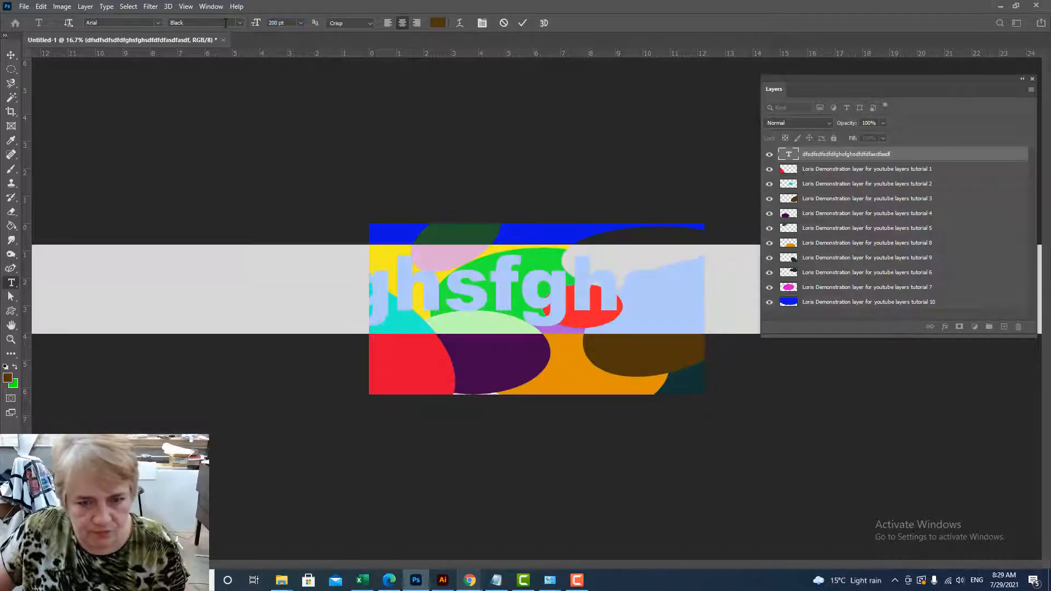
# Step: Change the placeholder text's colour to near-white, hex fdfefd
pyautogui.click(438, 23)
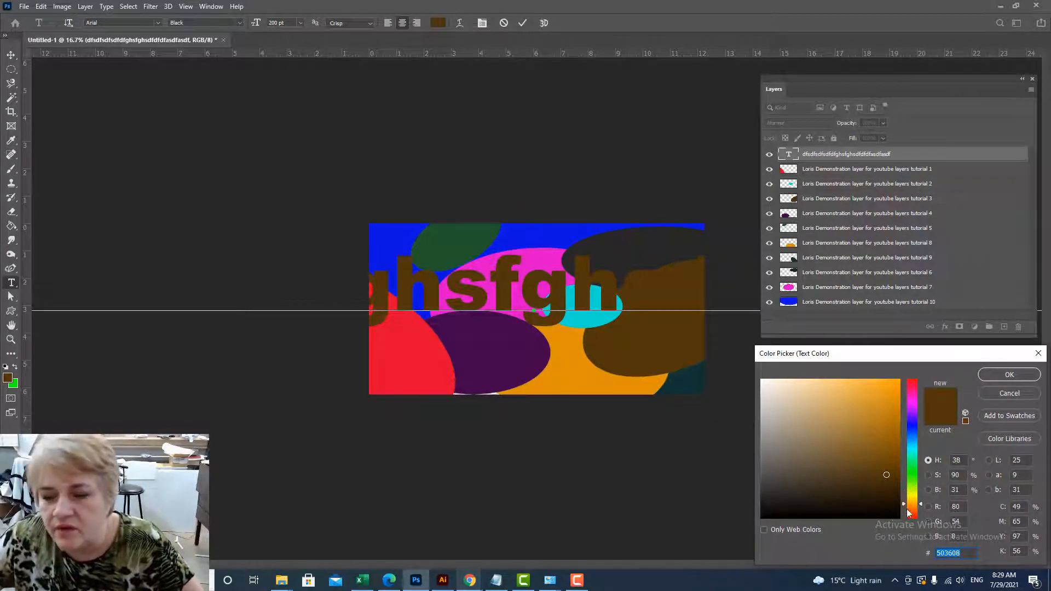
pyautogui.click(913, 476)
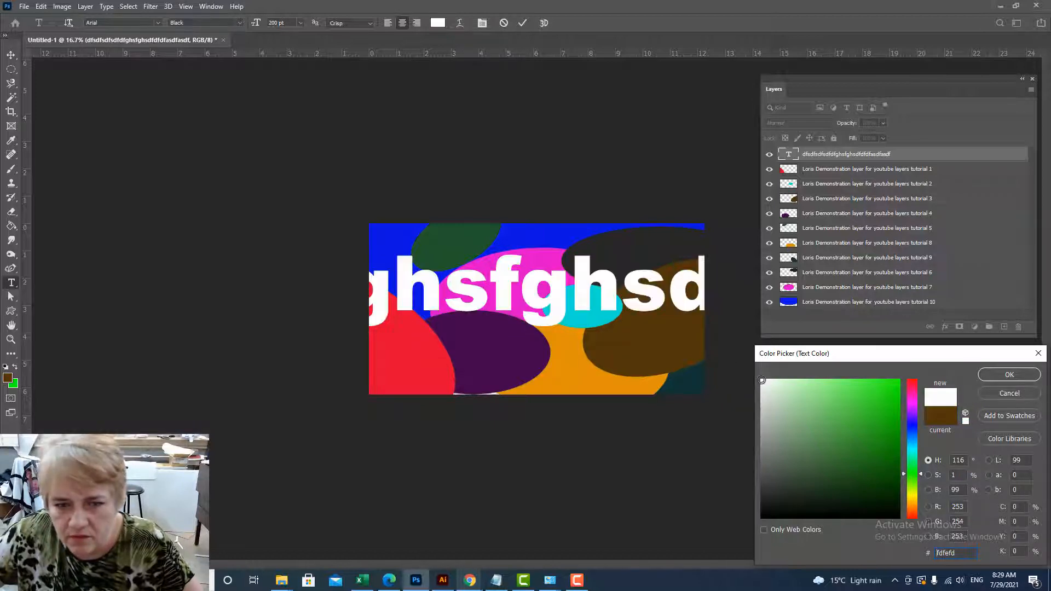
pyautogui.click(1019, 375)
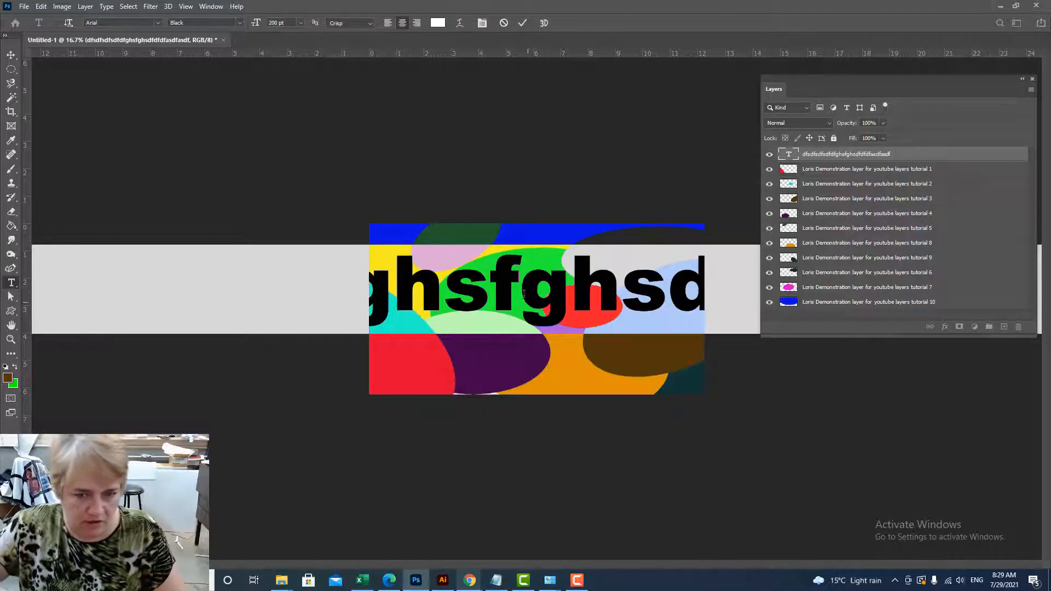
# Step: Replace the placeholder text with three lines: the presenter's name, "Demo" and one more word beneath it
pyautogui.click(523, 292)
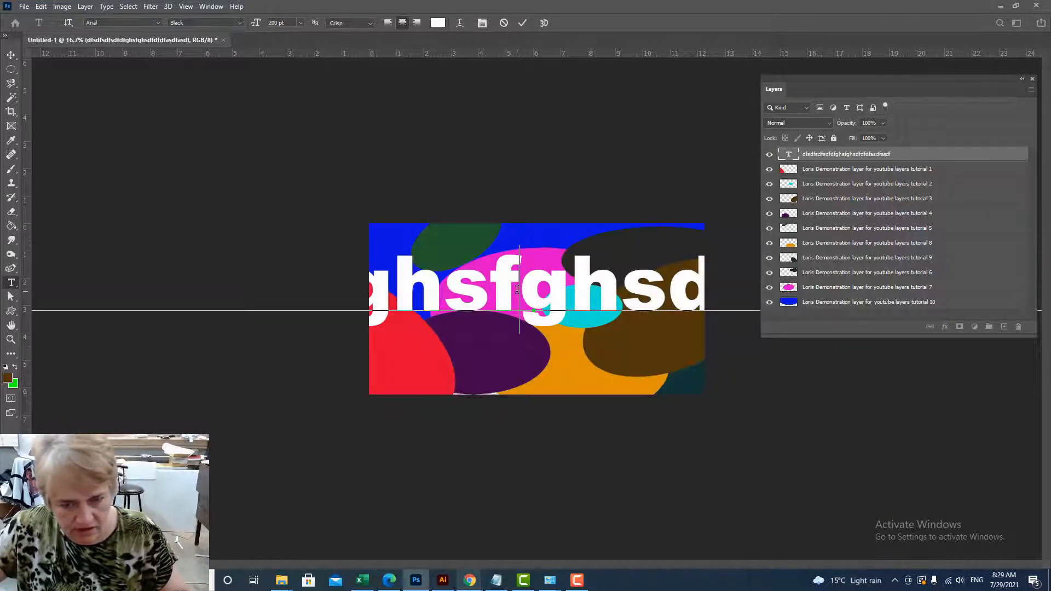
pyautogui.hotkey('ctrl', 'a')
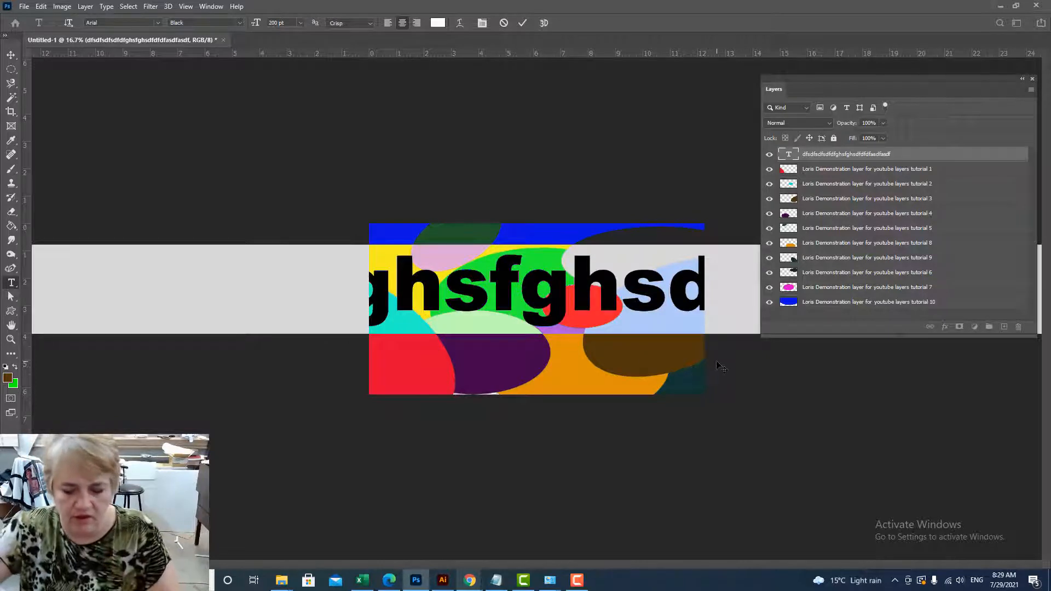
pyautogui.write('Loris')
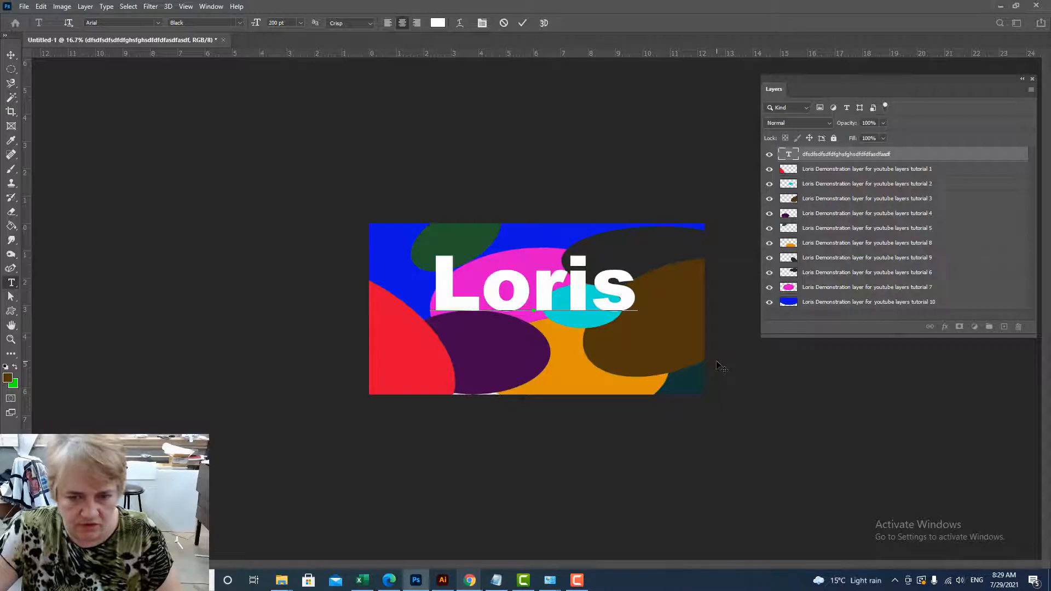
pyautogui.press('Return')
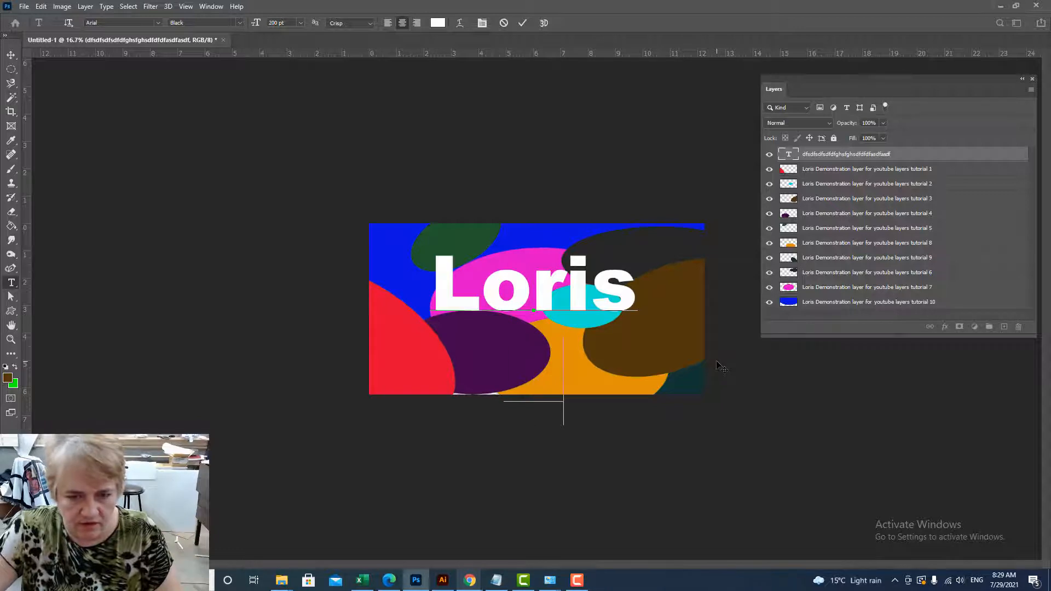
pyautogui.write('Dem')
pyautogui.write('o')
pyautogui.press('BackSpace')
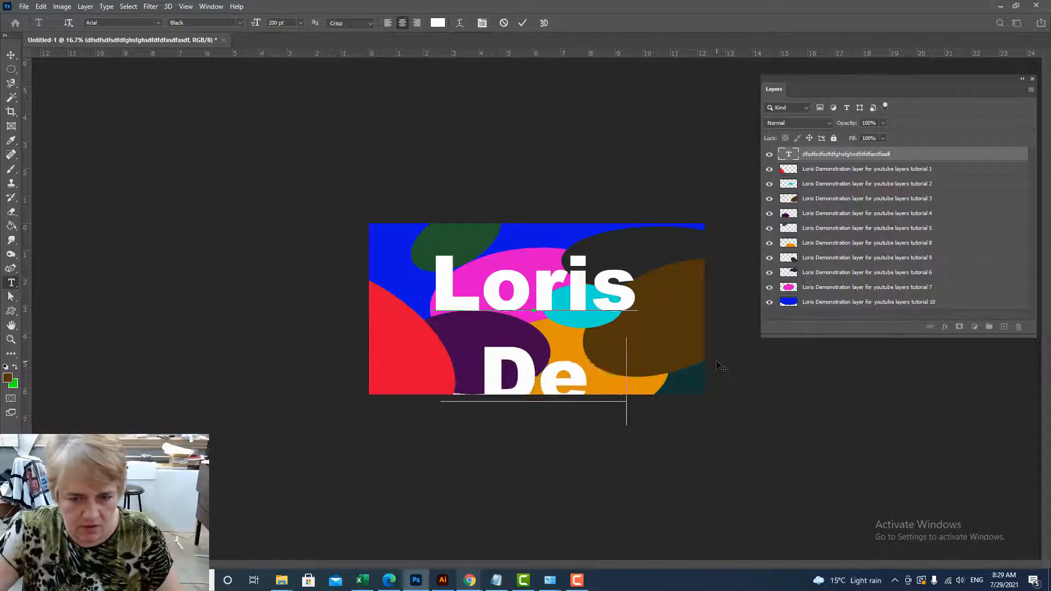
pyautogui.write('mo')
pyautogui.press('Return')
pyautogui.write('L')
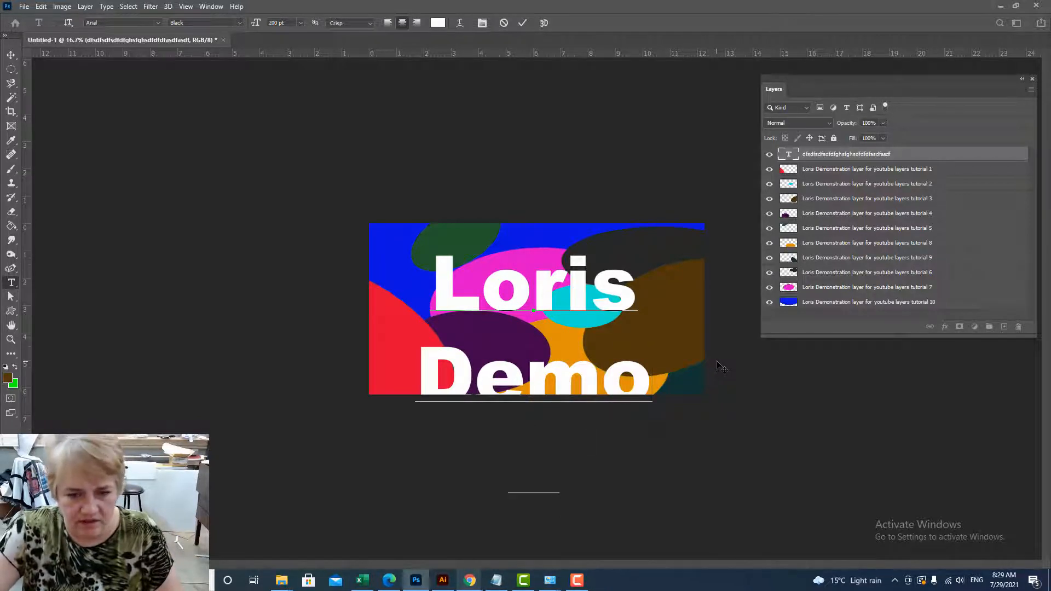
pyautogui.press('BackSpace')
pyautogui.write('Tictu')
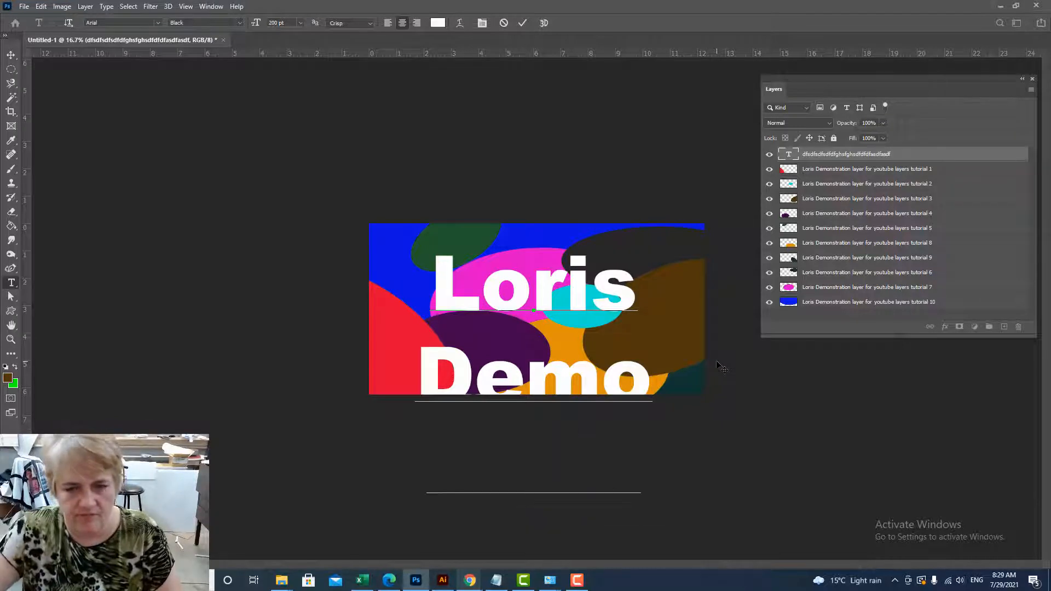
# Step: Set the font size of the entire three-line text to 150 pt
pyautogui.hotkey('ctrl', 'a')
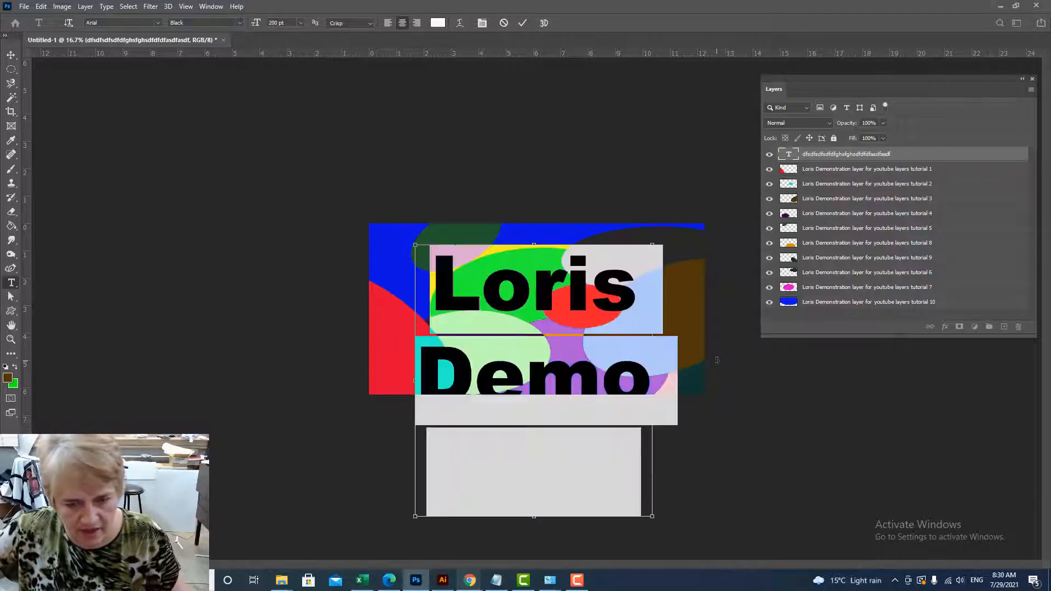
pyautogui.click(301, 22)
pyautogui.click(301, 23)
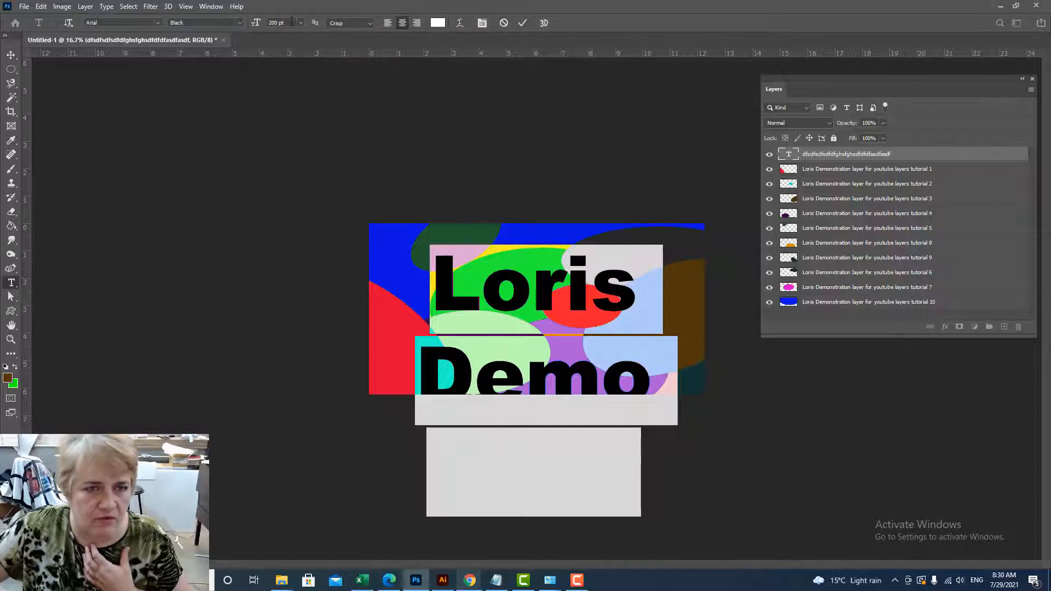
pyautogui.click(301, 23)
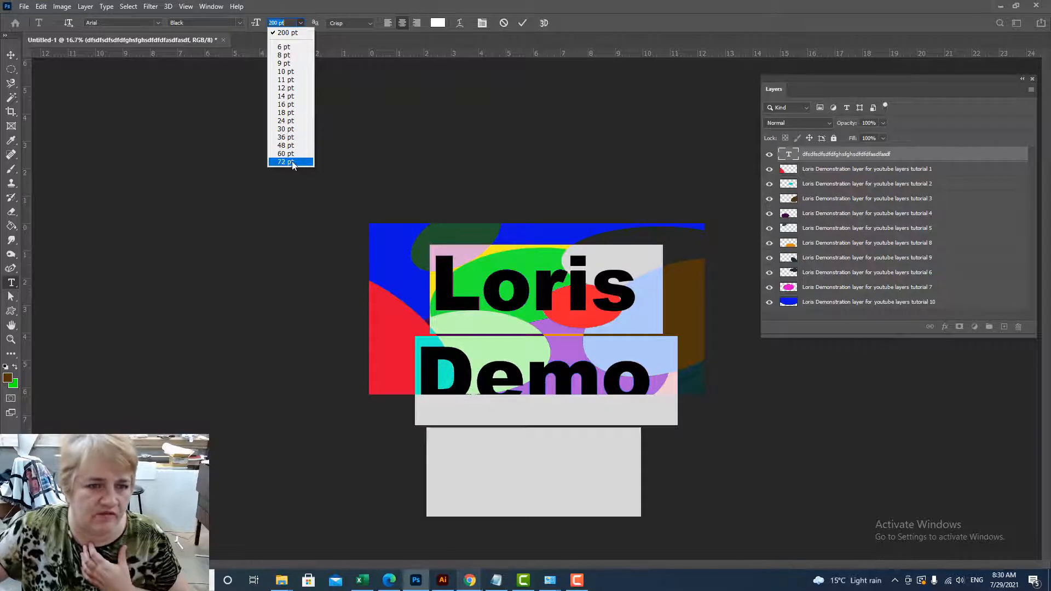
pyautogui.click(288, 23)
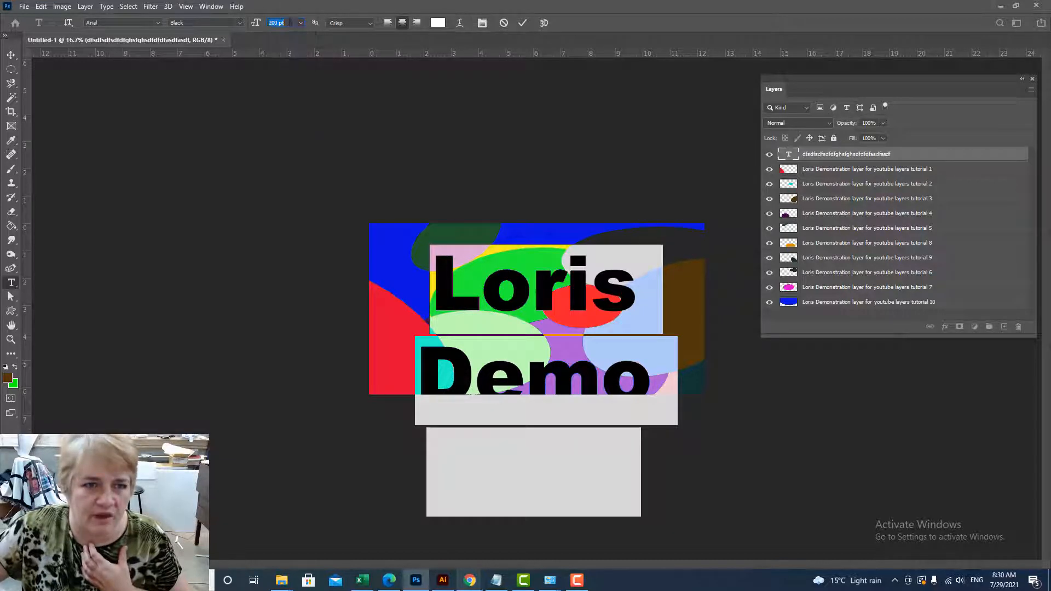
pyautogui.click(289, 23)
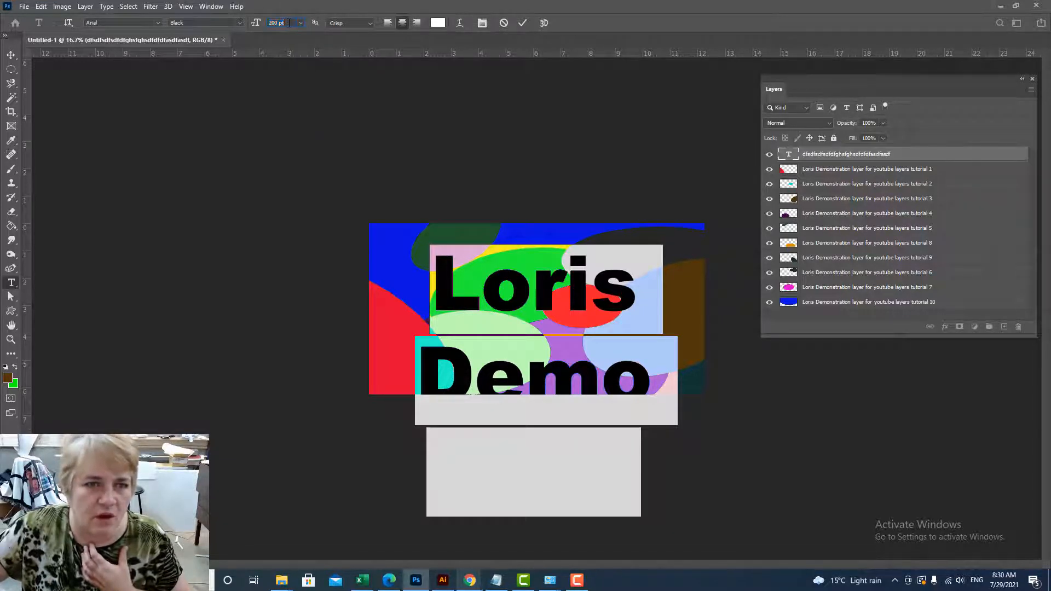
pyautogui.write('15')
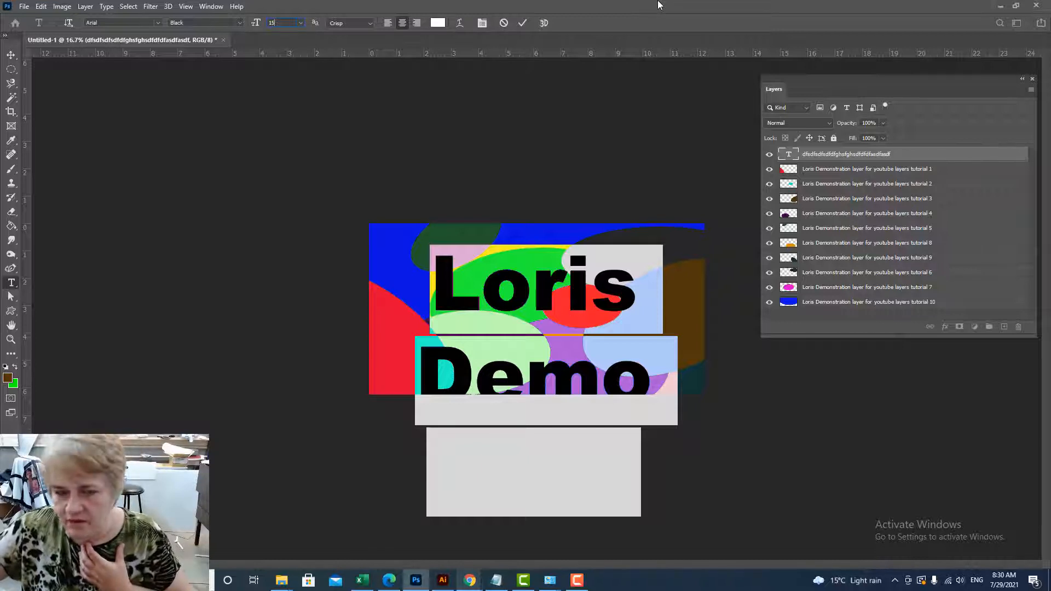
pyautogui.write('0')
pyautogui.press('Return')
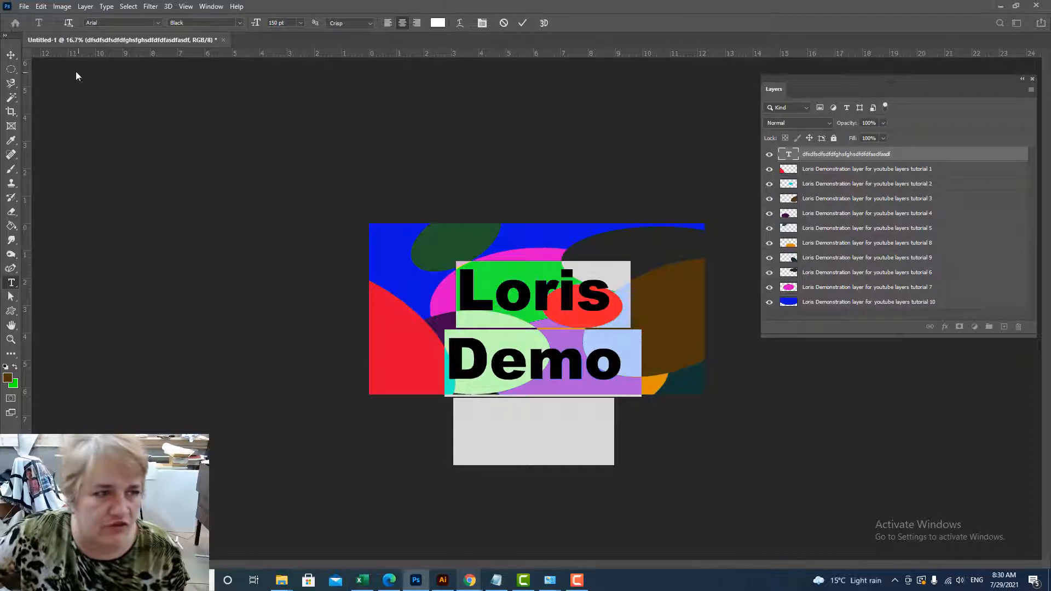
# Step: Move the text block up so its three lines lie over the canvas, trying and undoing a vertical squash of the text
pyautogui.click(11, 55)
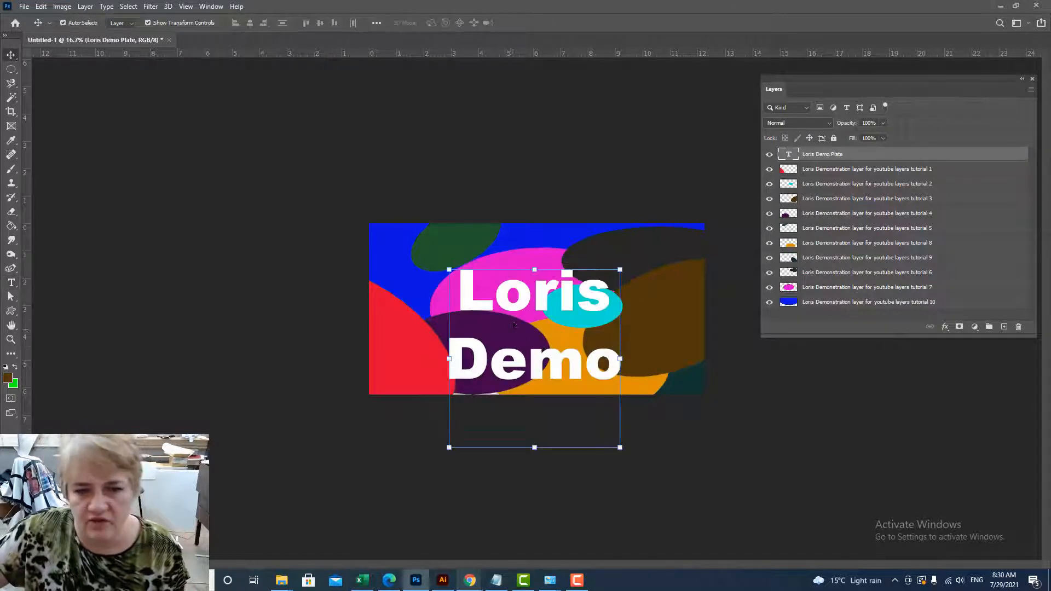
pyautogui.moveTo(513, 307); pyautogui.dragTo(515, 256)
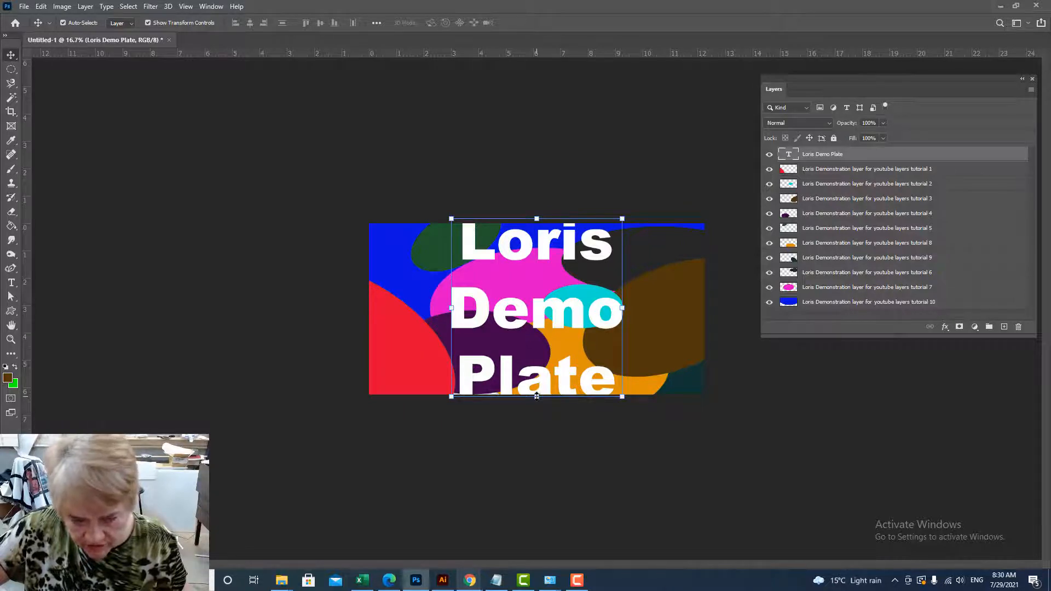
pyautogui.moveTo(536, 396); pyautogui.dragTo(547, 361)
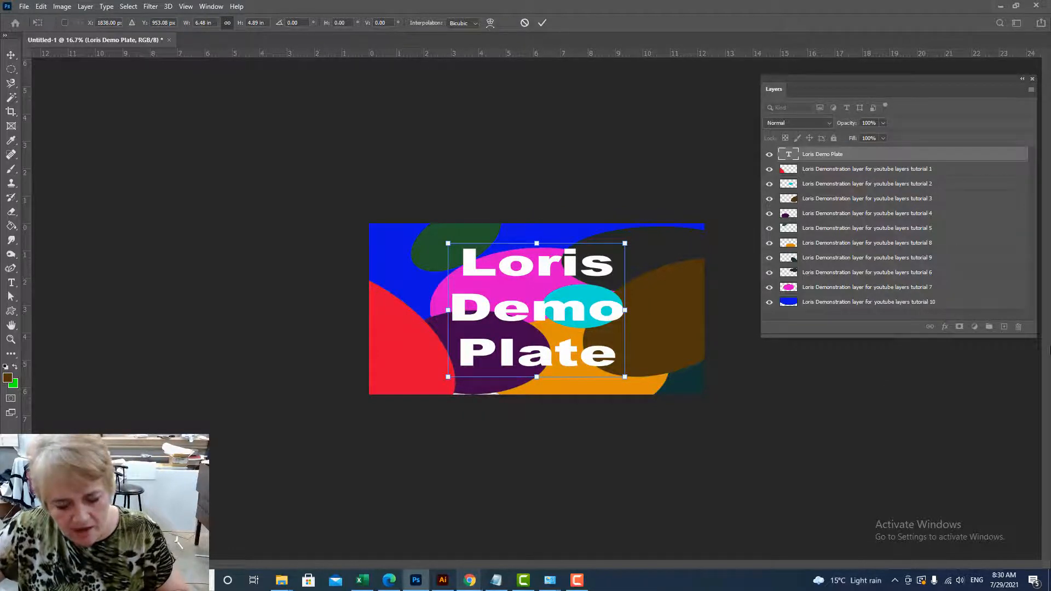
pyautogui.moveTo(534, 306); pyautogui.dragTo(533, 225)
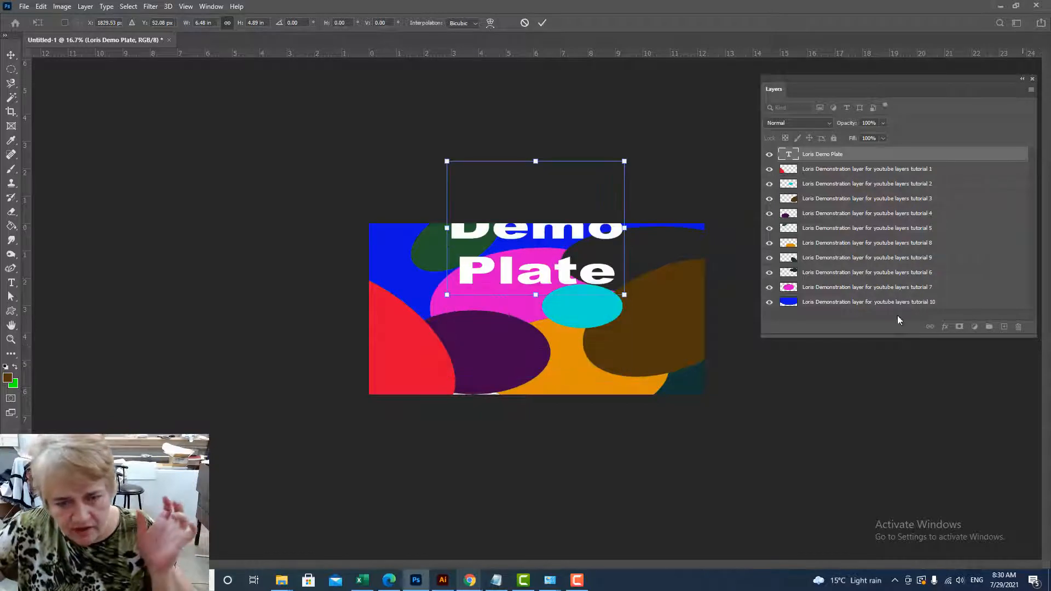
pyautogui.hotkey('ctrl', 'z')
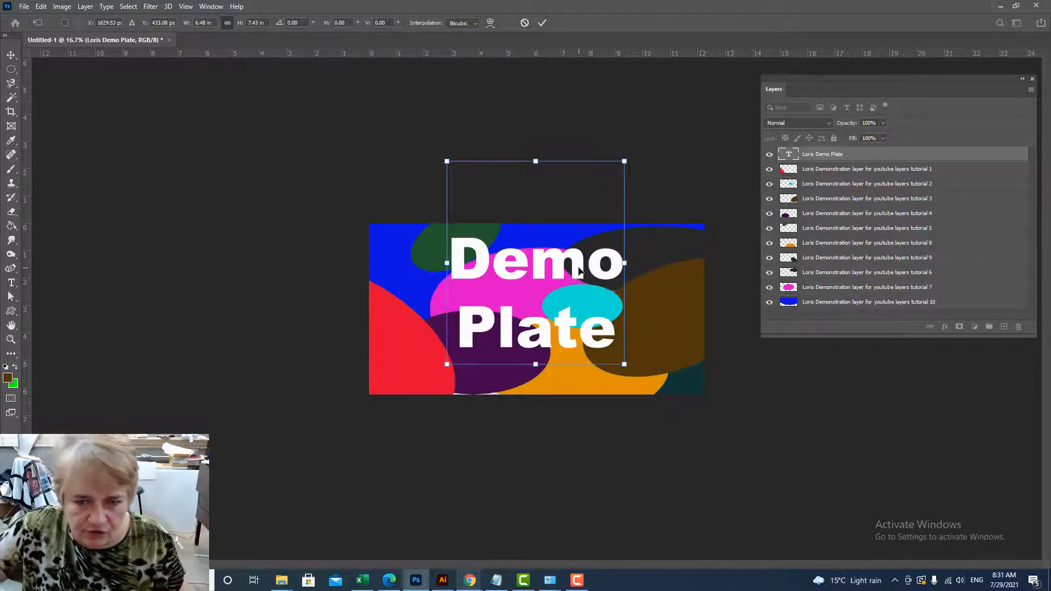
pyautogui.moveTo(580, 271); pyautogui.dragTo(570, 346)
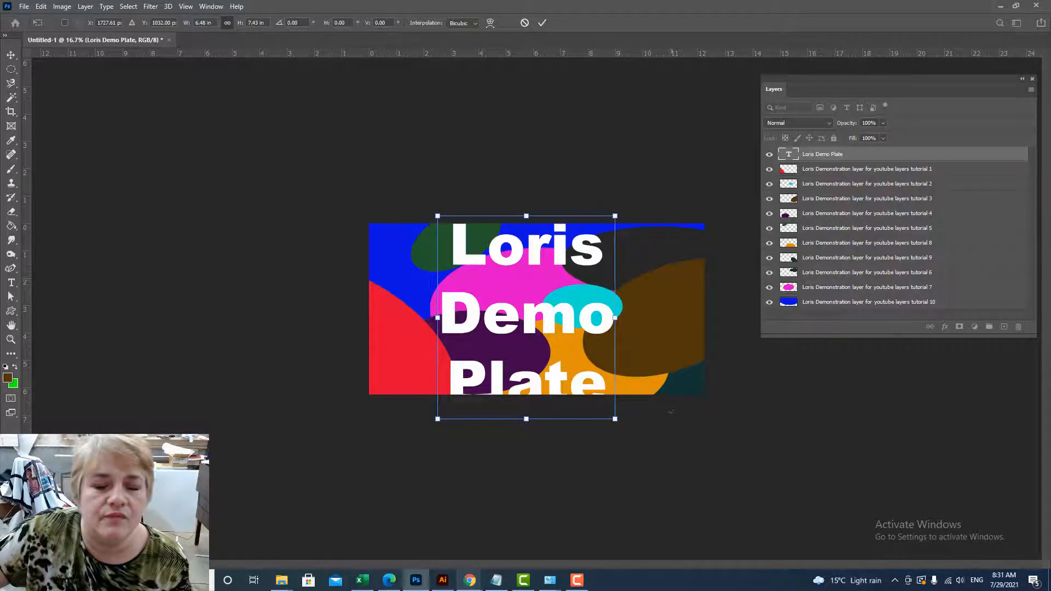
pyautogui.click(210, 6)
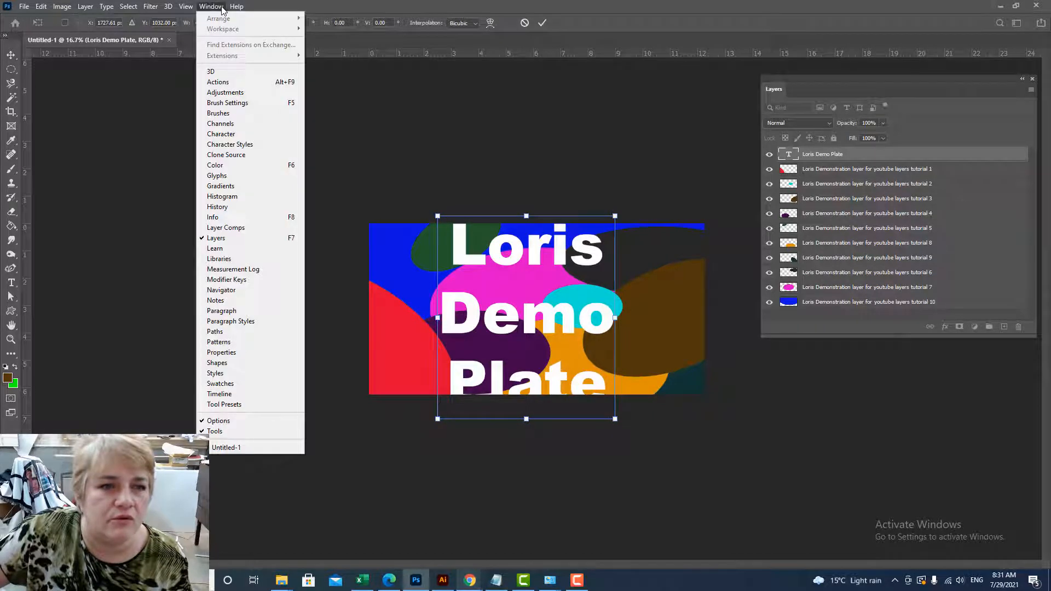
pyautogui.click(220, 134)
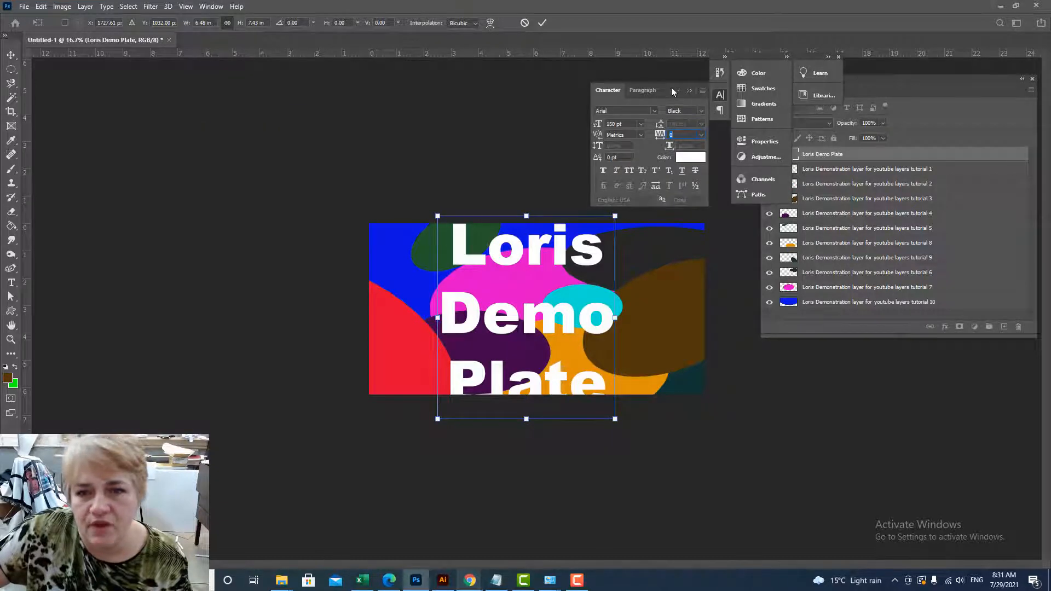
pyautogui.moveTo(672, 87); pyautogui.dragTo(947, 76)
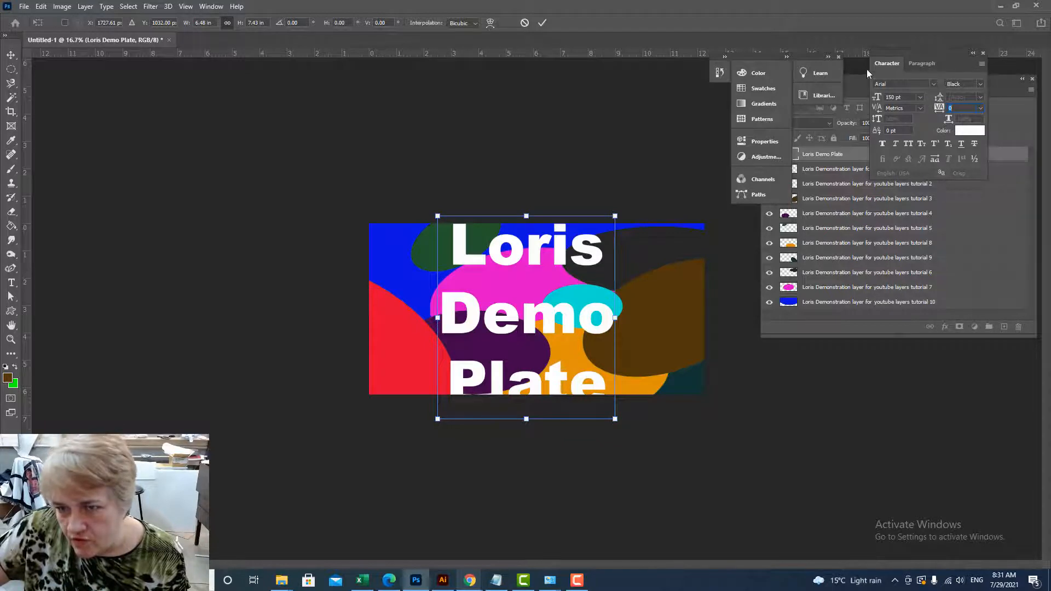
pyautogui.click(983, 53)
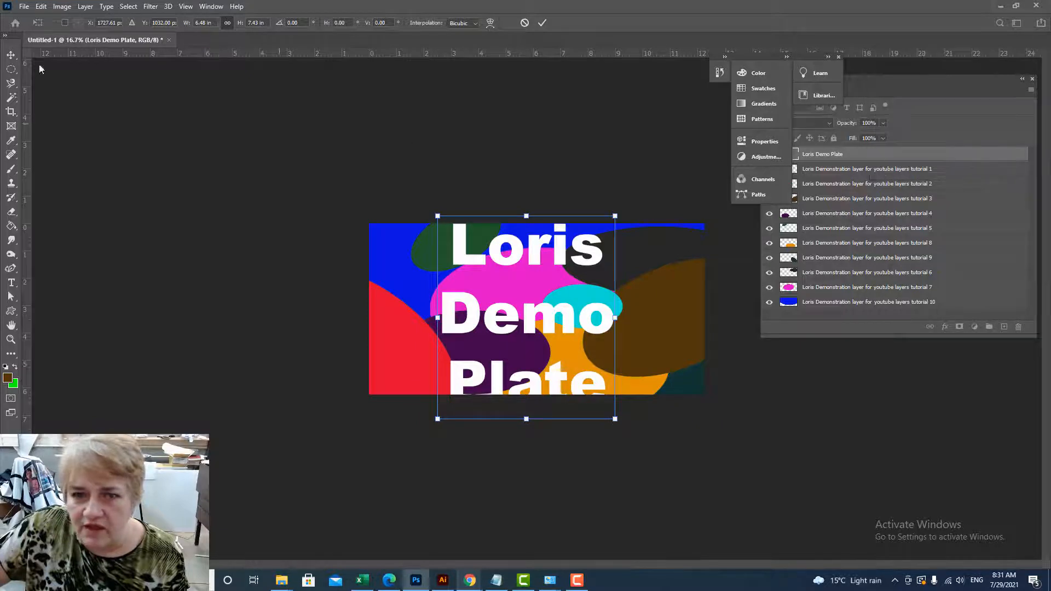
# Step: Show the Character settings and place them just above the artwork, clear of the layer list
pyautogui.click(210, 6)
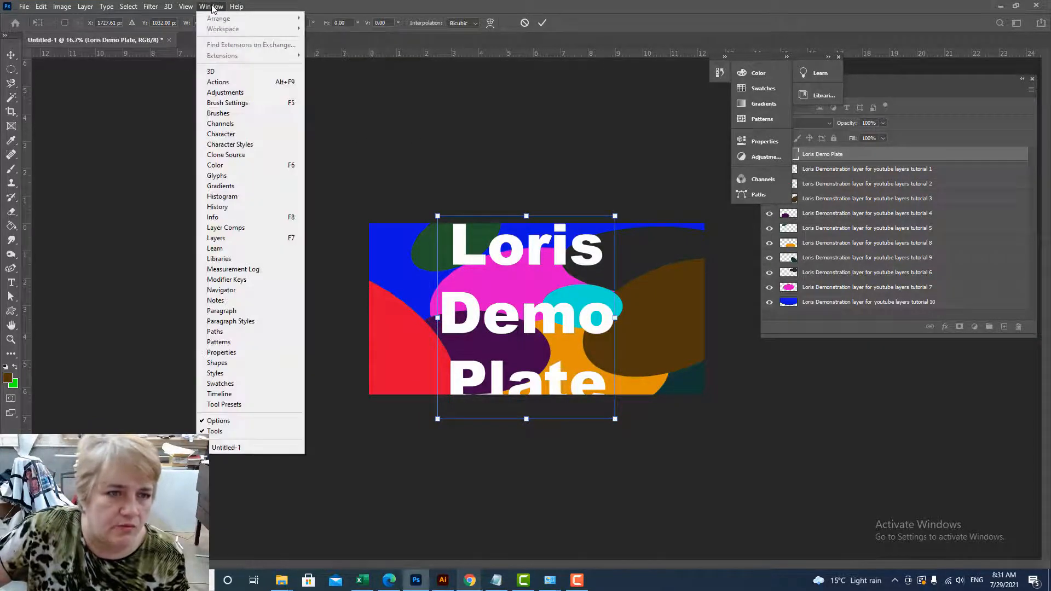
pyautogui.click(212, 137)
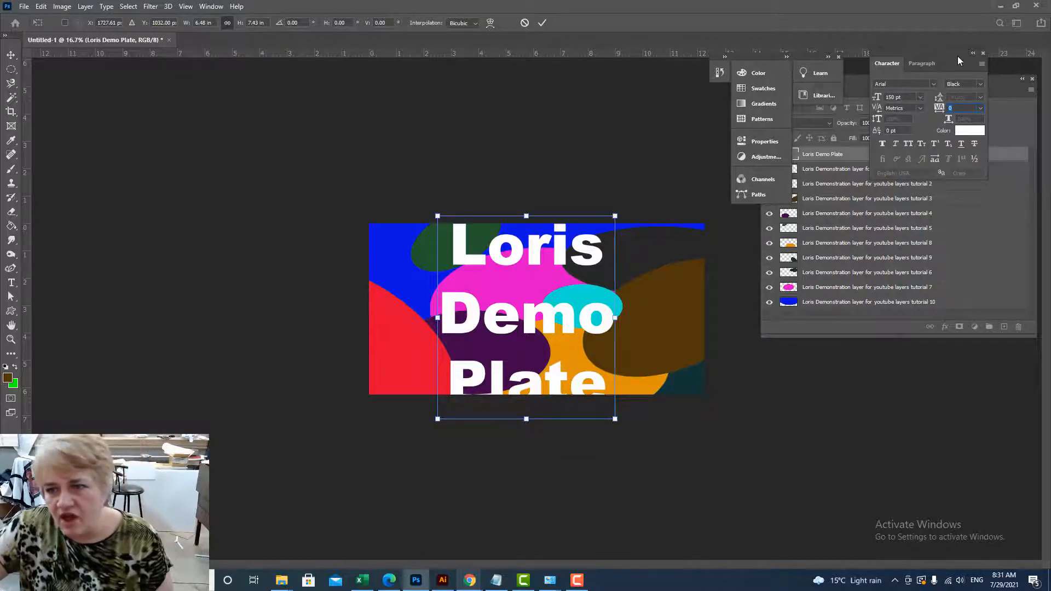
pyautogui.moveTo(949, 54); pyautogui.dragTo(634, 53)
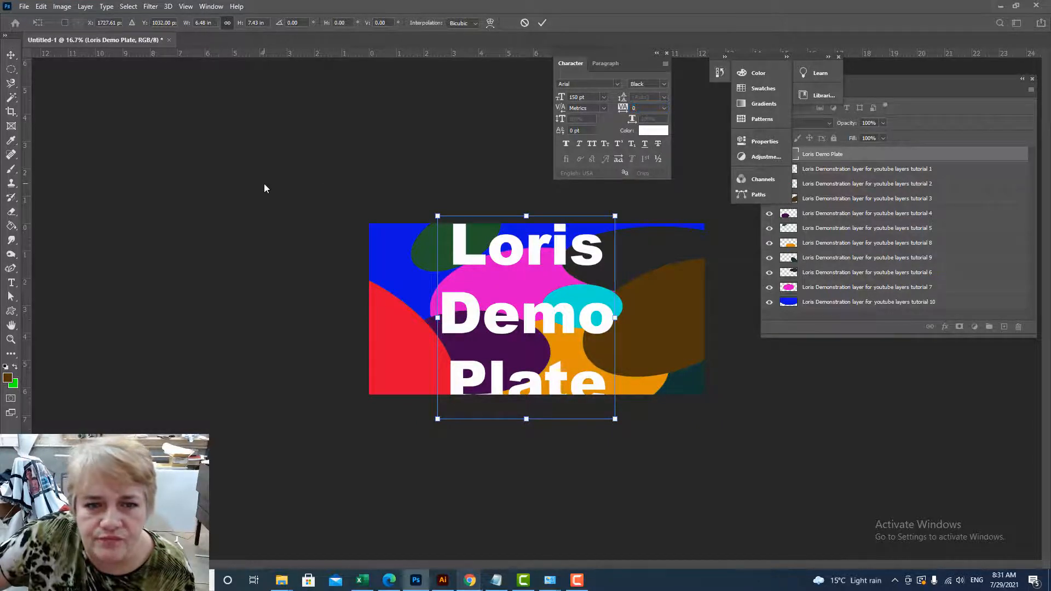
# Step: Select all three lines of text for editing, try a 72 pt font size, and set it back to 150 pt
pyautogui.click(10, 287)
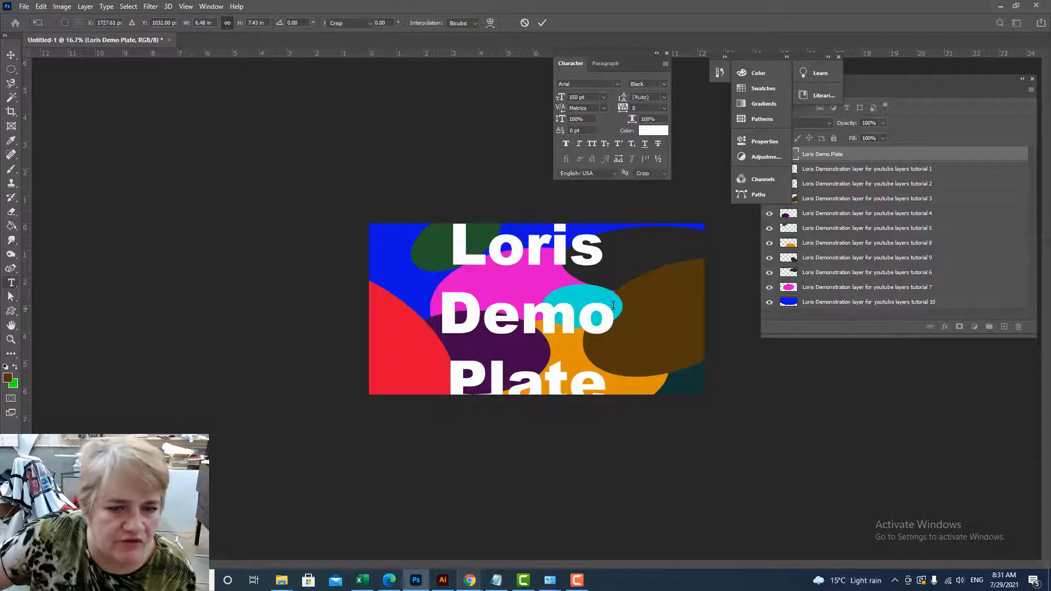
pyautogui.click(559, 367)
pyautogui.hotkey('ctrl', 'a')
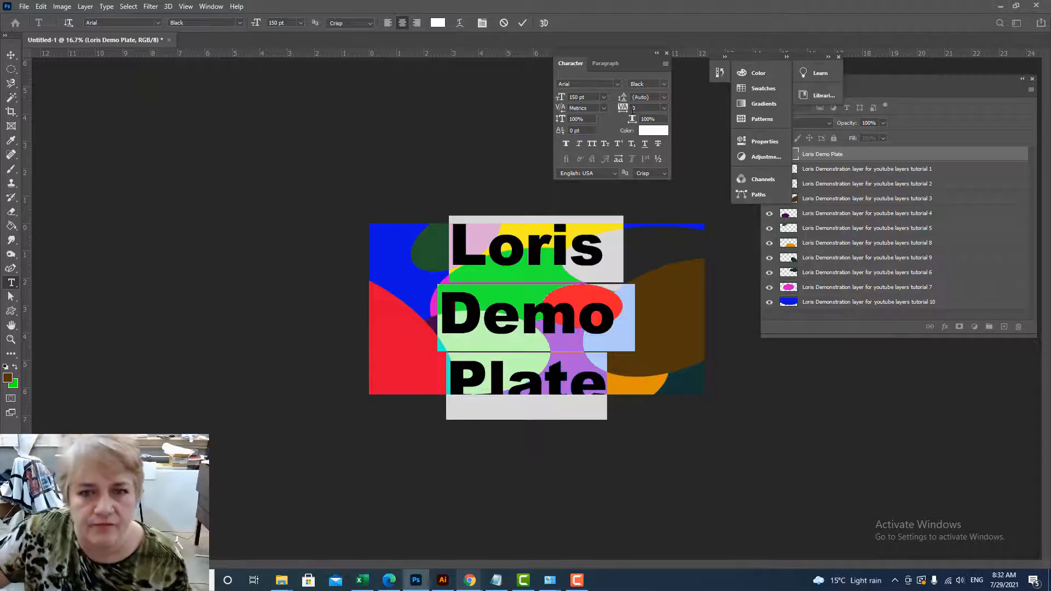
pyautogui.click(604, 97)
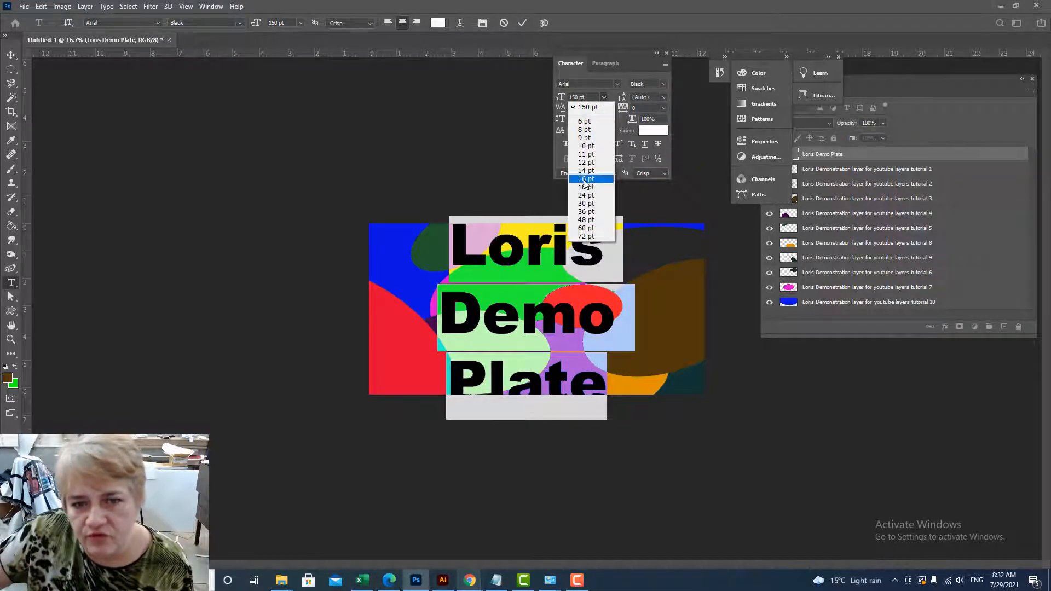
pyautogui.click(597, 235)
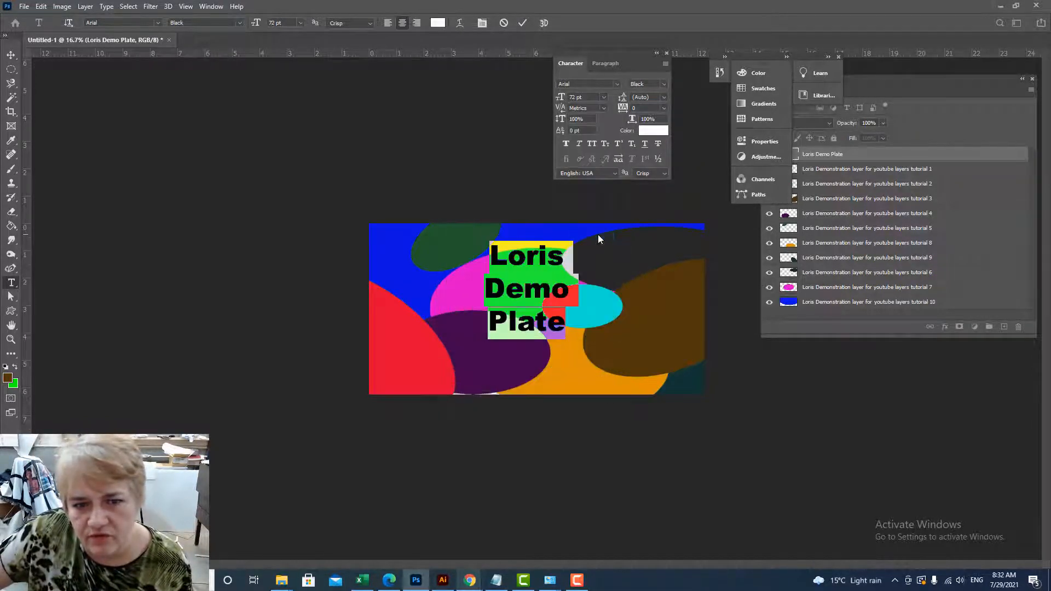
pyautogui.moveTo(595, 96); pyautogui.dragTo(539, 100)
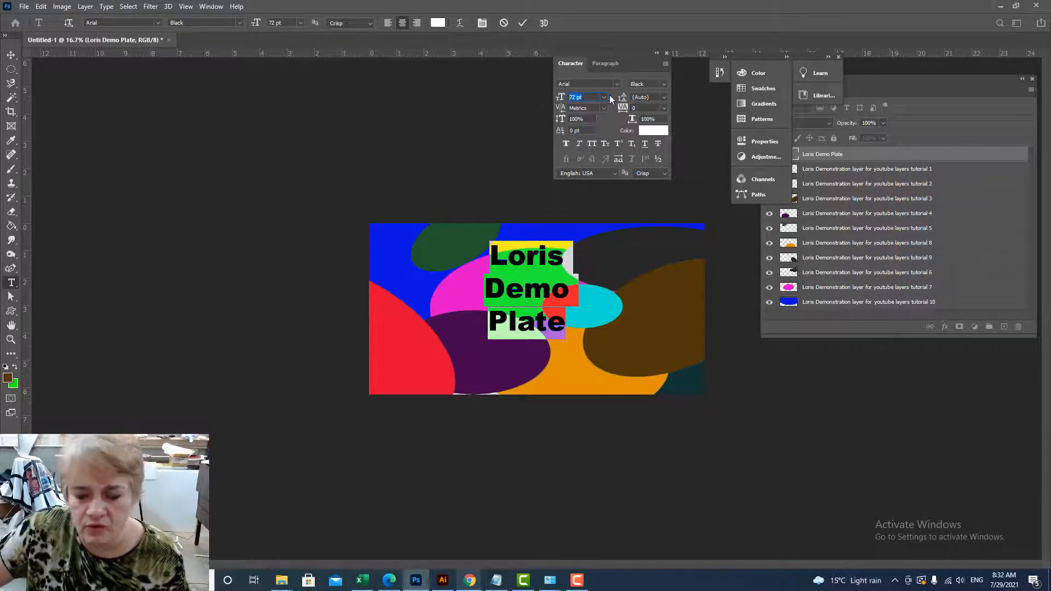
pyautogui.write('150')
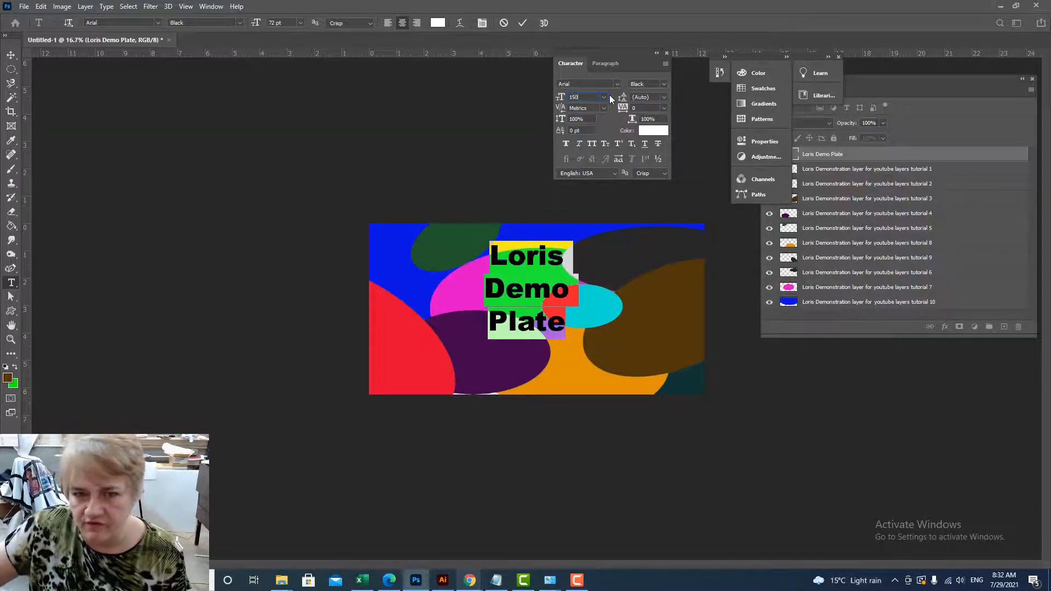
pyautogui.press('Return')
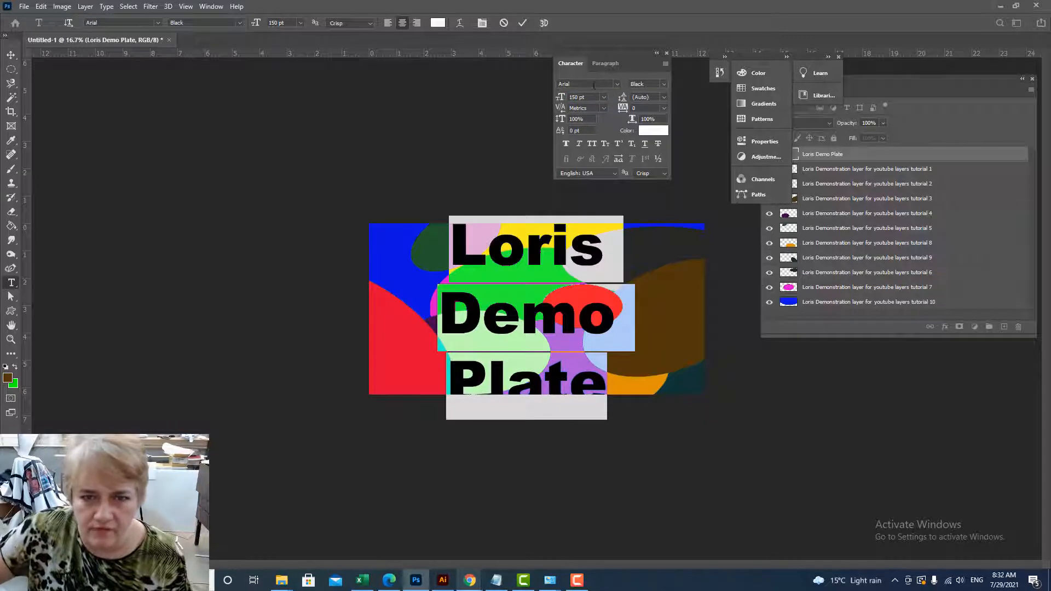
# Step: Try a font size of 200 pt on the selected text and return it to 150 pt
pyautogui.moveTo(590, 97); pyautogui.dragTo(488, 87)
pyautogui.write('200')
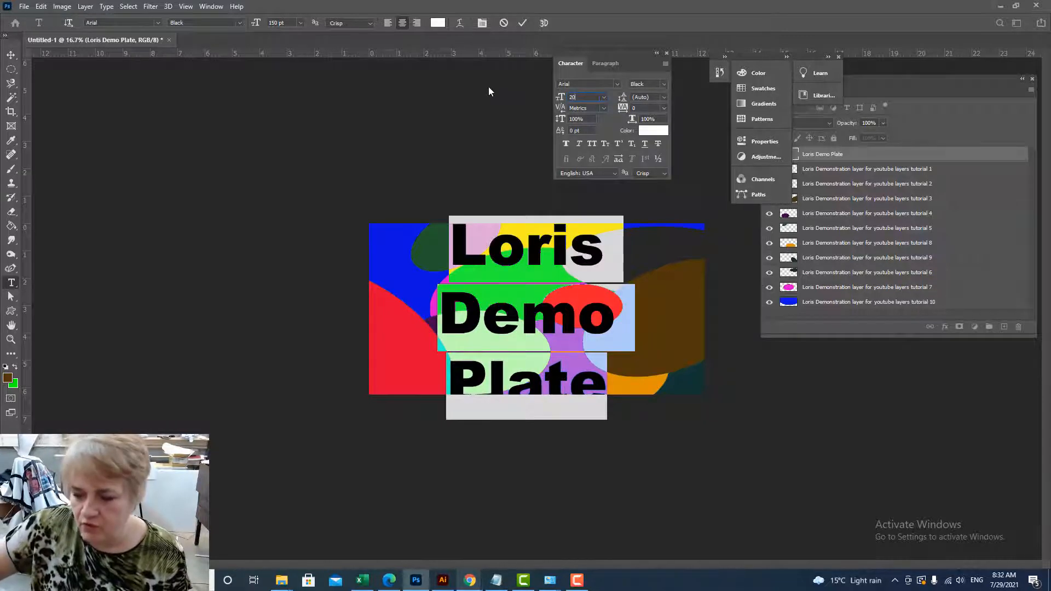
pyautogui.press('Return')
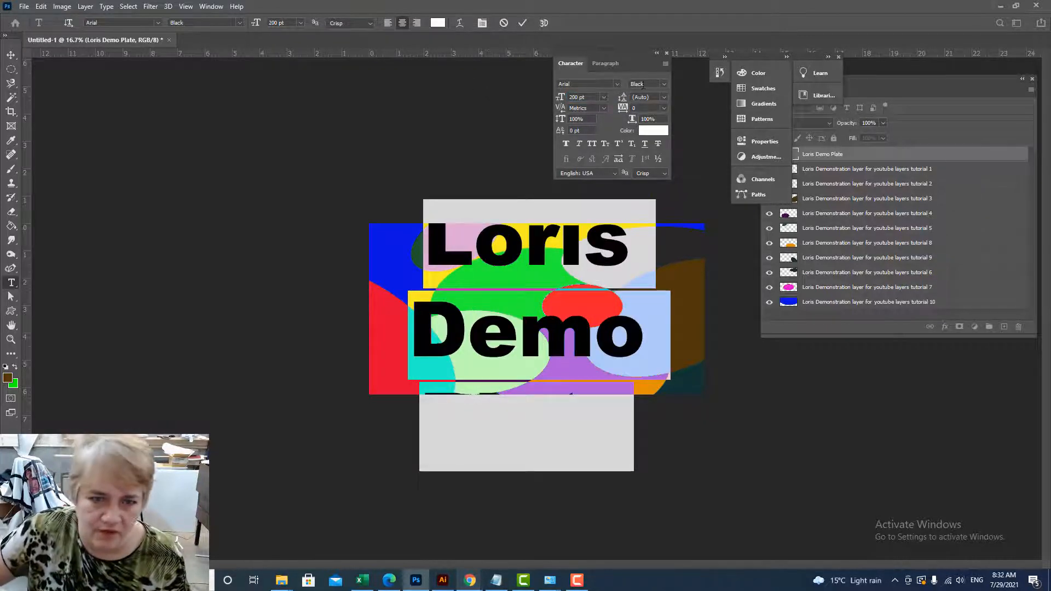
pyautogui.moveTo(589, 98); pyautogui.dragTo(508, 82)
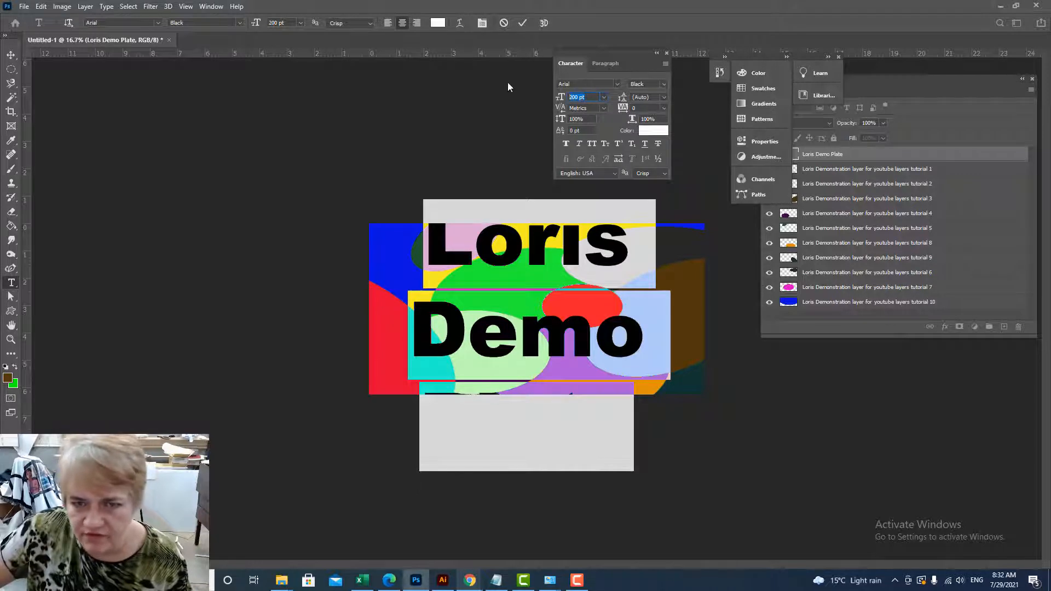
pyautogui.write('150')
pyautogui.press('Return')
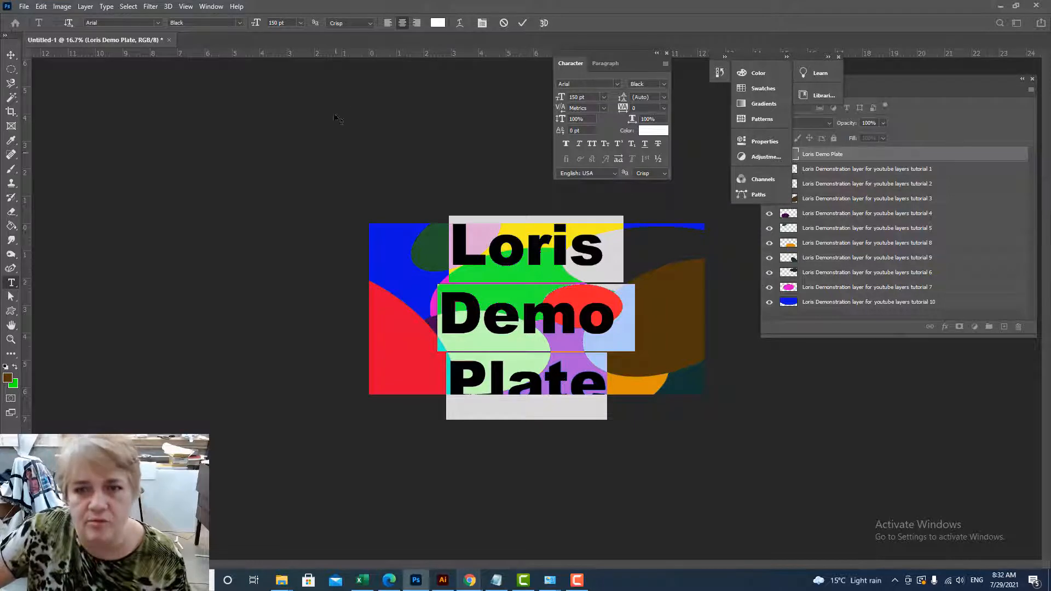
# Step: Replace the automatic leading of the selected text with 150 pt to tighten its line spacing
pyautogui.click(665, 97)
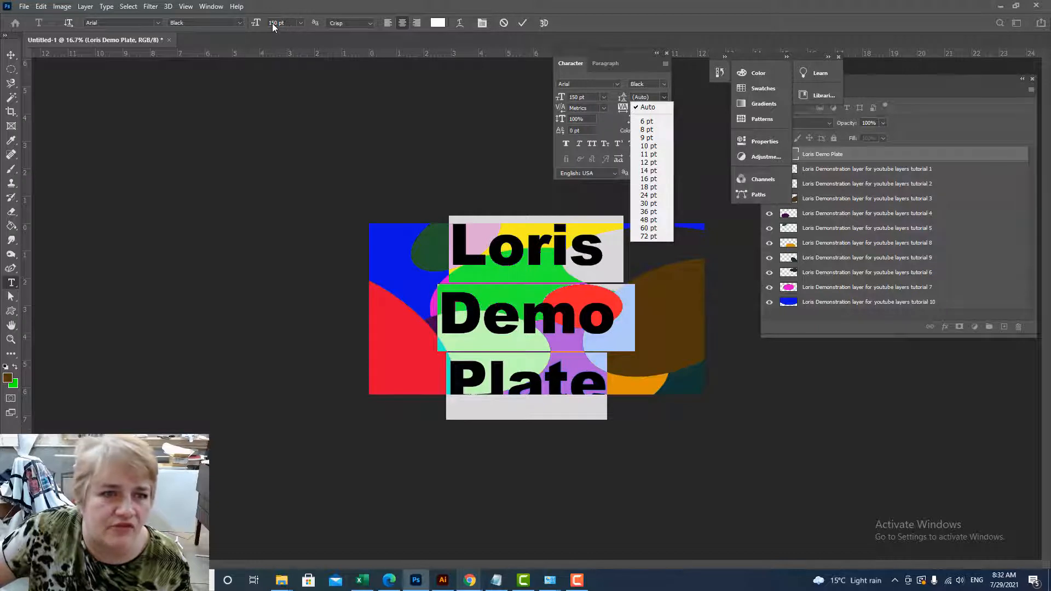
pyautogui.click(648, 106)
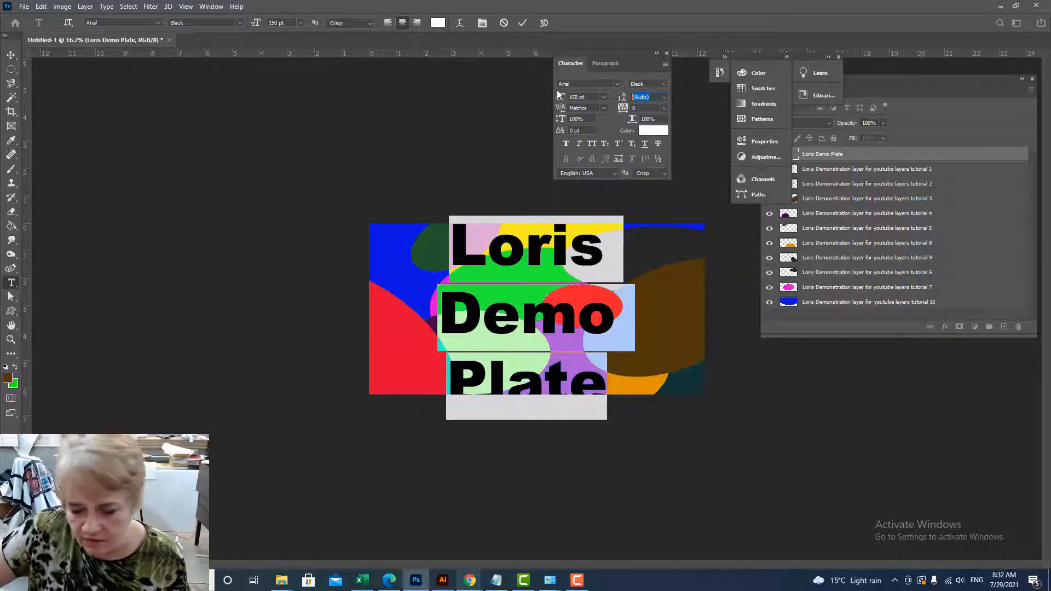
pyautogui.write('150')
pyautogui.press('Return')
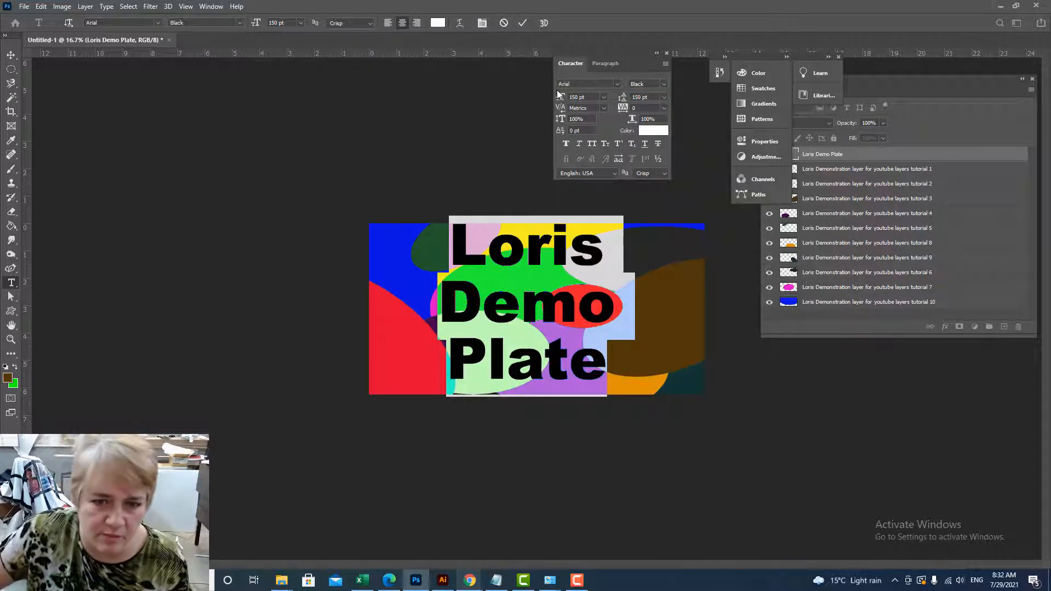
# Step: Set the leading of the selected text to 120 pt and move the text block to the middle of the canvas
pyautogui.click(652, 96)
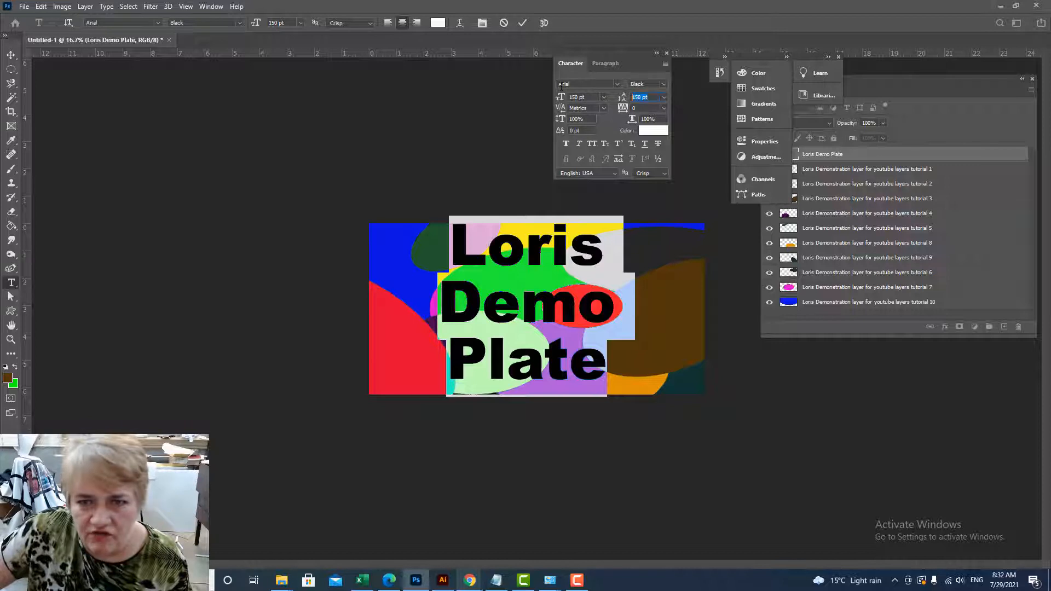
pyautogui.write('120')
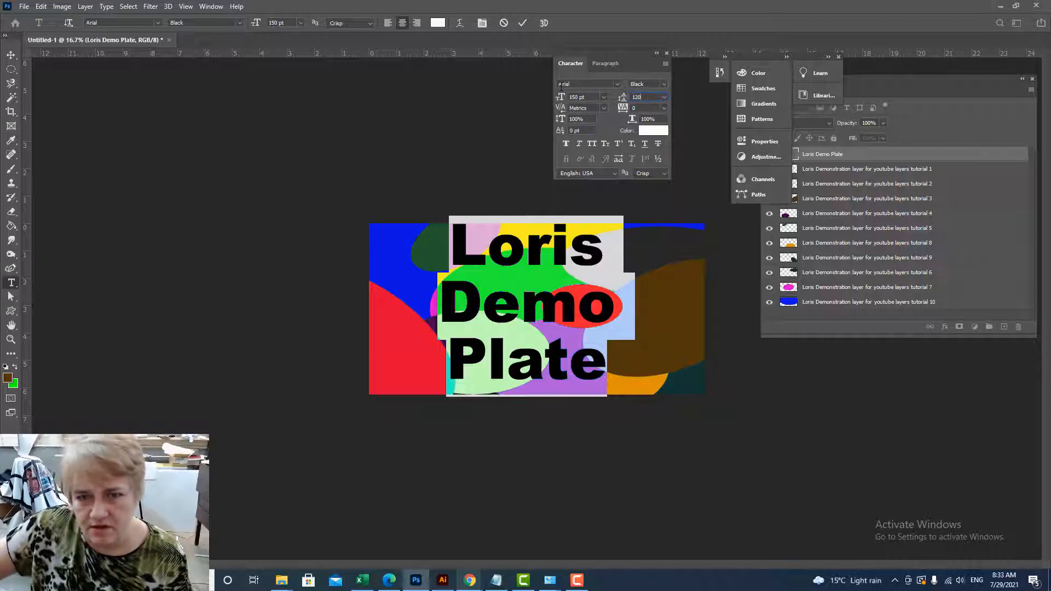
pyautogui.press('Return')
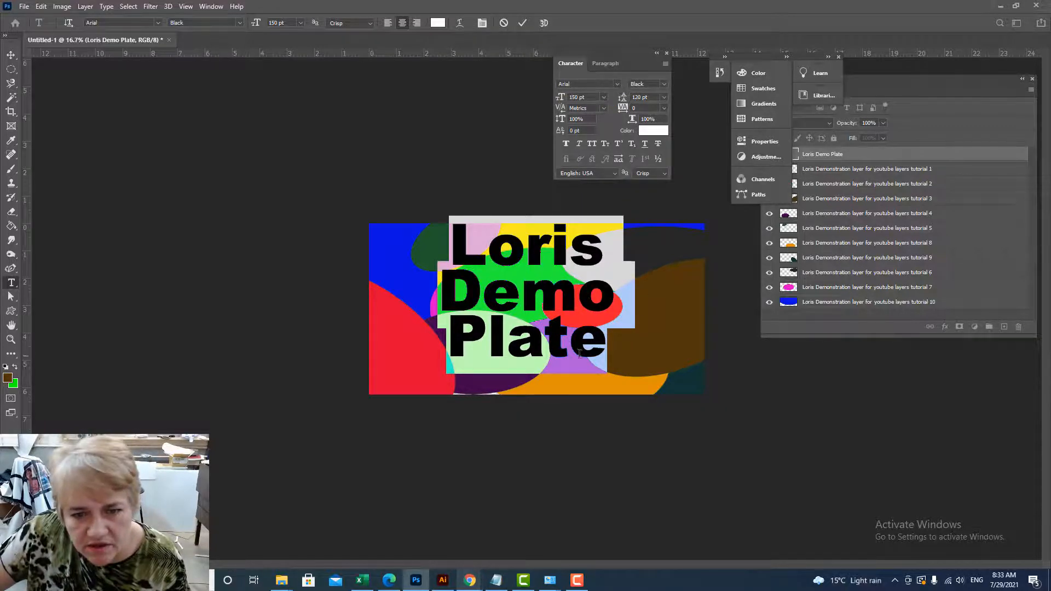
pyautogui.click(11, 54)
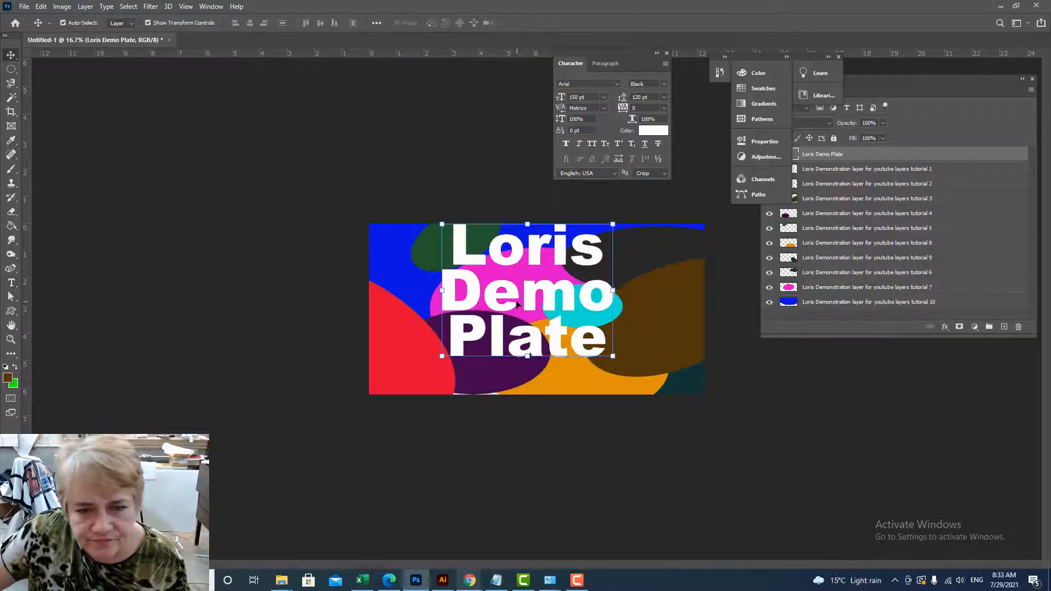
pyautogui.moveTo(514, 296)
pyautogui.mouseDown()
pyautogui.moveTo(518, 315)
pyautogui.moveTo(529, 307)
pyautogui.mouseUp()
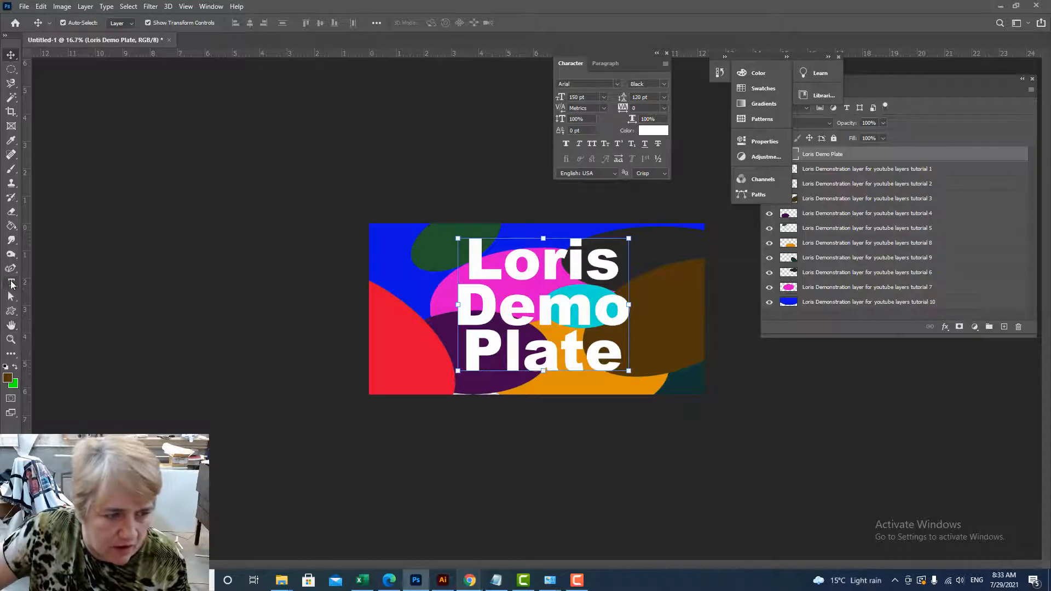
# Step: Set all three text lines in All Caps and insert an apostrophe before the S in the first line
pyautogui.click(10, 284)
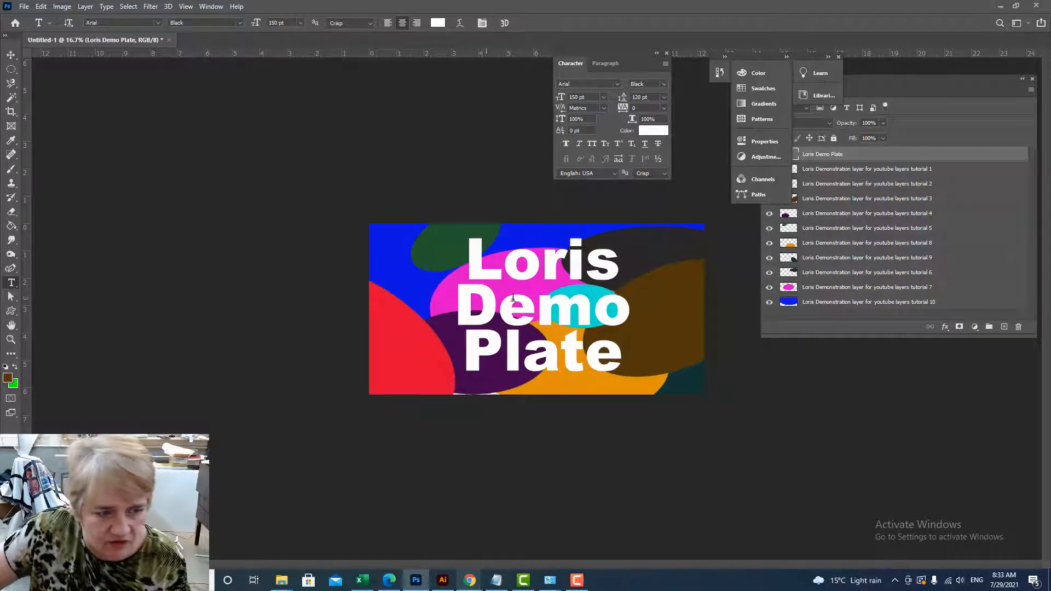
pyautogui.click(536, 308)
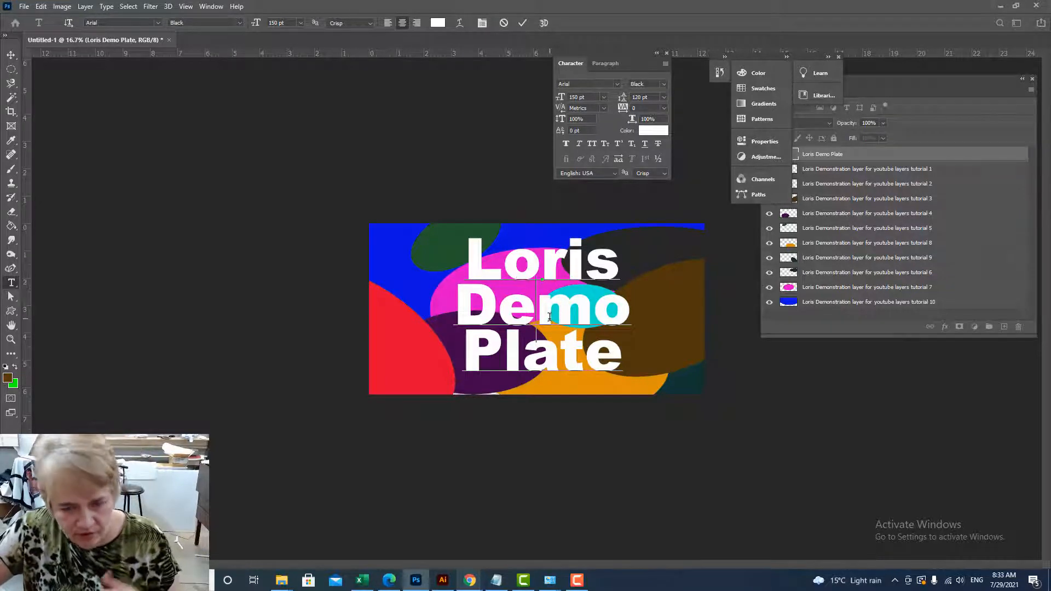
pyautogui.hotkey('ctrl', 'a')
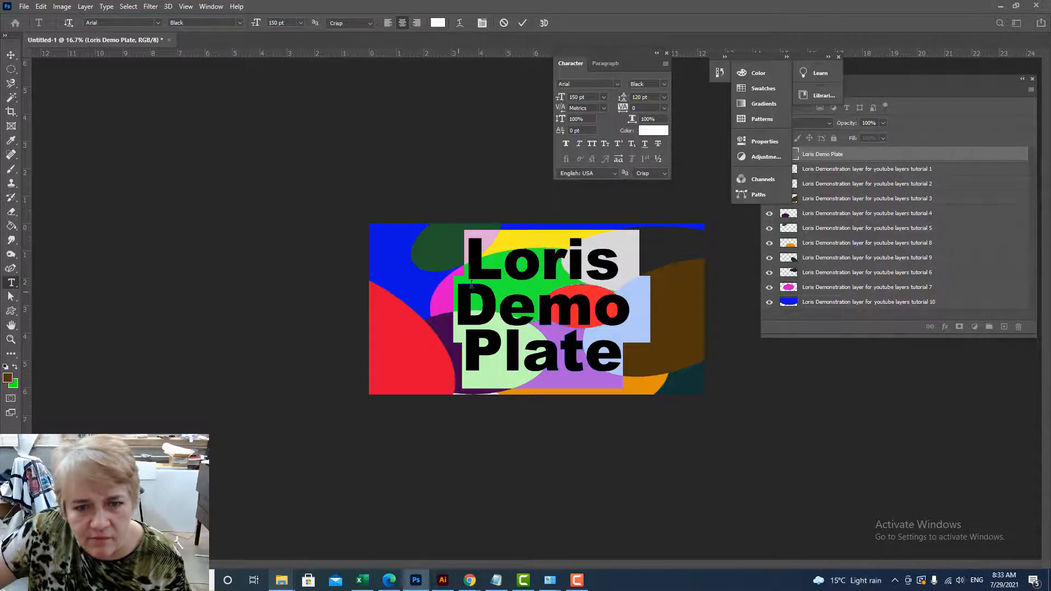
pyautogui.click(592, 143)
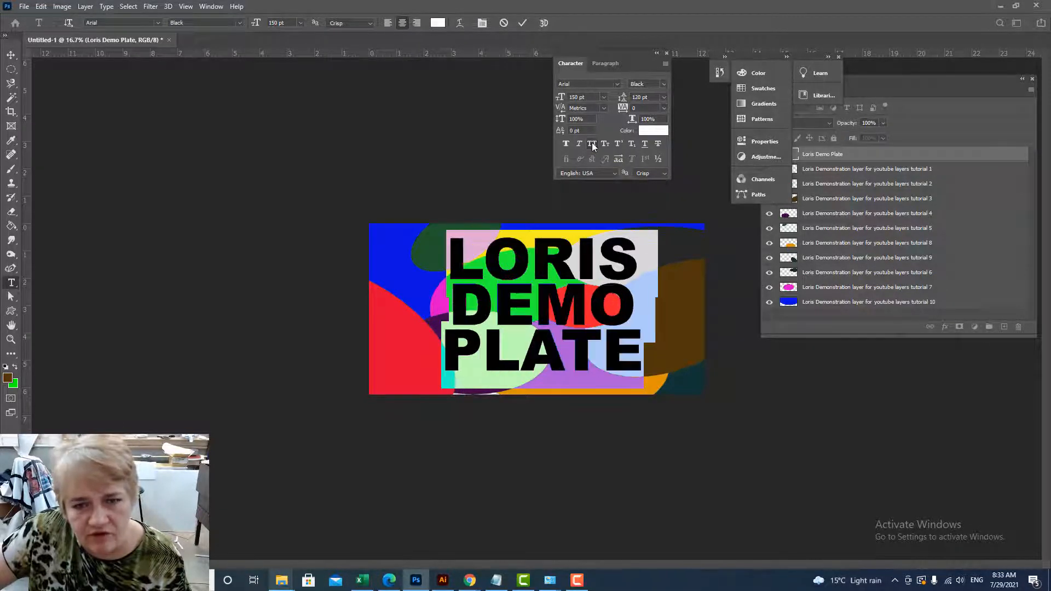
pyautogui.click(596, 281)
pyautogui.write("'")
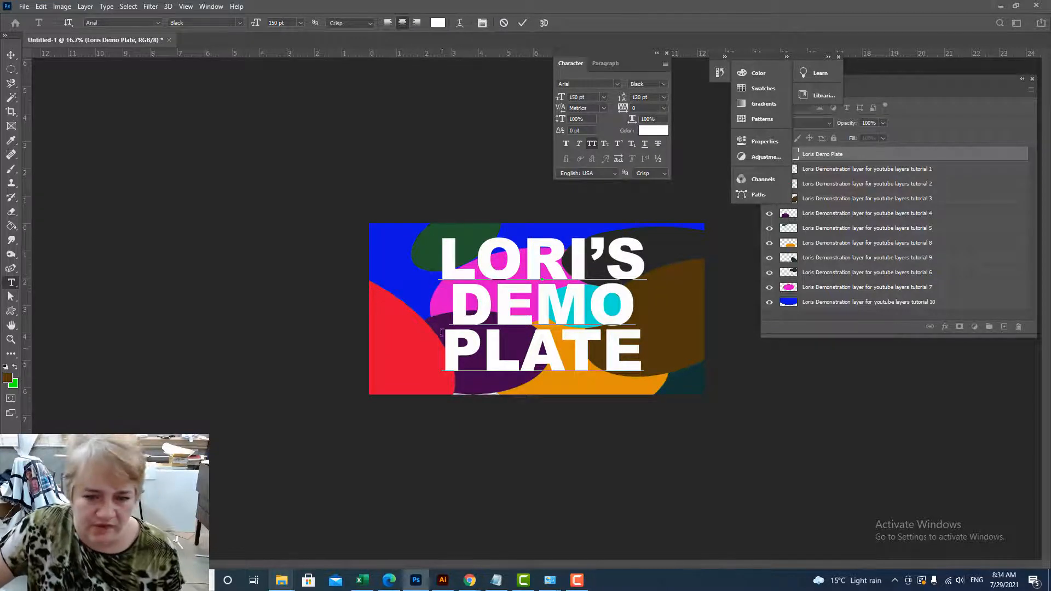
# Step: Select all the text and try wider letter spacing with tracking values of 10, 75 and 200
pyautogui.click(443, 267)
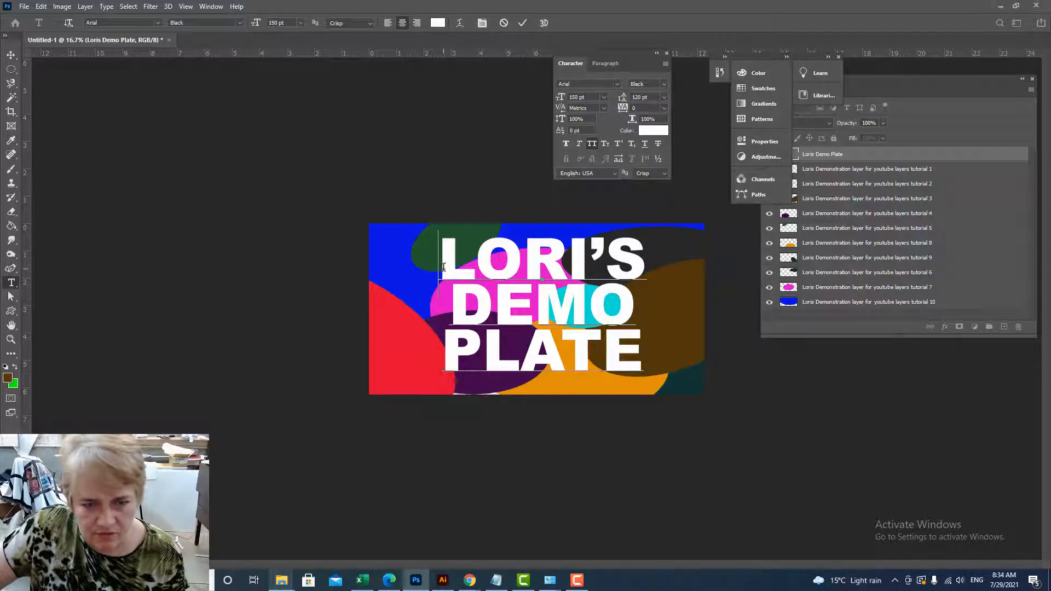
pyautogui.hotkey('ctrl', 'a')
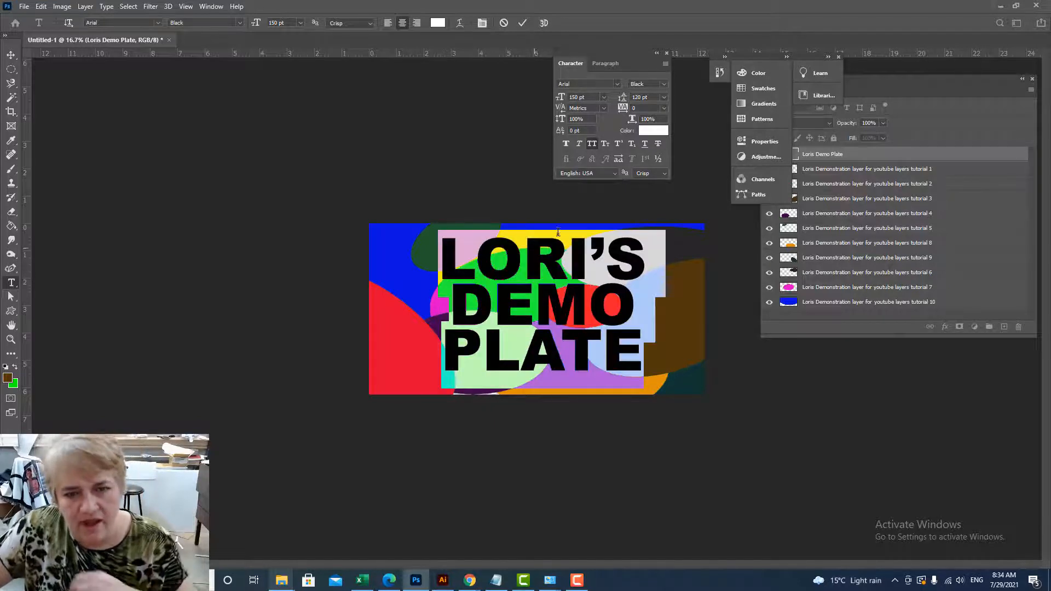
pyautogui.click(664, 108)
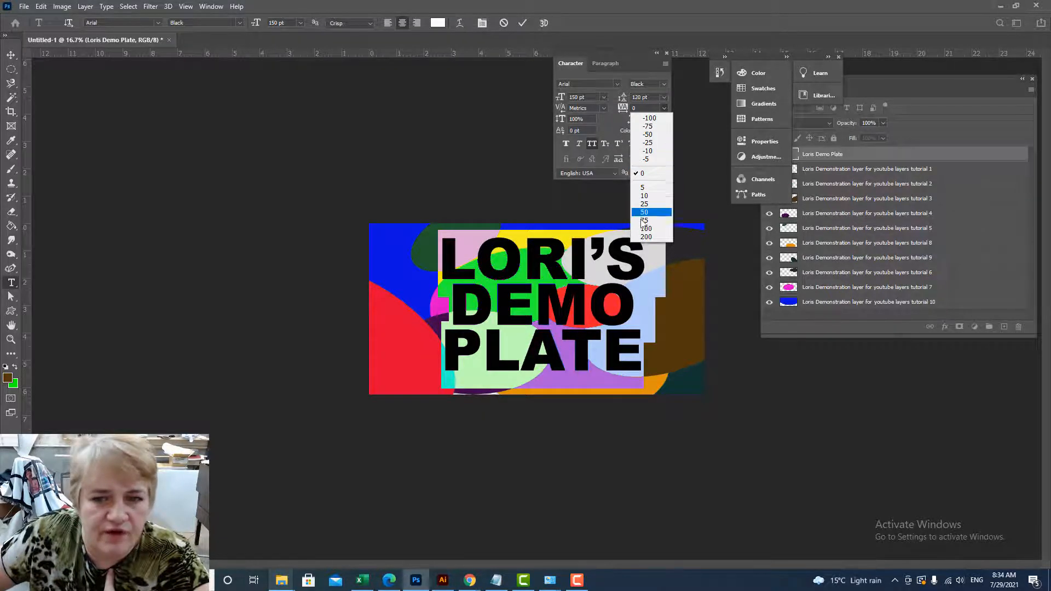
pyautogui.click(651, 196)
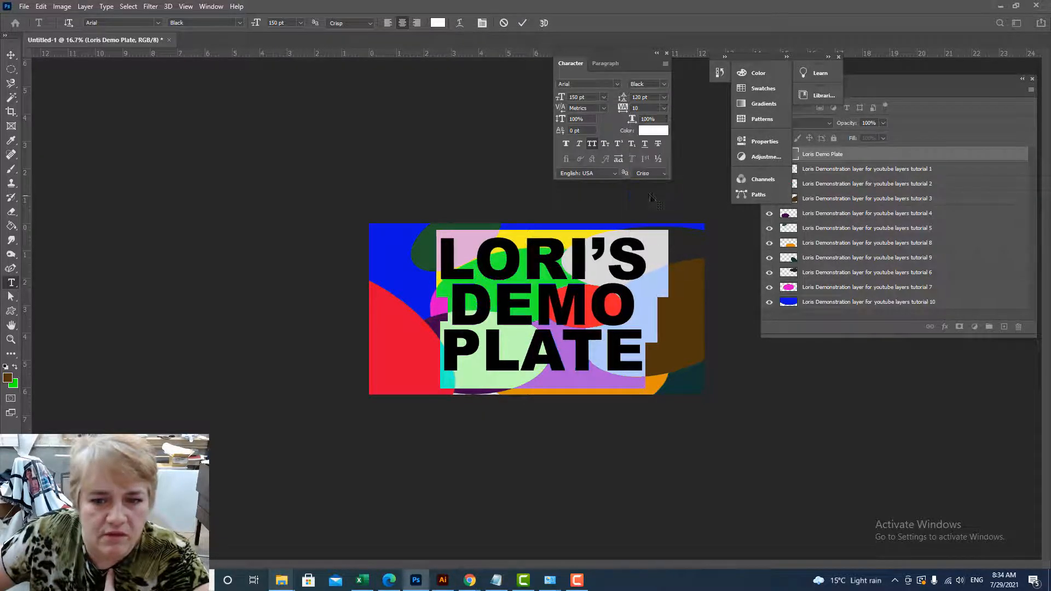
pyautogui.click(665, 107)
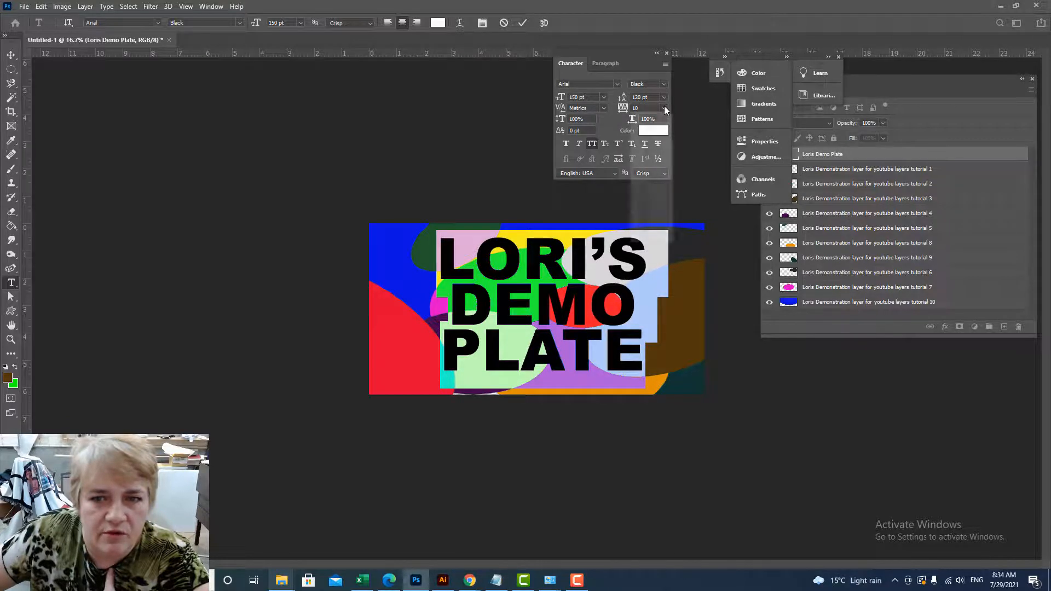
pyautogui.click(645, 218)
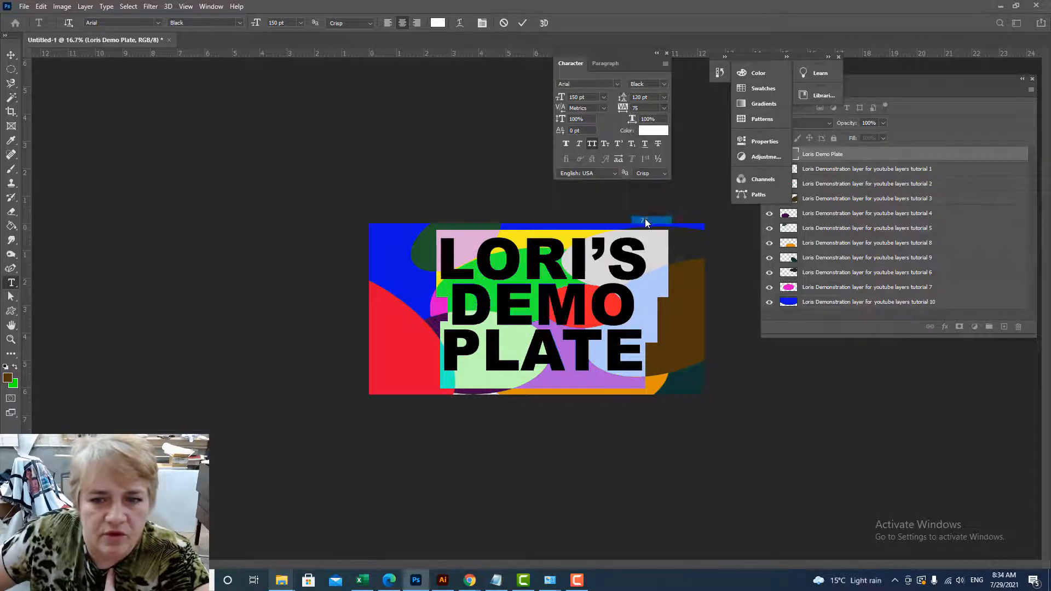
pyautogui.click(664, 107)
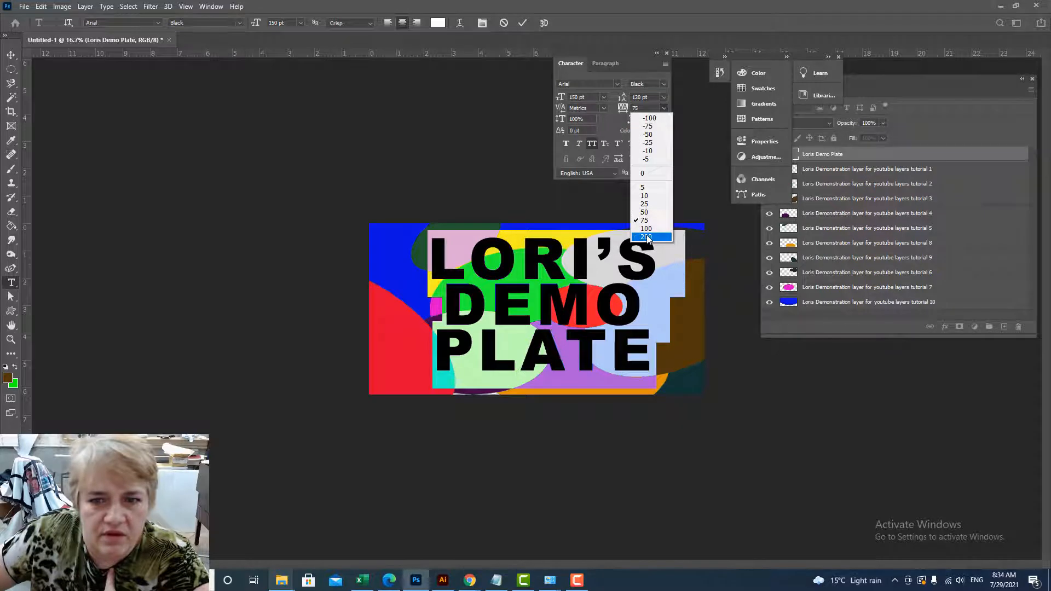
pyautogui.click(647, 238)
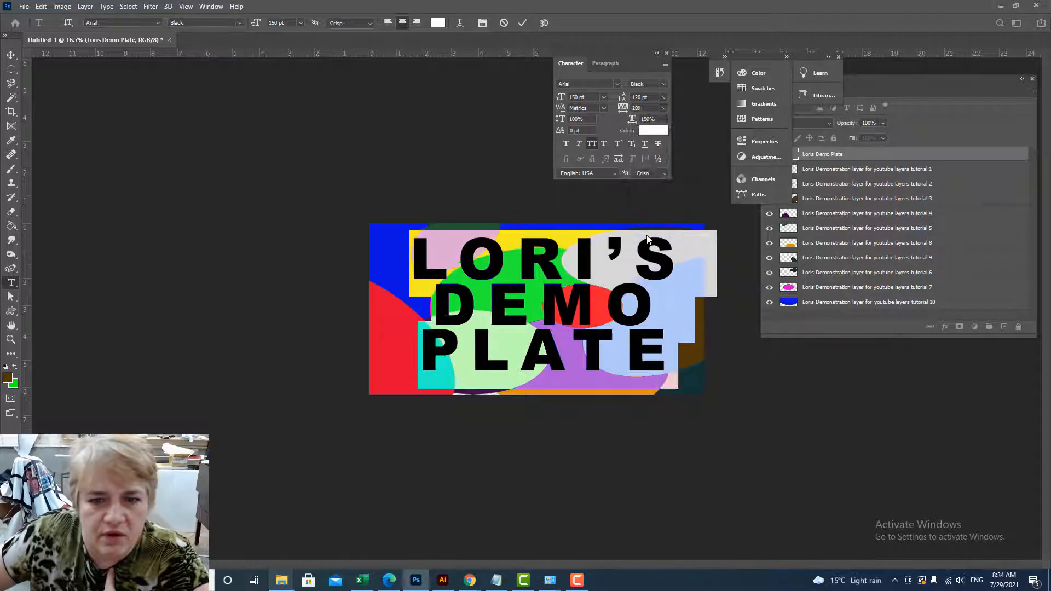
# Step: Try tighter letter spacing on the selected text with tracking values of -100 and -200
pyautogui.click(663, 108)
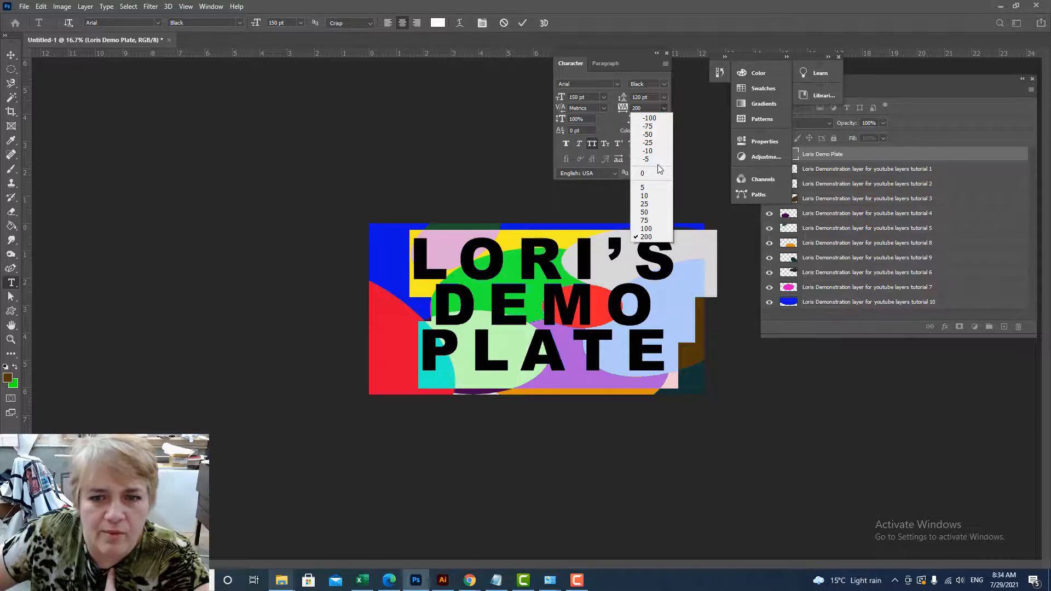
pyautogui.click(657, 119)
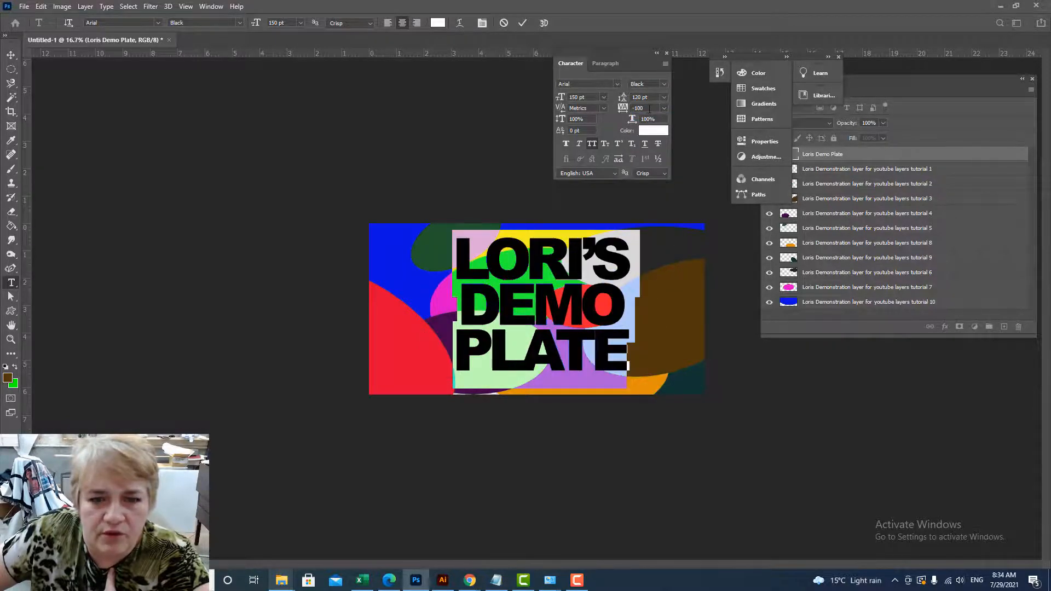
pyautogui.click(650, 108)
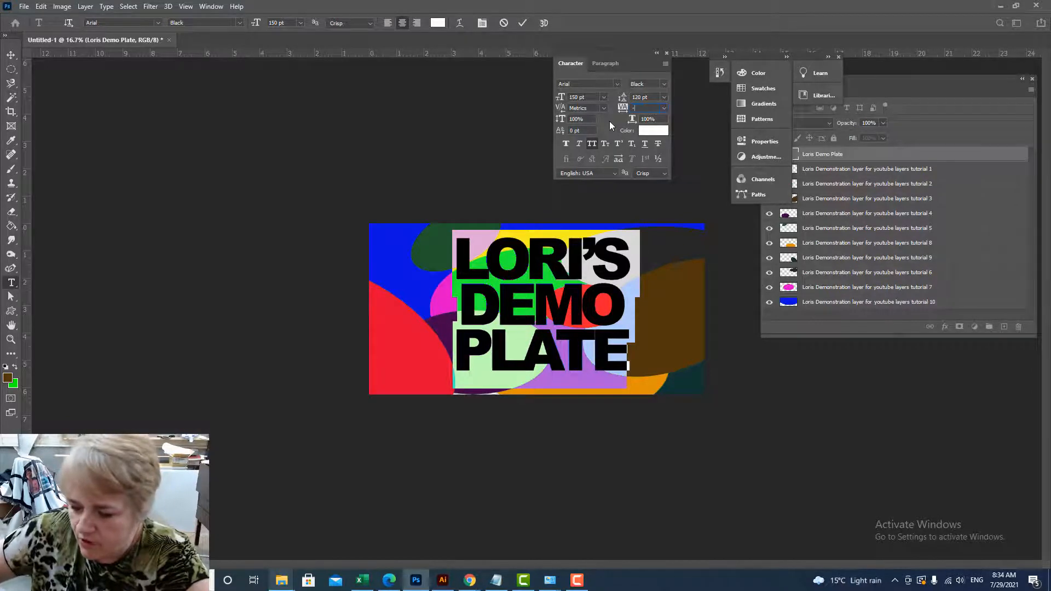
pyautogui.press('Return')
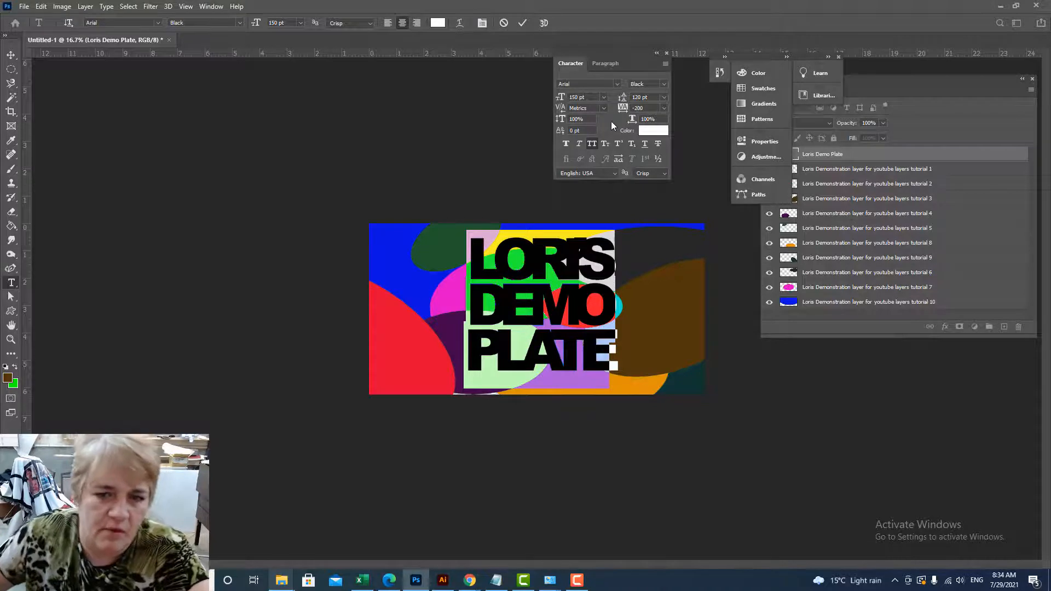
# Step: Reselect all three lines of text and reset their tracking to 0
pyautogui.click(584, 260)
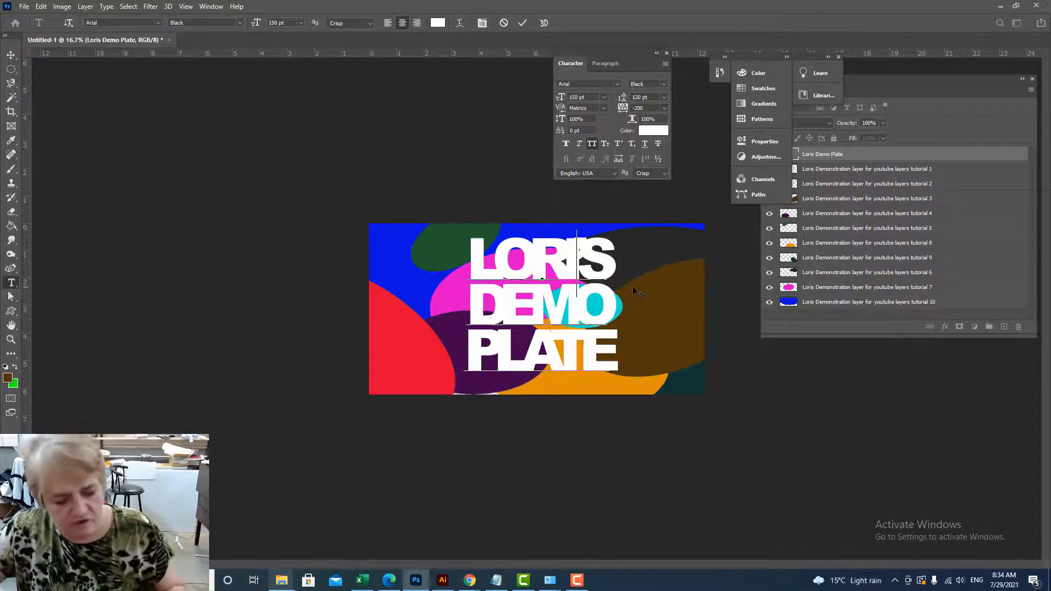
pyautogui.press('ctrl')
pyautogui.hotkey('ctrl', 'a')
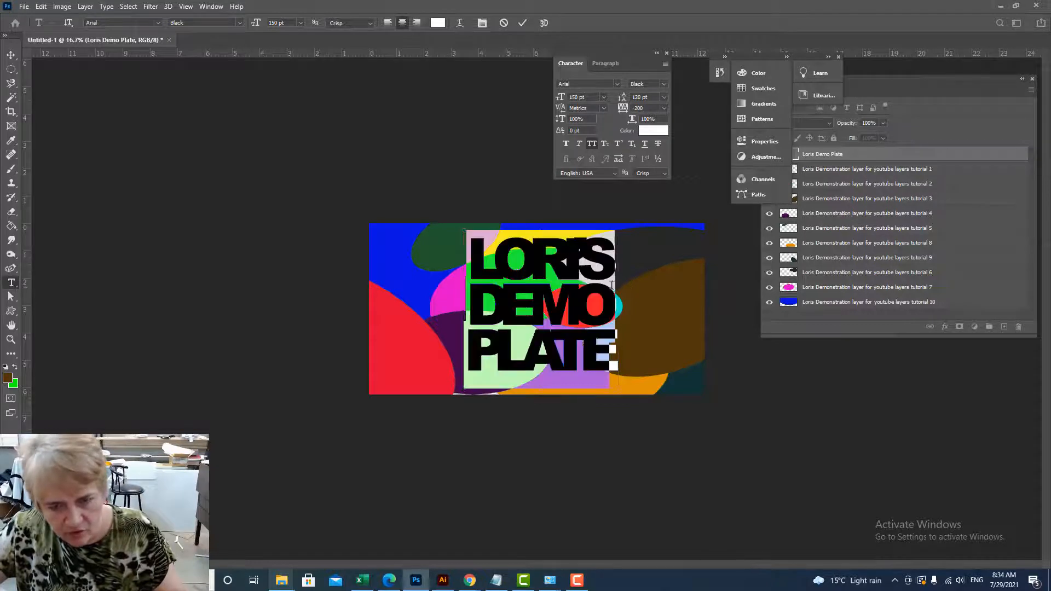
pyautogui.click(663, 107)
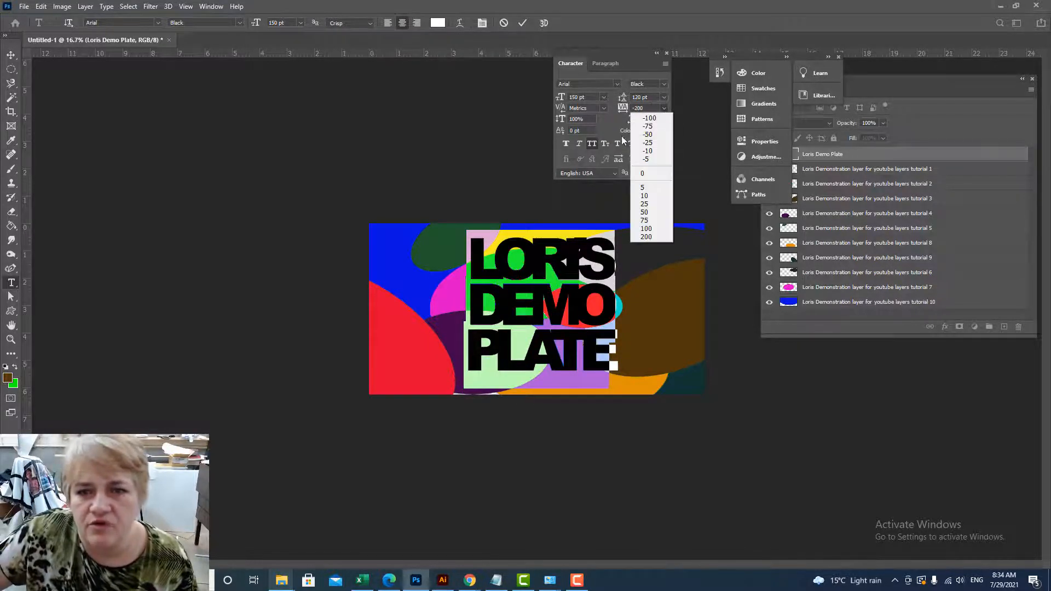
pyautogui.click(643, 174)
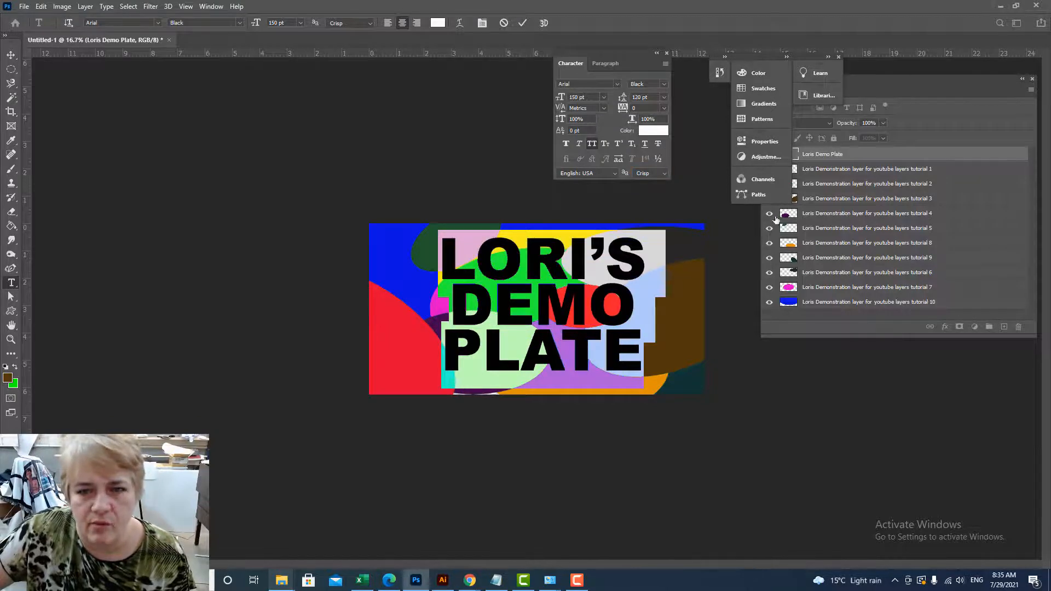
# Step: Try scaling the text layer down with Free Transform to about 4.10 by 3.10 in, and cancel the transformation
pyautogui.click(11, 55)
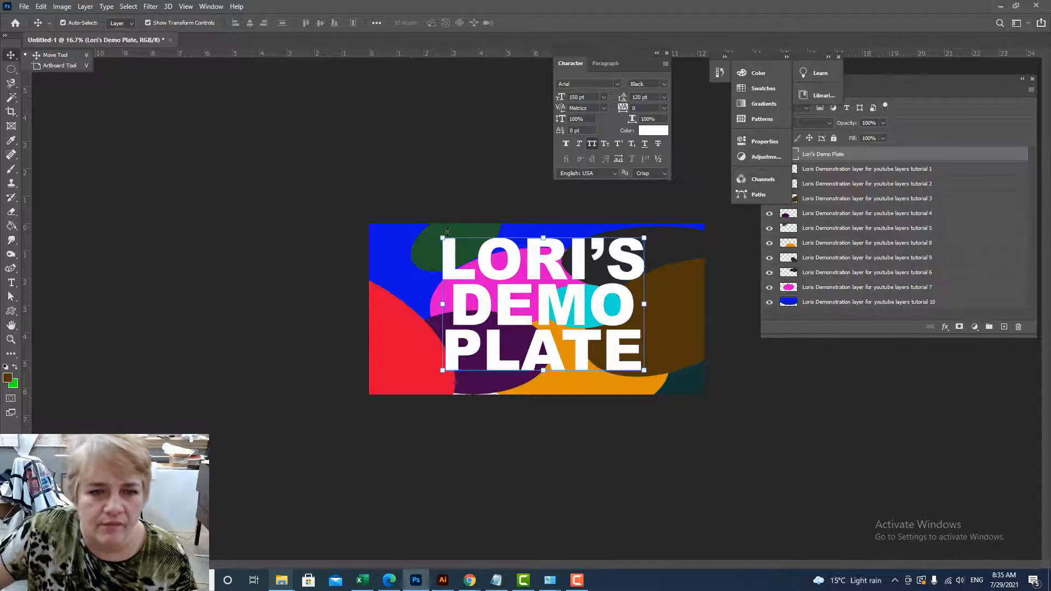
pyautogui.click(10, 55)
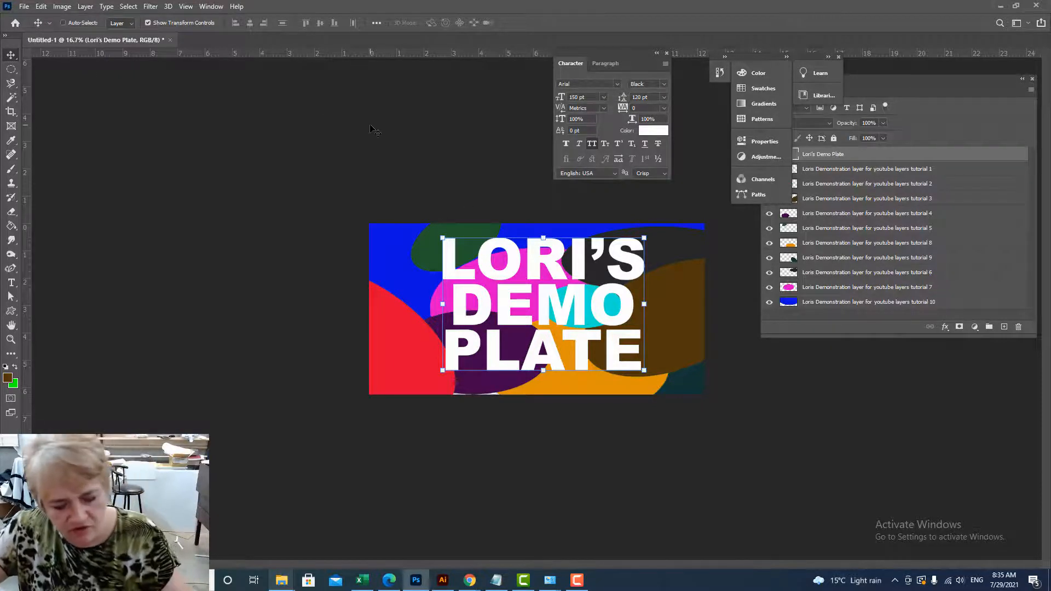
pyautogui.hotkey('ctrl', 't')
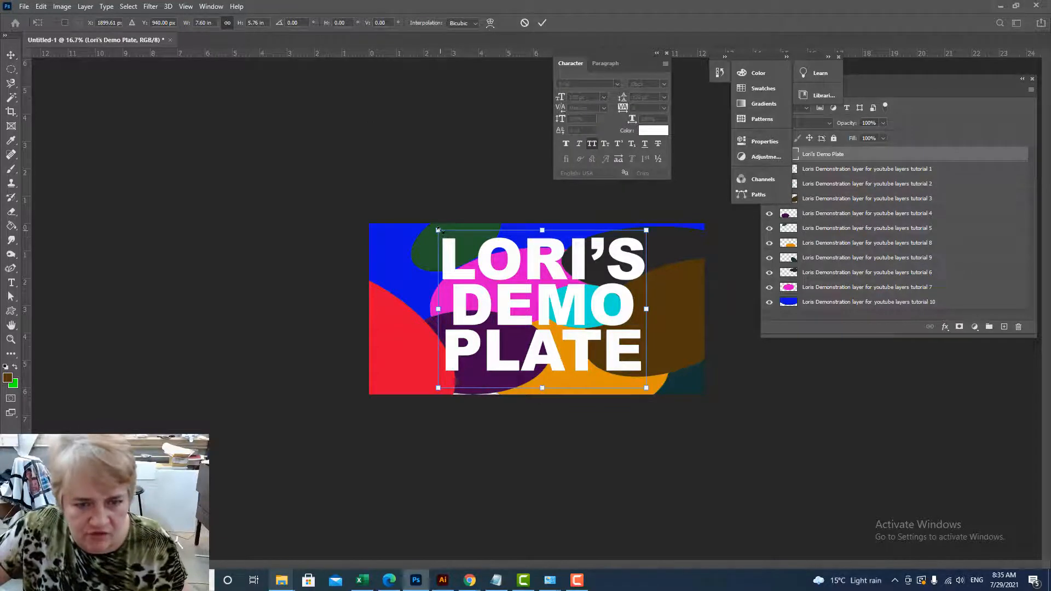
pyautogui.moveTo(442, 240); pyautogui.dragTo(534, 303)
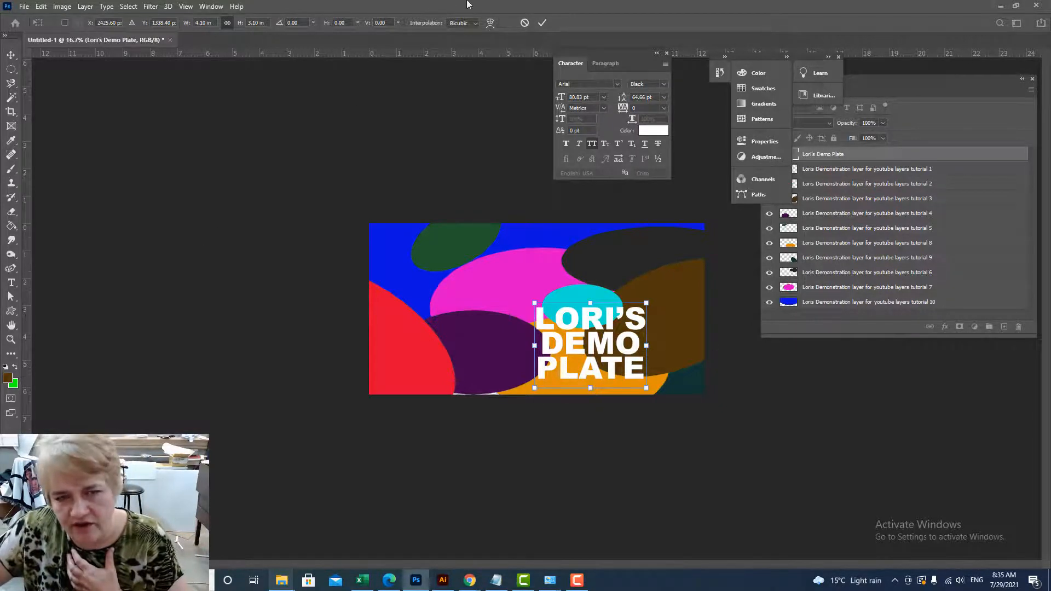
pyautogui.click(524, 24)
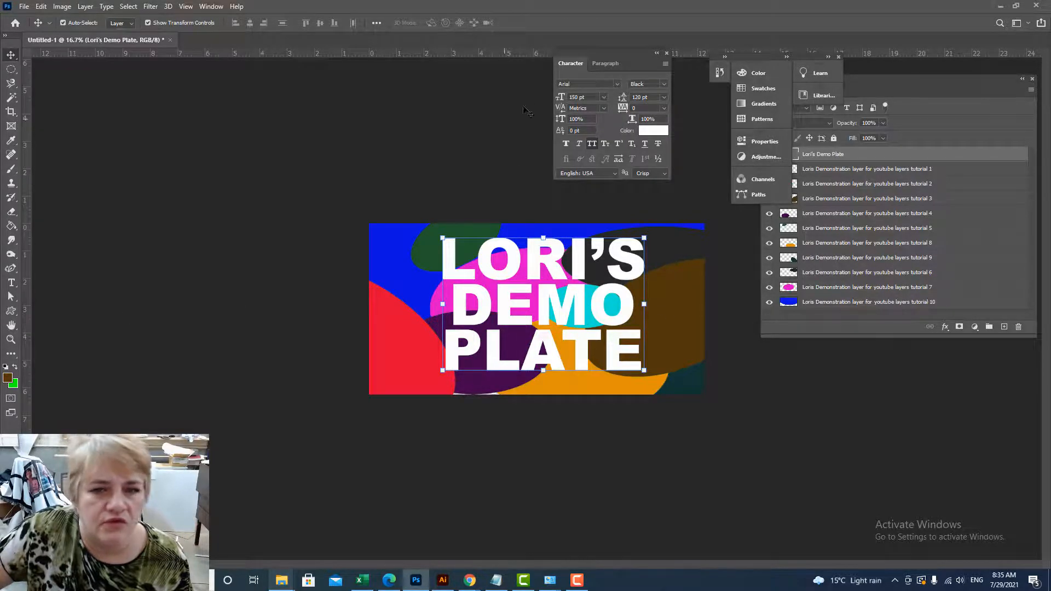
# Step: Select all three lines of the text layer and set their font size to 130 pt
pyautogui.click(11, 282)
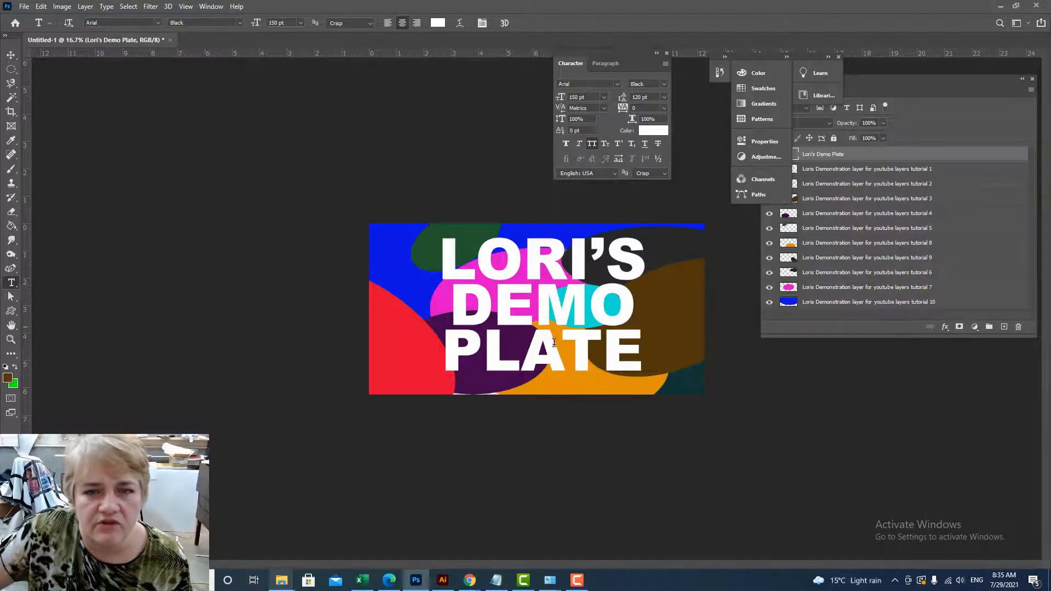
pyautogui.click(535, 301)
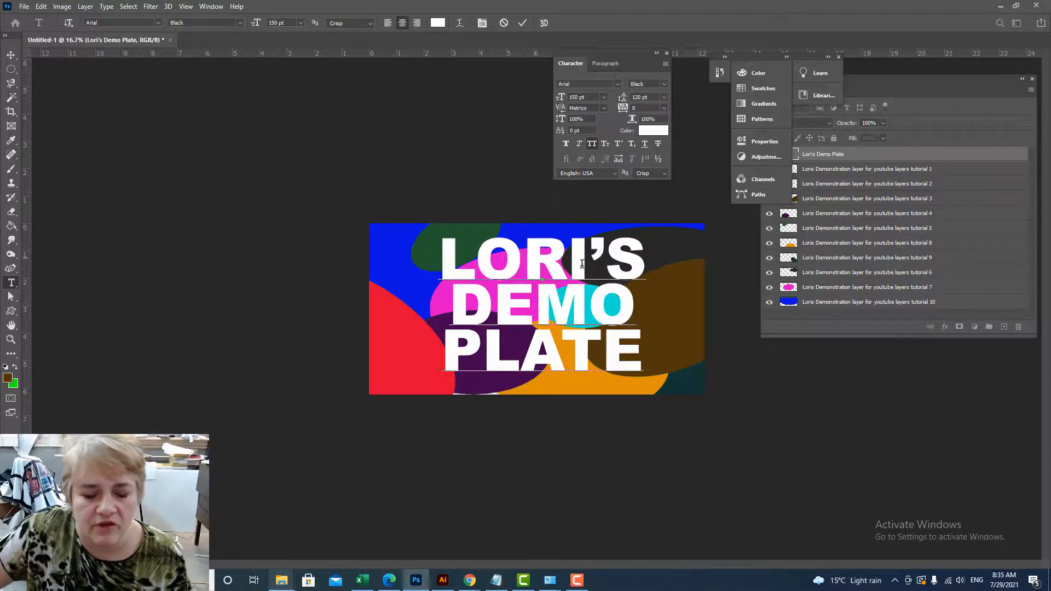
pyautogui.hotkey('ctrl', 'a')
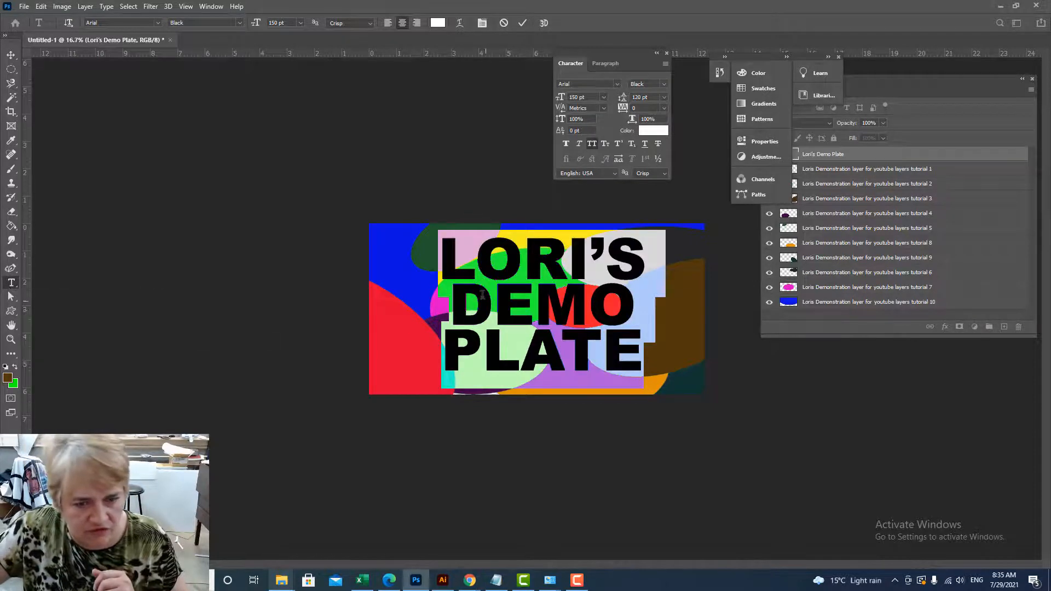
pyautogui.click(534, 304)
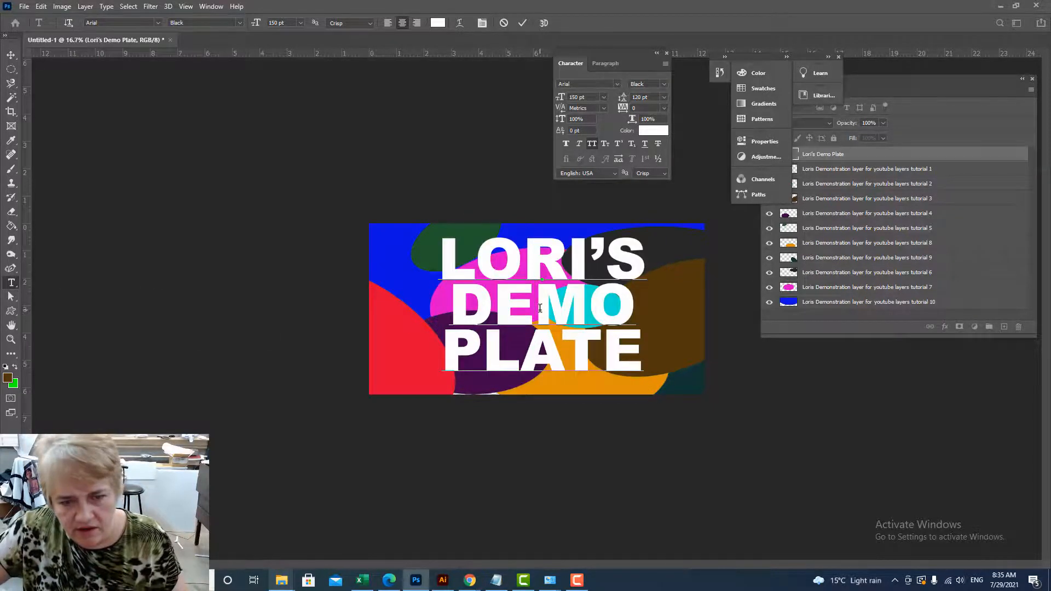
pyautogui.hotkey('ctrl', 'a')
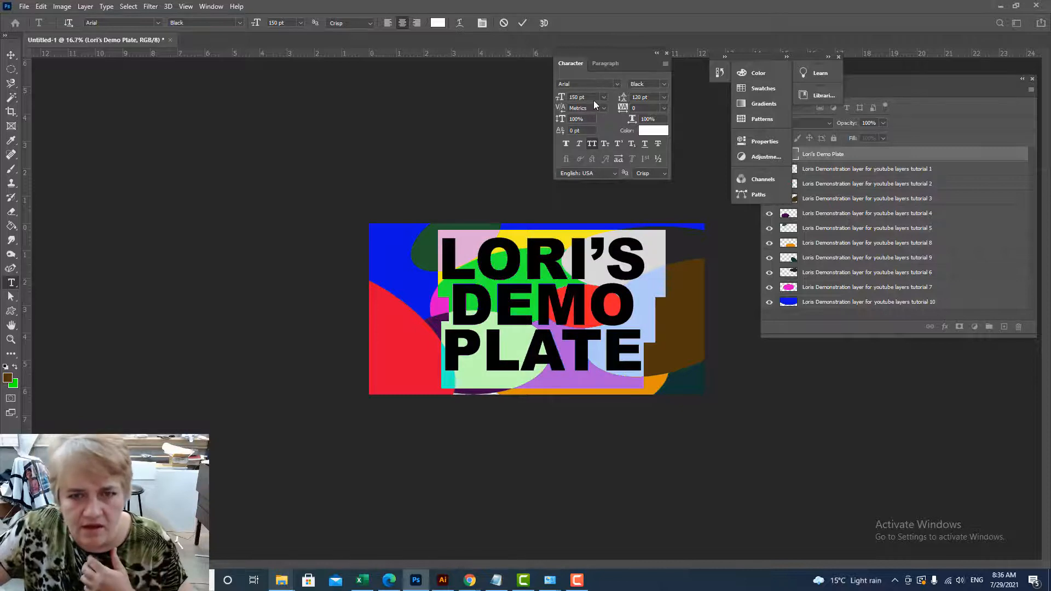
pyautogui.write('130')
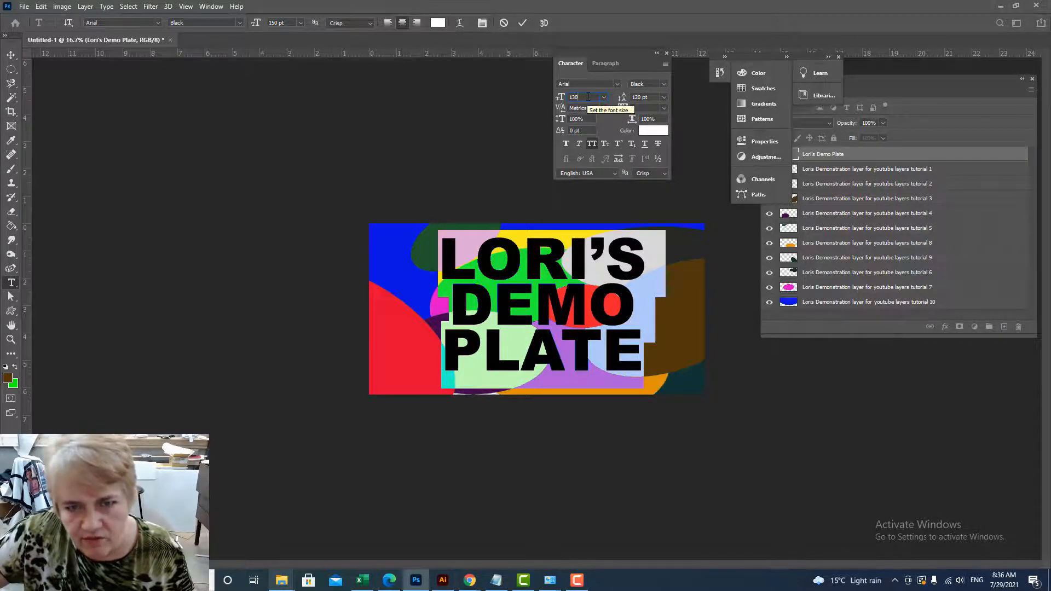
pyautogui.press('Tab')
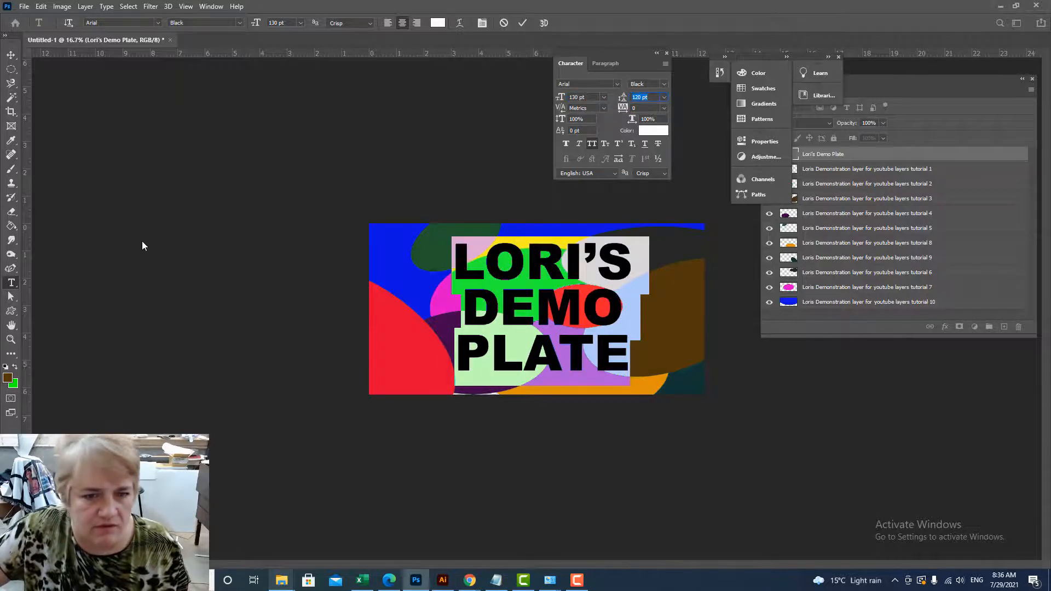
pyautogui.click(143, 241)
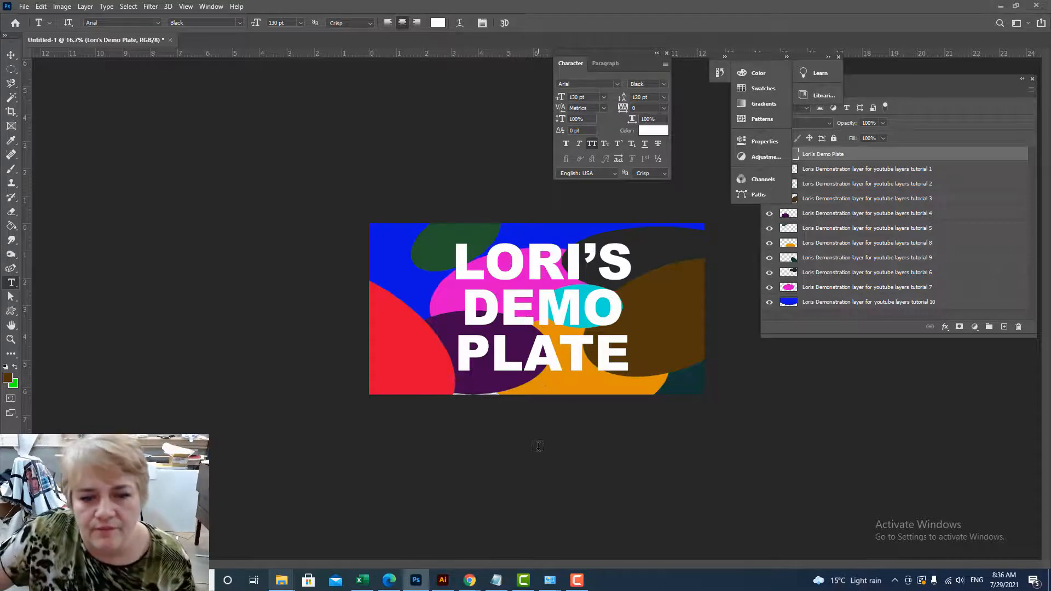
# Step: Demonstrate stacking order by moving the text layer below layer 10, above layer 7, and back to the top
pyautogui.click(952, 108)
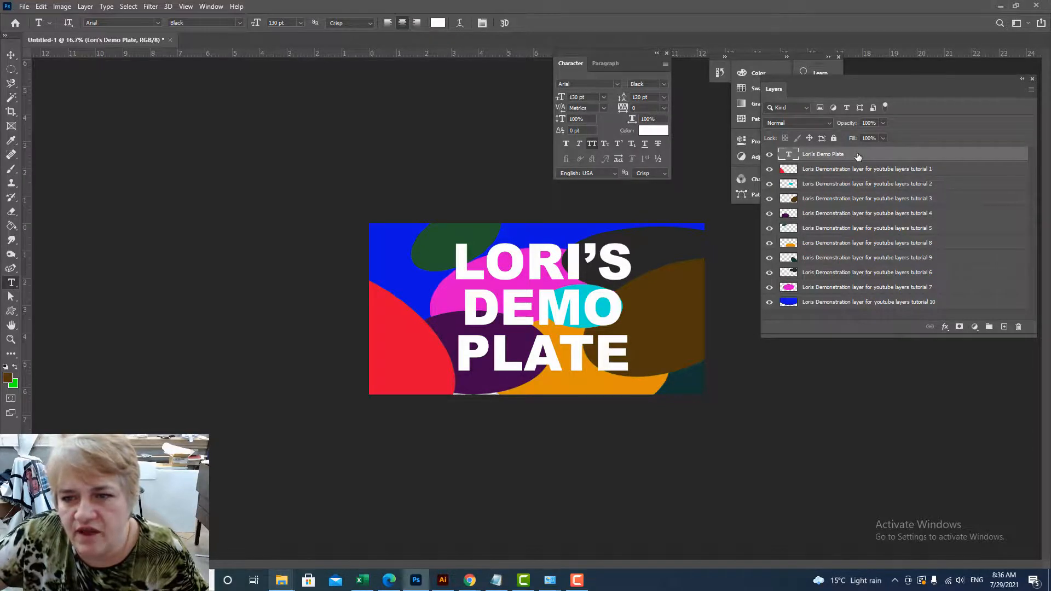
pyautogui.moveTo(858, 158); pyautogui.dragTo(849, 306)
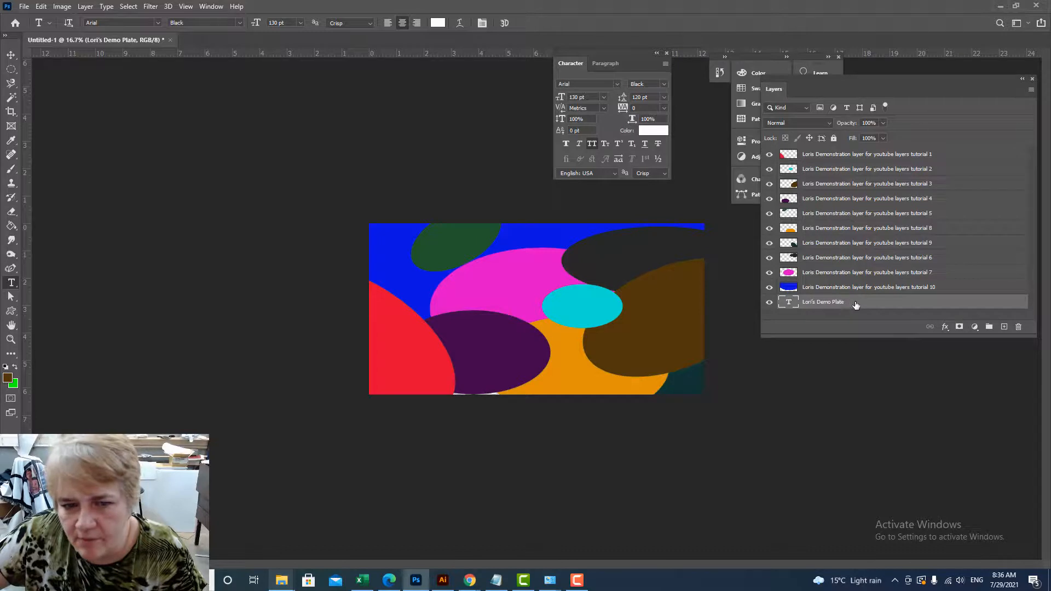
pyautogui.moveTo(855, 305); pyautogui.dragTo(858, 266)
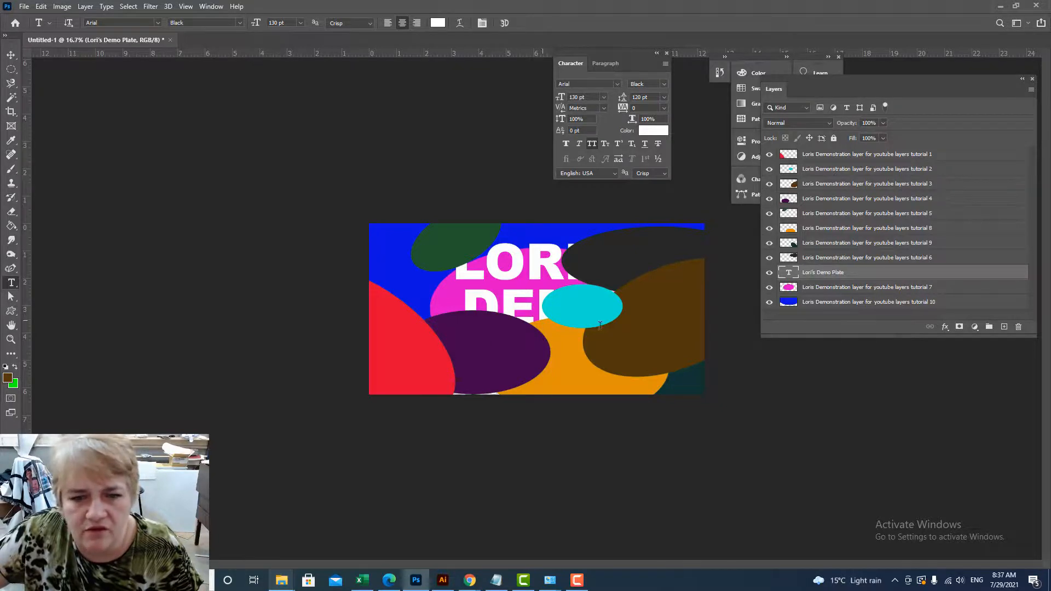
pyautogui.moveTo(865, 277); pyautogui.dragTo(871, 151)
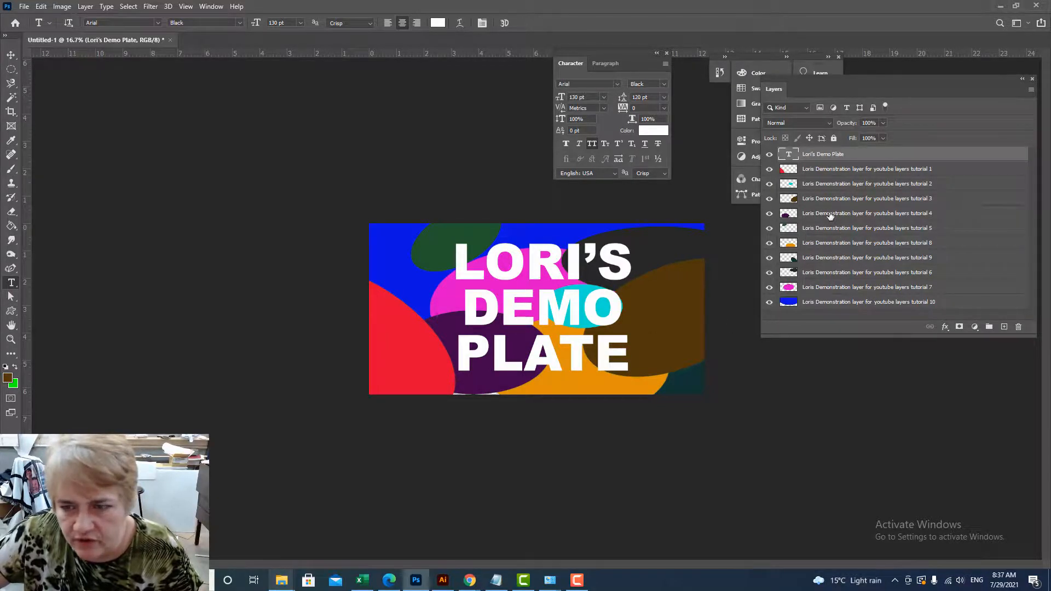
# Step: Move the purple ellipse layer, tutorial 4, directly beneath the text layer
pyautogui.moveTo(826, 197); pyautogui.dragTo(837, 161)
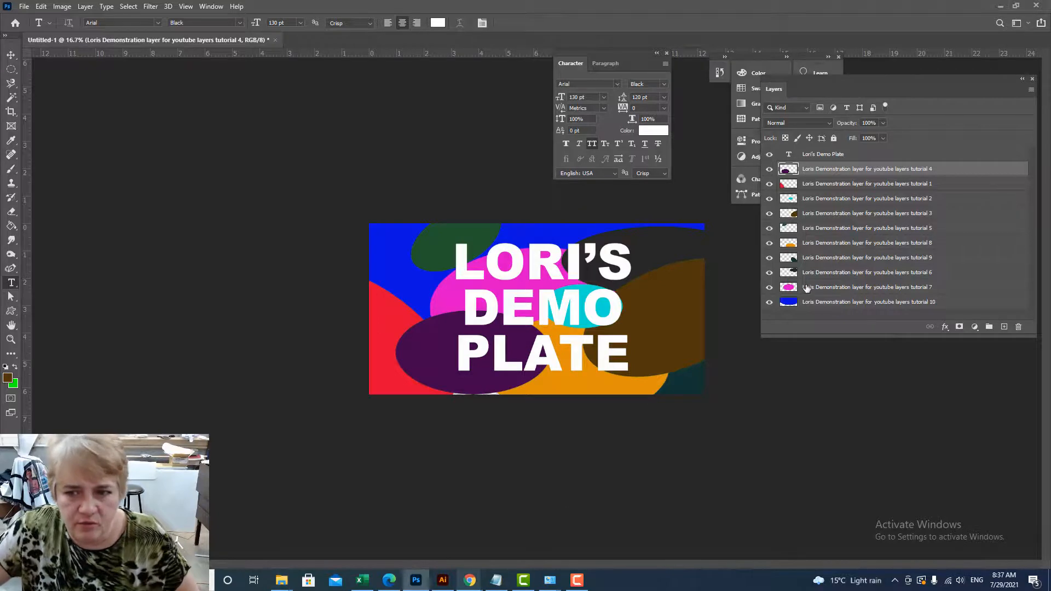
# Step: Open the text layer's Layer Style settings and apply the diamond-textured preset from the DEc 17 layers style group
pyautogui.click(854, 159)
pyautogui.doubleClick(854, 158)
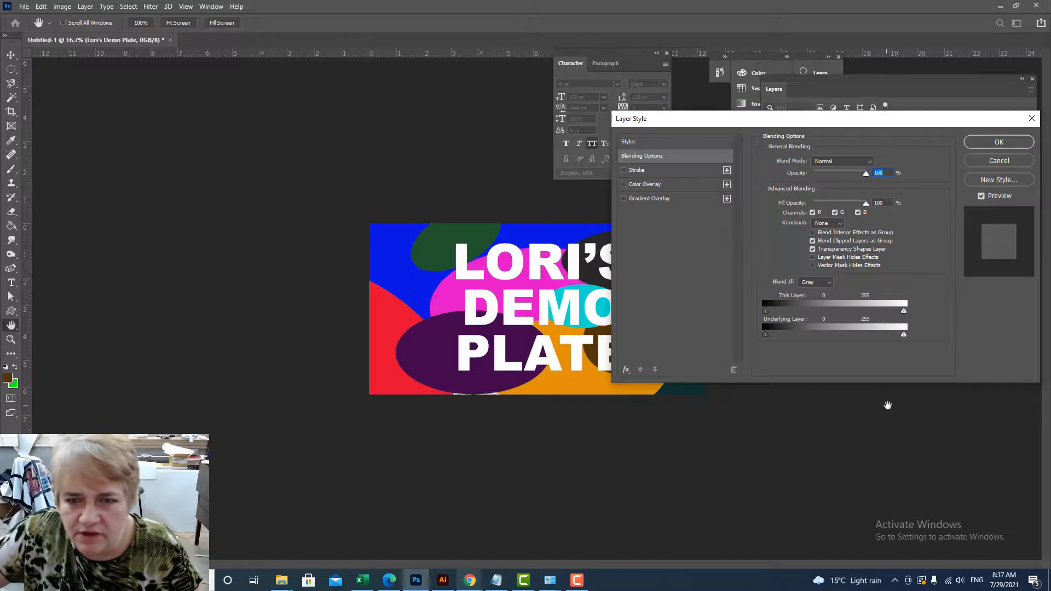
pyautogui.click(631, 145)
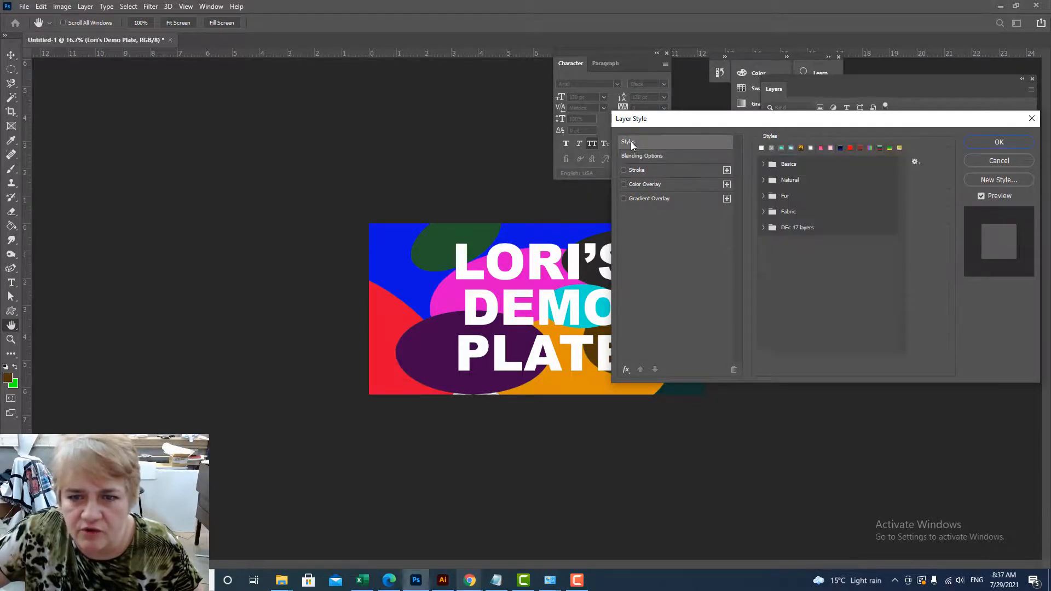
pyautogui.click(763, 228)
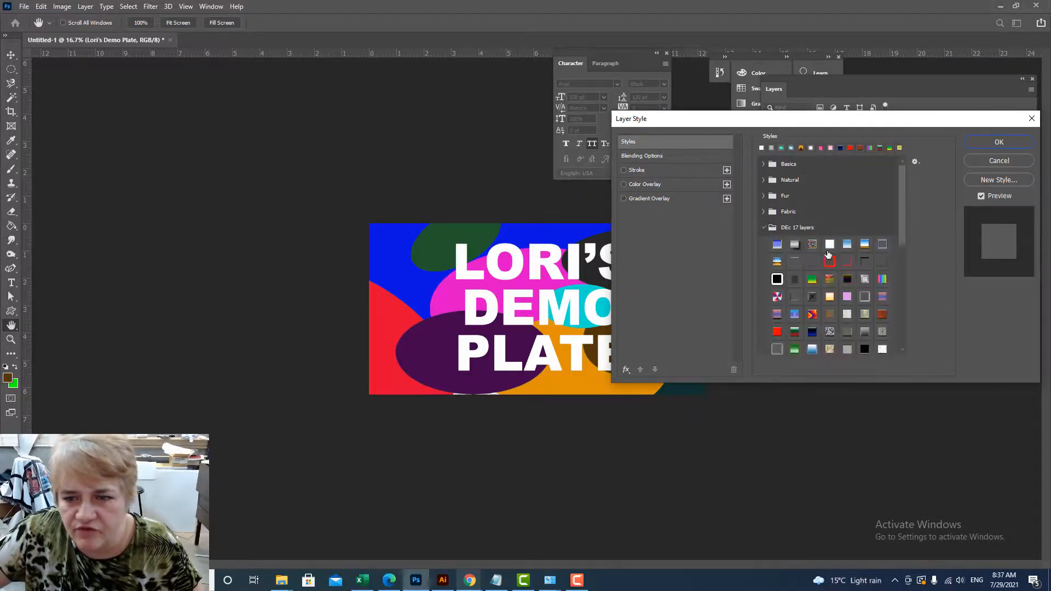
pyautogui.scroll(-5, 822, 325)
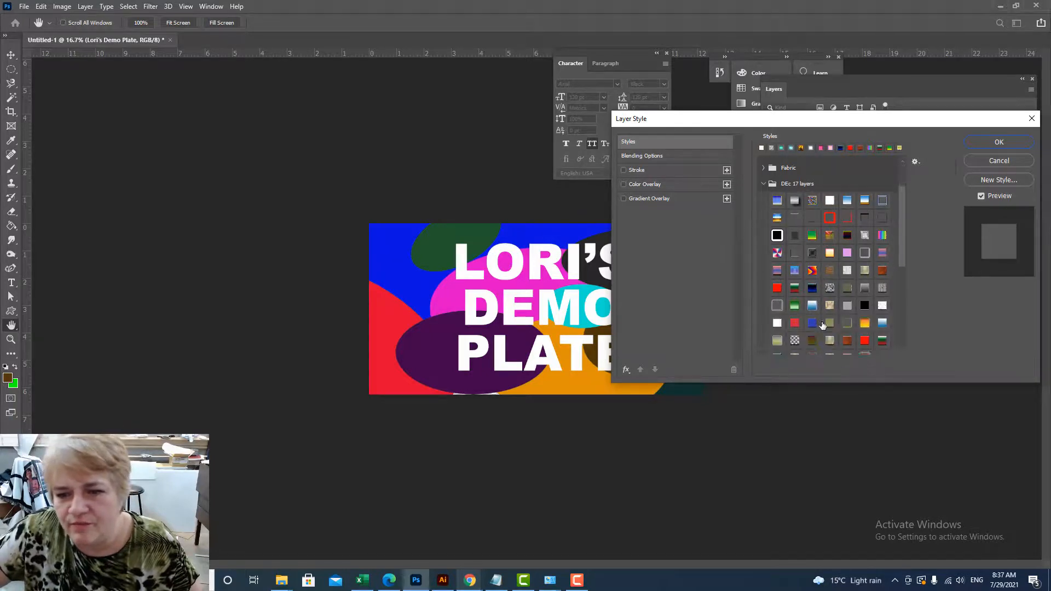
pyautogui.scroll(-1, 823, 327)
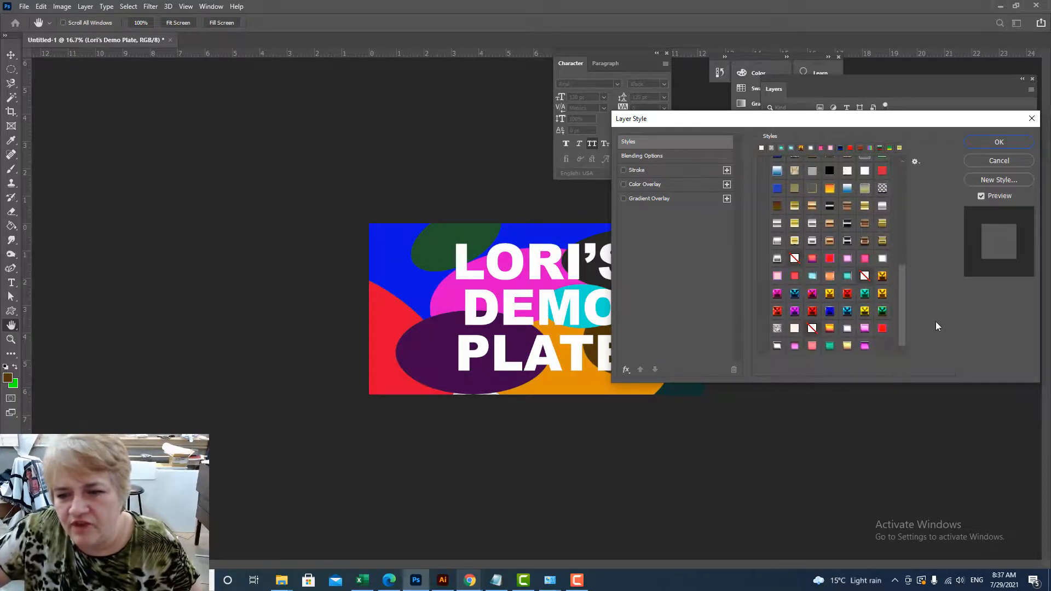
pyautogui.click(777, 330)
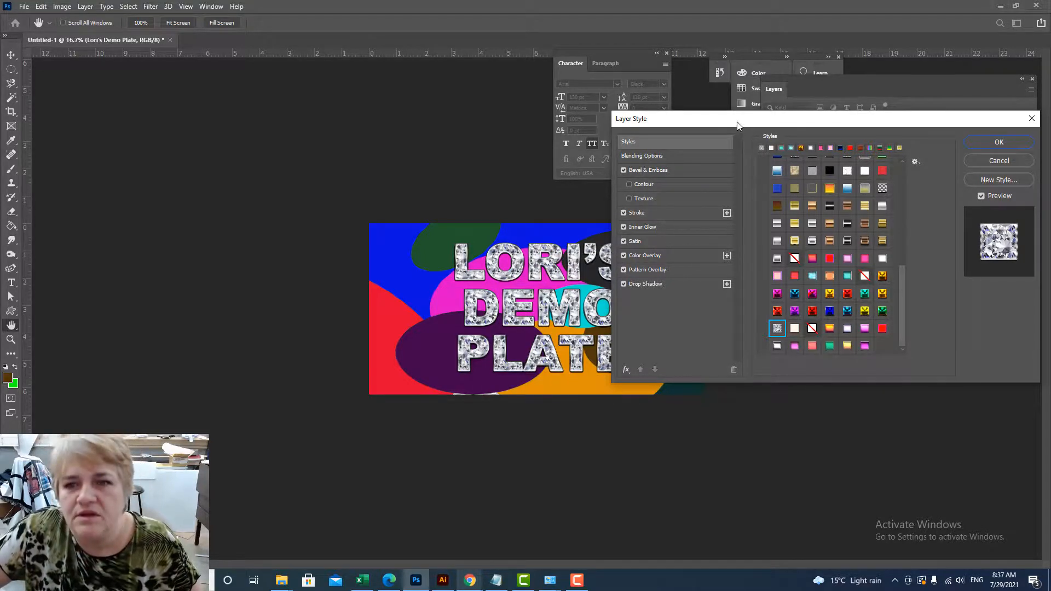
pyautogui.moveTo(741, 125); pyautogui.dragTo(872, 149)
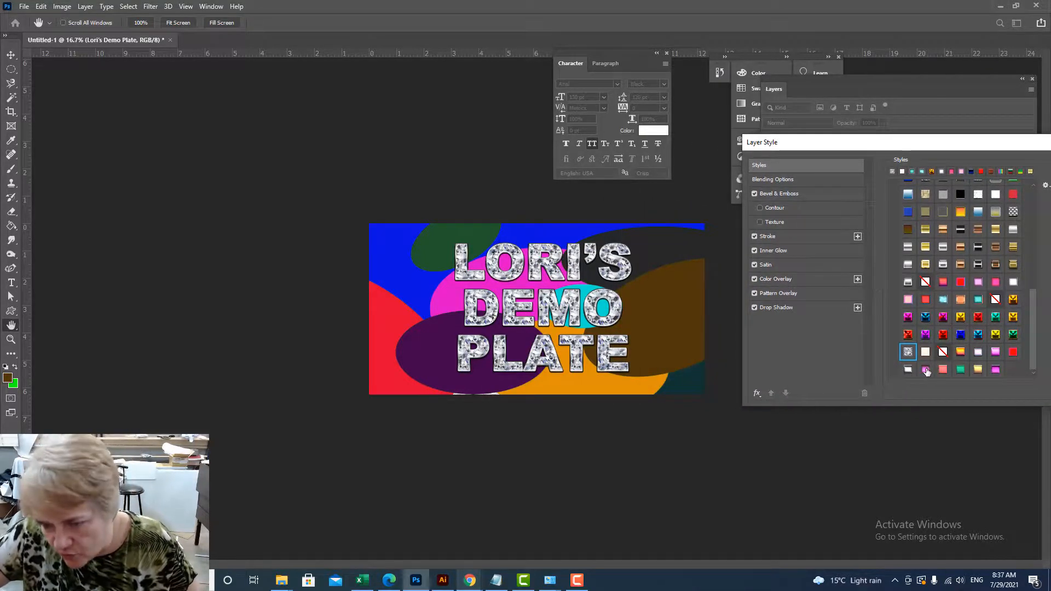
# Step: Try the fiery red, magenta and pale pink preset styles on the text layer
pyautogui.click(908, 335)
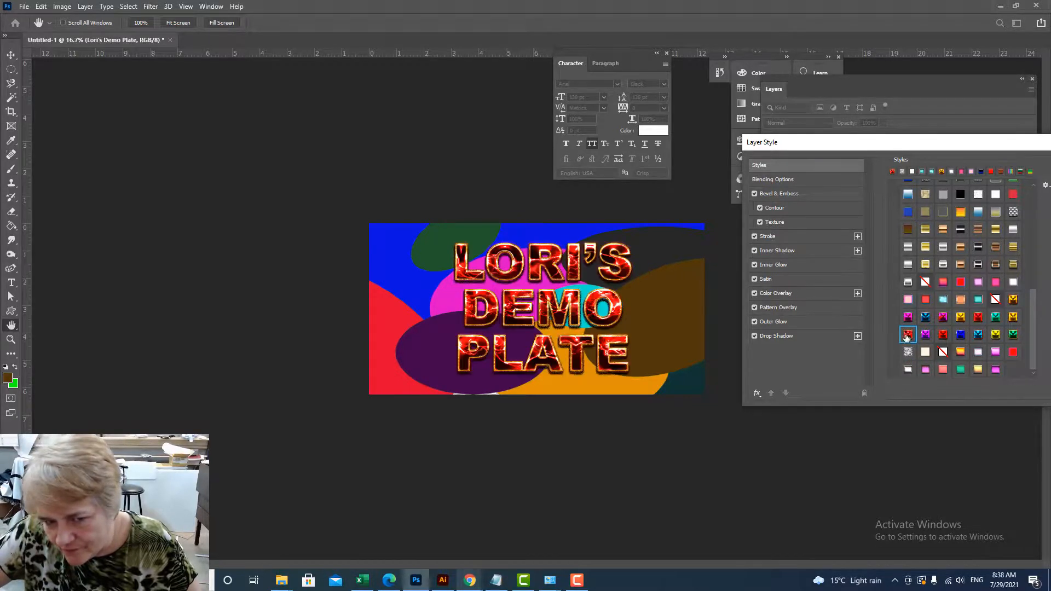
pyautogui.click(909, 317)
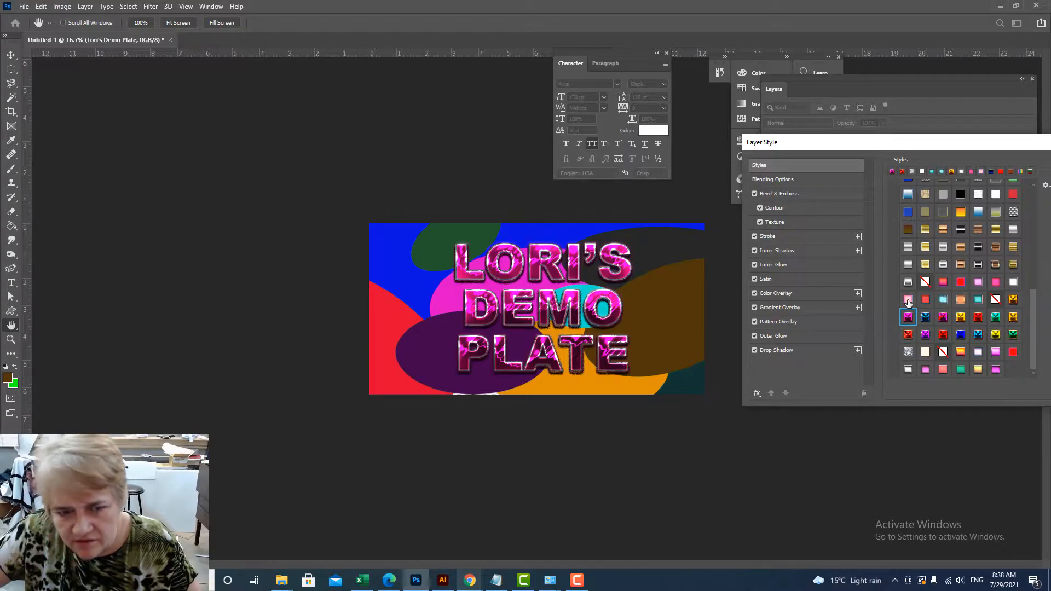
pyautogui.click(907, 301)
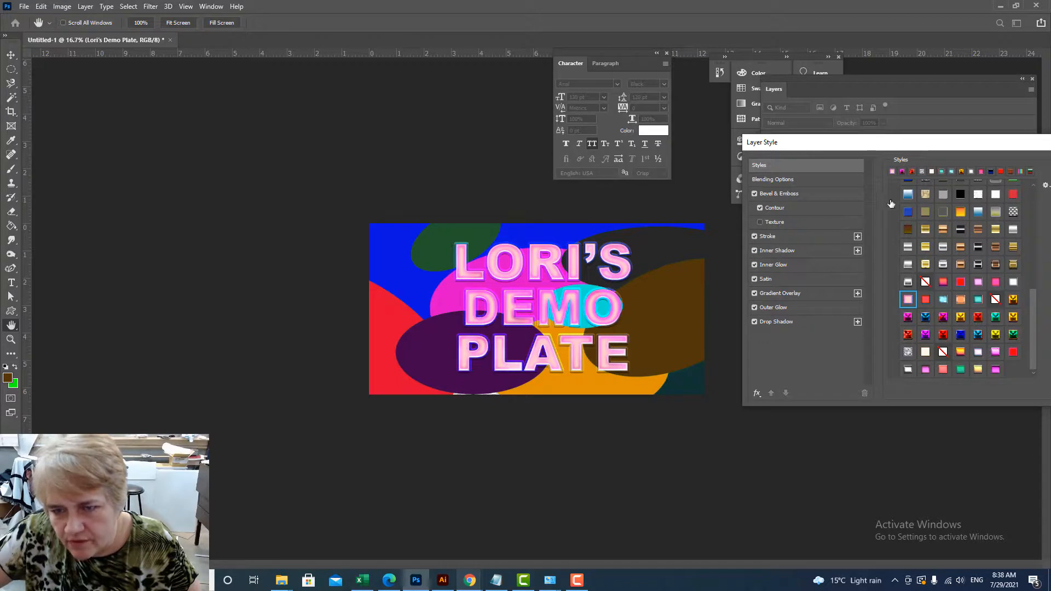
pyautogui.moveTo(875, 142); pyautogui.dragTo(822, 142)
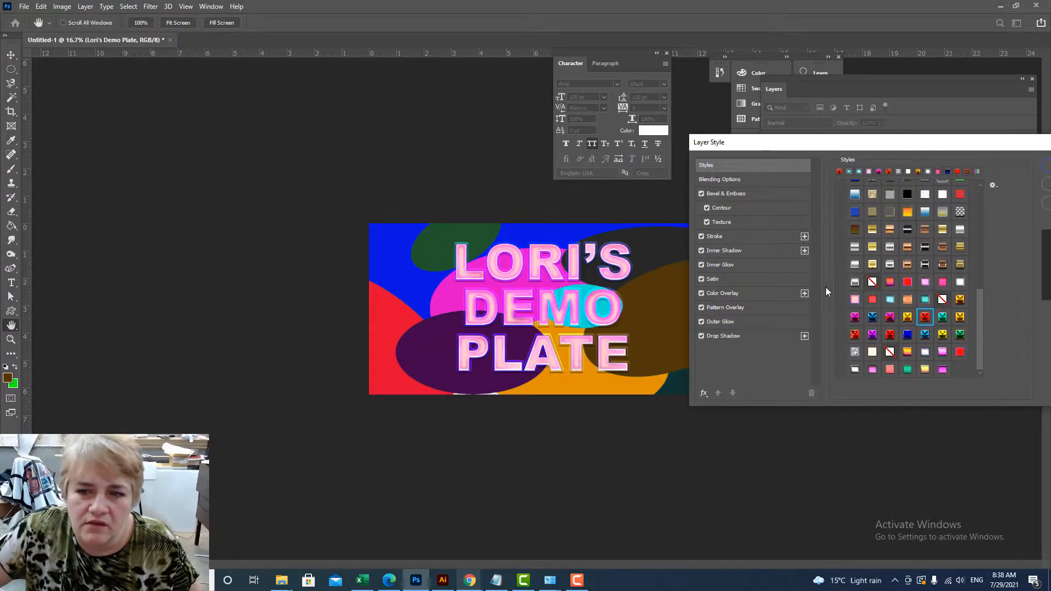
# Step: Try the glossy red, gold, silver and blue gradient preset styles on the text
pyautogui.click(960, 351)
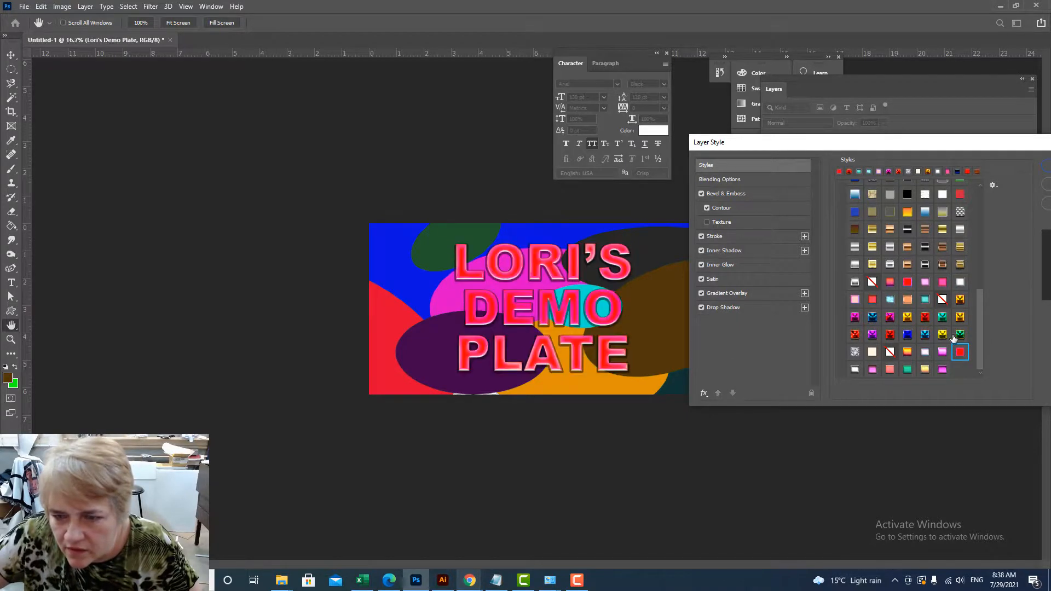
pyautogui.click(873, 247)
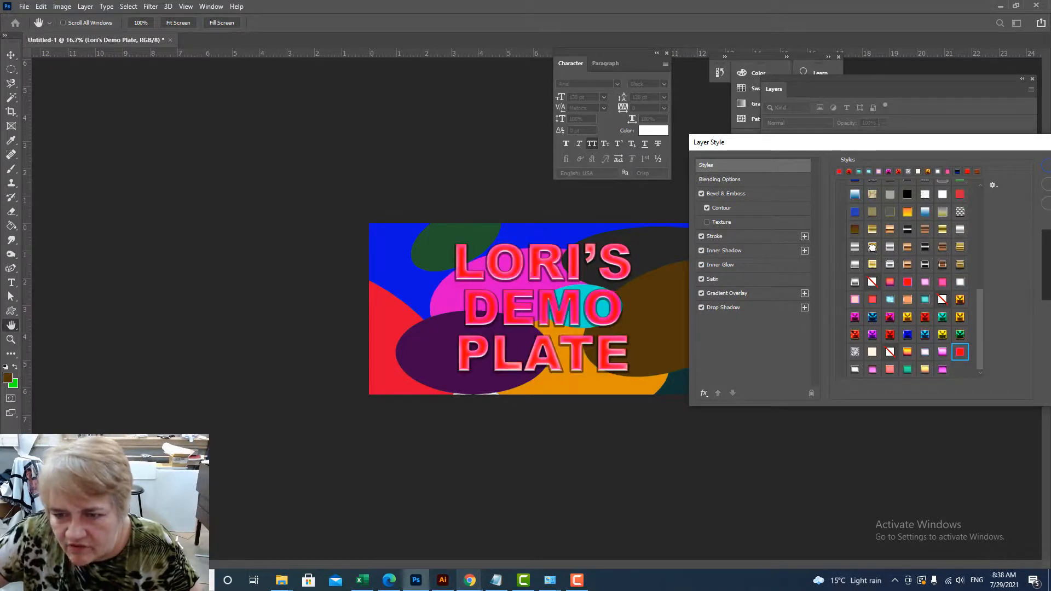
pyautogui.click(891, 246)
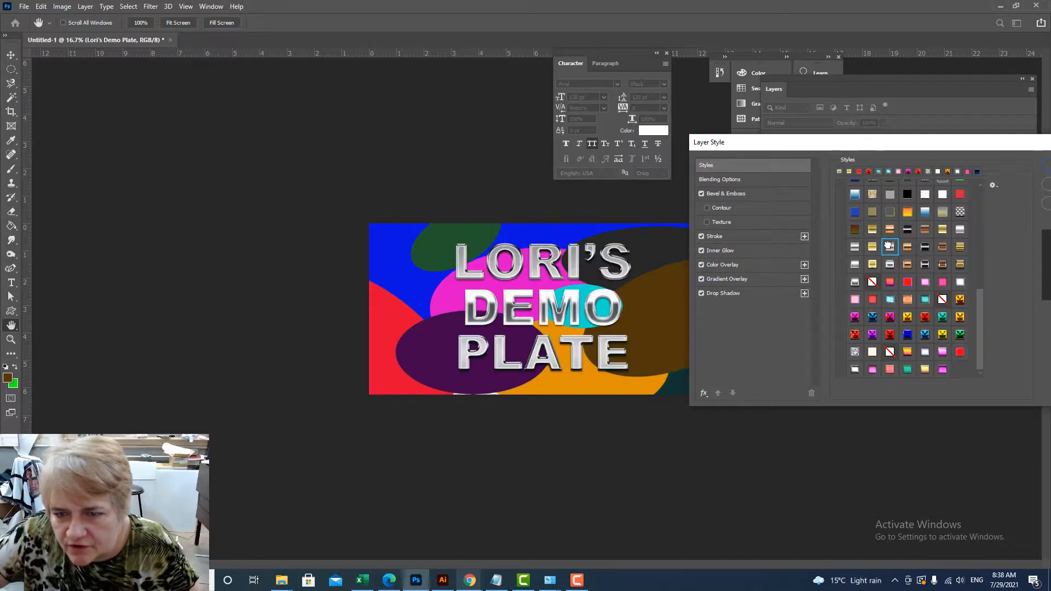
pyautogui.click(856, 197)
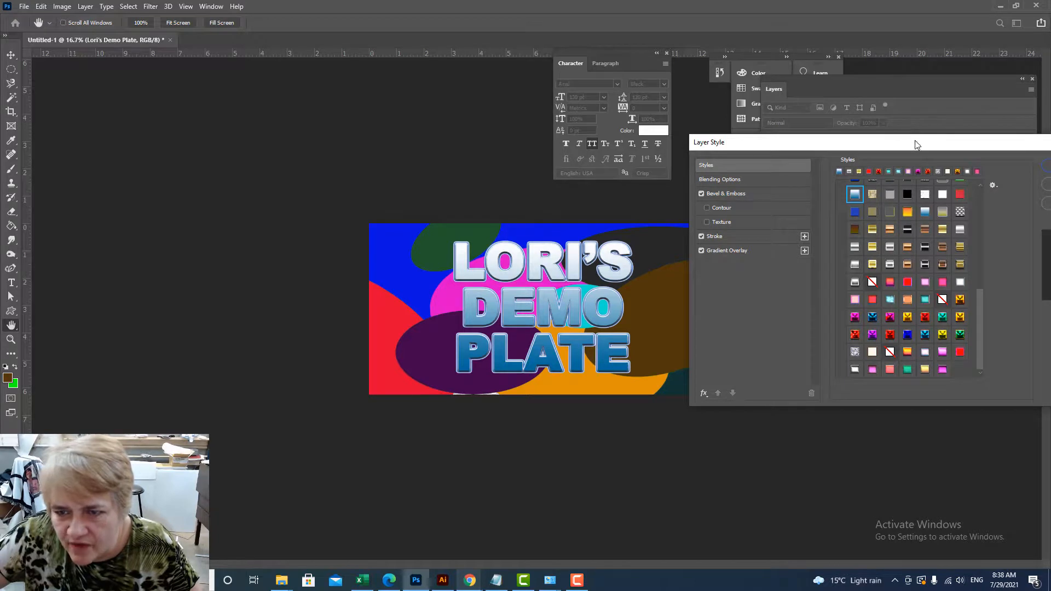
# Step: Try the transparent glass, white and shiny gold preset styles on the text
pyautogui.moveTo(915, 143); pyautogui.dragTo(891, 173)
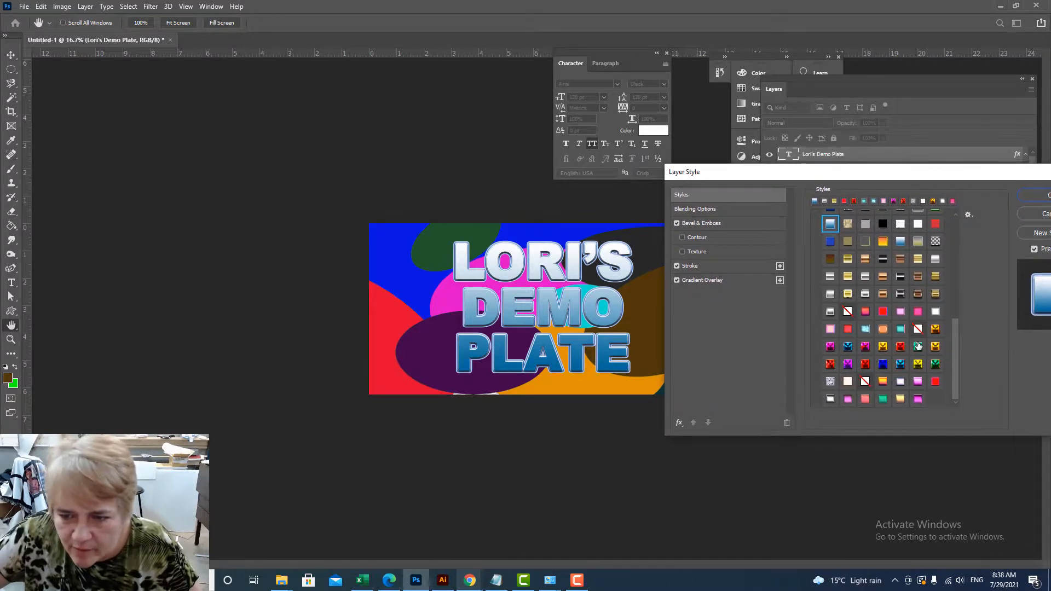
pyautogui.click(831, 398)
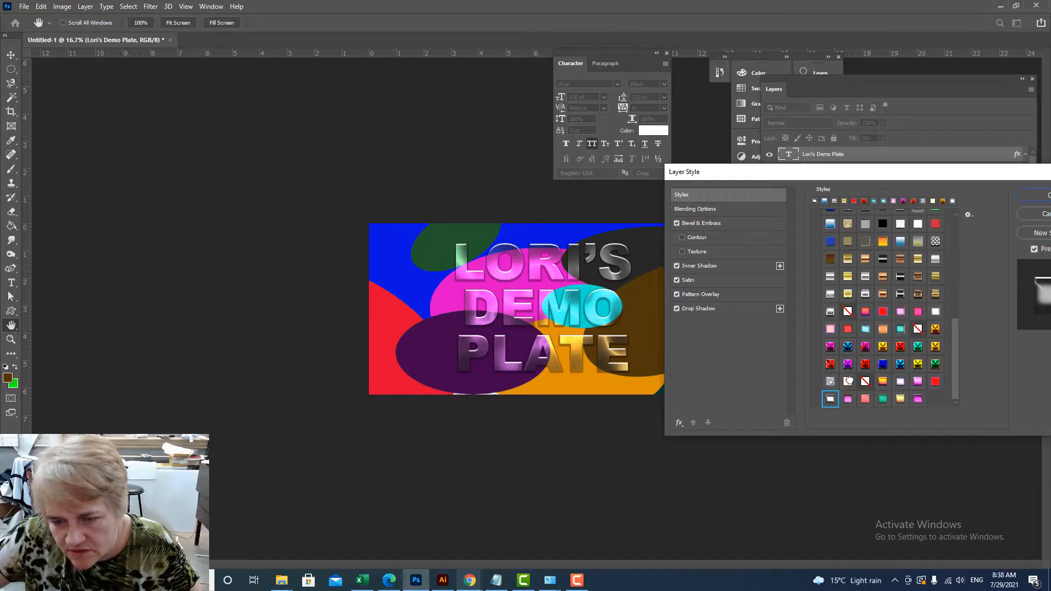
pyautogui.click(849, 381)
pyautogui.click(848, 276)
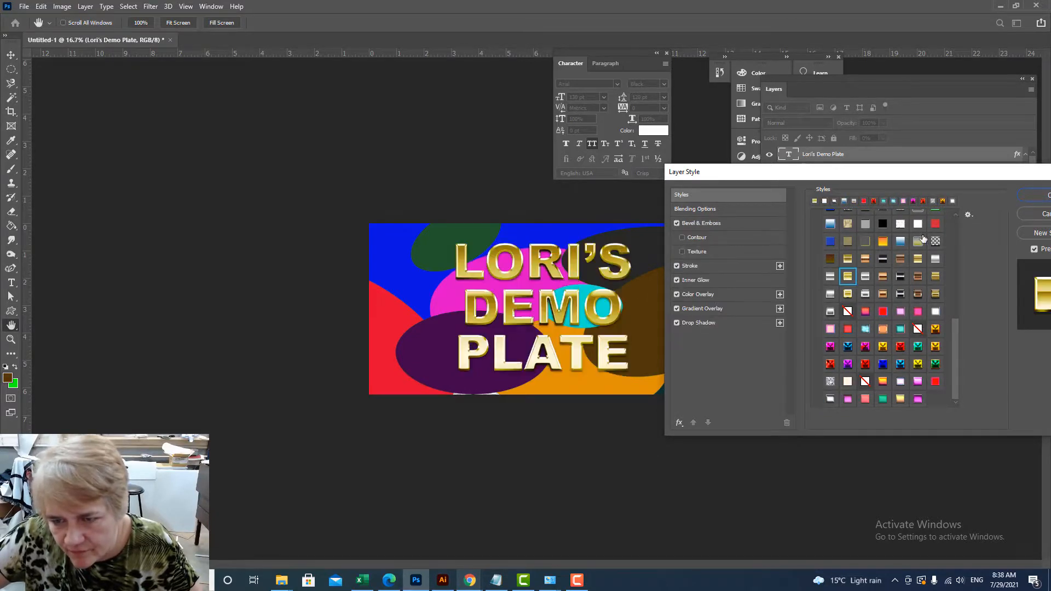
# Step: Apply the white-to-orange gradient preset with a red outline from DEc 17 layers to the text layer and accept the style
pyautogui.moveTo(954, 356); pyautogui.dragTo(958, 254)
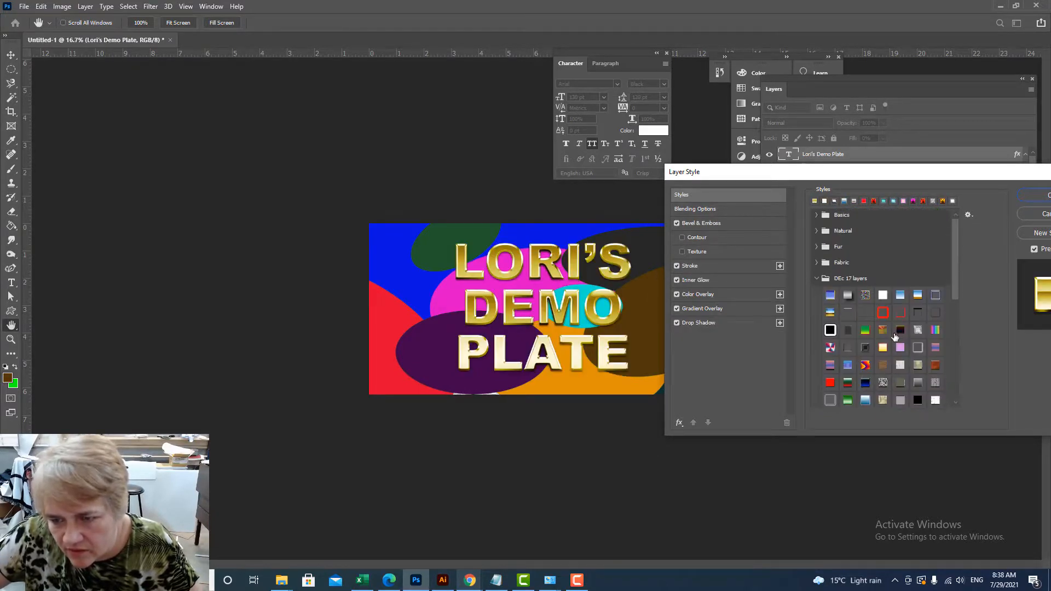
pyautogui.click(883, 347)
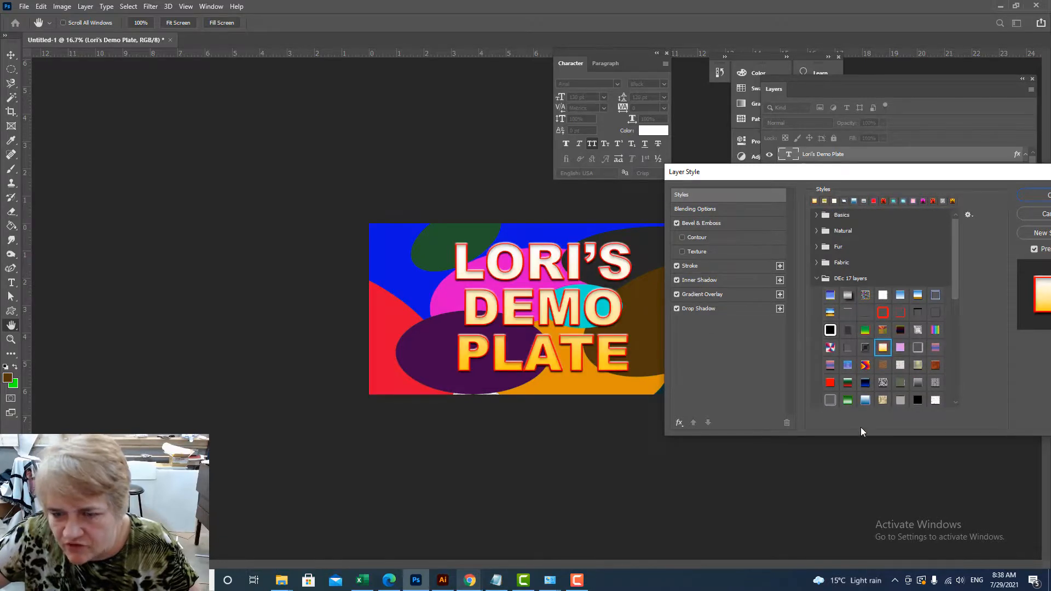
pyautogui.moveTo(857, 174); pyautogui.dragTo(728, 158)
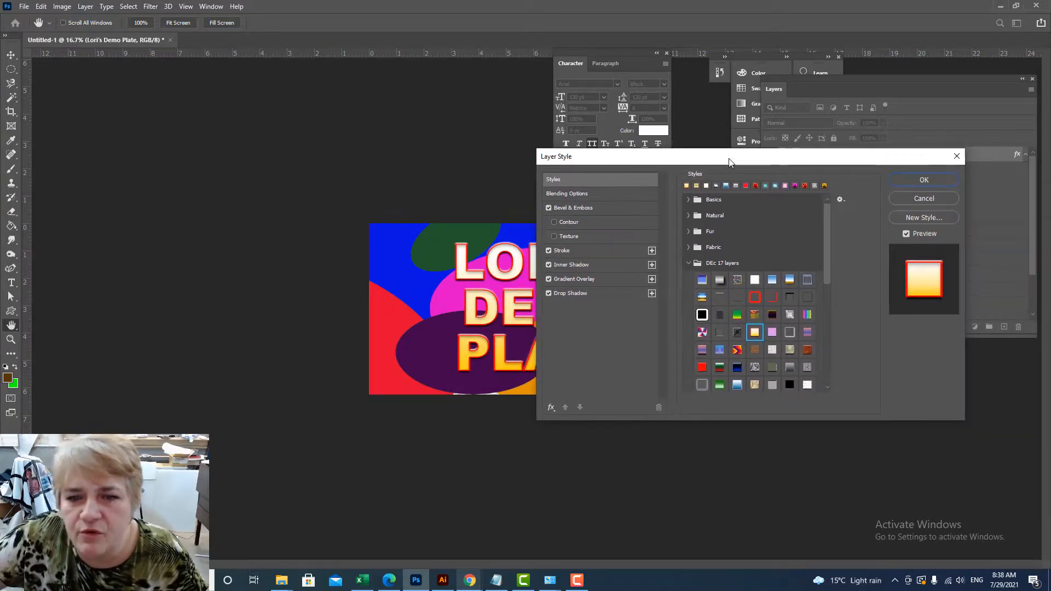
pyautogui.click(922, 180)
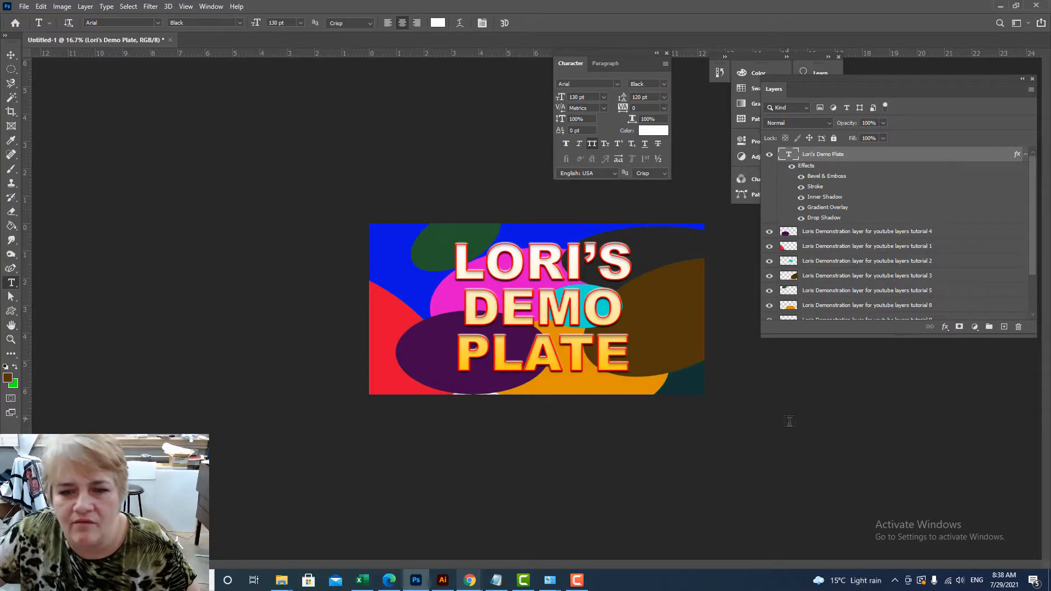